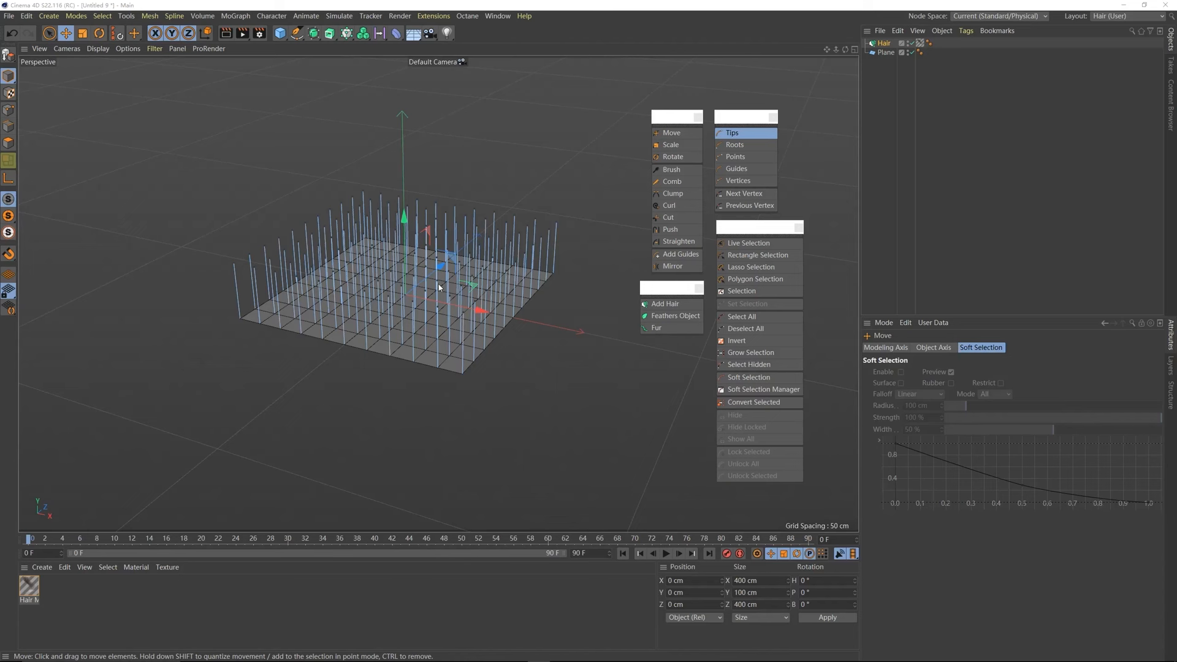
- Set the Hair object's guide root placement to Polygon Area
alt+middle_drag(439, 287, 429, 363)
click(885, 44)
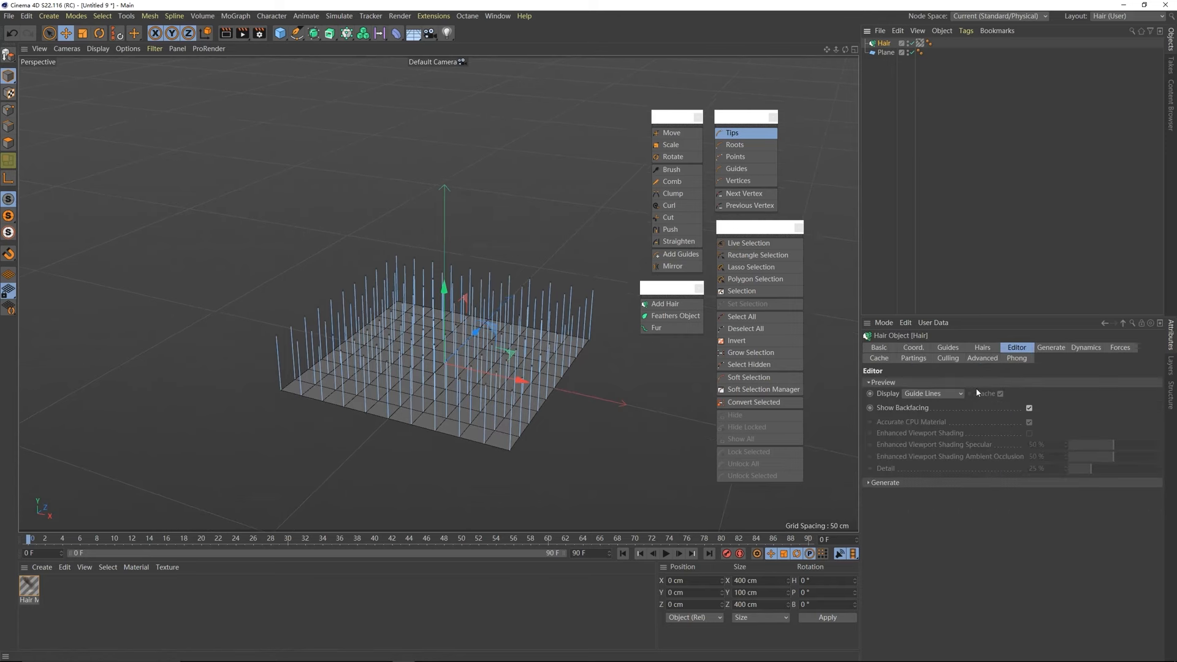
click(949, 348)
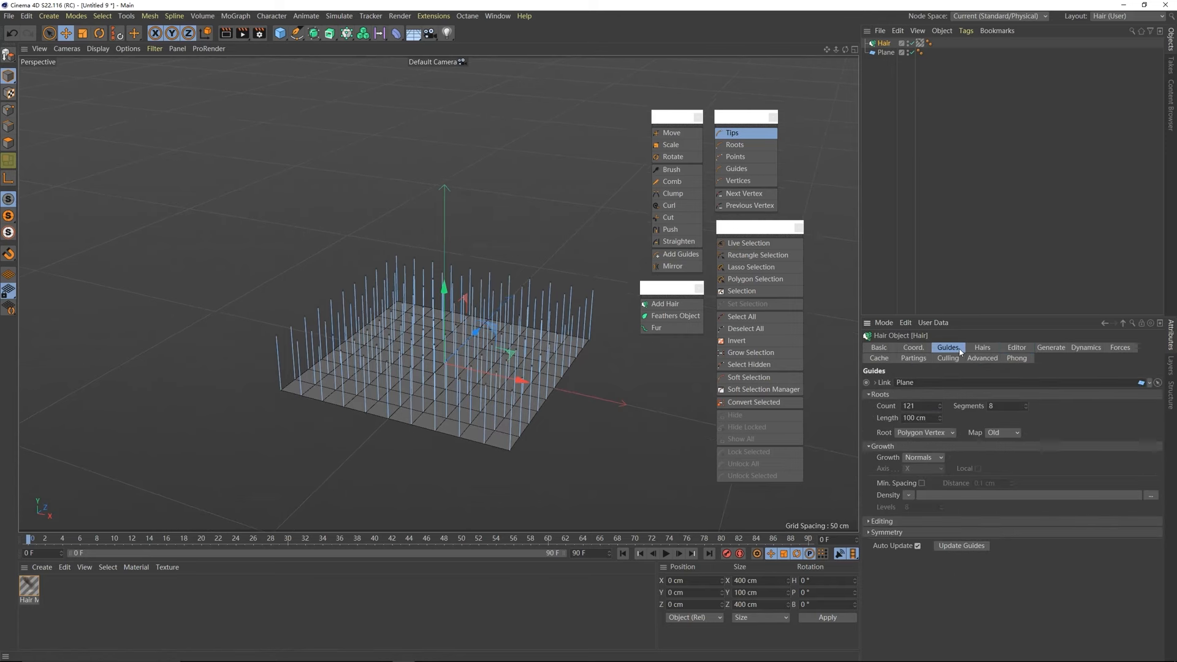
click(910, 436)
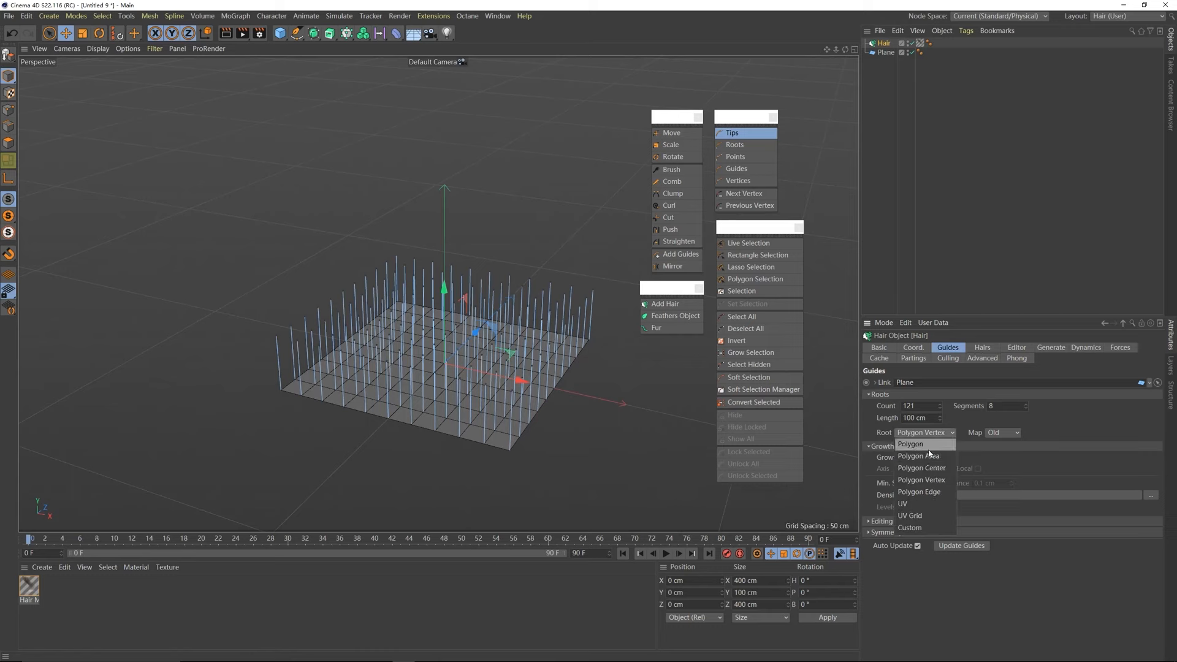
click(923, 463)
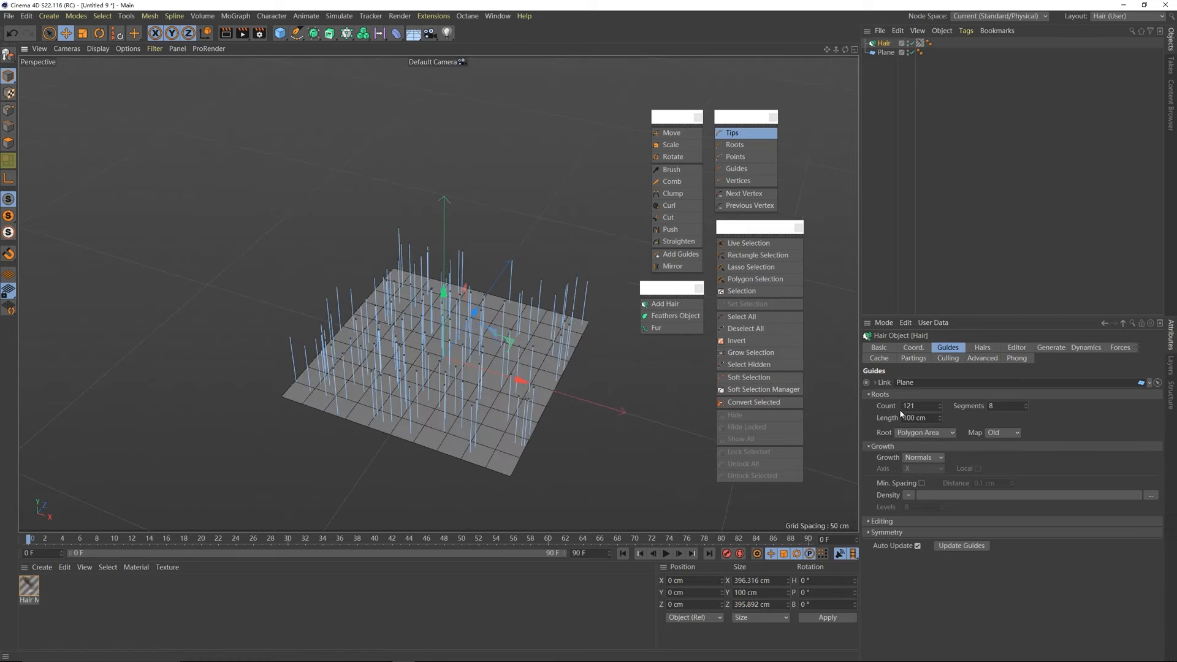
- Set the hair guide count to 2000
key(Return)
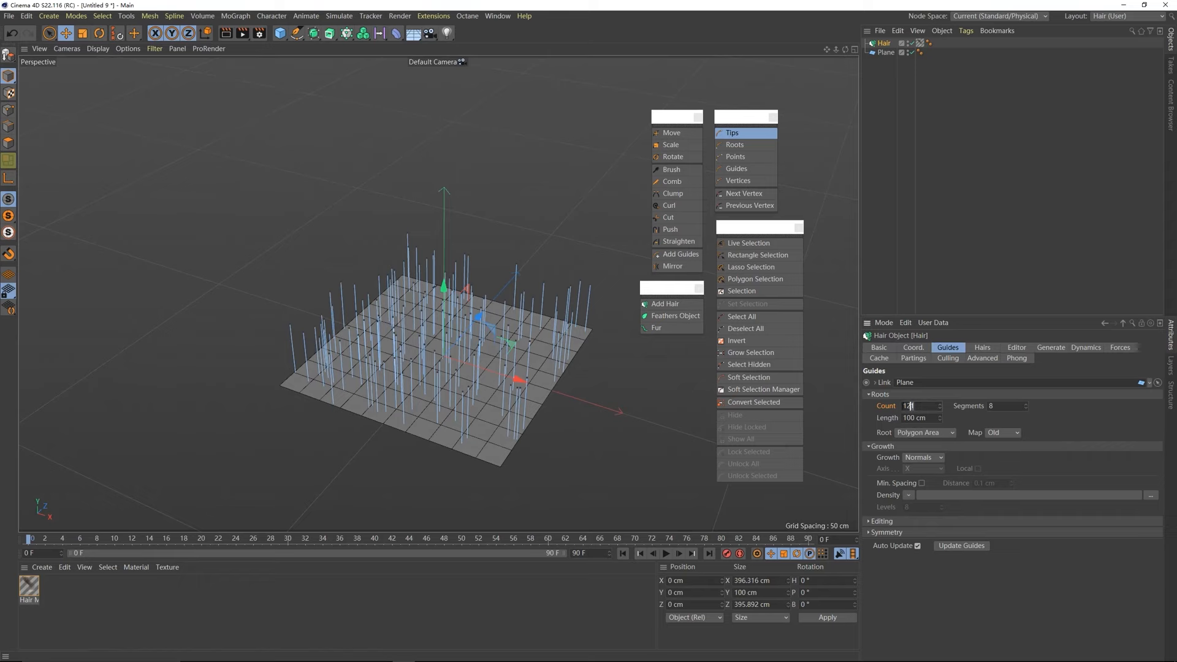
text(00)
key(Return)
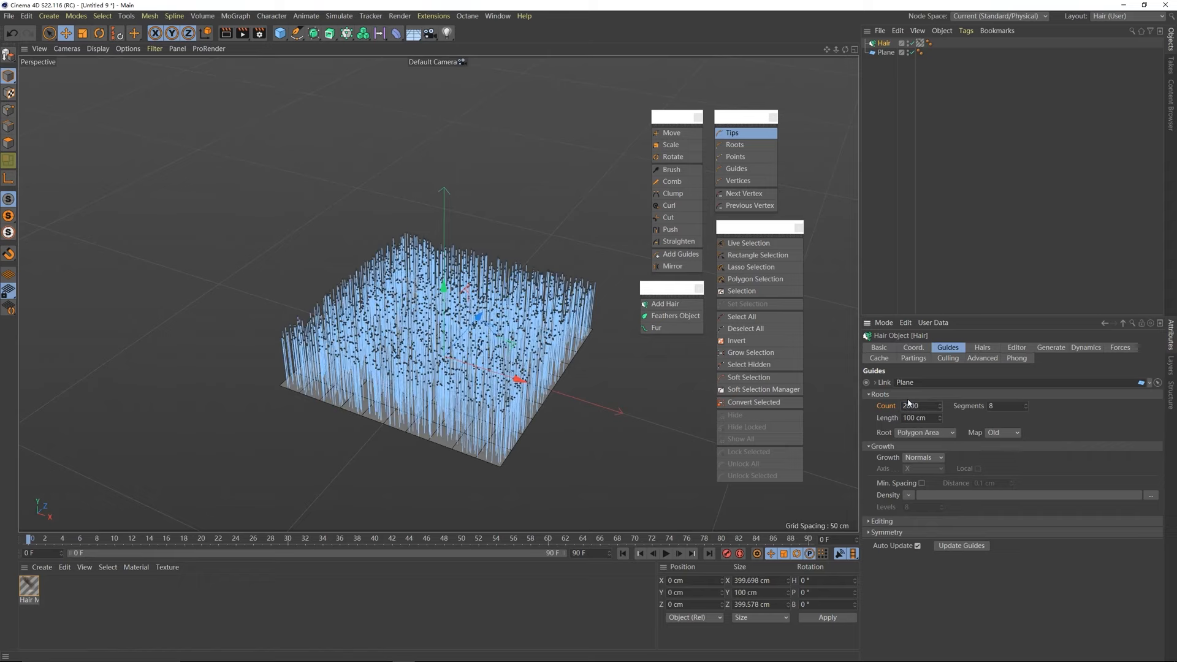
alt+drag(540, 346, 398, 412)
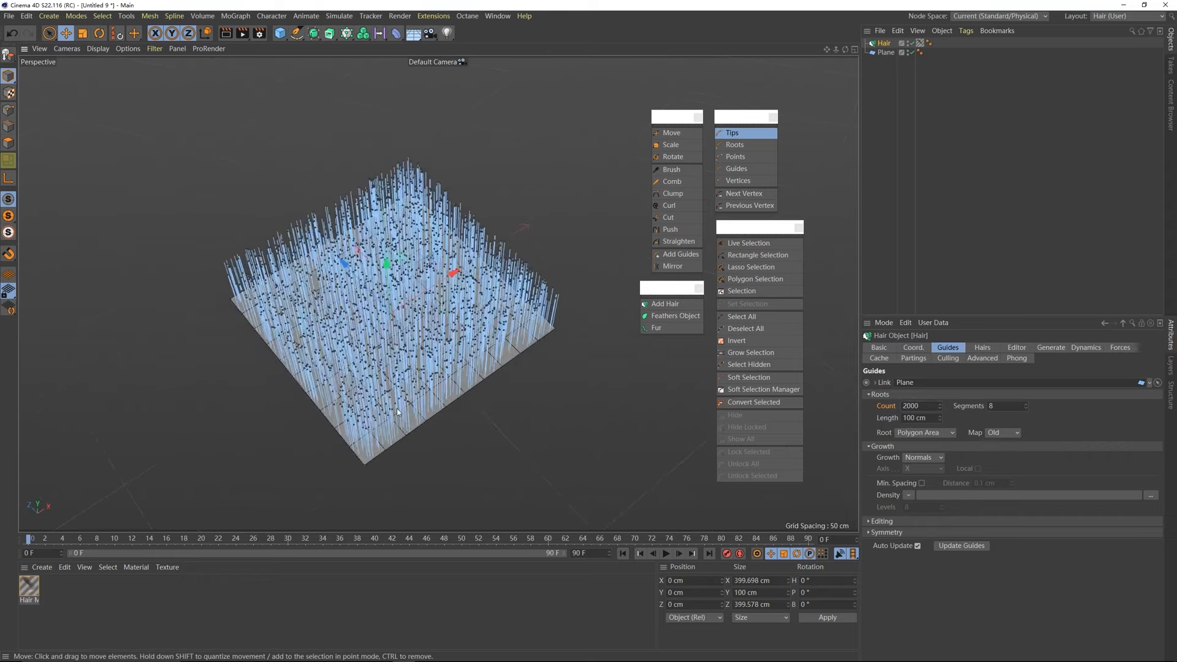
- Try brushing unselected guides outward over the plane's front corner and edge with the hair Brush, and undo the strokes
alt+drag(396, 366, 348, 324)
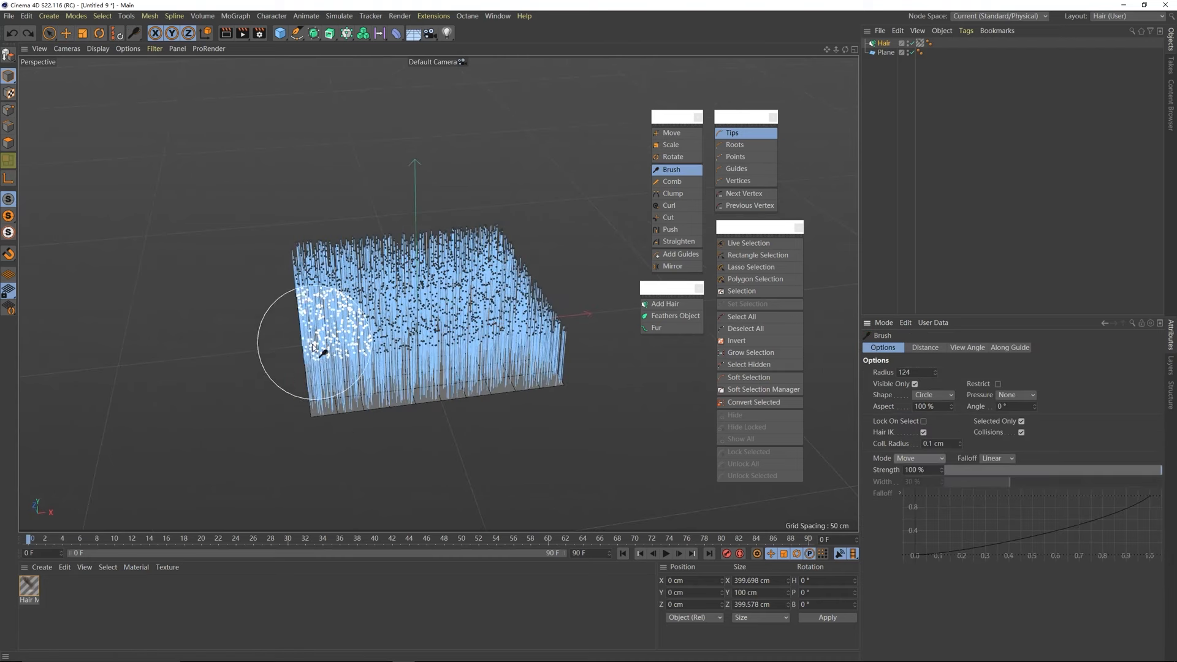
drag(315, 343, 266, 409)
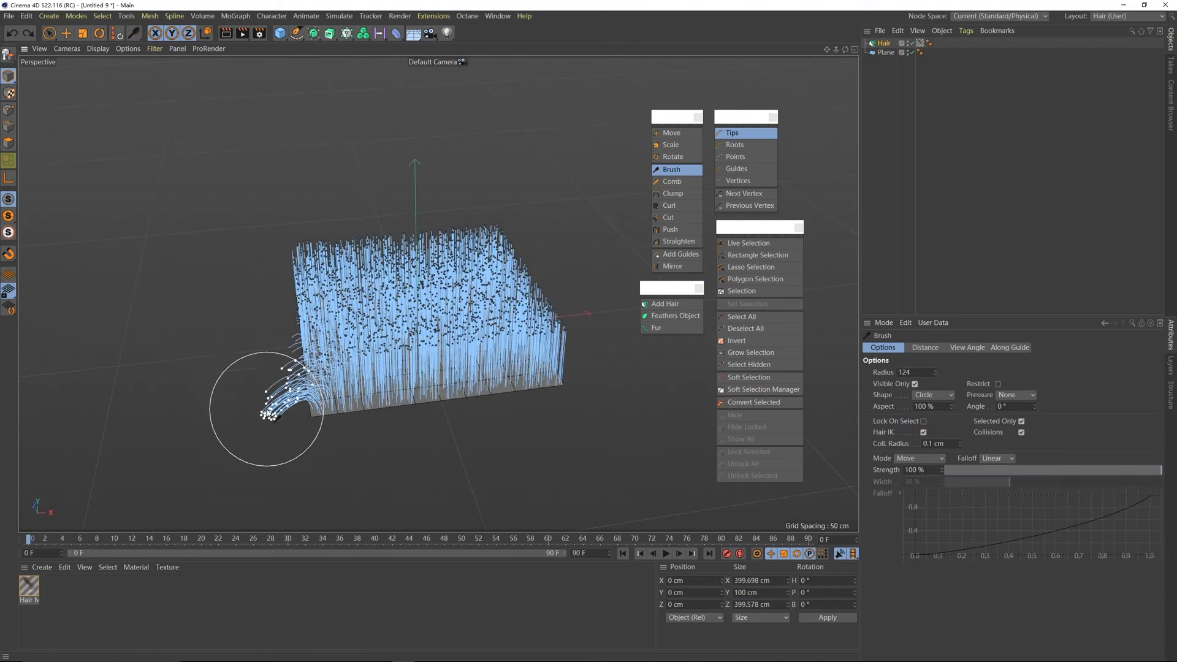
drag(350, 360, 379, 419)
drag(396, 354, 426, 416)
mouse_move(366, 343)
alt+mouse_down()
mouse_move(495, 366)
mouse_move(476, 355)
mouse_move(432, 405)
mouse_move(420, 396)
mouse_move(434, 414)
alt+mouse_up()
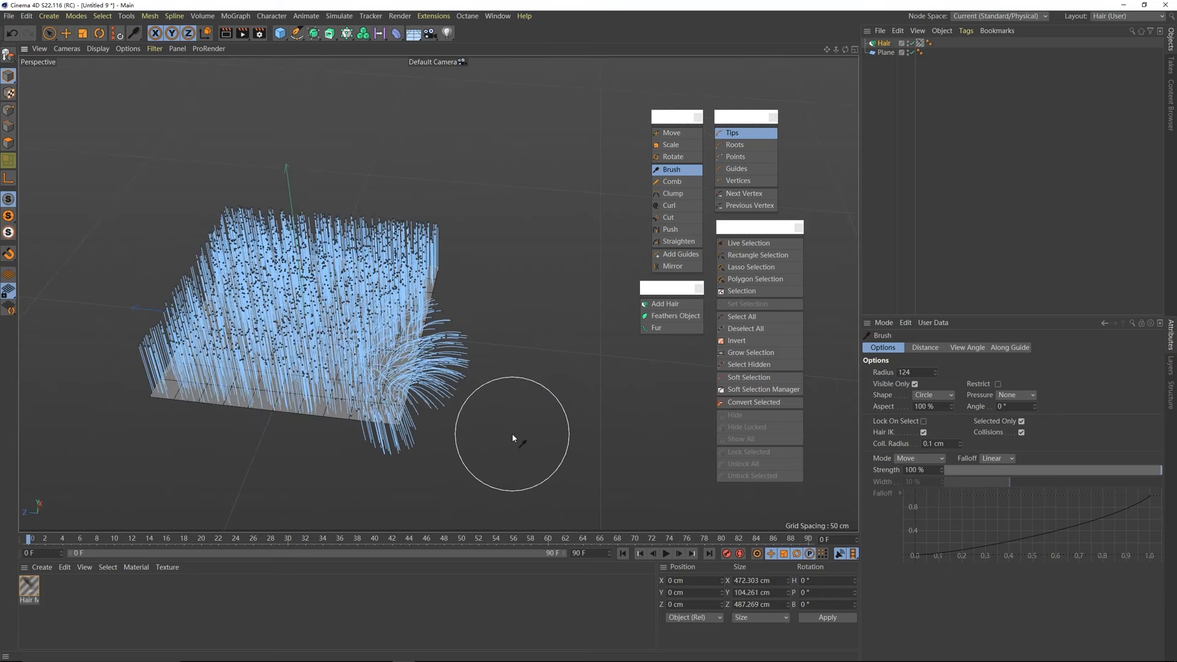
key(ctrl+z)
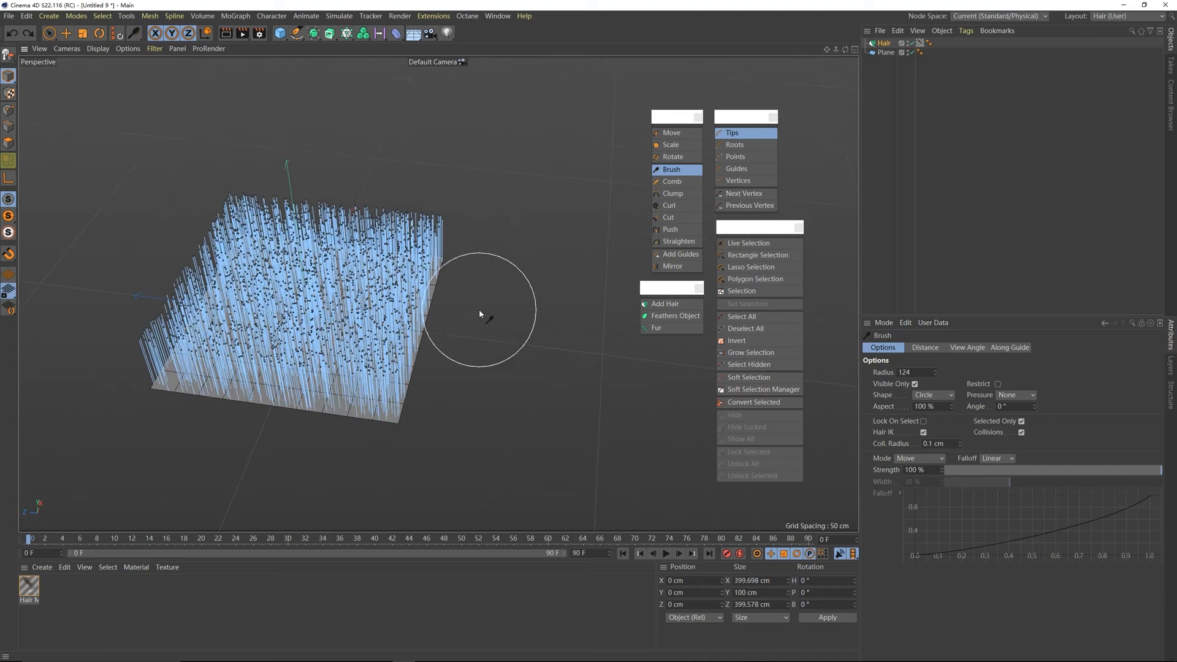
- Select a small group of guide tips at the plane's near corner and brush only those outward and down
click(755, 244)
mouse_move(398, 405)
alt+mouse_down()
mouse_move(414, 440)
mouse_move(394, 421)
alt+mouse_up()
click(394, 399)
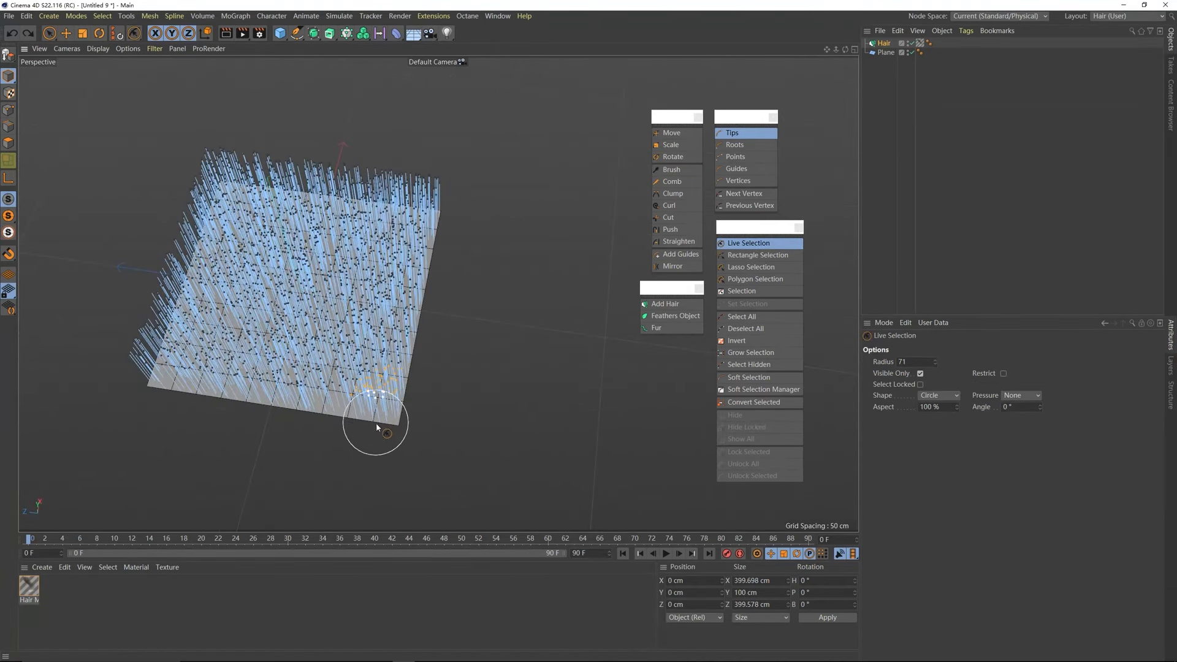
click(671, 170)
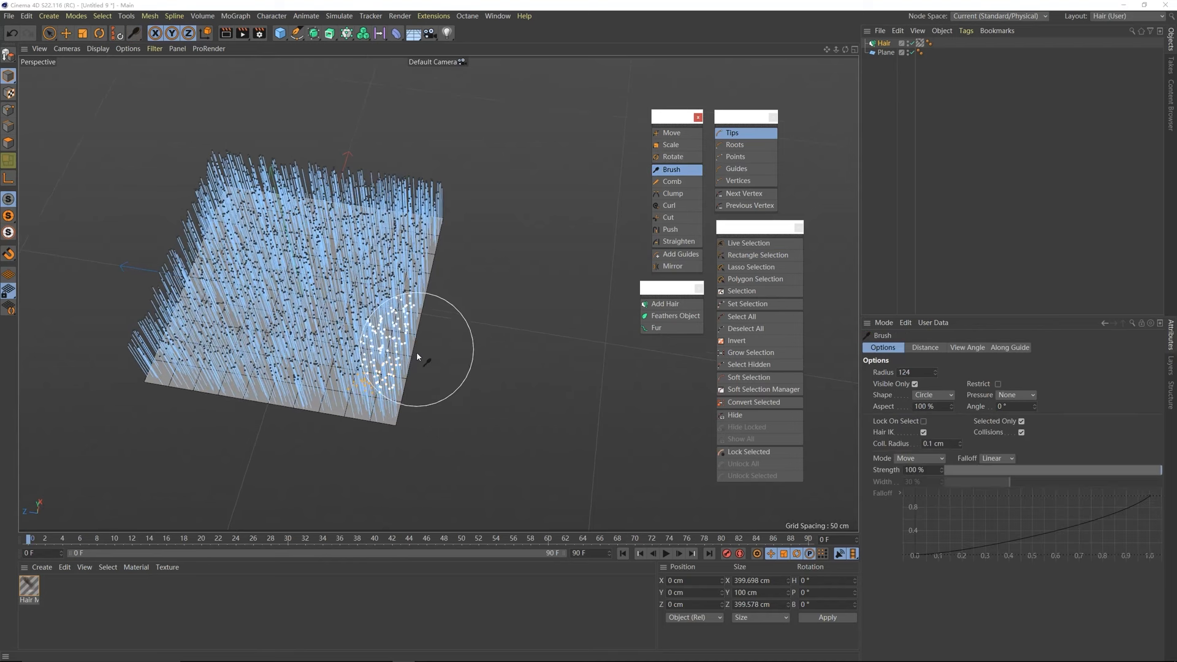
alt+drag(417, 352, 473, 346)
drag(399, 381, 481, 406)
mouse_move(447, 399)
alt+mouse_down()
mouse_move(418, 362)
mouse_move(410, 393)
mouse_move(421, 420)
alt+mouse_up()
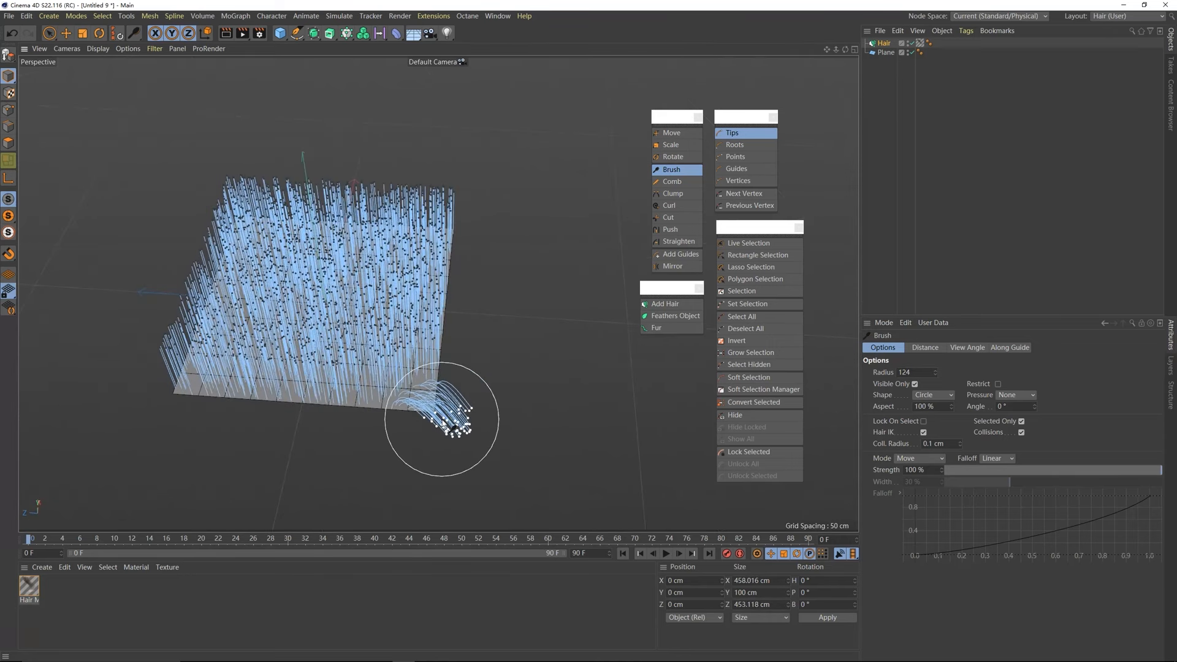
- Clump the selected corner guides into a pointed tuft at about 70.6% strength
click(671, 195)
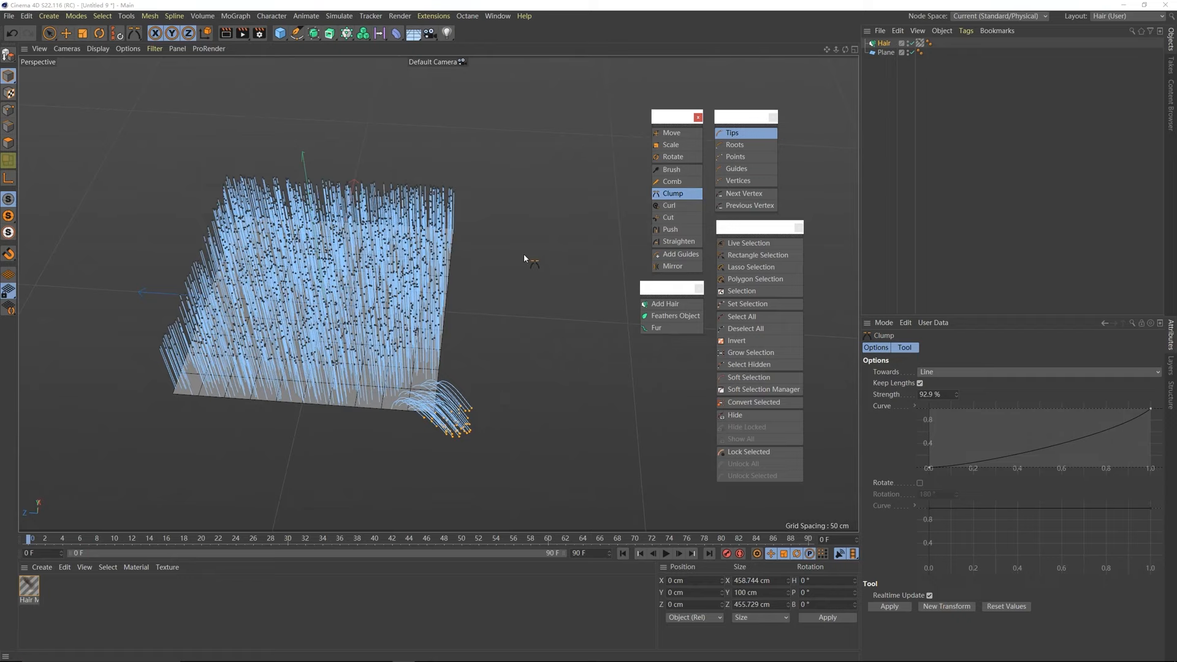
drag(524, 255, 564, 255)
alt+drag(402, 317, 300, 306)
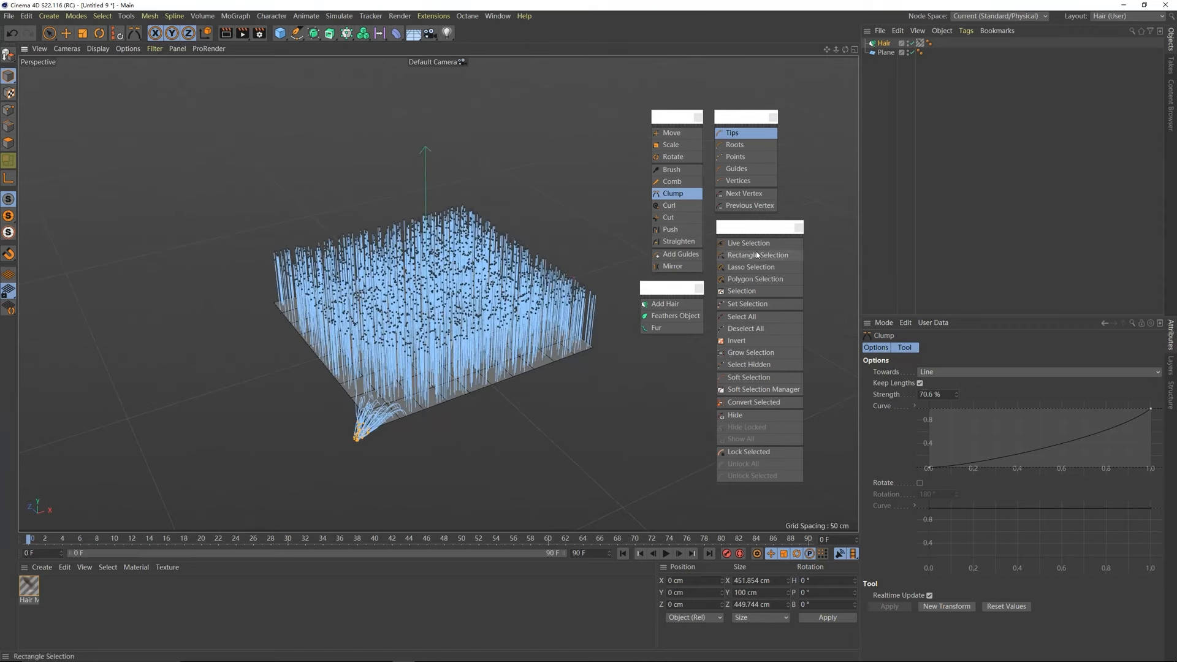
- Select guide tips on the edge beside the corner tuft, brush them down over the edge, and clump them at about 53.2% strength
click(749, 243)
alt+drag(439, 363, 504, 393)
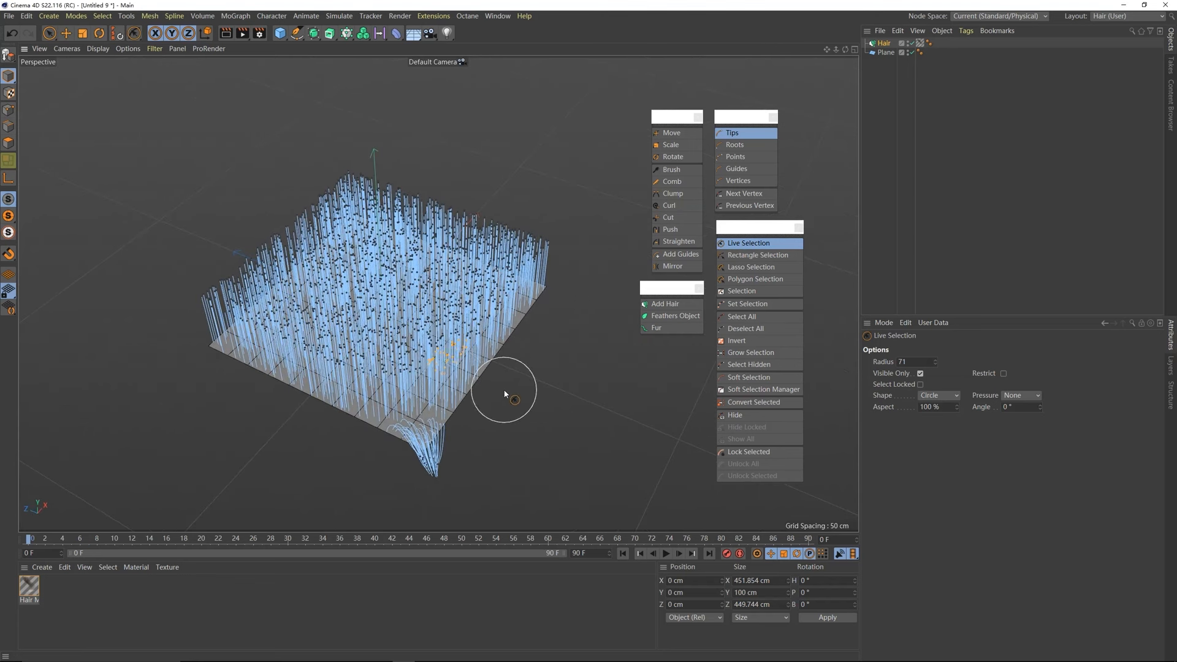
click(685, 176)
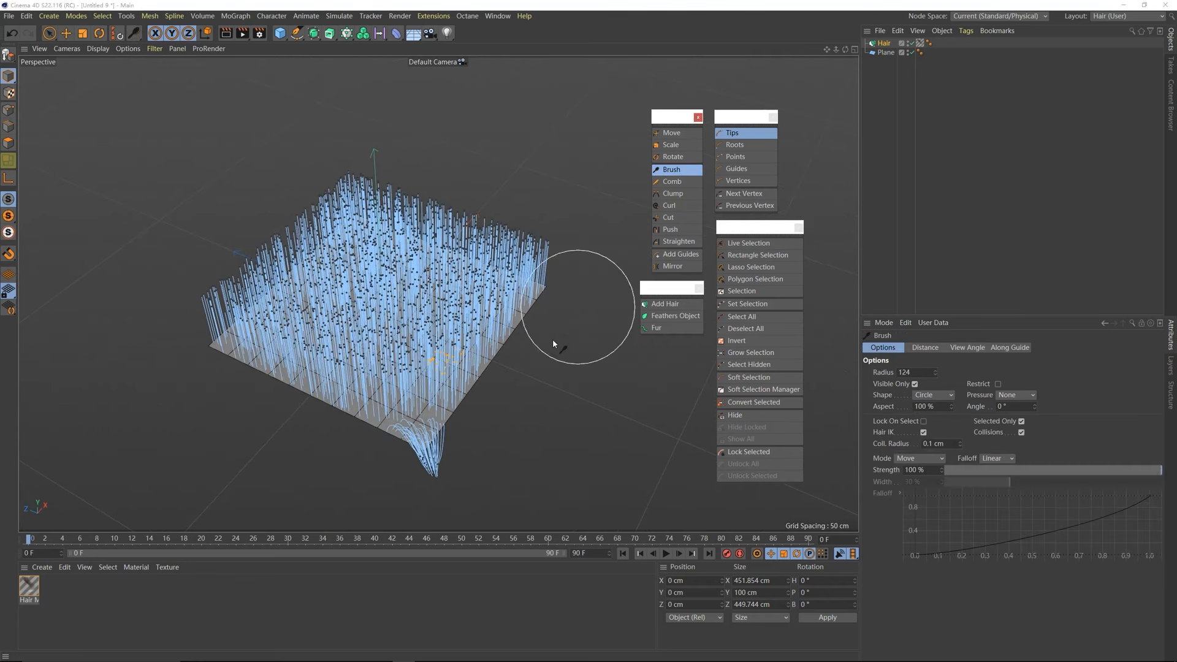
mouse_move(426, 372)
alt+mouse_down()
mouse_move(436, 361)
mouse_move(506, 381)
mouse_move(498, 375)
mouse_move(526, 419)
mouse_move(423, 381)
alt+mouse_up()
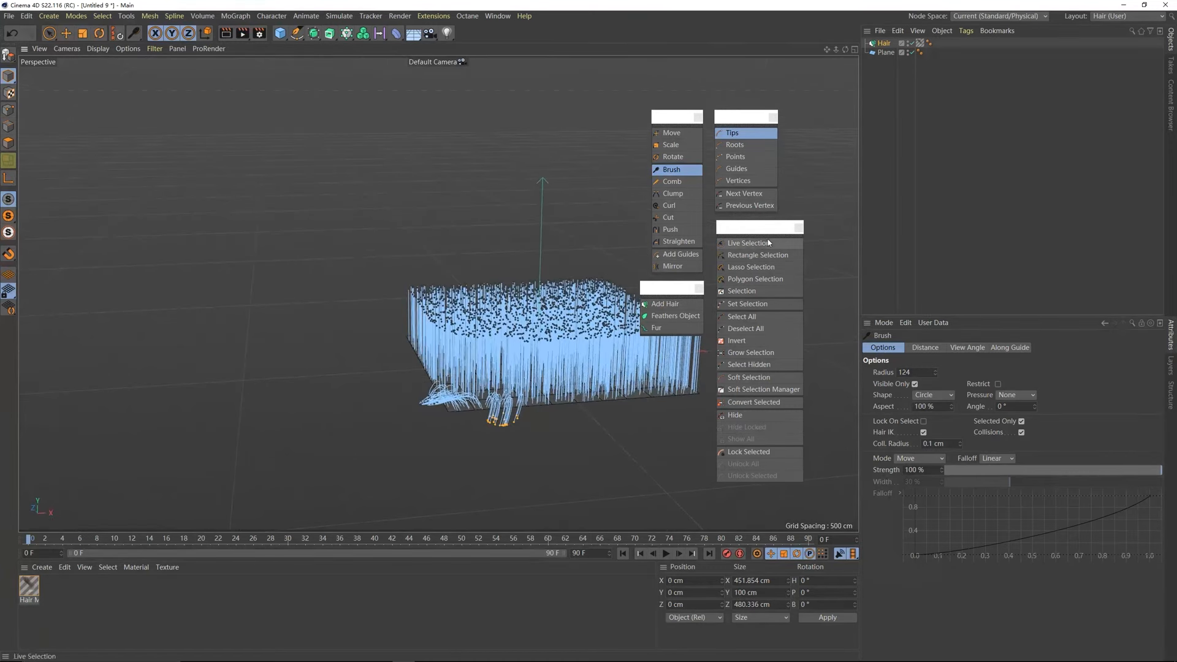
click(673, 193)
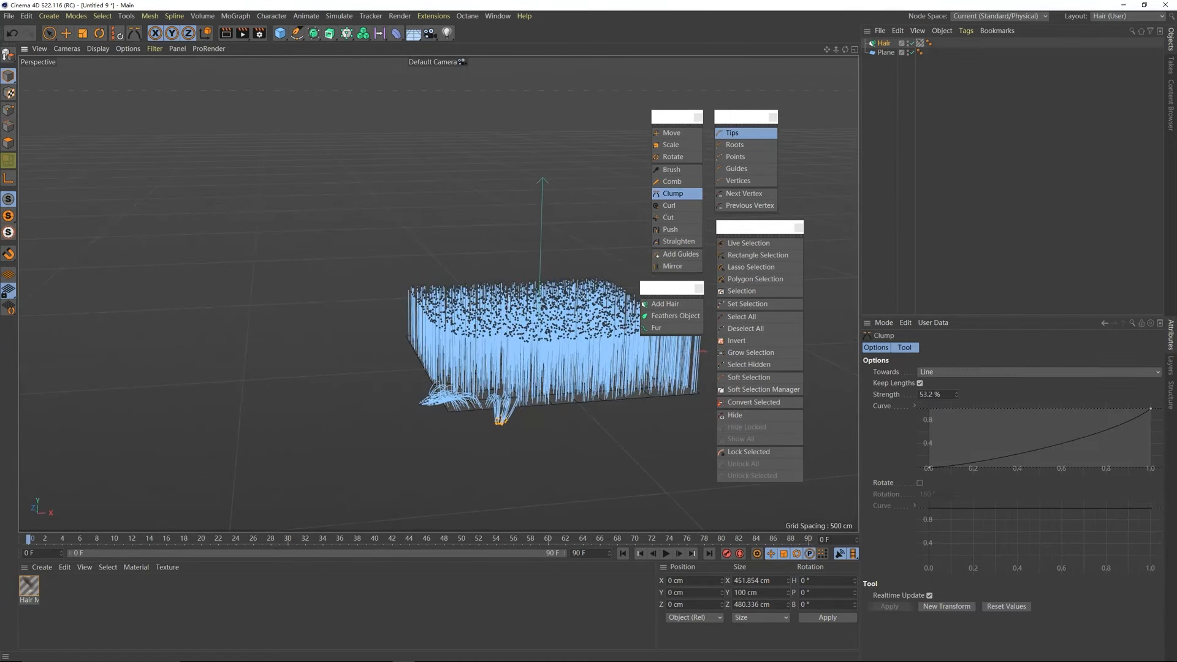
alt+drag(513, 386, 597, 416)
- Select guide tips on the adjoining edge across the corner, brush them outward over the edge, and clump them into a third tuft
click(748, 242)
mouse_move(526, 323)
alt+mouse_down()
mouse_move(547, 388)
mouse_move(533, 332)
mouse_move(503, 349)
mouse_move(553, 325)
mouse_move(631, 233)
alt+mouse_up()
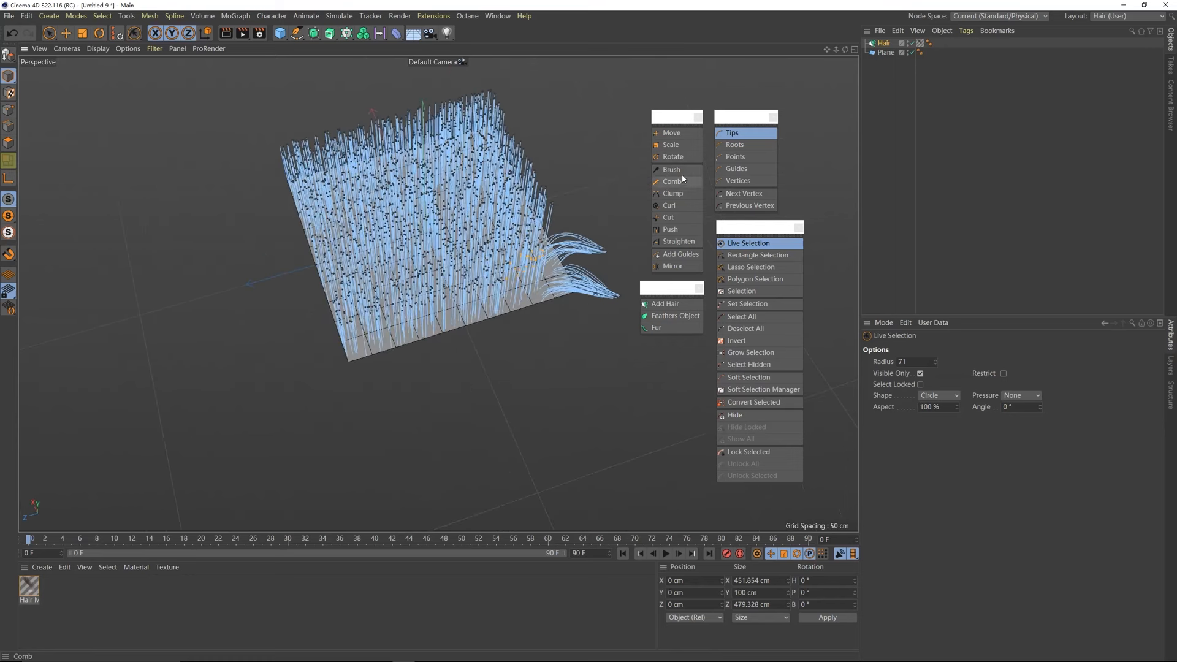
click(674, 170)
mouse_move(500, 270)
alt+mouse_down()
mouse_move(528, 262)
mouse_move(550, 272)
mouse_move(573, 304)
mouse_move(558, 311)
alt+mouse_up()
mouse_move(558, 267)
mouse_down()
mouse_move(567, 326)
mouse_move(563, 298)
mouse_up()
click(674, 195)
alt+drag(554, 351, 645, 322)
alt+drag(565, 284, 386, 279)
- Select the guide tips next to the second tuft on its edge and brush them outward and down
click(748, 242)
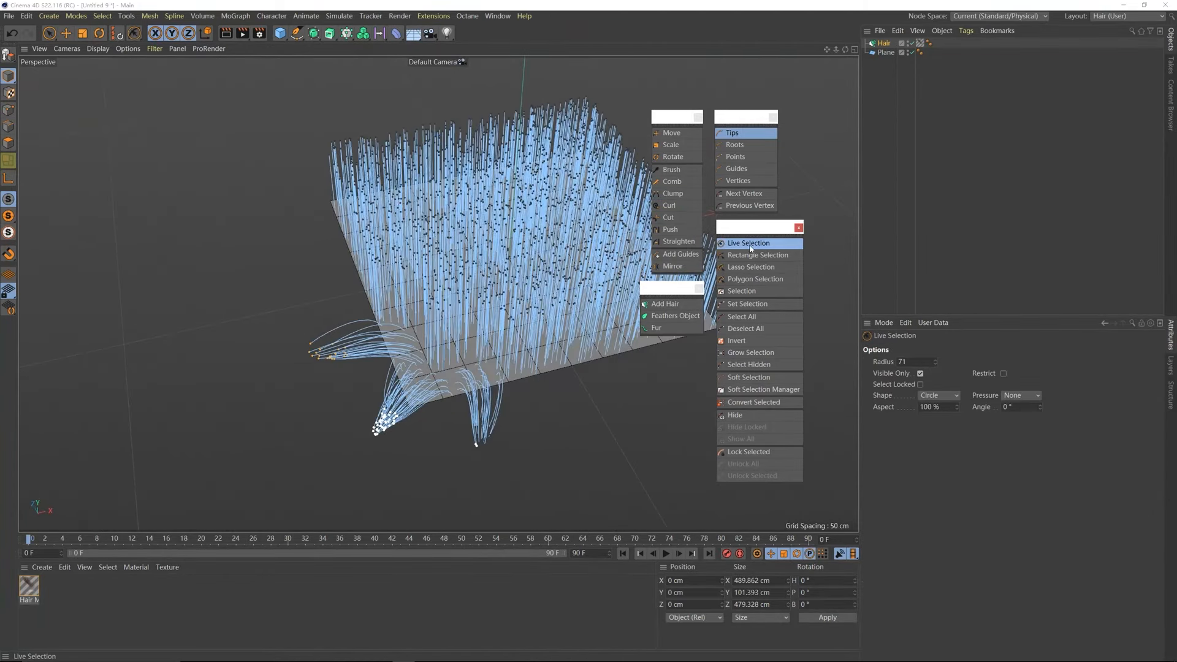
alt+drag(468, 347, 494, 345)
click(494, 344)
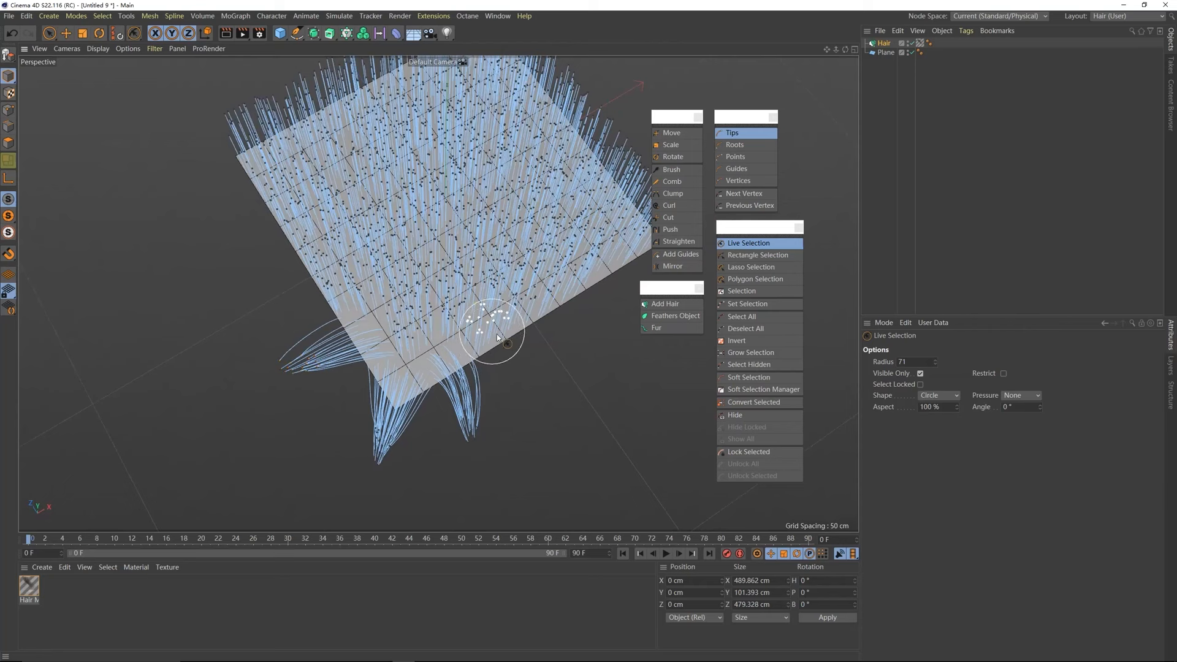
click(673, 170)
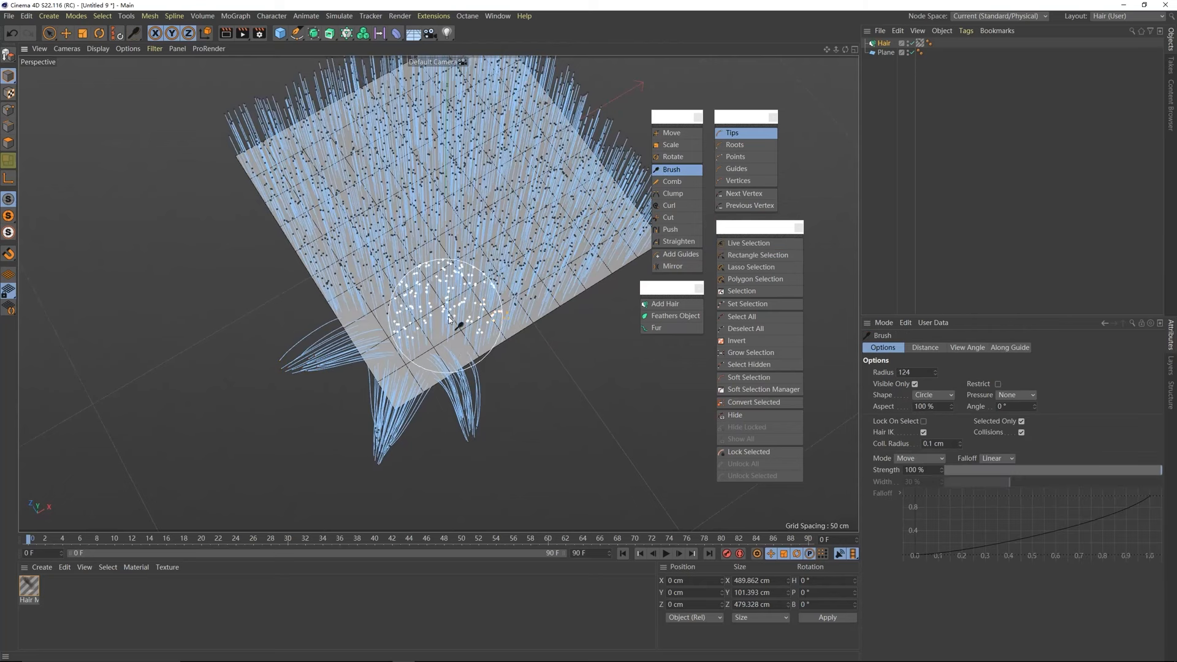
mouse_move(460, 328)
mouse_down()
mouse_move(506, 332)
mouse_move(534, 377)
mouse_move(513, 393)
mouse_up()
mouse_move(516, 386)
alt+mouse_down()
mouse_move(531, 322)
mouse_move(552, 387)
mouse_move(326, 375)
alt+mouse_up()
alt+drag(426, 393, 636, 250)
- Clump the fourth group of bent guides into a point at about 89.4% strength
click(673, 193)
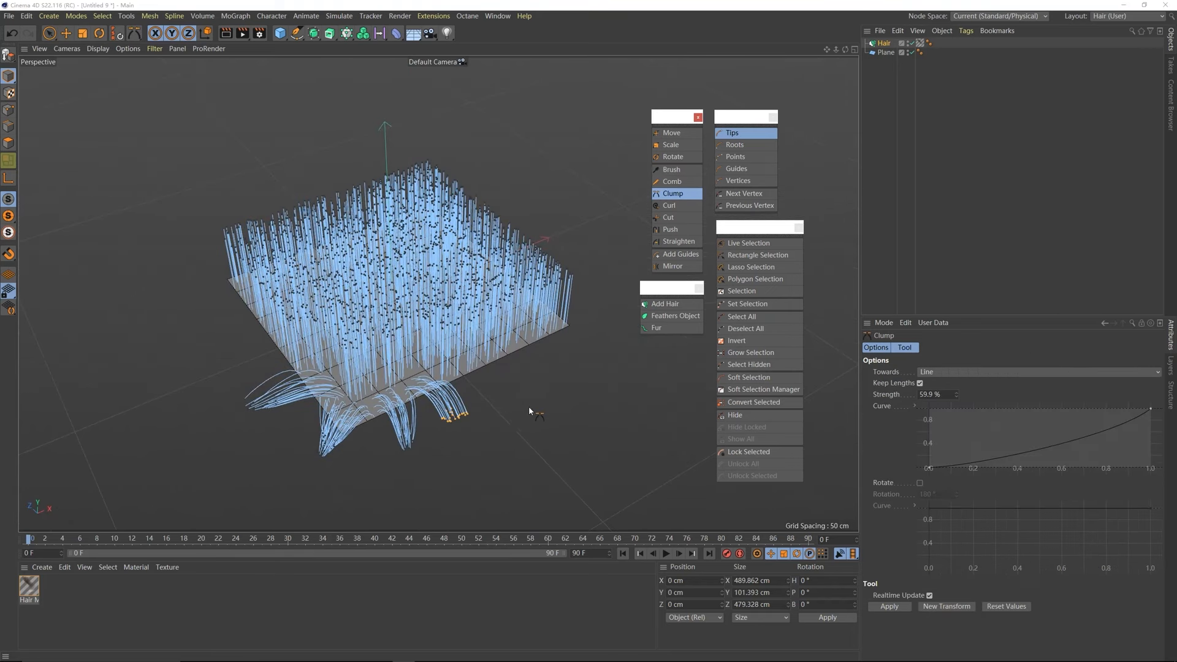
drag(533, 380, 582, 382)
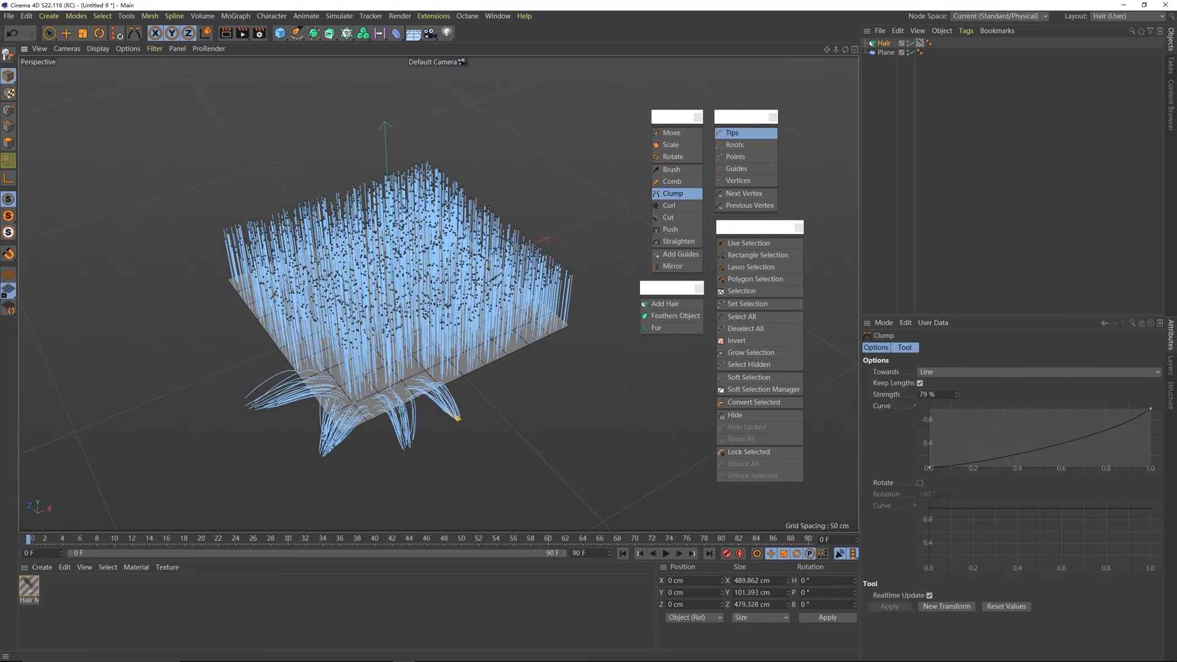
alt+drag(466, 371, 380, 309)
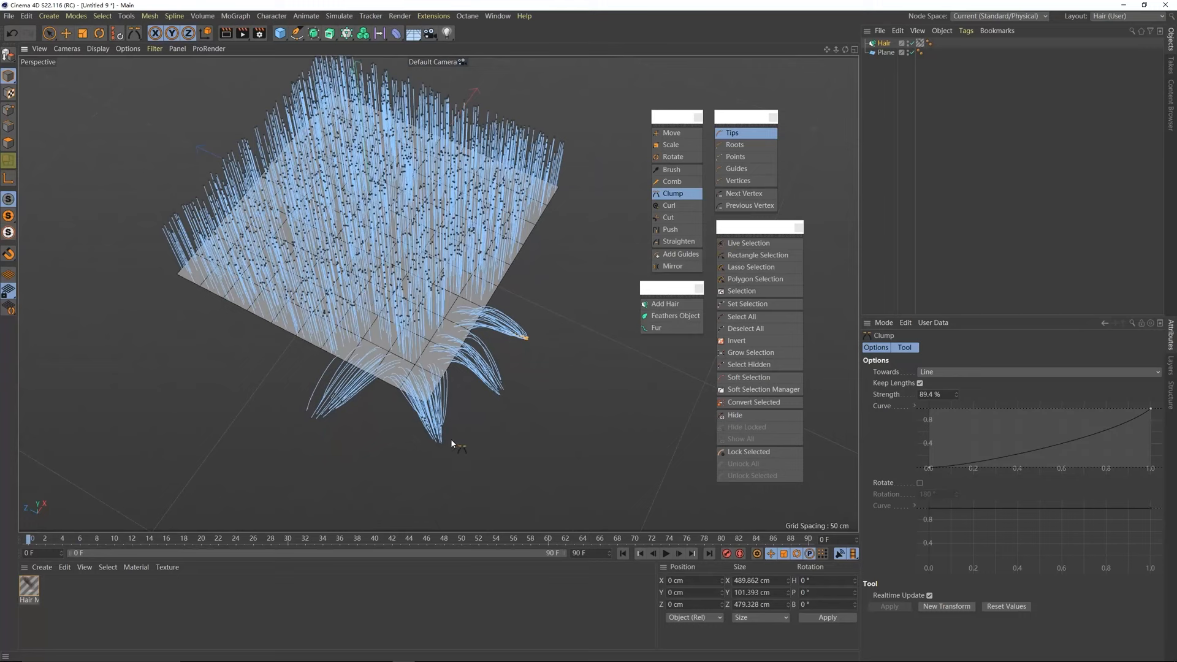
- Select guide tips beside the third tuft, brush them down over the edge, and clump them at about 24.5% strength
click(748, 244)
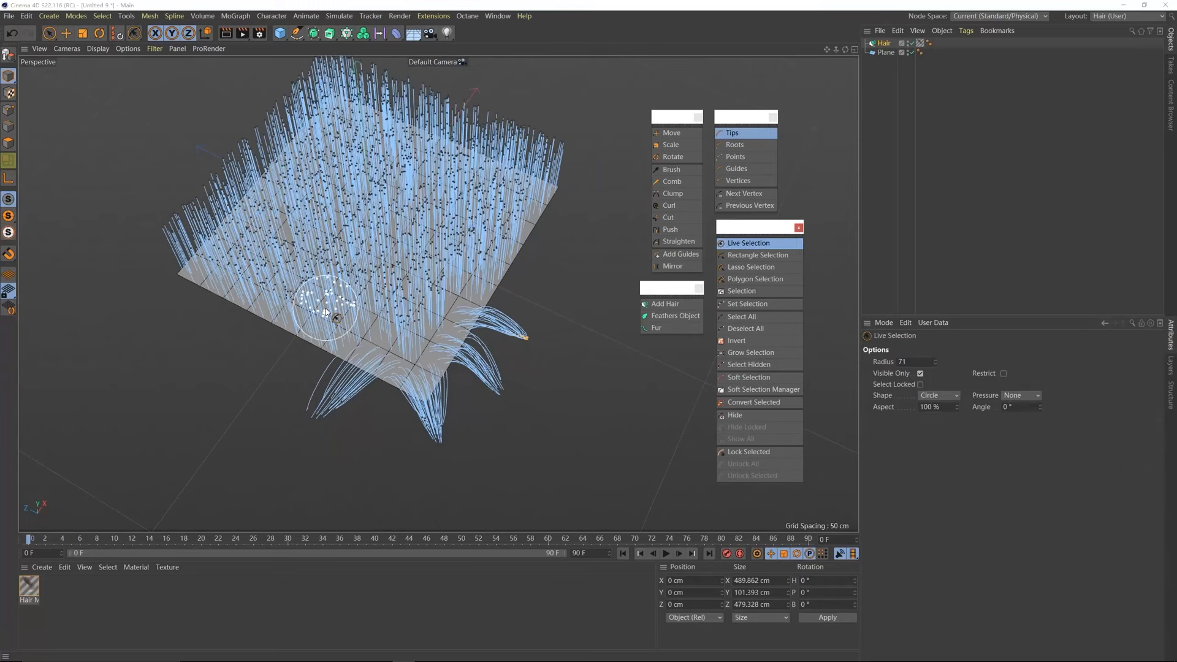
mouse_move(322, 305)
alt+mouse_down()
mouse_move(390, 357)
mouse_move(428, 354)
alt+mouse_up()
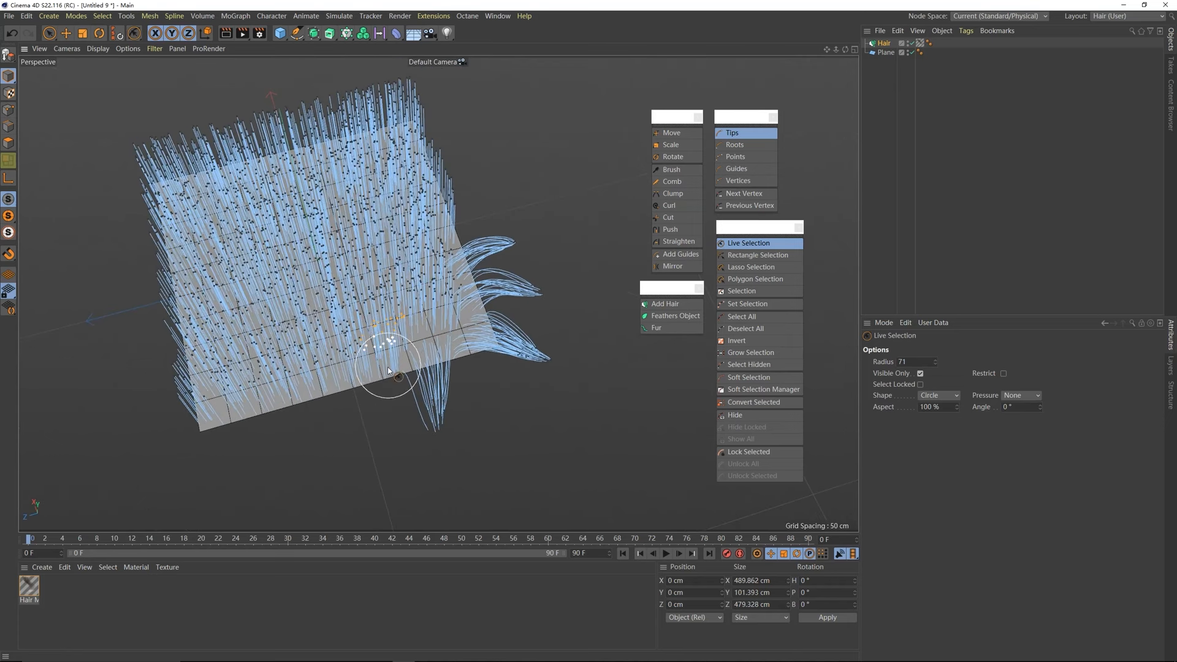
click(671, 169)
mouse_move(466, 307)
alt+mouse_down()
mouse_move(405, 337)
mouse_move(432, 375)
mouse_move(423, 396)
mouse_move(443, 408)
mouse_move(452, 331)
mouse_move(417, 405)
alt+mouse_up()
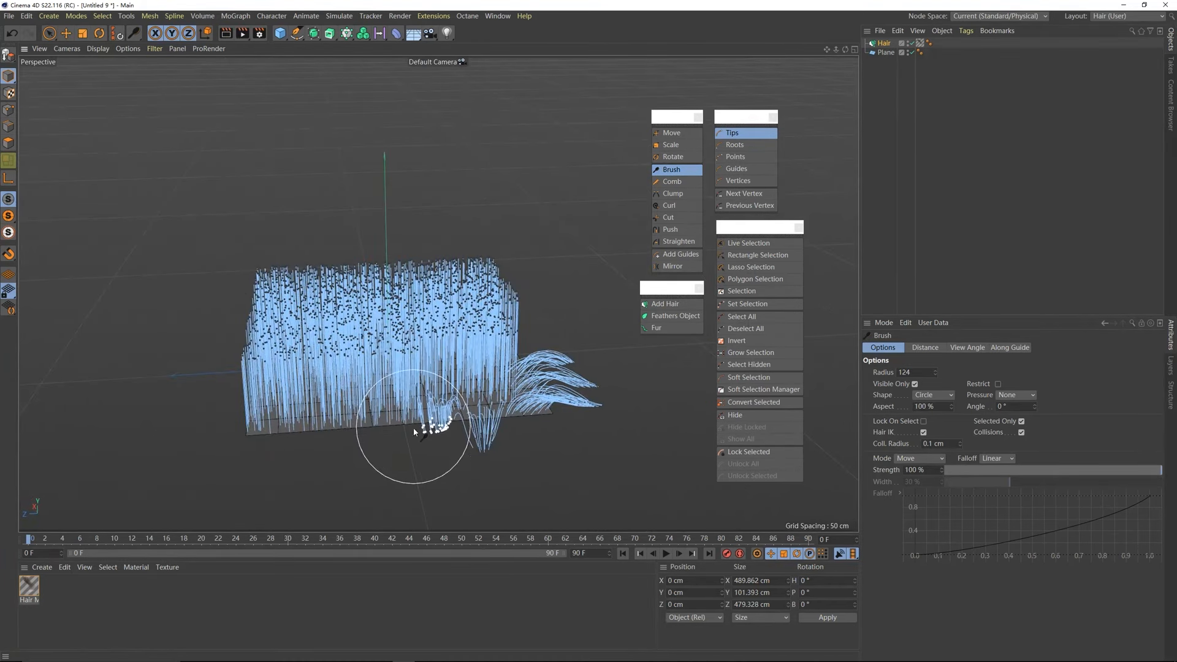
click(673, 193)
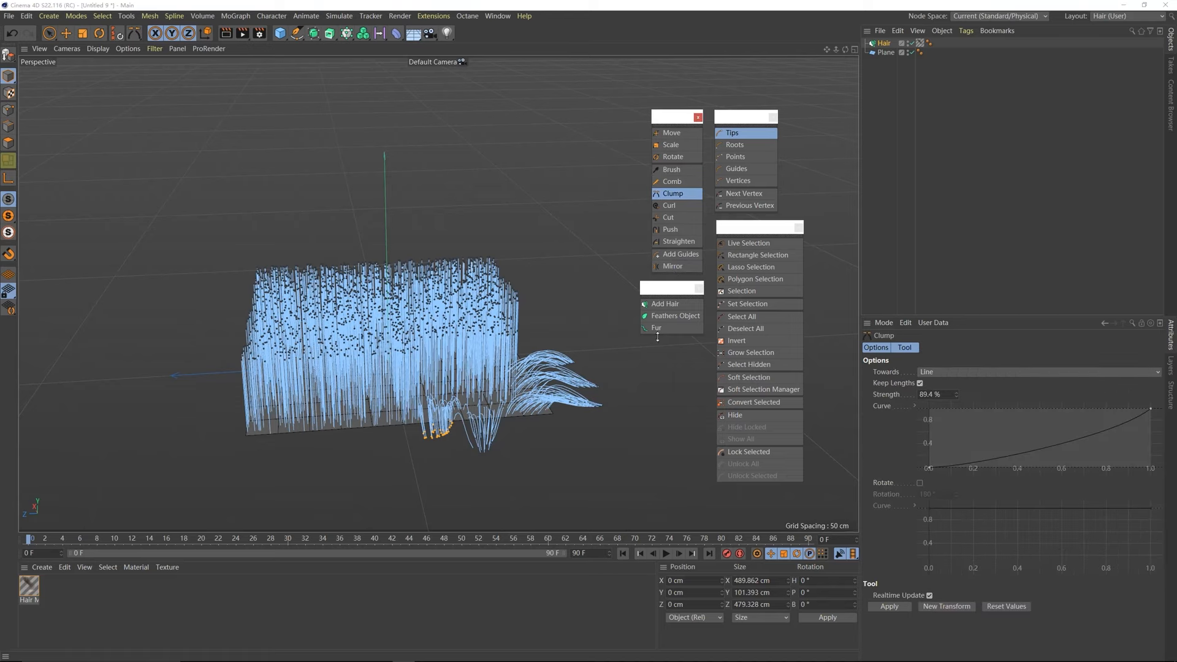
drag(580, 322, 608, 322)
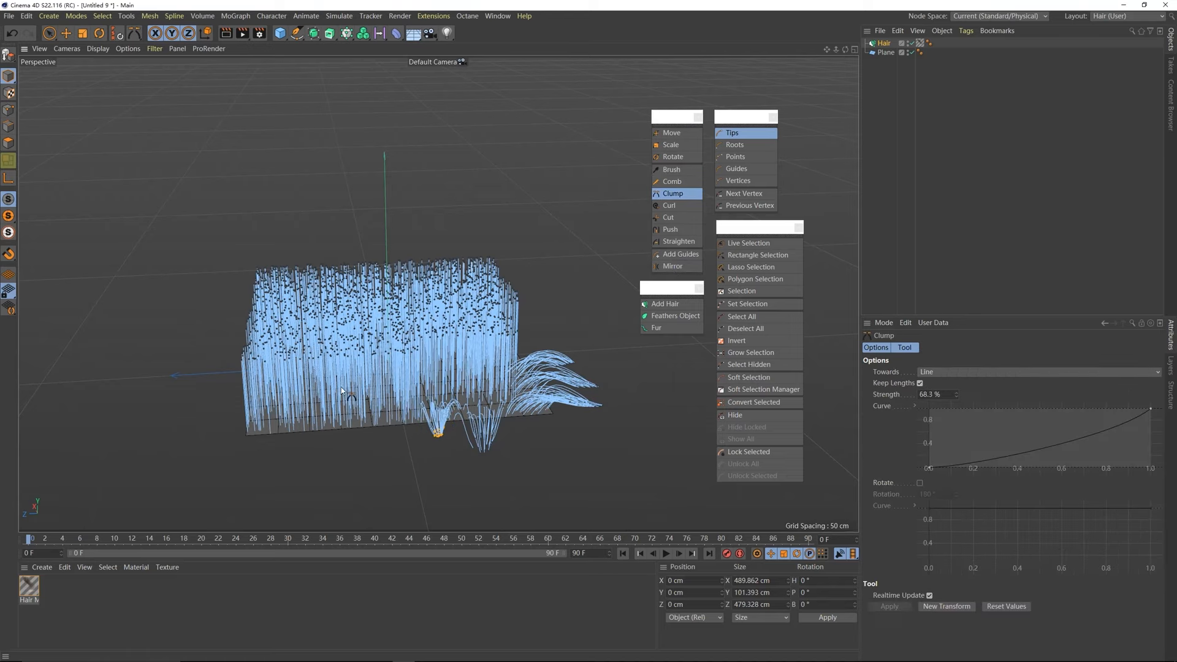
alt+drag(341, 390, 407, 359)
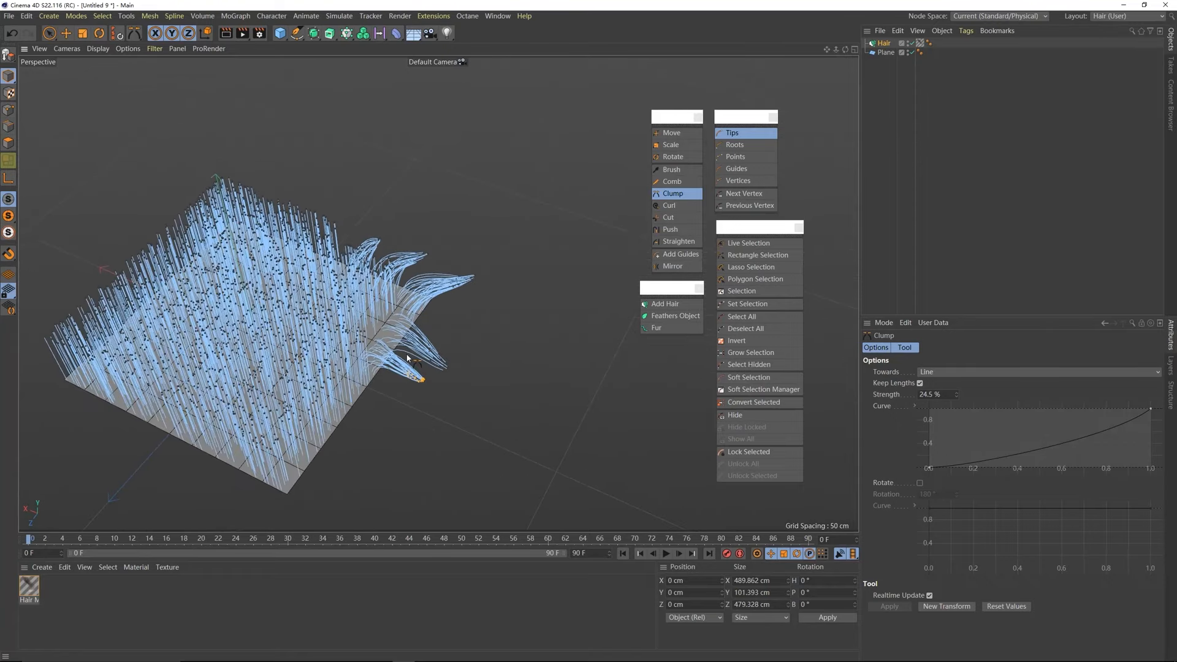
- Try to trim the tips of the newest clumped tuft with the Cut tool
scroll(408, 358, up, 3)
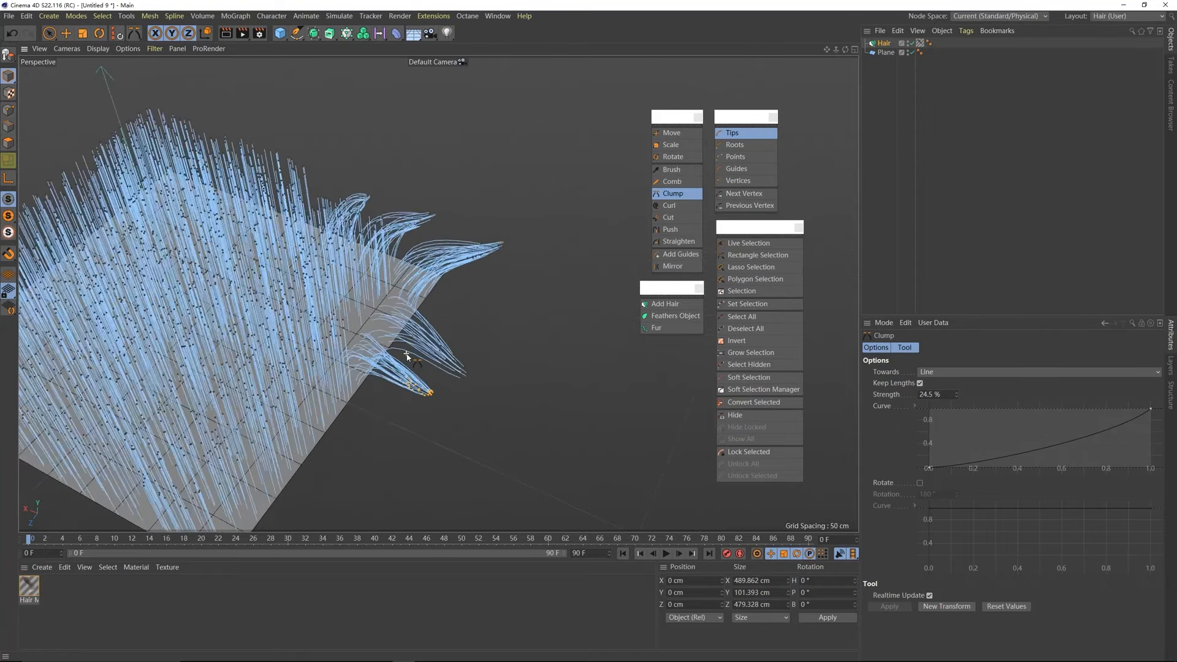
click(655, 221)
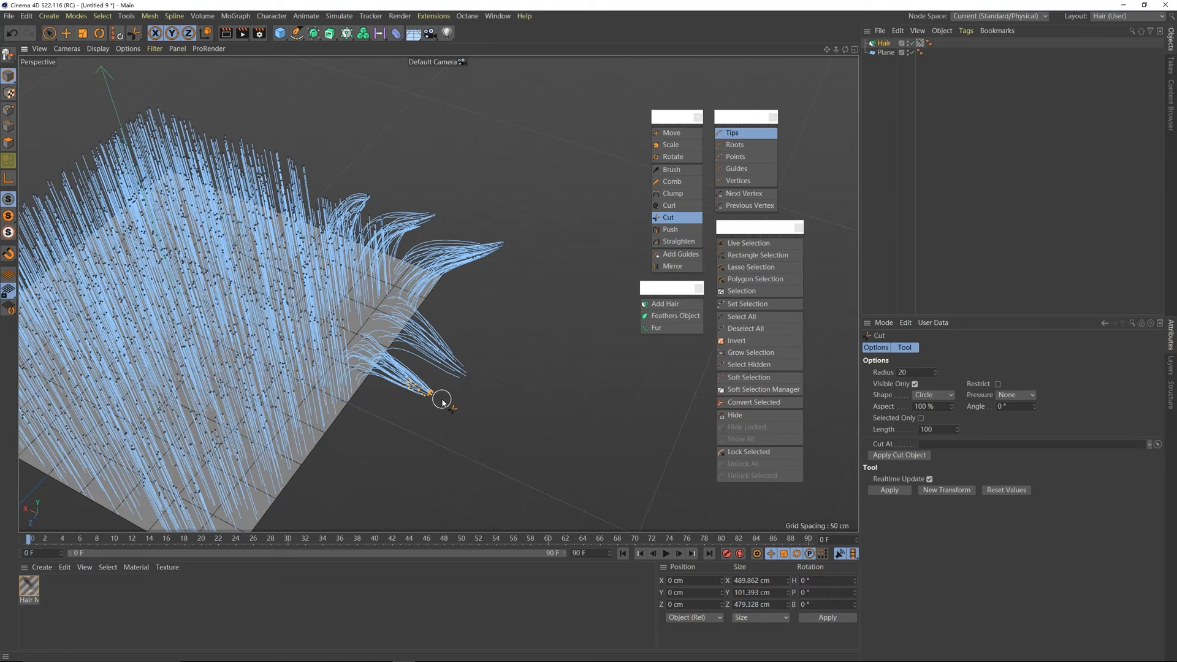
key(ctrl+z)
- Straighten the selected guides of the newest tuft
alt+drag(457, 337, 461, 331)
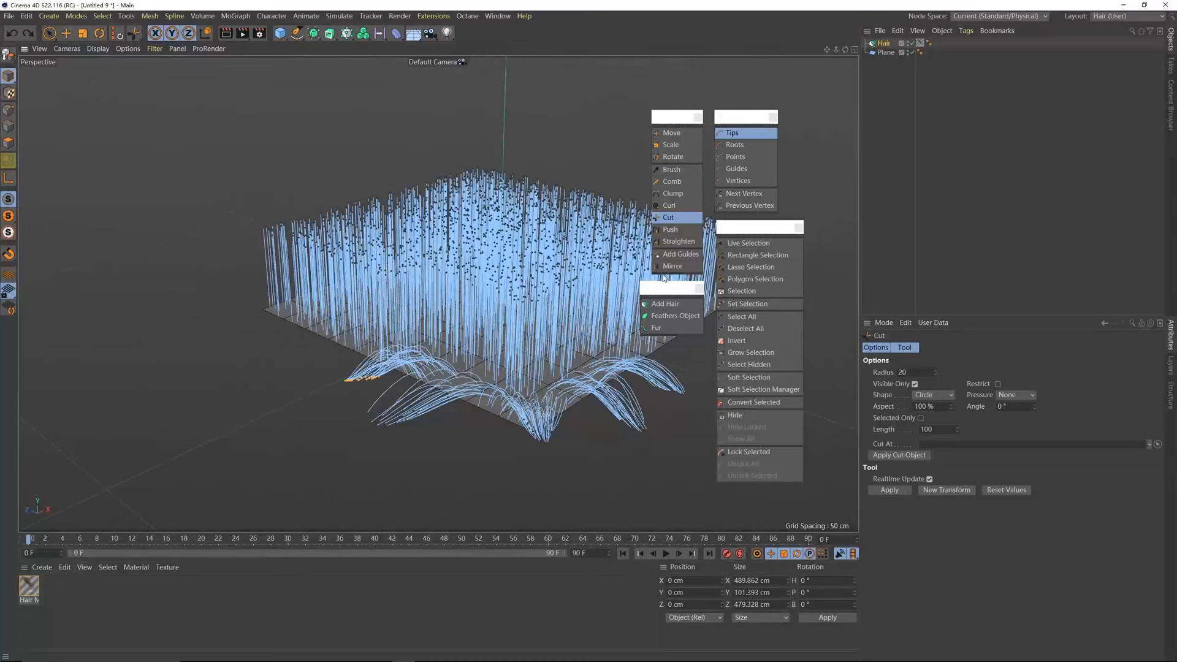
click(678, 241)
drag(309, 393, 334, 393)
- Curl the newest tuft's selected guides at about -14.2% strength and trim their tips with the Cut tool at radius 20
alt+drag(316, 347, 478, 393)
click(669, 206)
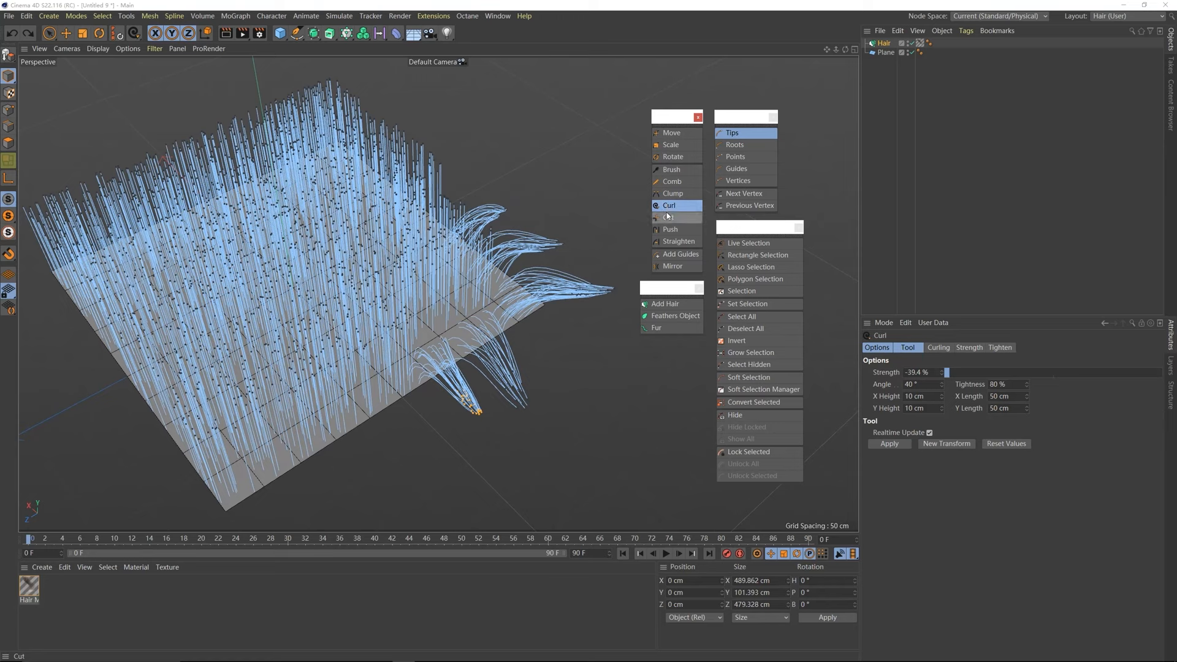
mouse_move(535, 380)
mouse_down()
mouse_move(647, 380)
mouse_move(557, 380)
mouse_up()
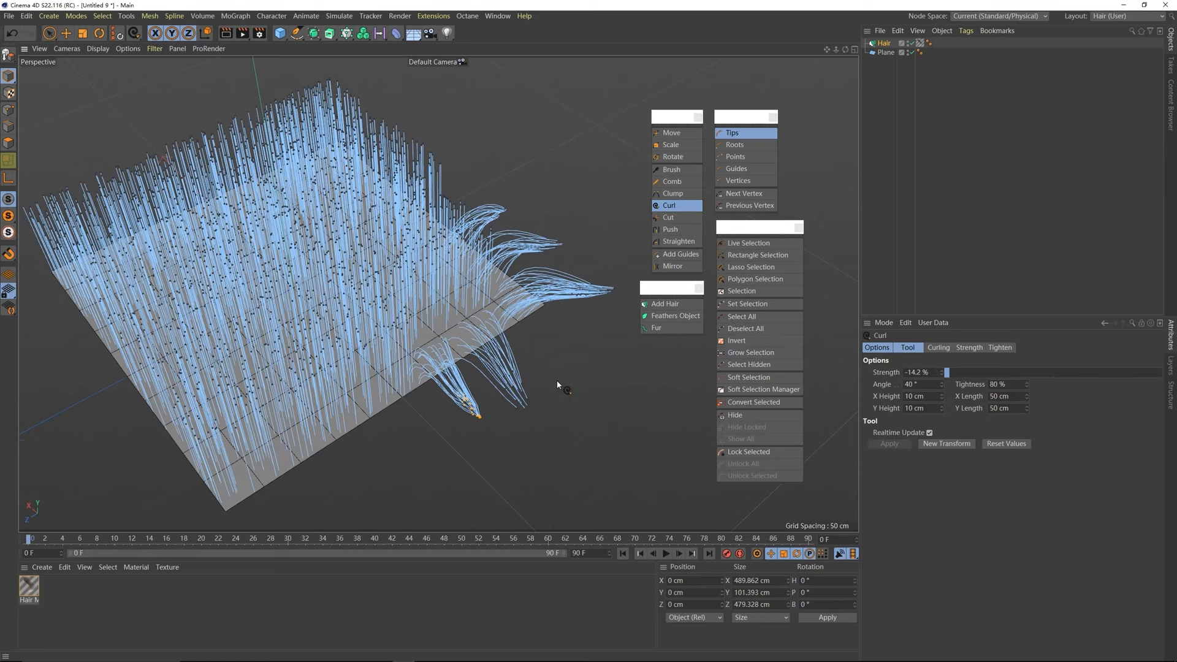
click(681, 217)
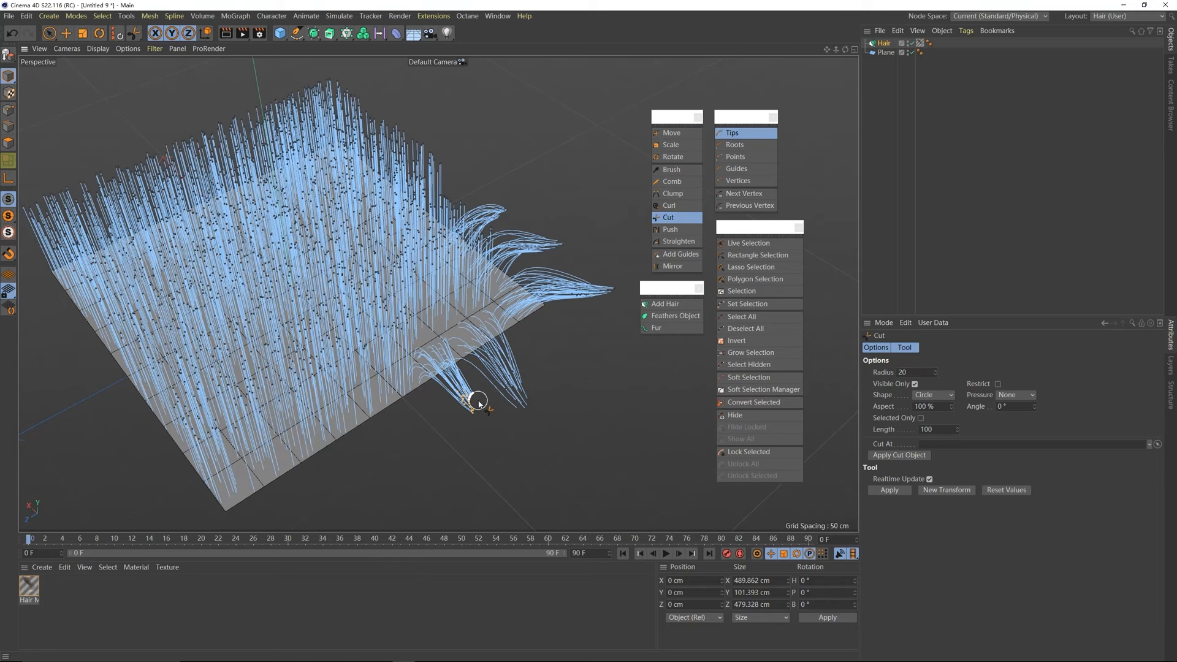
alt+drag(465, 420, 399, 454)
- Select the guide tips beside the newest tuft on the same edge, brush them down over the edge, and clump them into a point
click(756, 244)
mouse_move(441, 285)
alt+mouse_down()
mouse_move(424, 297)
mouse_move(464, 378)
mouse_move(443, 316)
mouse_move(446, 285)
alt+mouse_up()
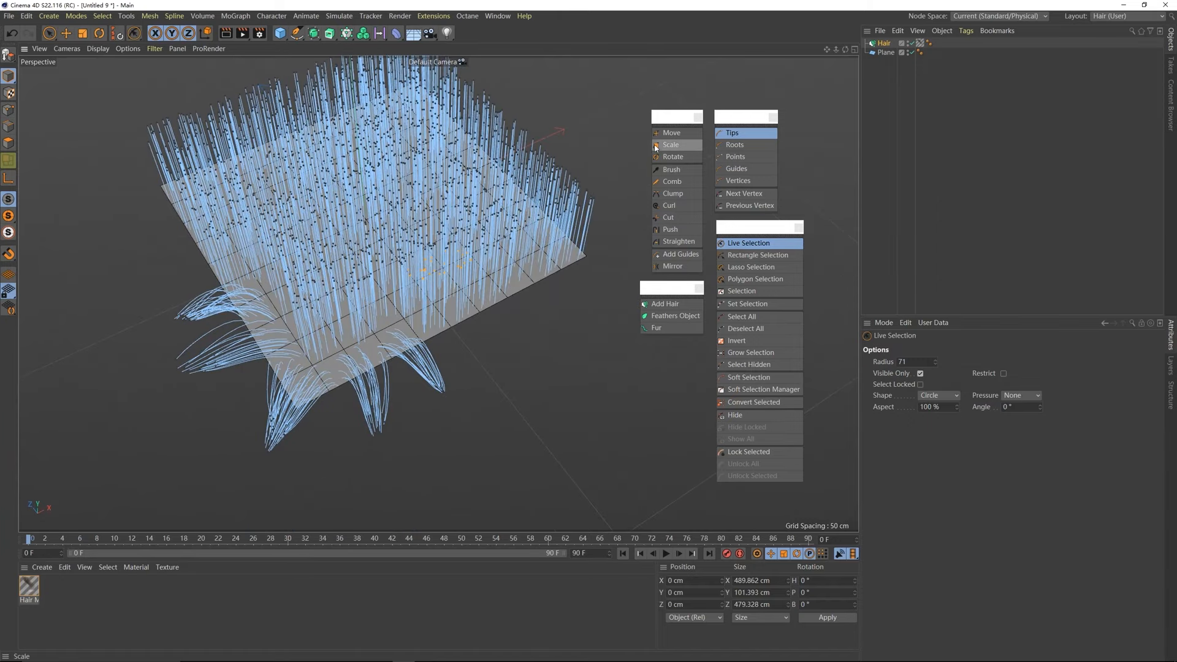
click(673, 173)
alt+drag(450, 257, 556, 205)
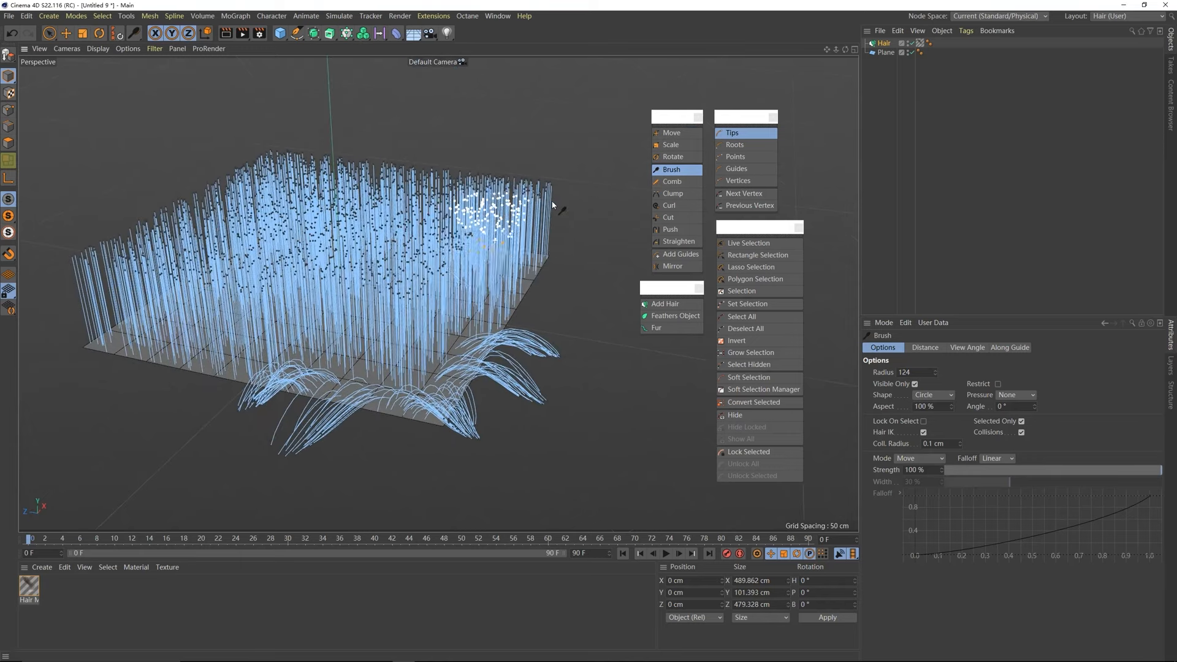
mouse_move(458, 230)
mouse_down()
mouse_move(565, 262)
mouse_move(579, 284)
mouse_move(512, 355)
mouse_move(394, 421)
mouse_move(423, 429)
mouse_up()
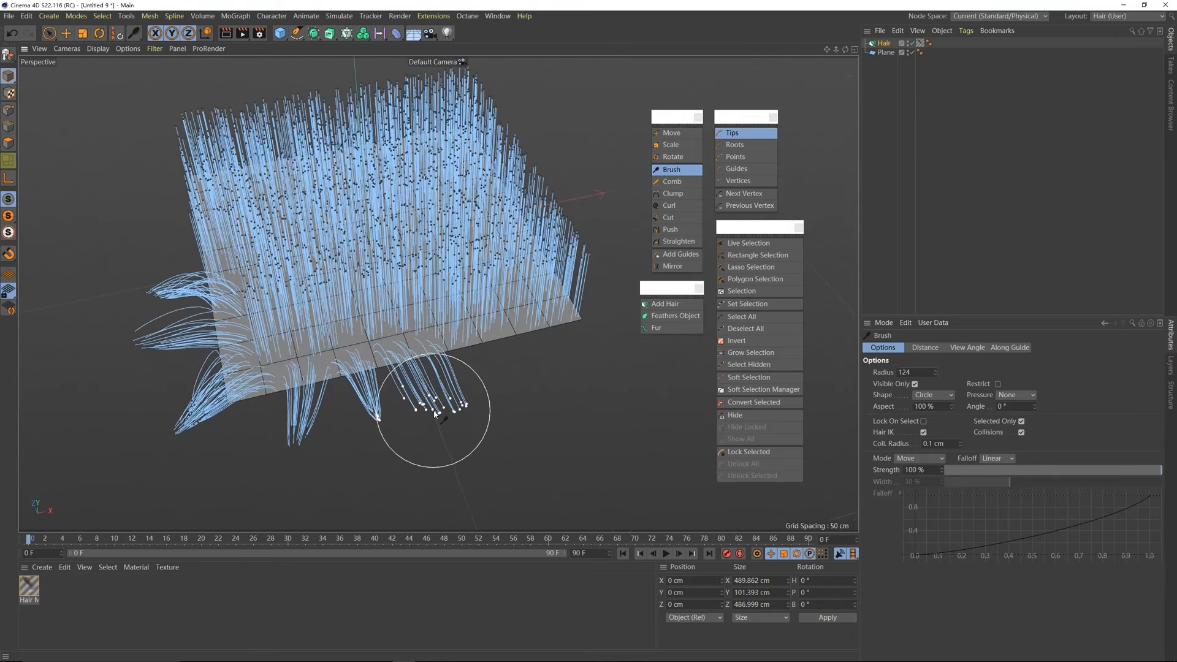
click(674, 195)
mouse_move(451, 381)
mouse_down()
mouse_move(559, 383)
mouse_move(382, 335)
mouse_up()
- Select the upright guide tips just inside the corner tuft, brush them outward toward the corner, and clump them together
alt+drag(343, 299, 395, 268)
click(756, 245)
alt+drag(444, 357, 421, 341)
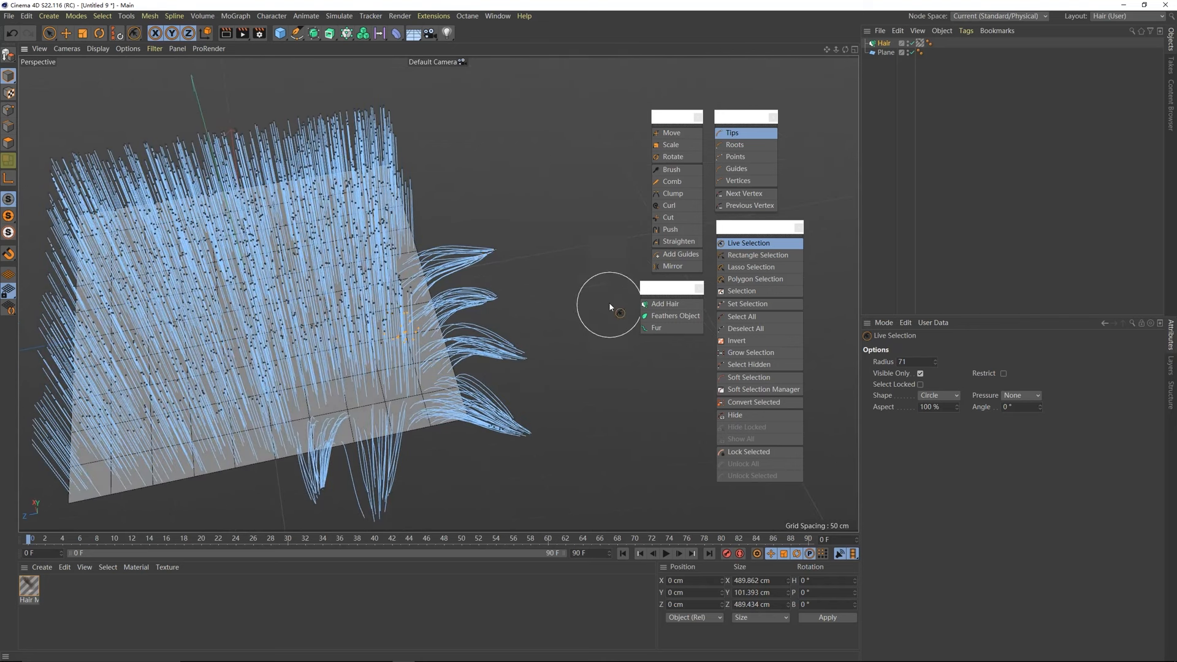
click(683, 172)
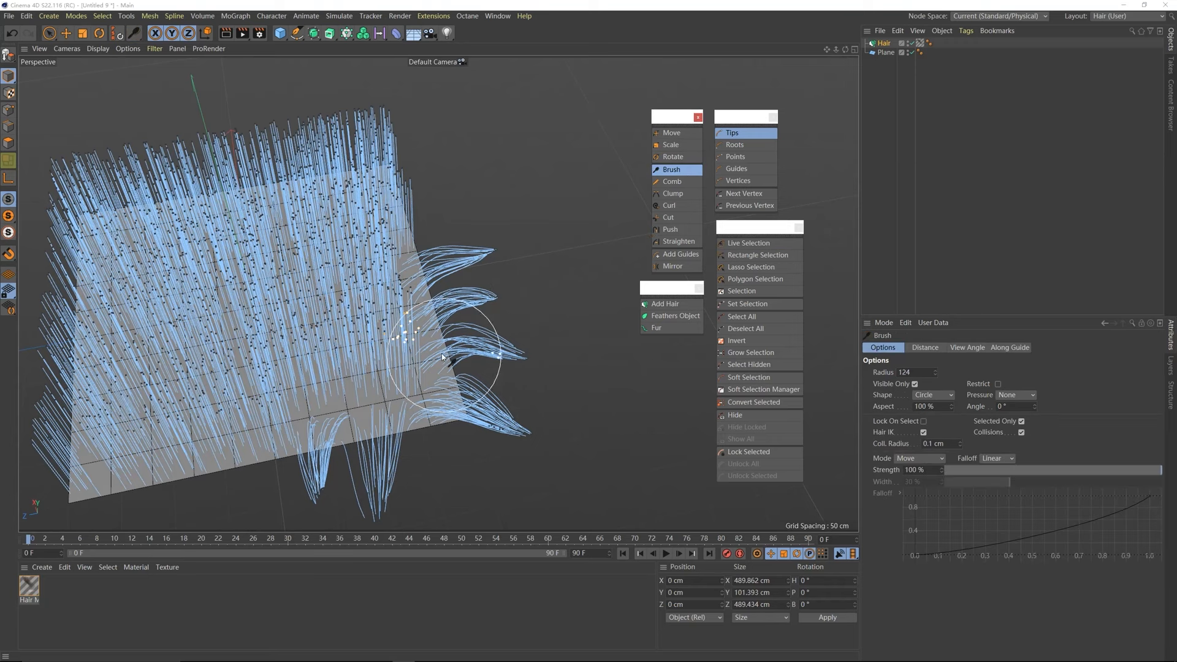
mouse_move(473, 368)
alt+mouse_down()
mouse_move(473, 349)
mouse_move(319, 368)
alt+mouse_up()
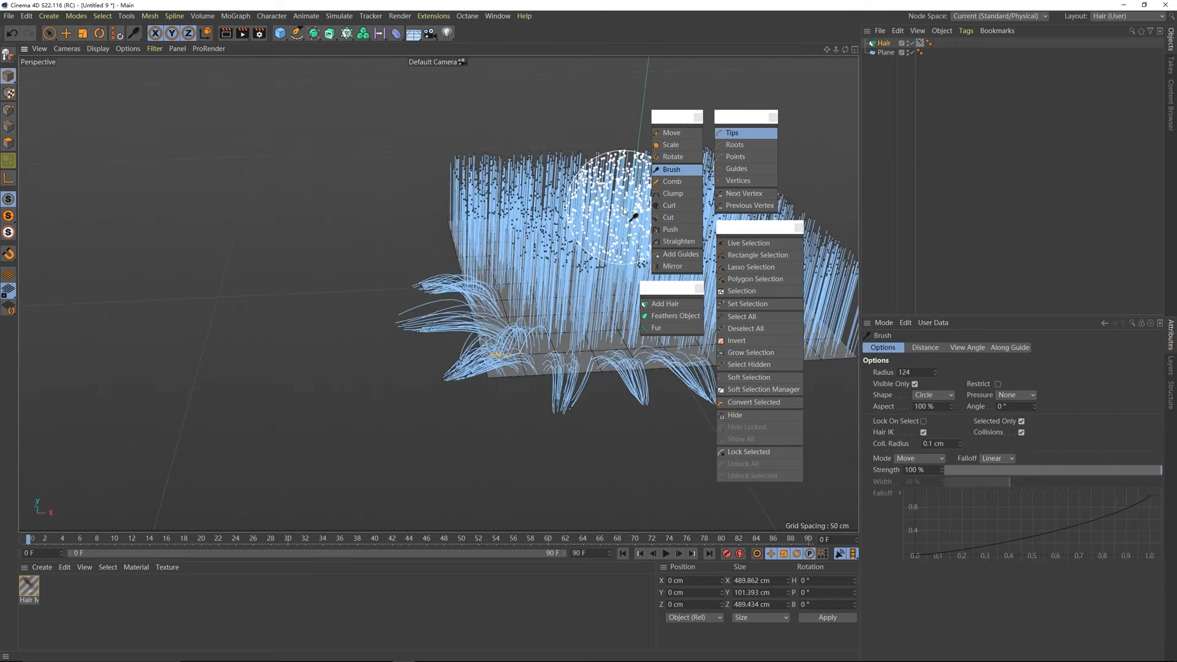
click(672, 194)
alt+drag(491, 368, 383, 282)
drag(386, 288, 404, 293)
- Select an inner group of guide tips behind the existing tufts, brush it outward, and clump it at about 96.9% strength
alt+drag(407, 298, 366, 249)
click(739, 245)
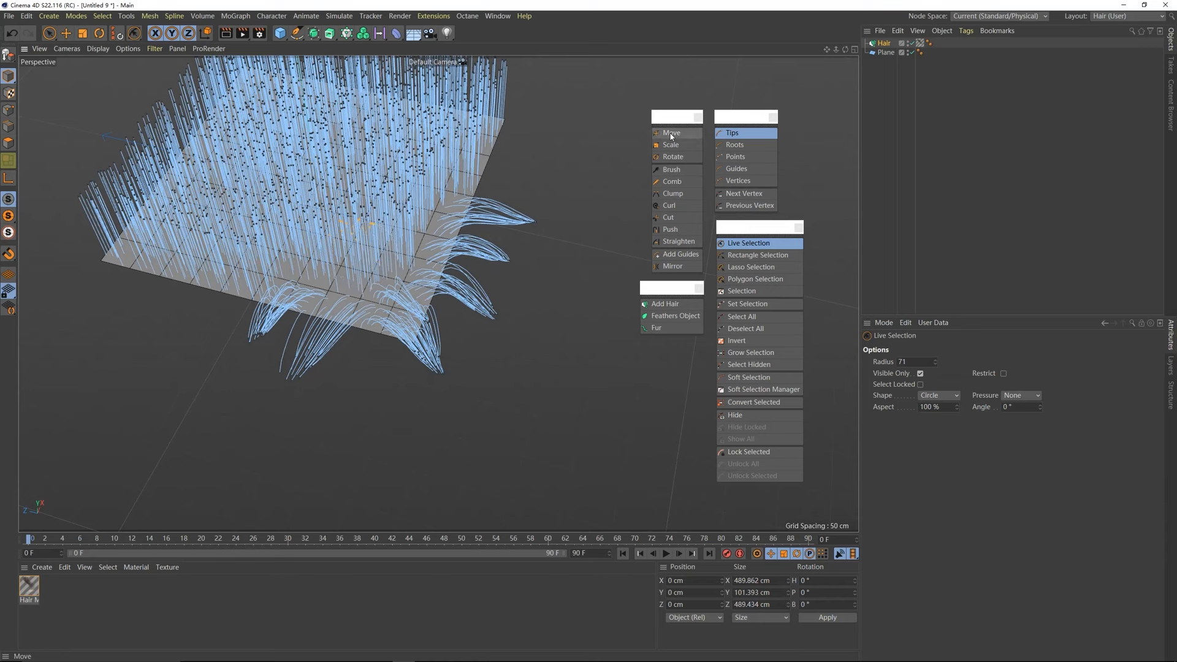
click(671, 170)
mouse_move(589, 180)
alt+mouse_down()
mouse_move(441, 239)
mouse_move(387, 227)
mouse_move(411, 263)
mouse_move(325, 252)
mouse_move(358, 237)
mouse_move(342, 204)
mouse_move(385, 251)
mouse_move(384, 232)
mouse_move(431, 230)
mouse_move(523, 254)
mouse_move(476, 273)
mouse_move(480, 264)
mouse_move(427, 253)
mouse_move(343, 267)
mouse_move(380, 258)
alt+mouse_up()
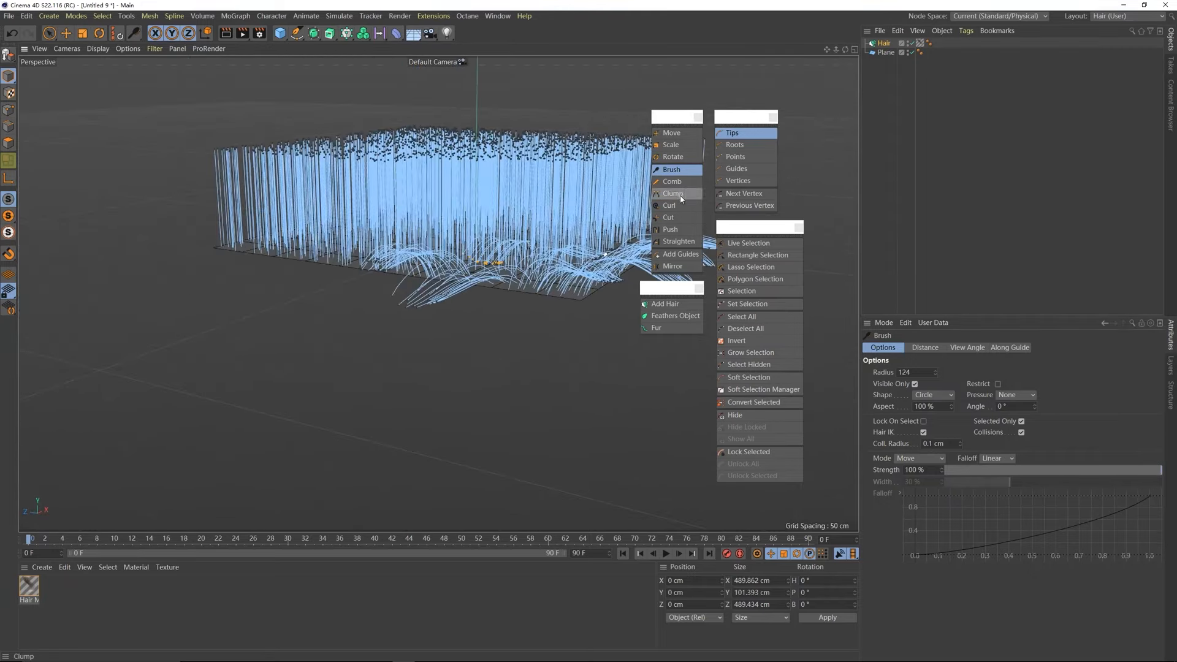
click(672, 193)
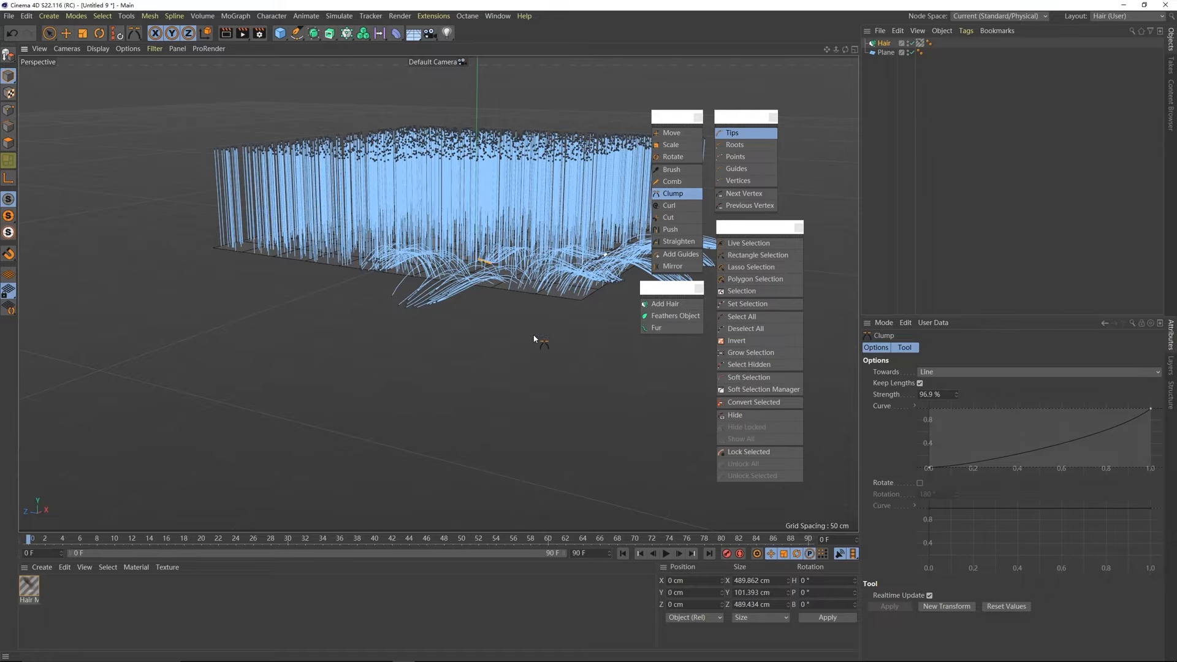
alt+drag(534, 338, 516, 218)
- Select a second-row group of guide tips behind the adjoining edge's tufts with radius 88, brush it into the gap between them, and clump it
click(749, 243)
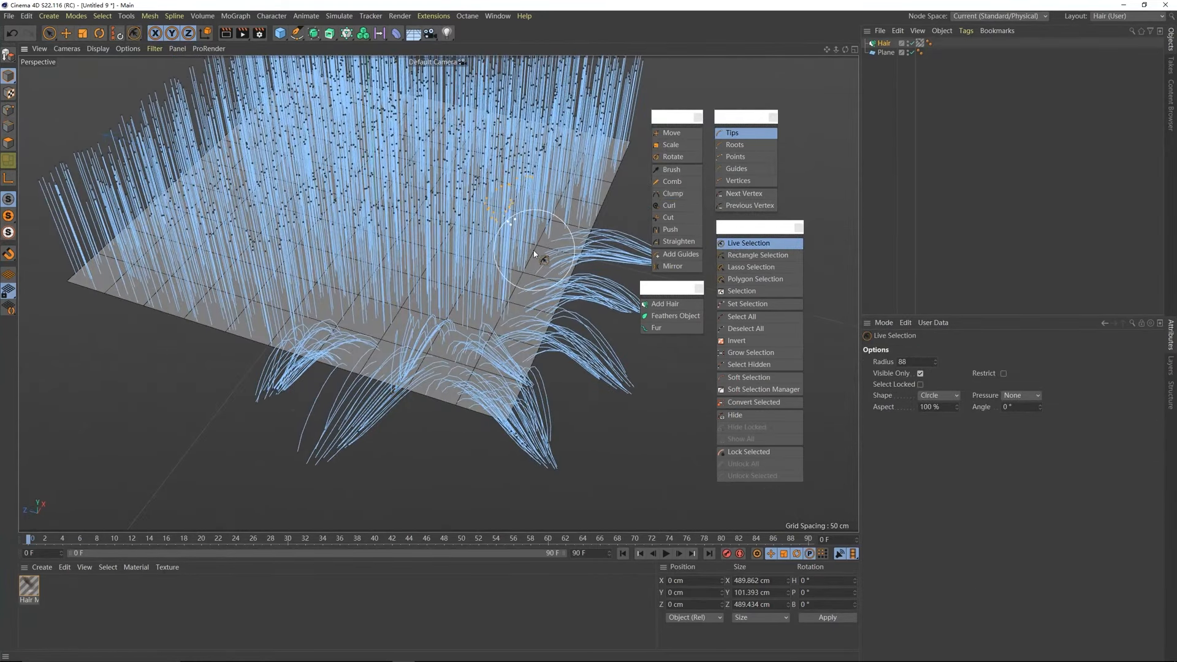
alt+drag(556, 285, 614, 245)
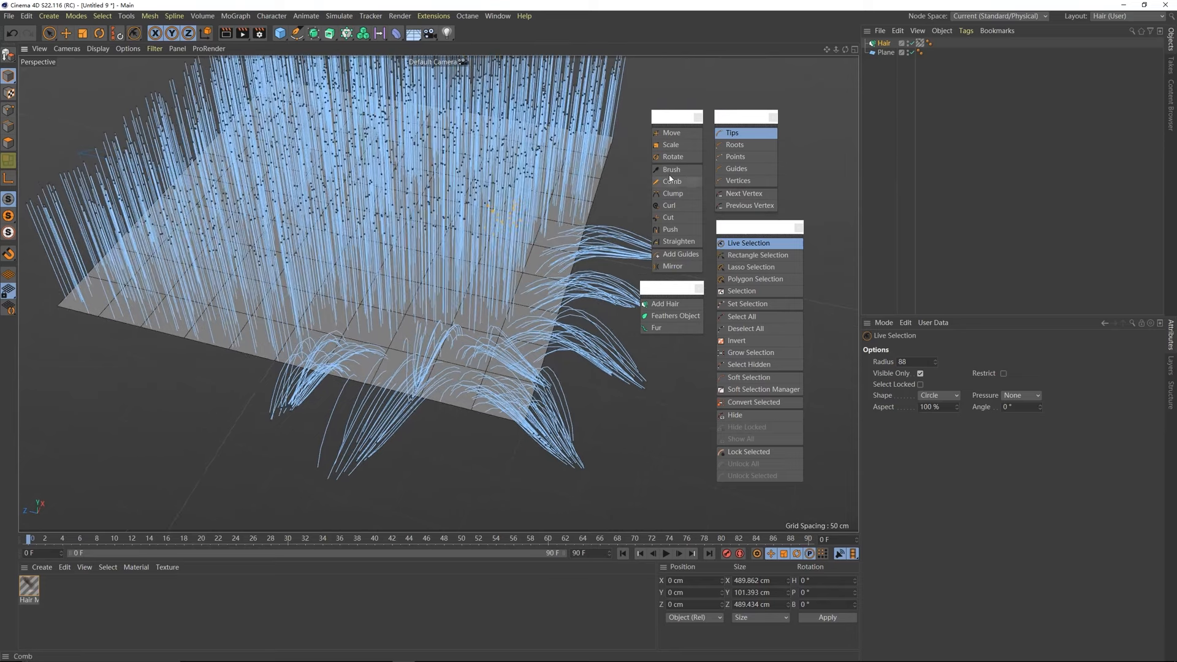
click(672, 169)
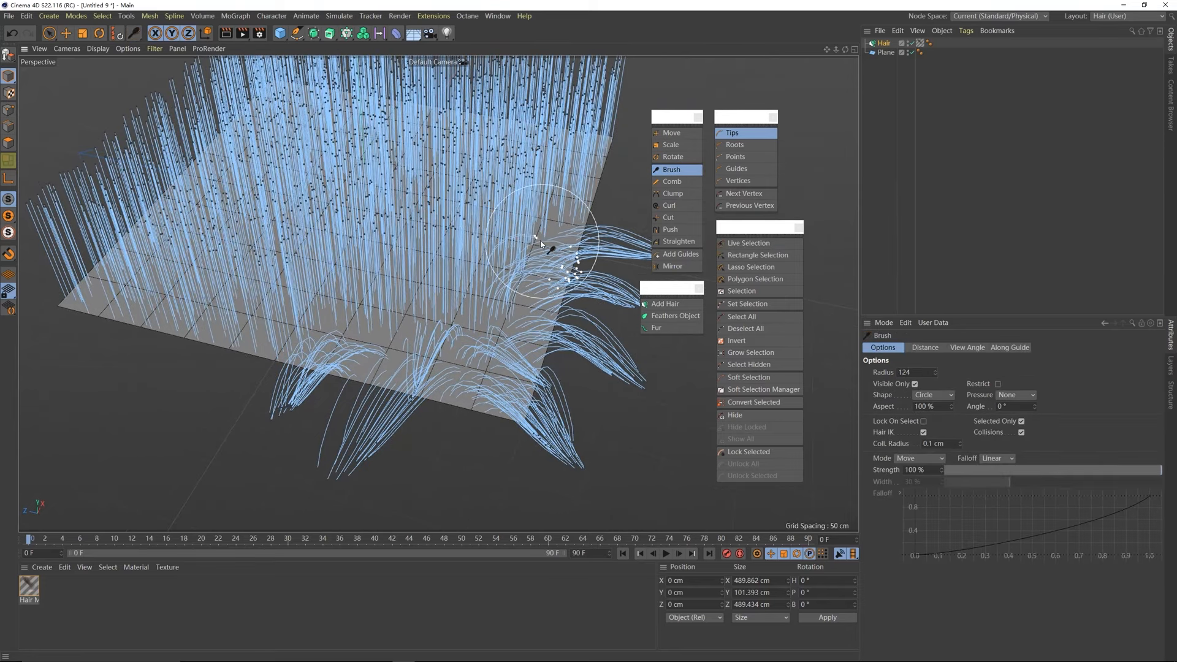
mouse_move(543, 243)
alt+mouse_down()
mouse_move(579, 237)
mouse_move(568, 275)
mouse_move(583, 289)
alt+mouse_up()
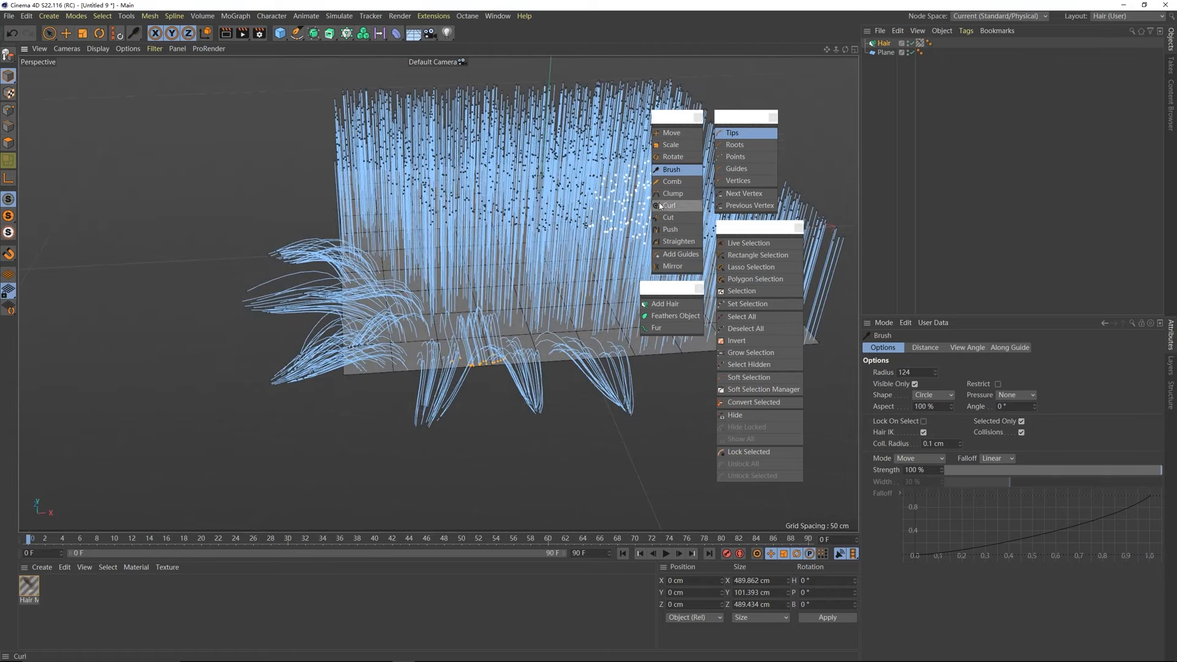
click(672, 194)
alt+drag(528, 444, 488, 325)
- Select the next second-row group of guide tips with radius 63, brush it out over the edge, and clump it at about 81.4% strength
key(9)
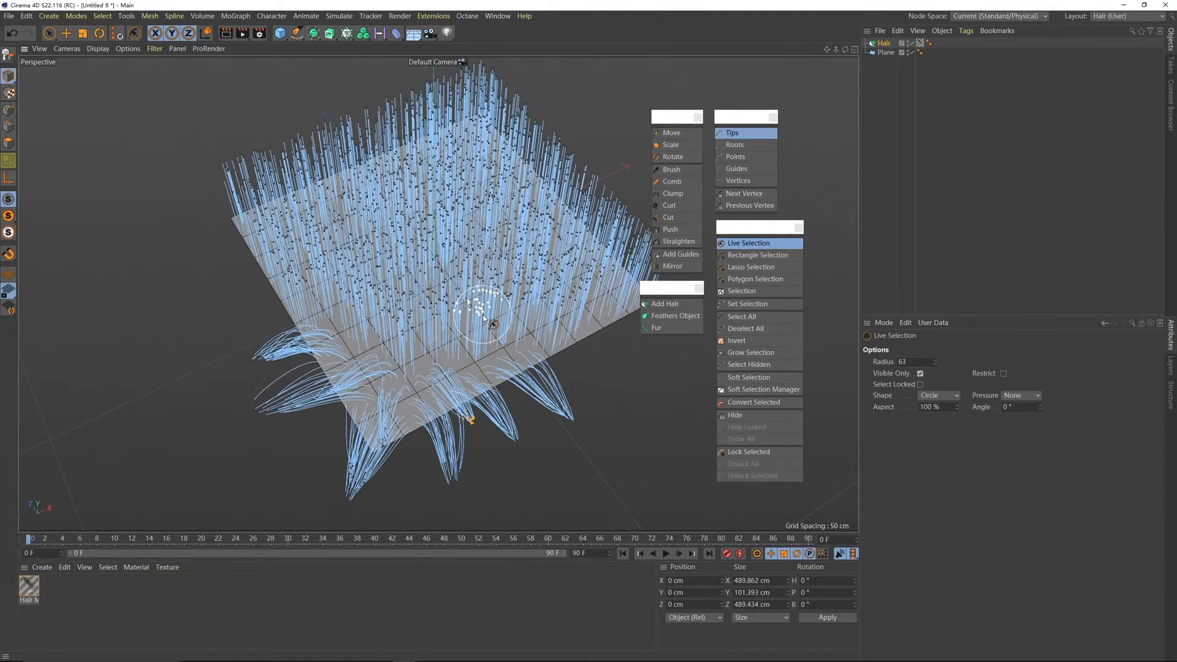
click(674, 169)
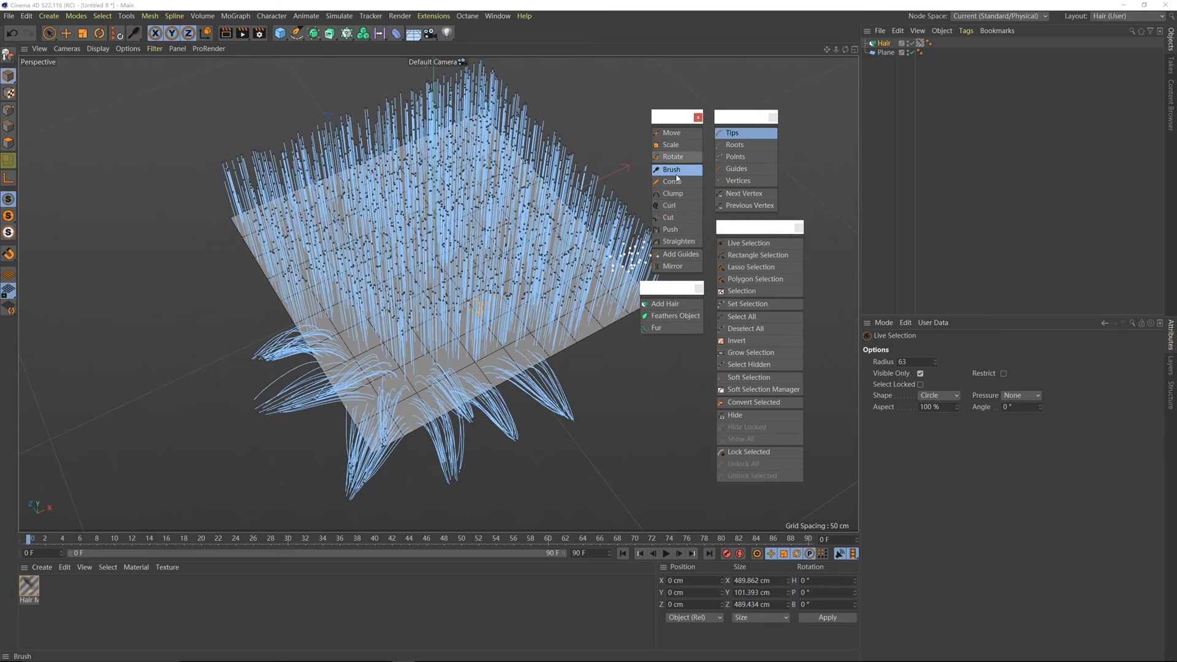
alt+drag(514, 389, 555, 305)
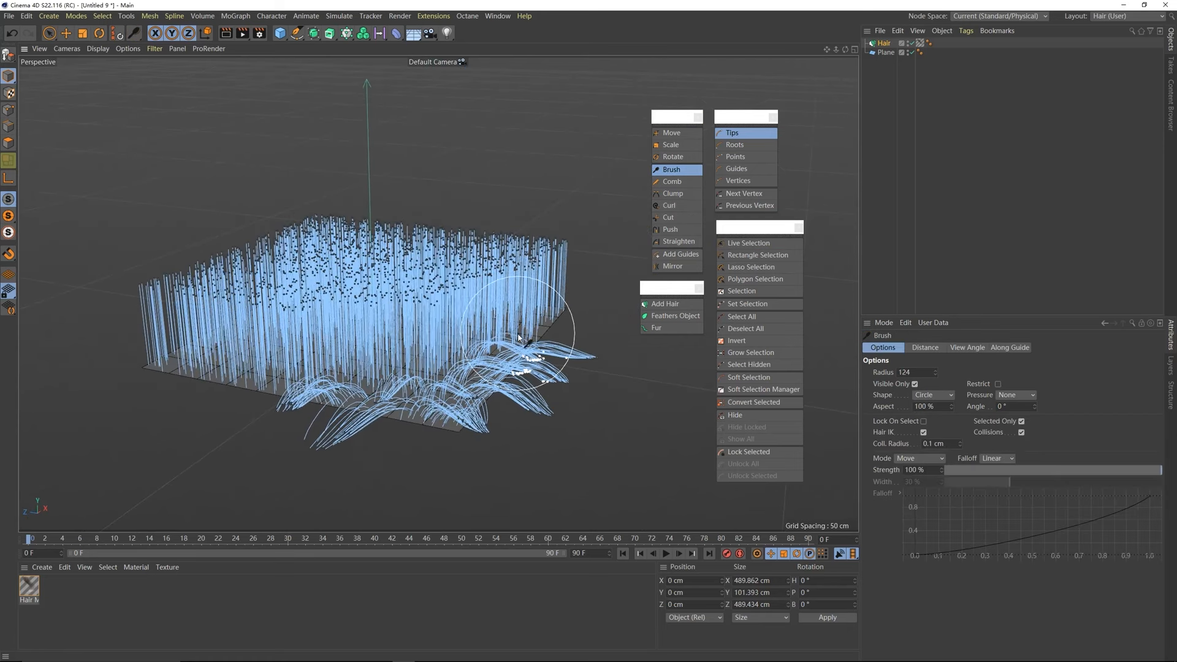
click(673, 193)
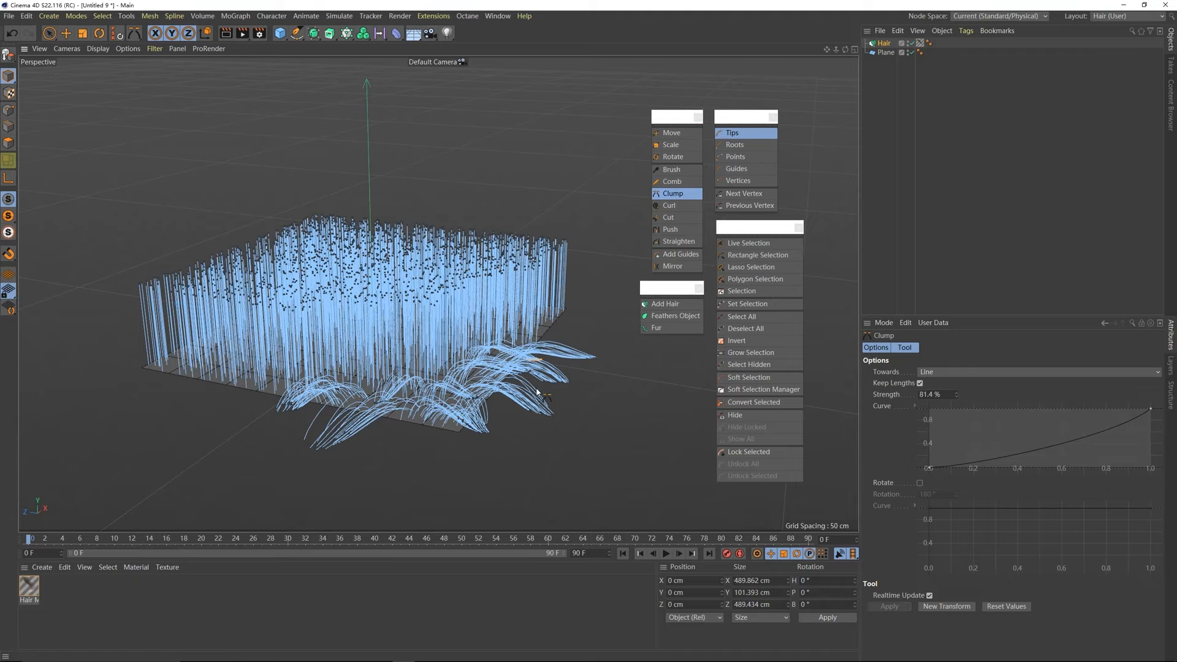
alt+drag(537, 392, 500, 349)
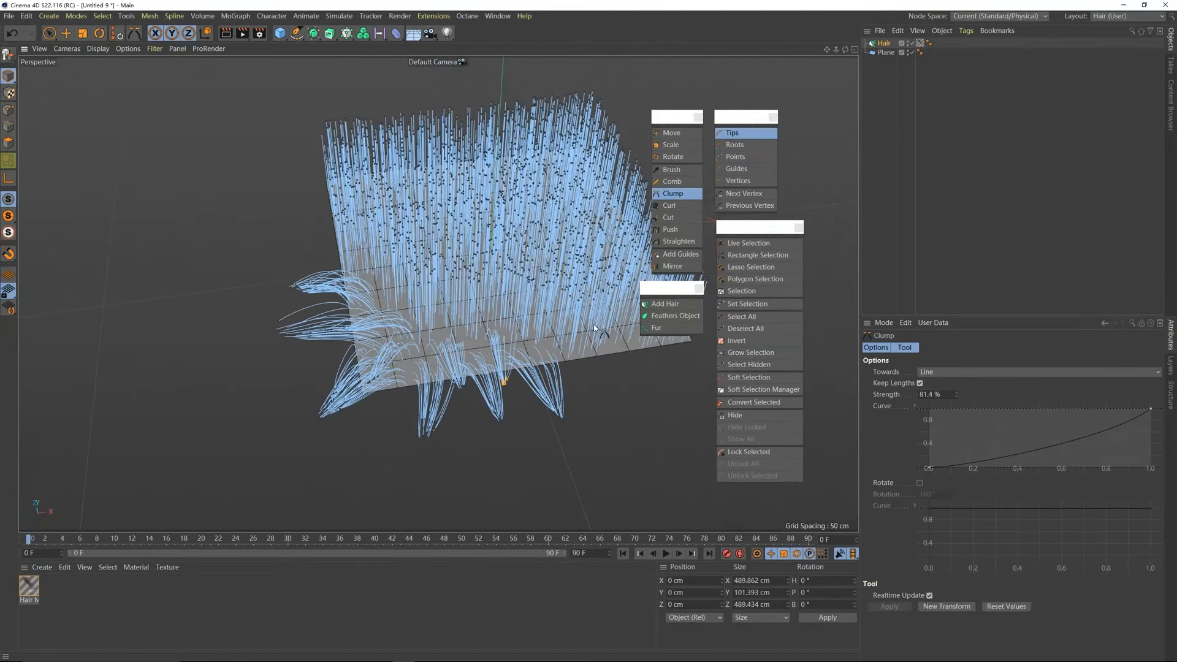
- Straighten the just-clumped group at about 78.7% strength and brush it back outward over the edge
click(679, 241)
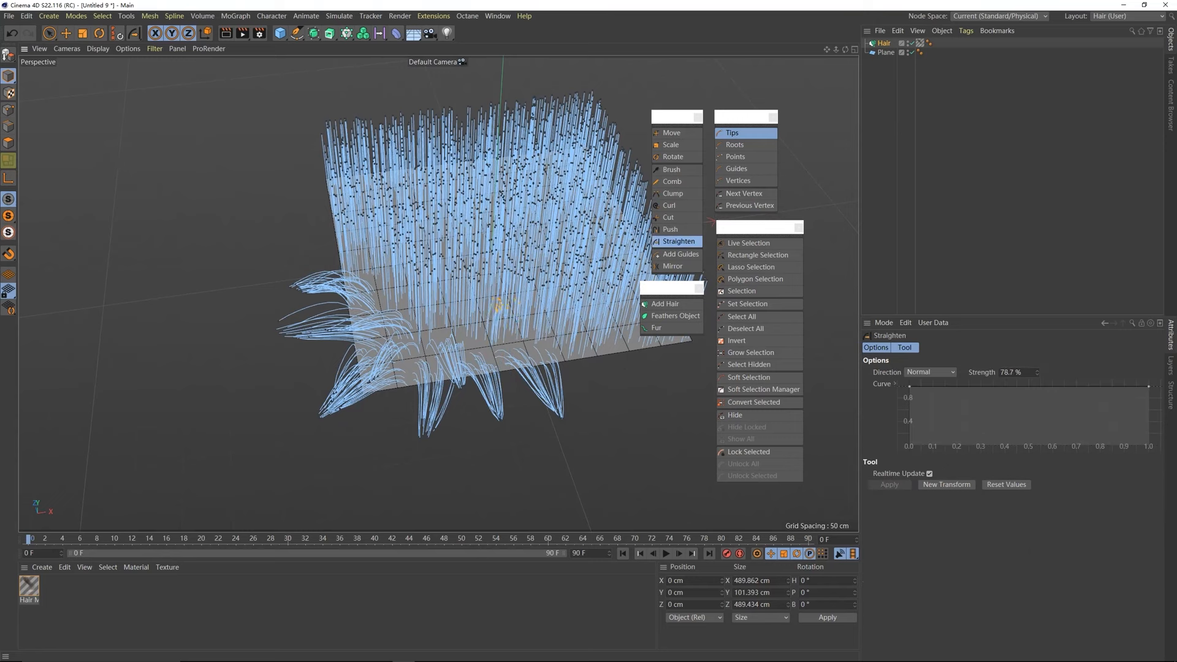
click(672, 170)
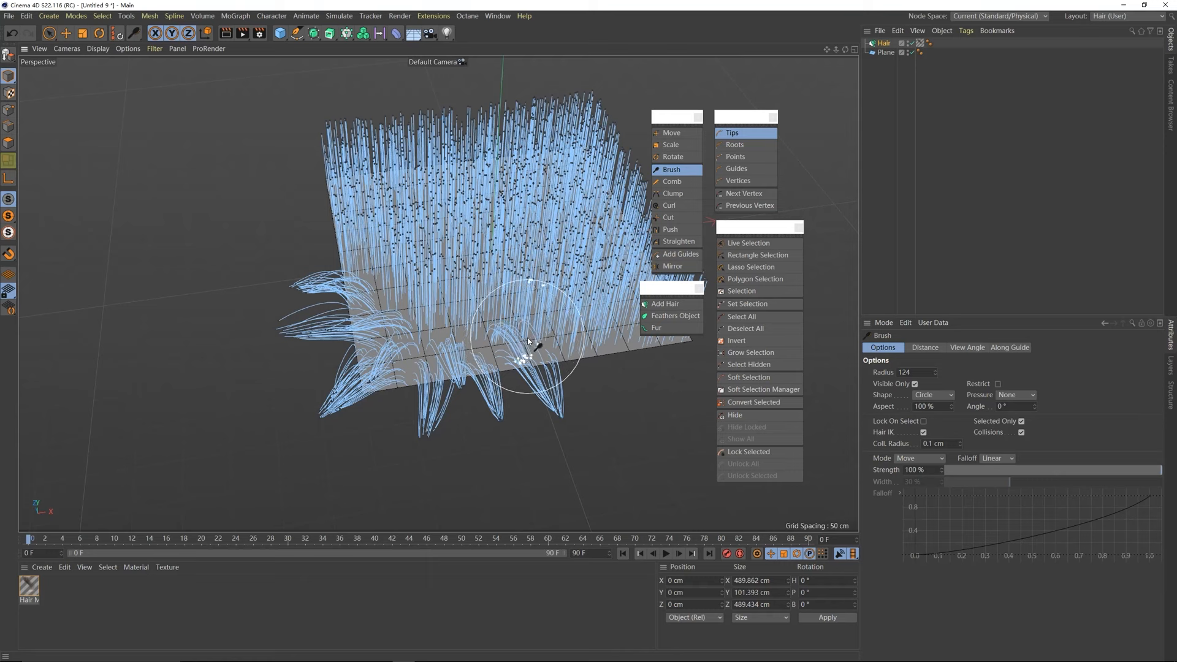
mouse_move(528, 341)
alt+mouse_down()
mouse_move(470, 273)
mouse_move(443, 322)
mouse_move(422, 322)
mouse_move(491, 334)
mouse_move(339, 357)
alt+mouse_up()
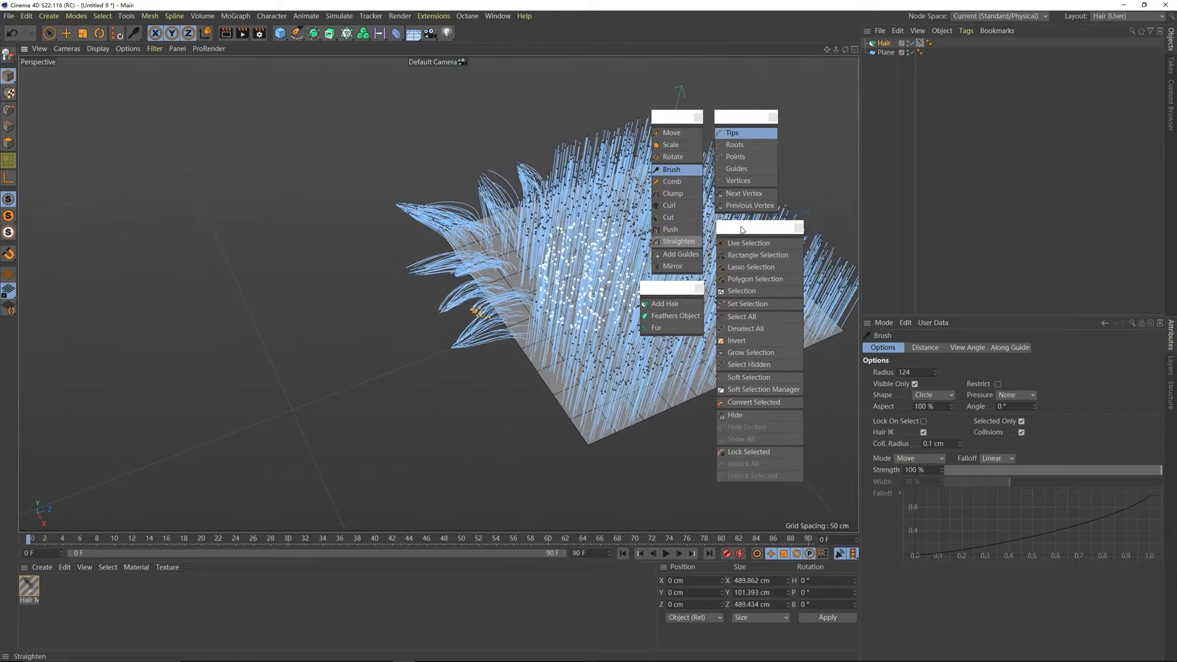
- Clump the re-brushed second-row group at about 83.1% strength
click(686, 195)
alt+drag(458, 362, 395, 336)
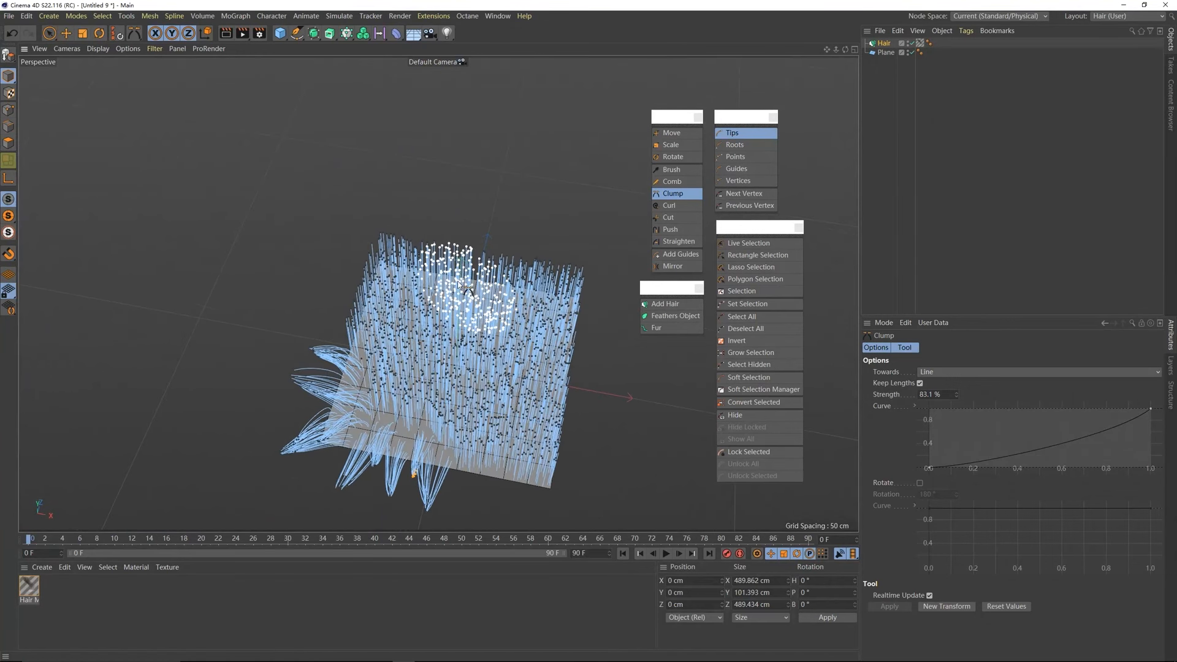
- Select the upright guide tips in a band along the plane's remaining unstyled edges
alt+drag(458, 284, 467, 314)
click(740, 244)
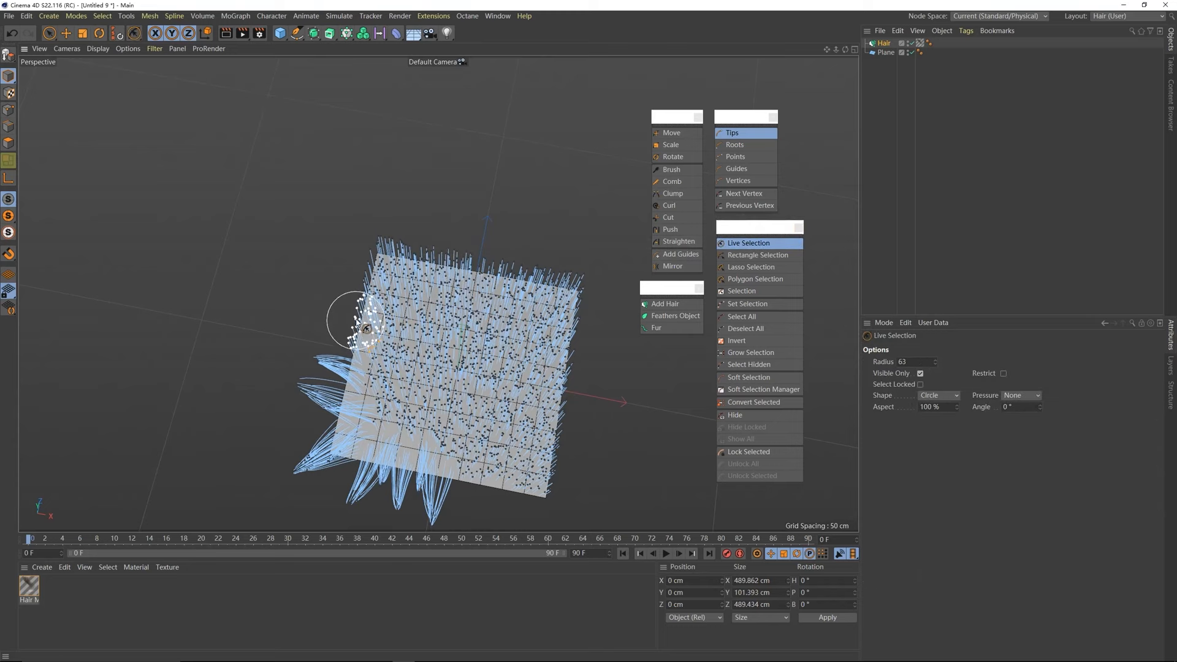
drag(459, 251, 561, 286)
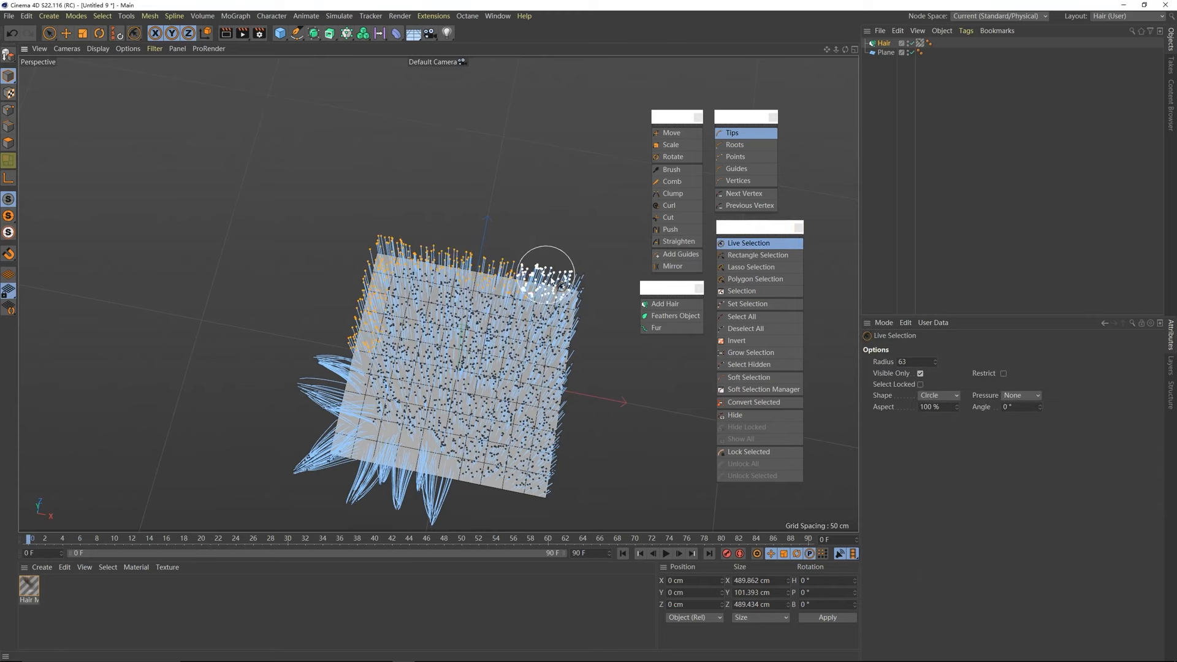
drag(567, 390, 358, 331)
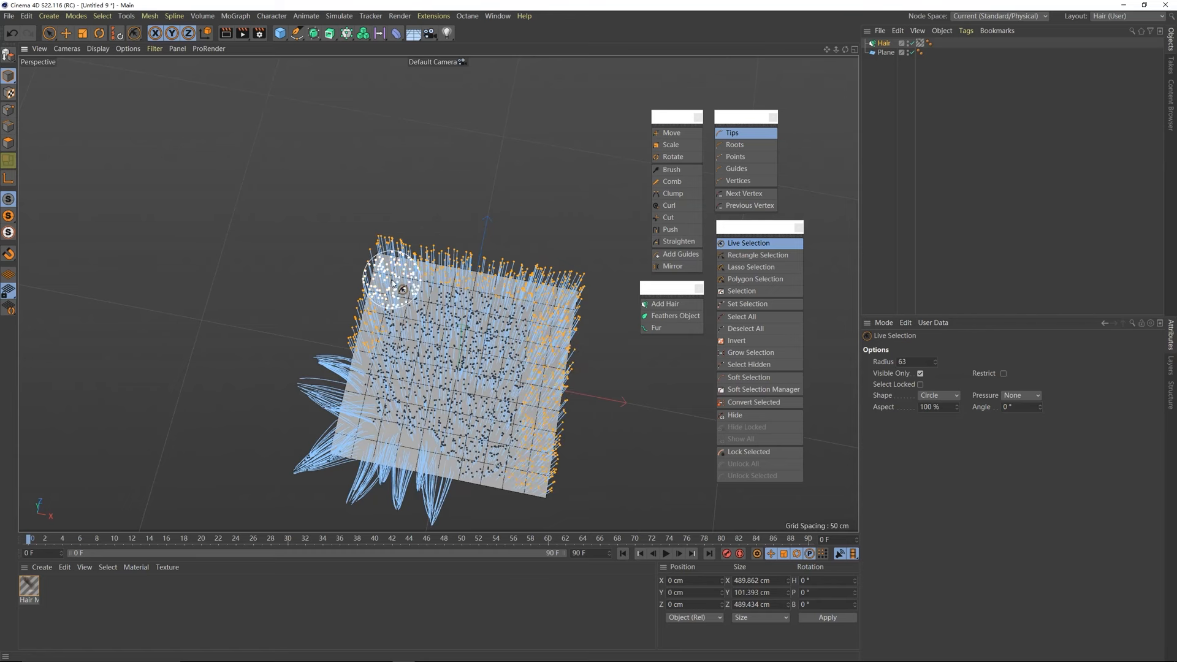
alt+drag(451, 291, 481, 287)
- Set the Brush to Repel mode and enlarge its radius to 410 around the whole plane in the Top view
click(675, 169)
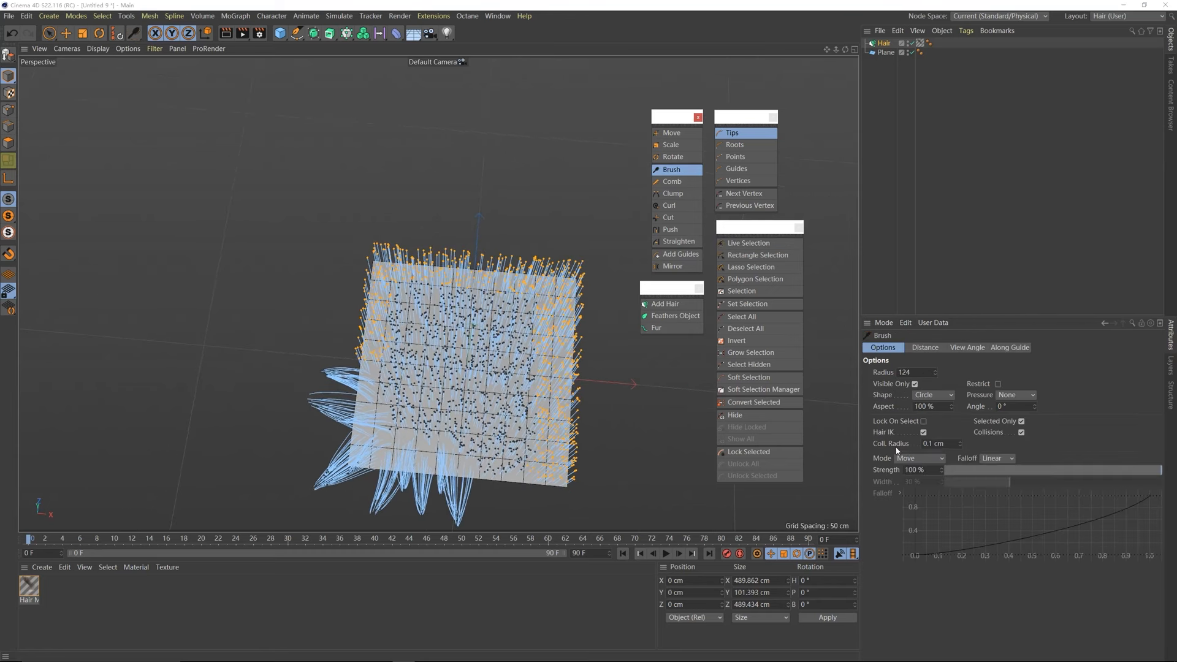
click(912, 459)
click(902, 497)
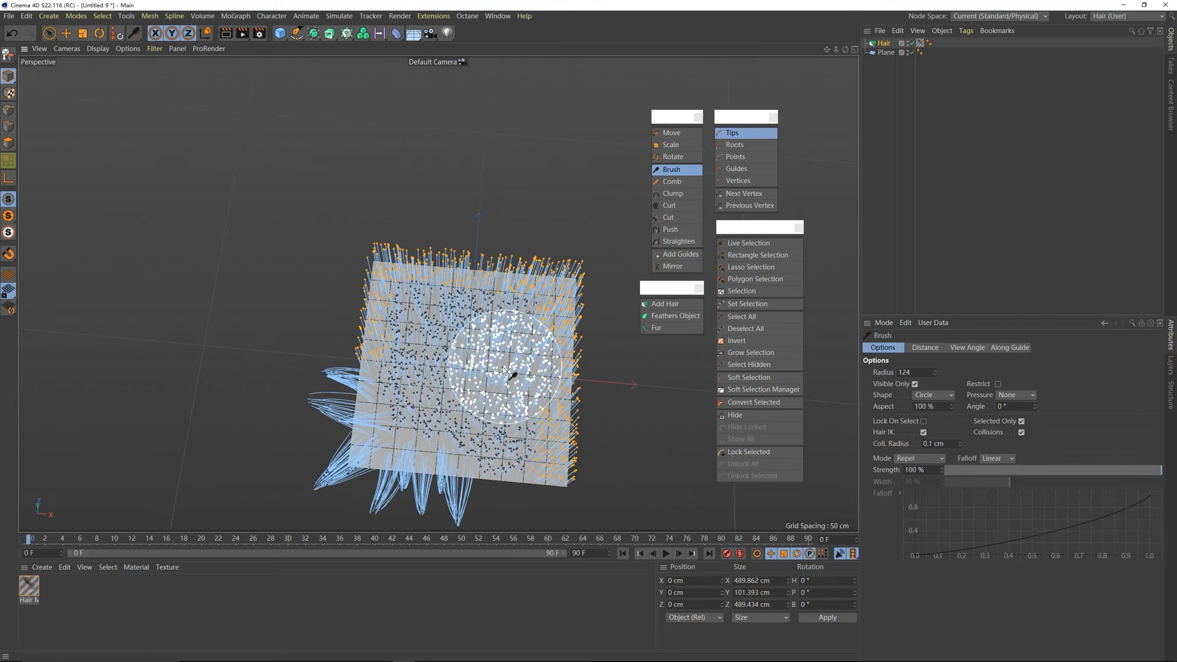
alt+drag(502, 367, 438, 342)
middle_click(372, 277)
middle_click(476, 196)
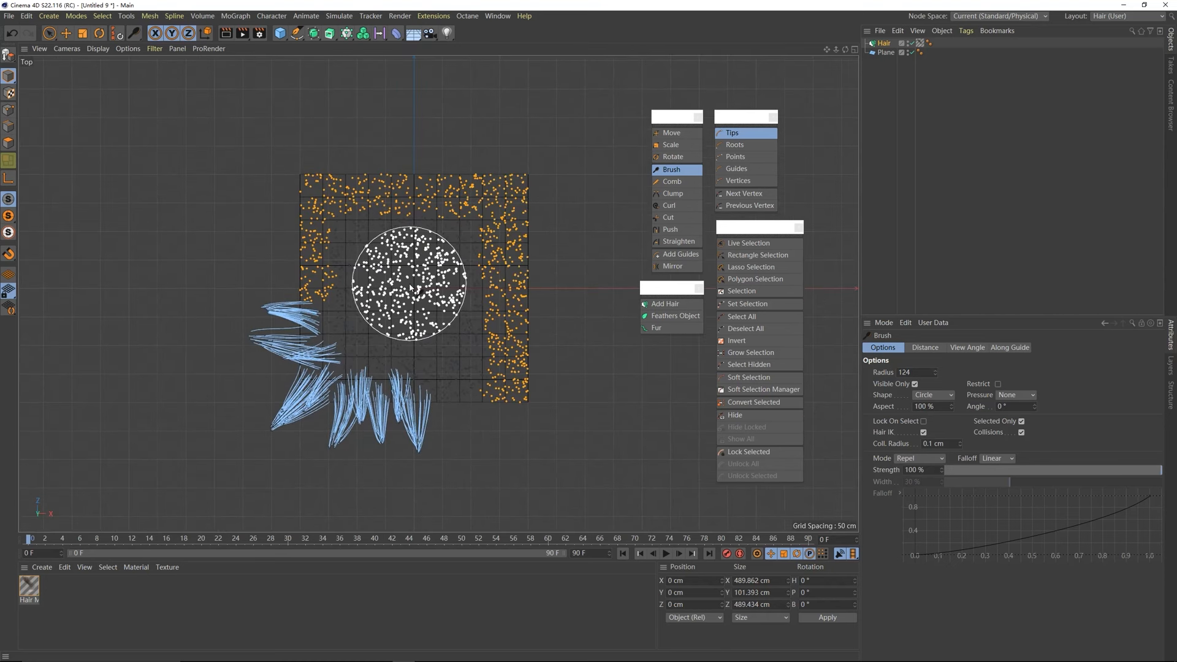
middle_drag(413, 288, 544, 272)
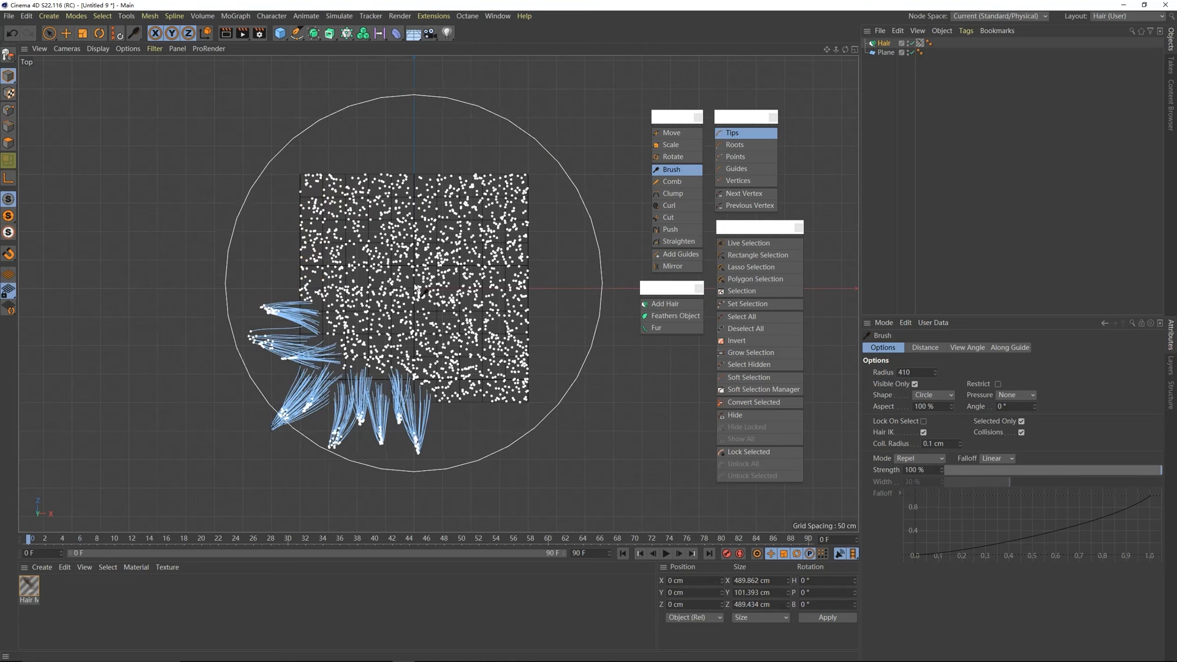
- Brush the selected border guide tips outward from the plane's centre in Repel mode, working in the Top view
drag(416, 286, 414, 284)
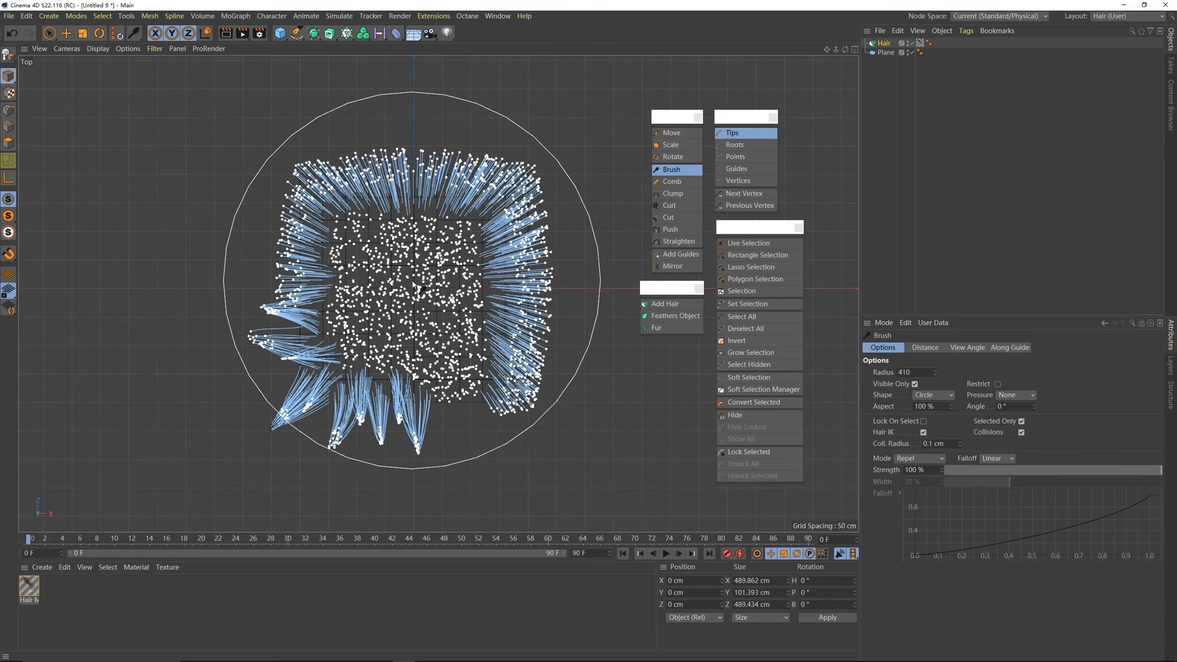
middle_click(412, 282)
middle_click(212, 203)
alt+drag(210, 204, 332, 237)
middle_click(342, 244)
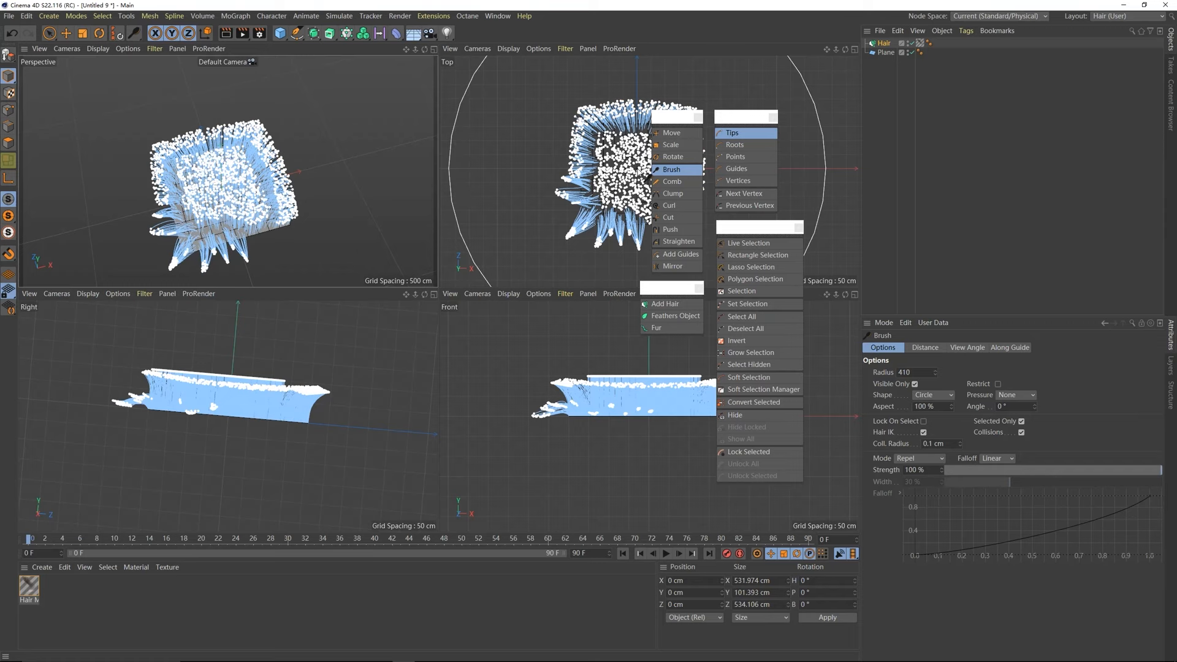
drag(645, 176, 637, 175)
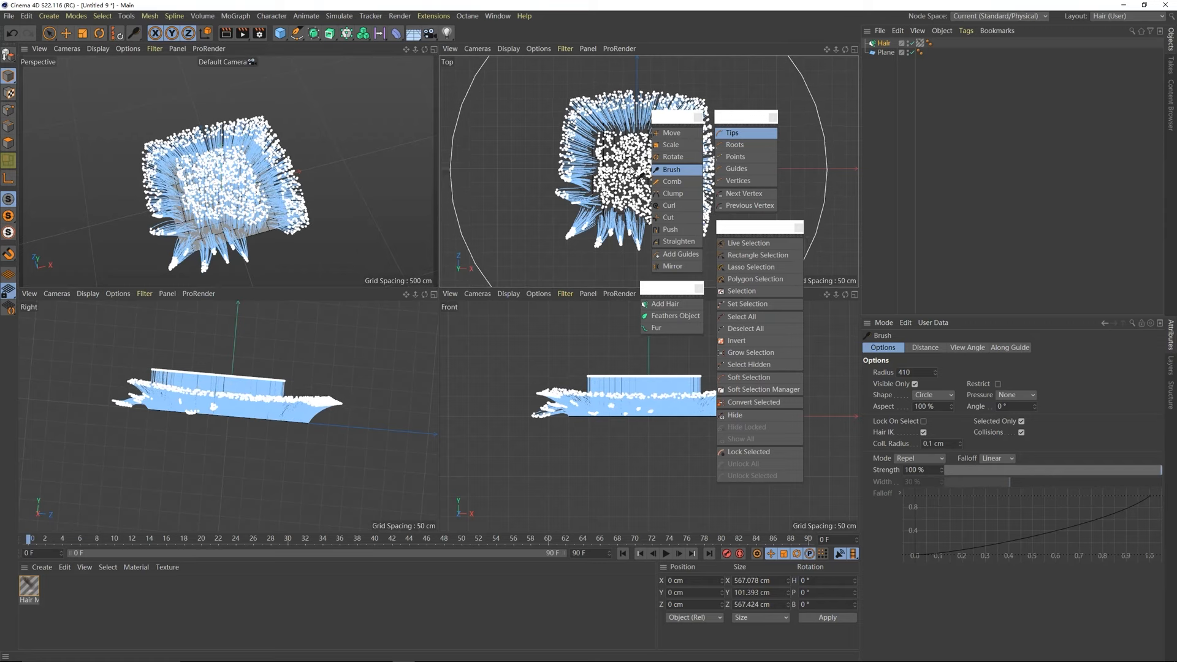
alt+drag(229, 189, 227, 184)
middle_click(227, 184)
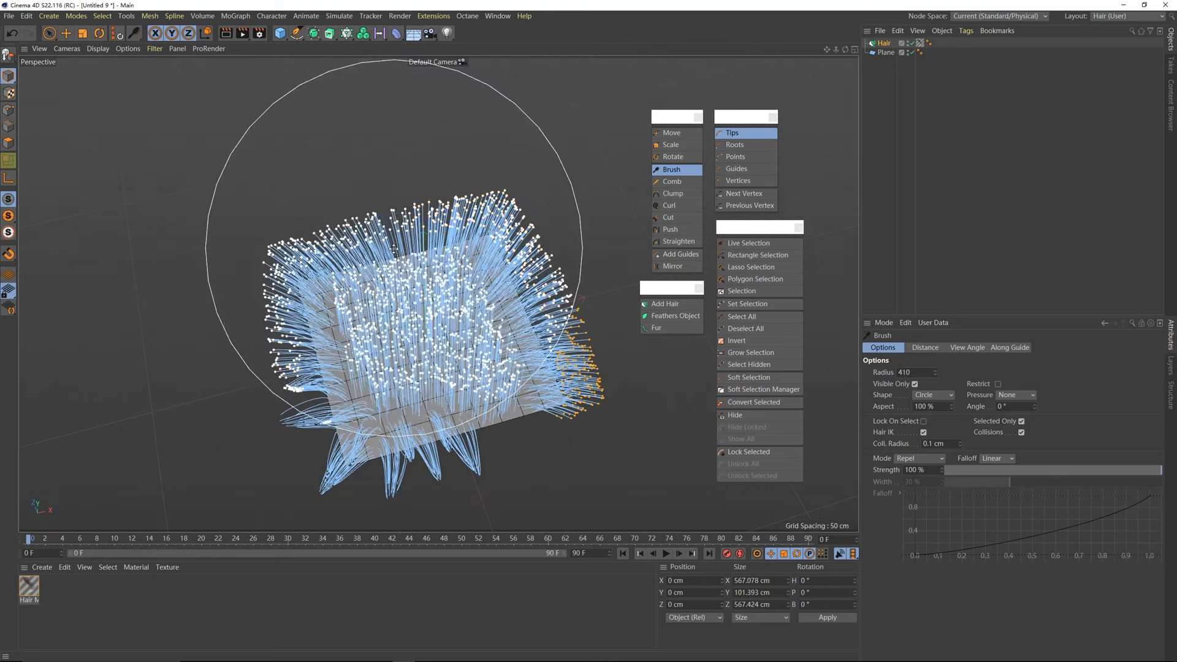
middle_click(395, 249)
alt+drag(394, 308, 404, 304)
middle_click(344, 263)
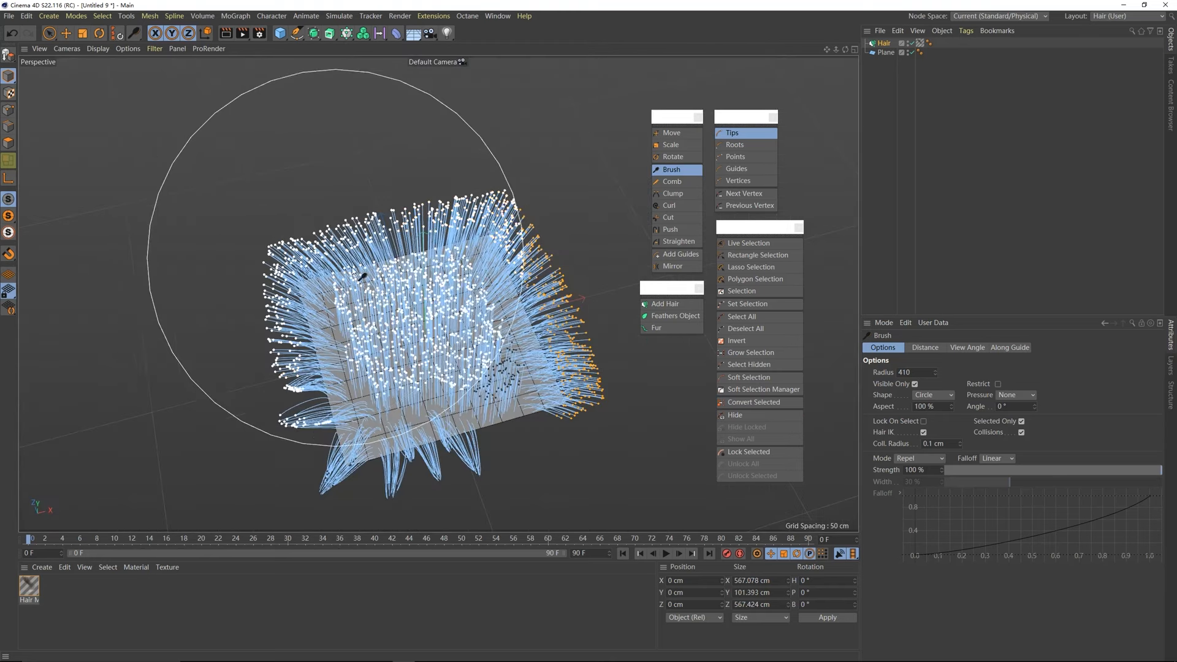
alt+drag(352, 268, 375, 230)
mouse_move(295, 321)
mouse_down()
mouse_move(325, 347)
mouse_move(366, 334)
mouse_move(377, 367)
mouse_up()
key(ctrl+z)
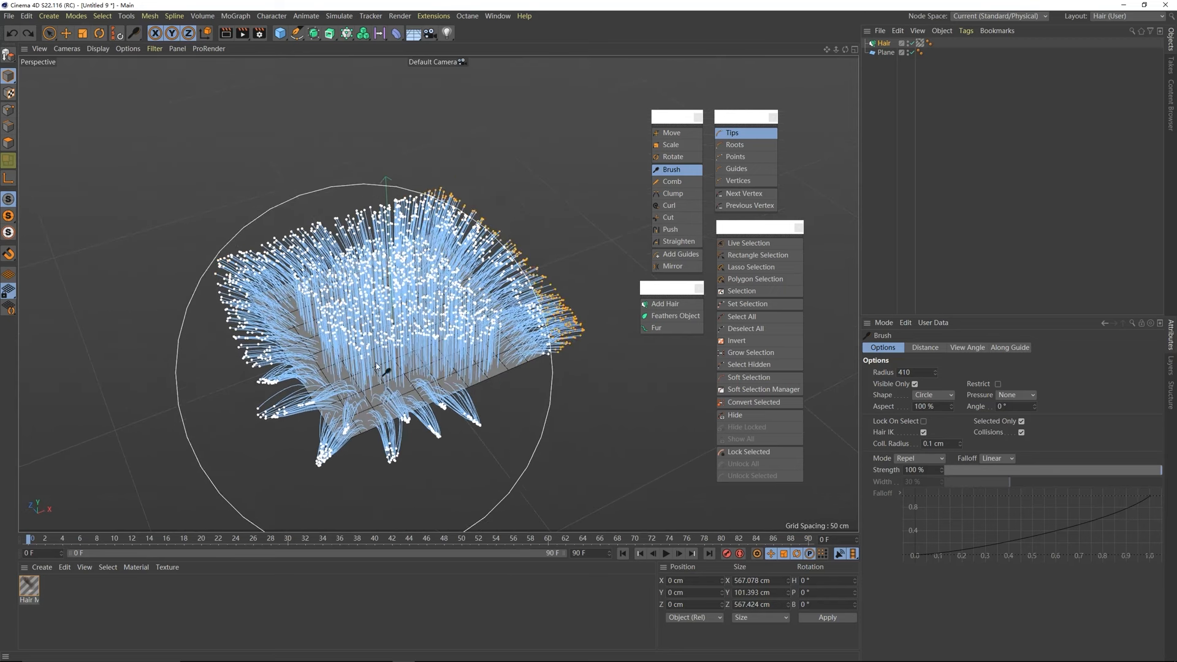
- Select a small group of border guide tips beside the finished tufts, using a selection radius of 63
click(685, 171)
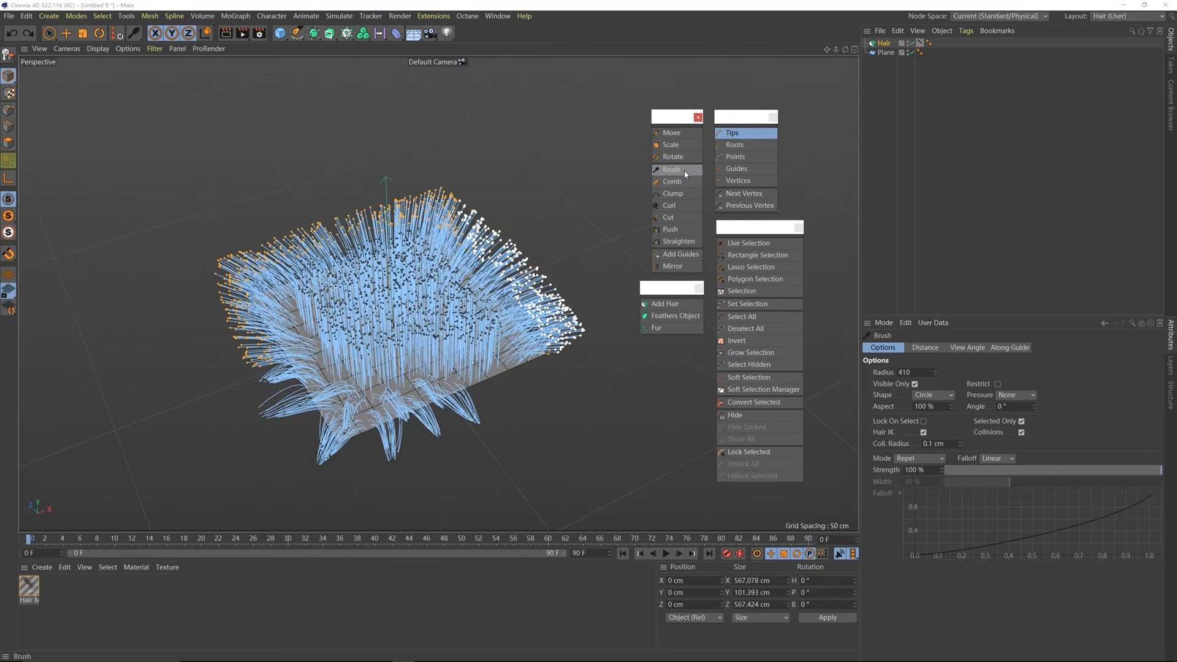
click(740, 244)
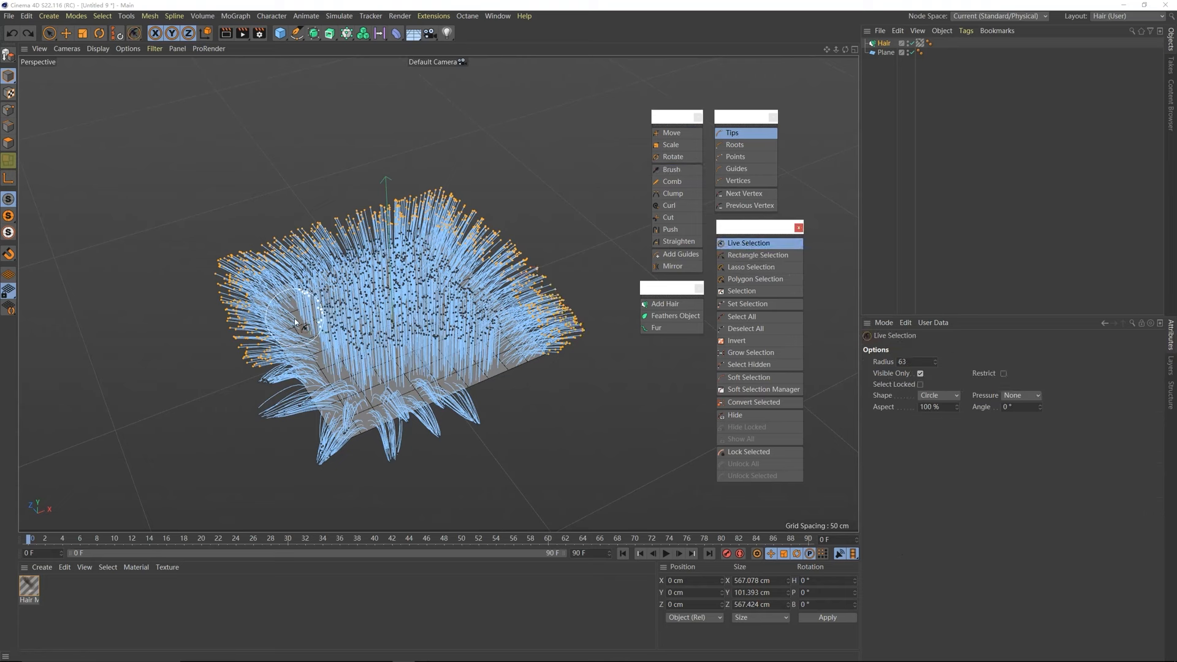
alt+drag(295, 322, 415, 383)
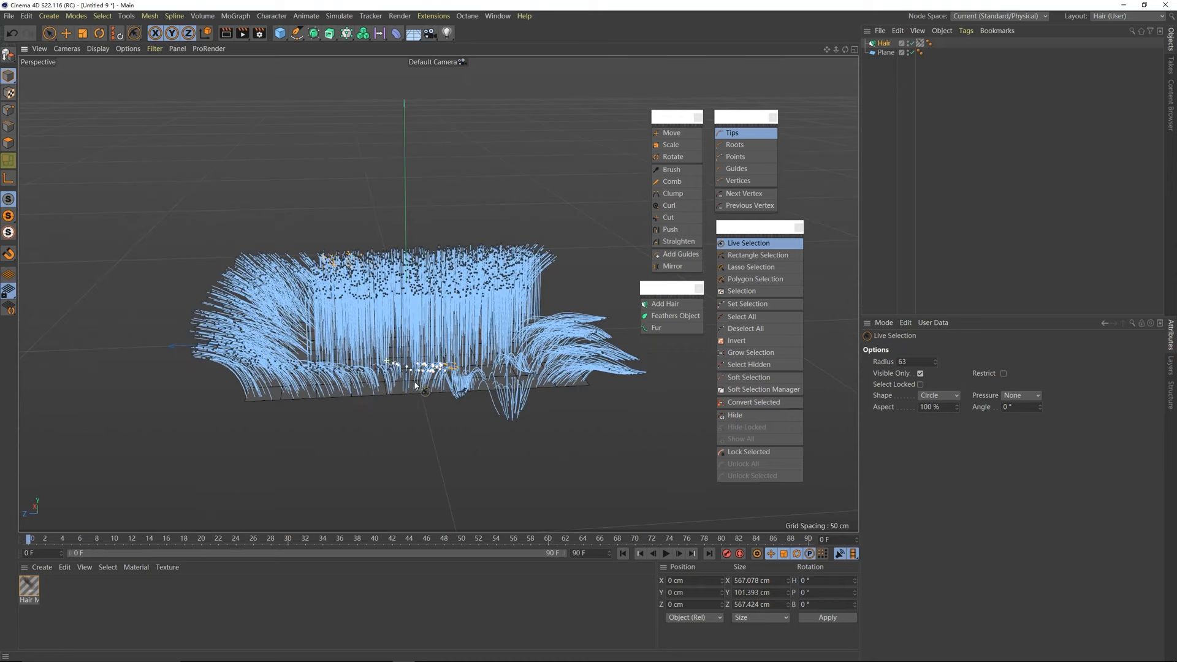
- Brush the selected group outward over the edge in Move mode with radius 58, and clump it at about 78.7% strength
click(689, 171)
alt+drag(526, 389, 565, 421)
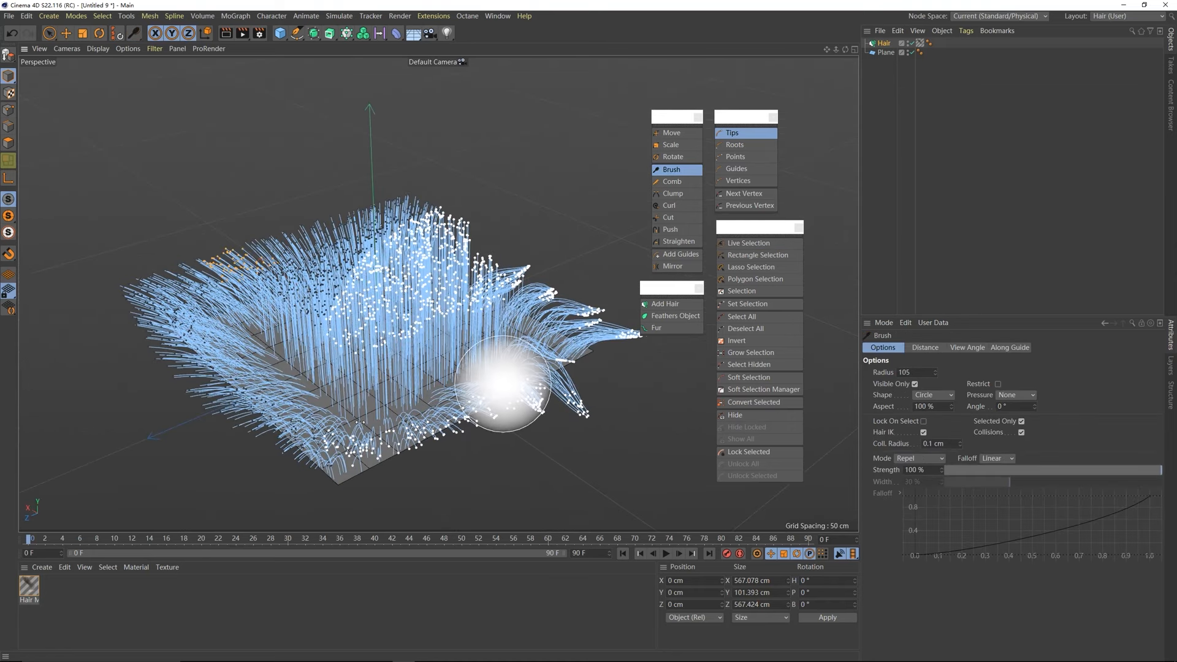
middle_drag(360, 422, 338, 423)
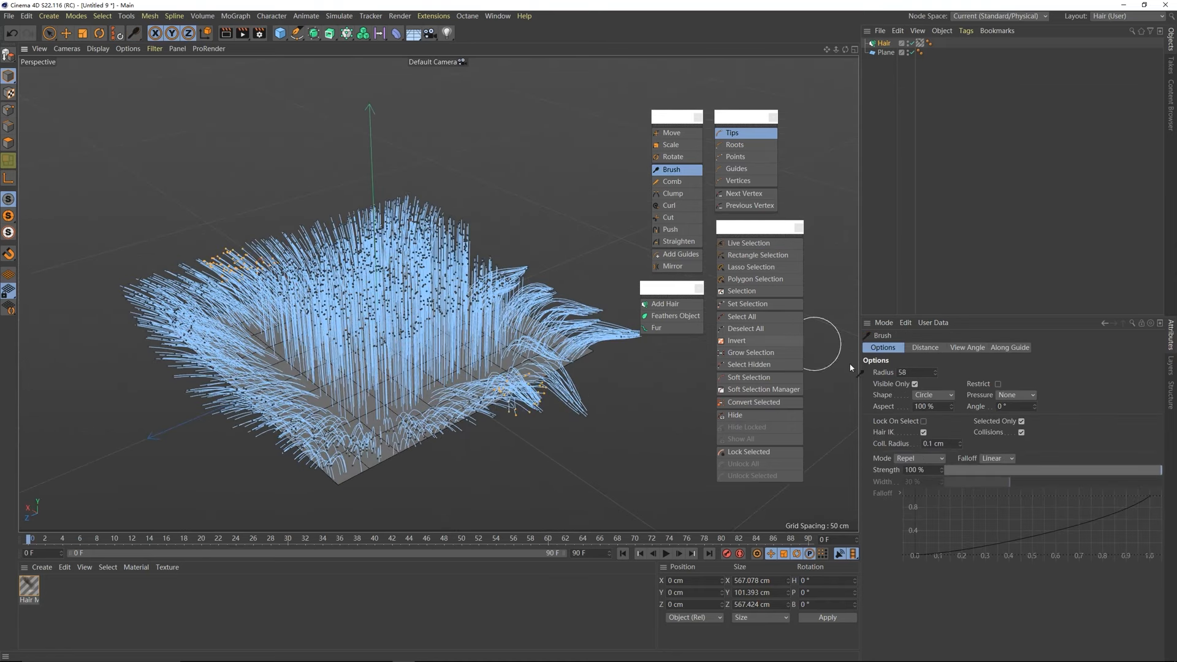
mouse_move(525, 388)
mouse_down()
mouse_move(552, 416)
mouse_move(495, 350)
mouse_move(460, 390)
mouse_move(410, 399)
mouse_up()
click(913, 472)
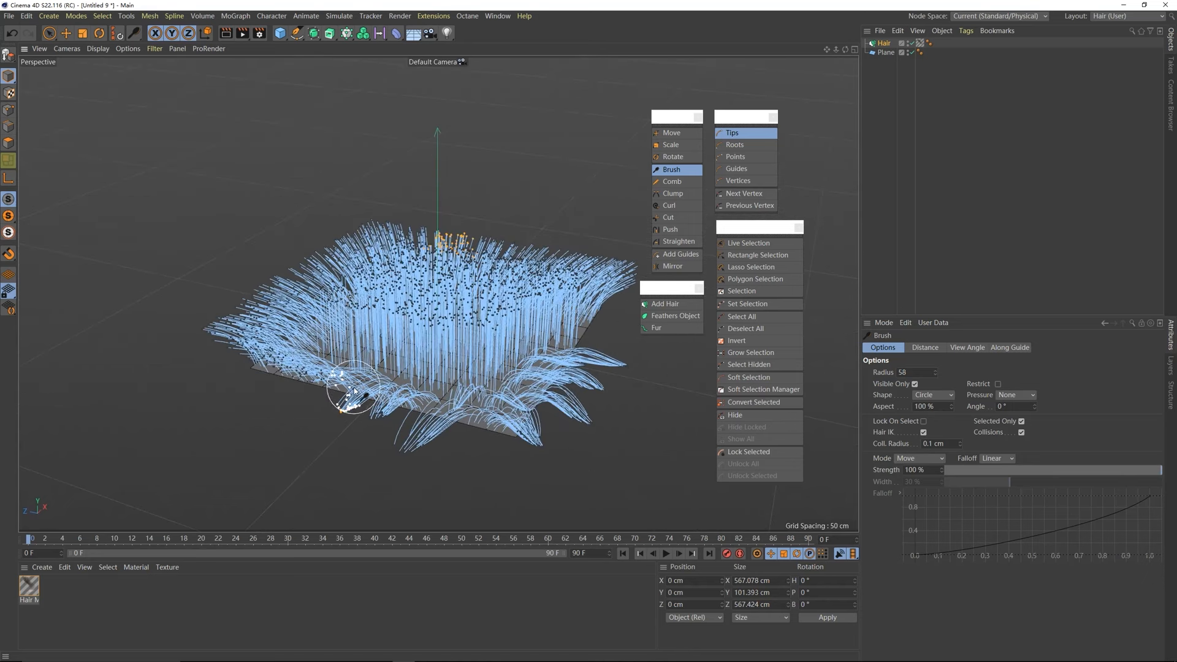
click(673, 193)
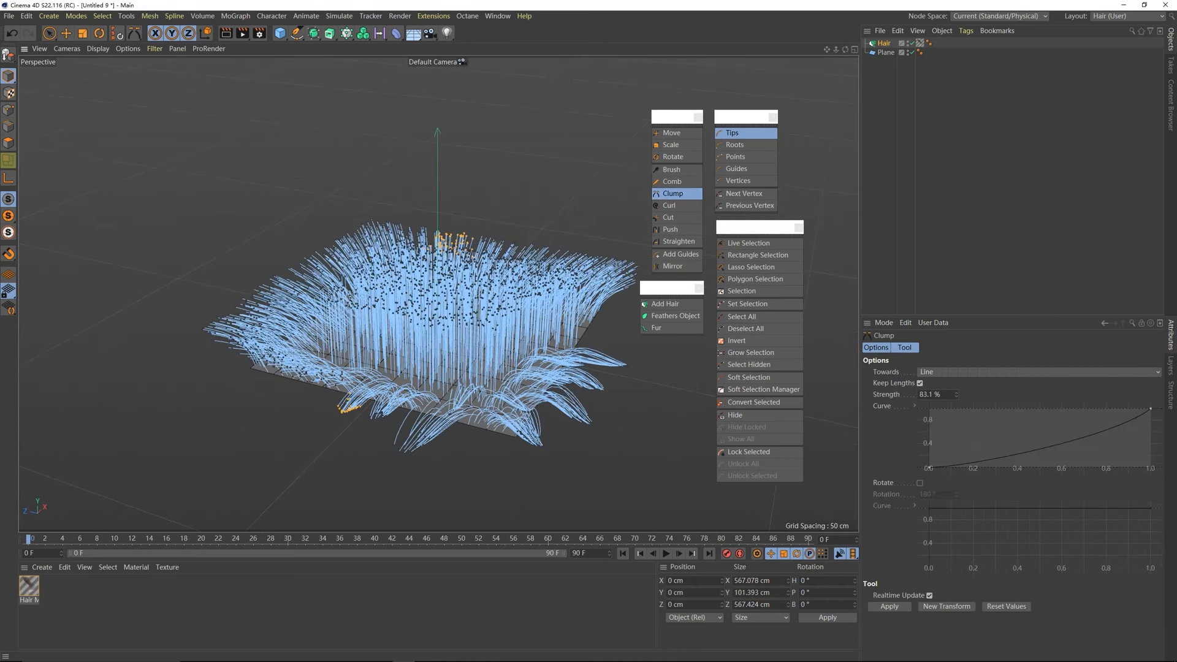
mouse_move(447, 251)
alt+mouse_down()
mouse_move(345, 309)
mouse_move(661, 206)
alt+mouse_up()
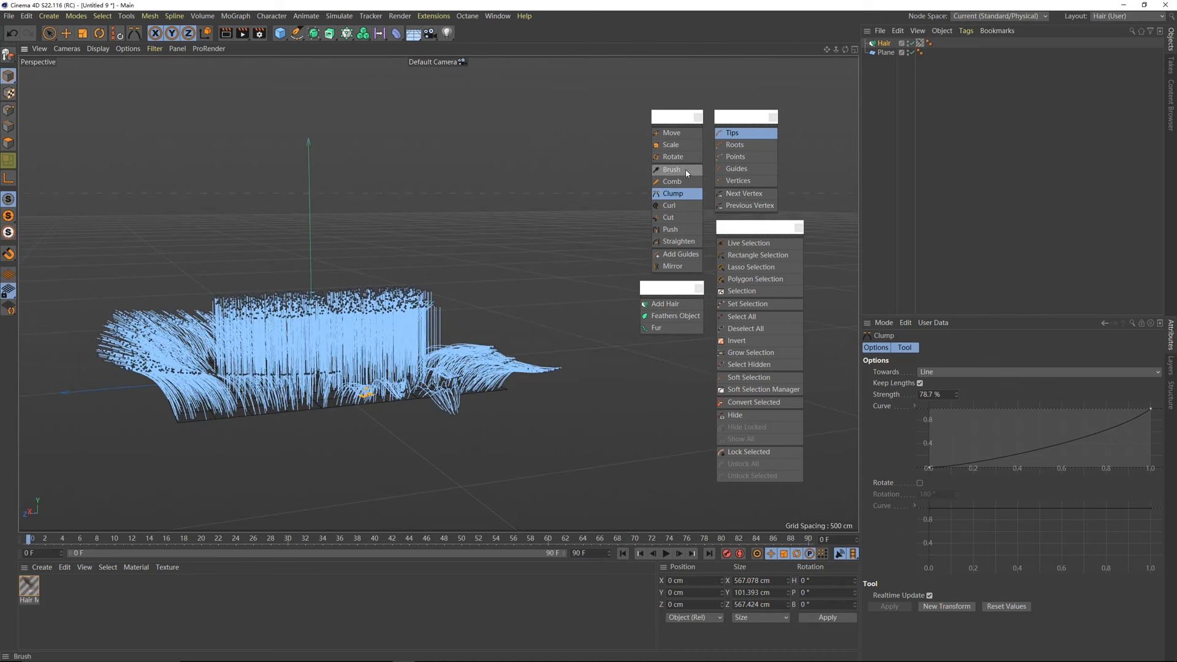
- Select the next group of border tips along the same edge and brush it outward over the edge
click(672, 170)
click(739, 249)
scroll(326, 384, up, 2)
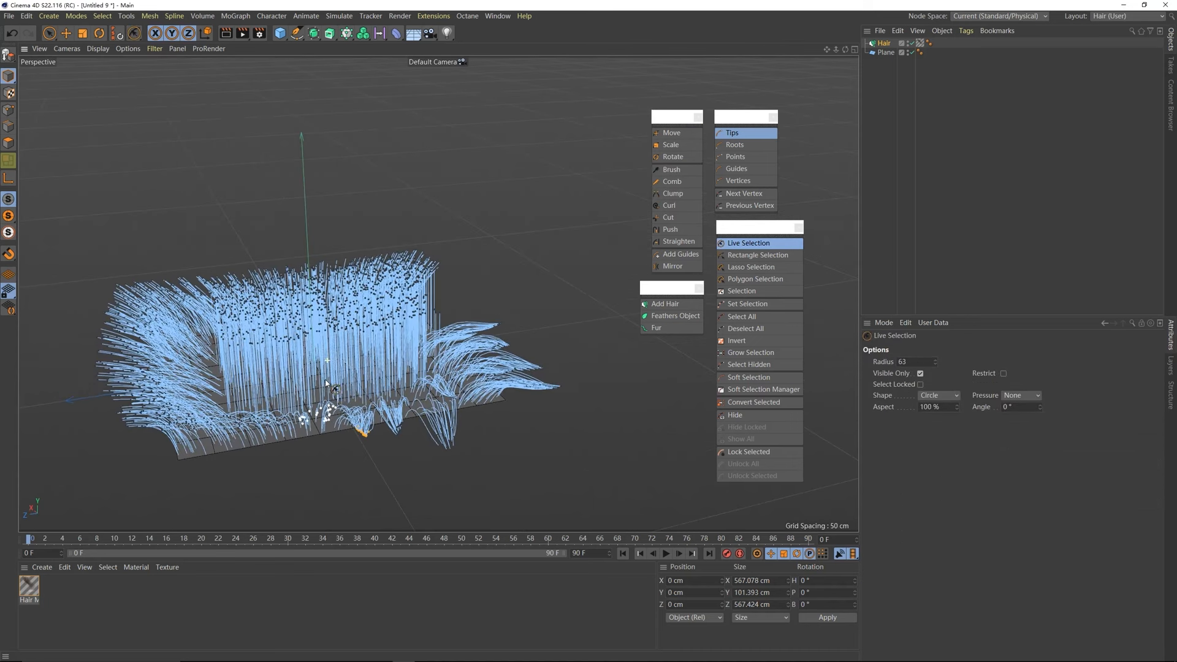
mouse_move(322, 440)
alt+mouse_down()
mouse_move(401, 370)
mouse_move(356, 447)
alt+mouse_up()
click(677, 158)
click(669, 171)
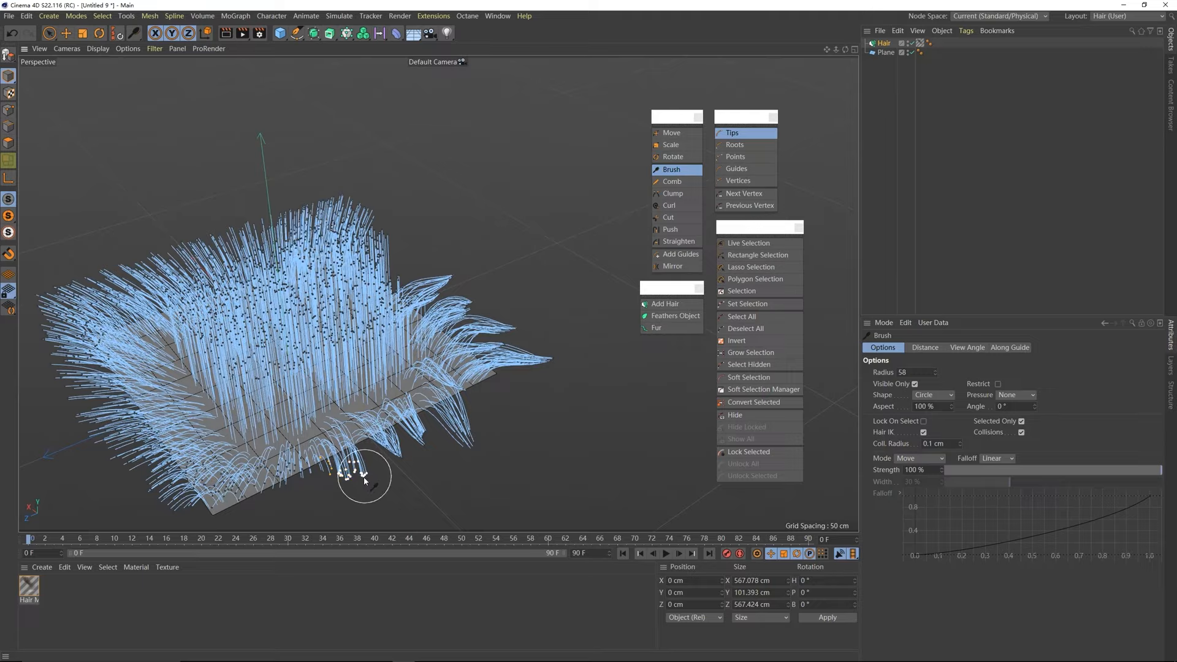
- Clump the newly brushed border group at about 71.4% strength
mouse_move(365, 480)
alt+mouse_down()
mouse_move(311, 469)
mouse_move(343, 417)
mouse_move(293, 329)
mouse_move(324, 368)
alt+mouse_up()
alt+middle_drag(450, 353, 405, 287)
alt+right_drag(405, 287, 428, 311)
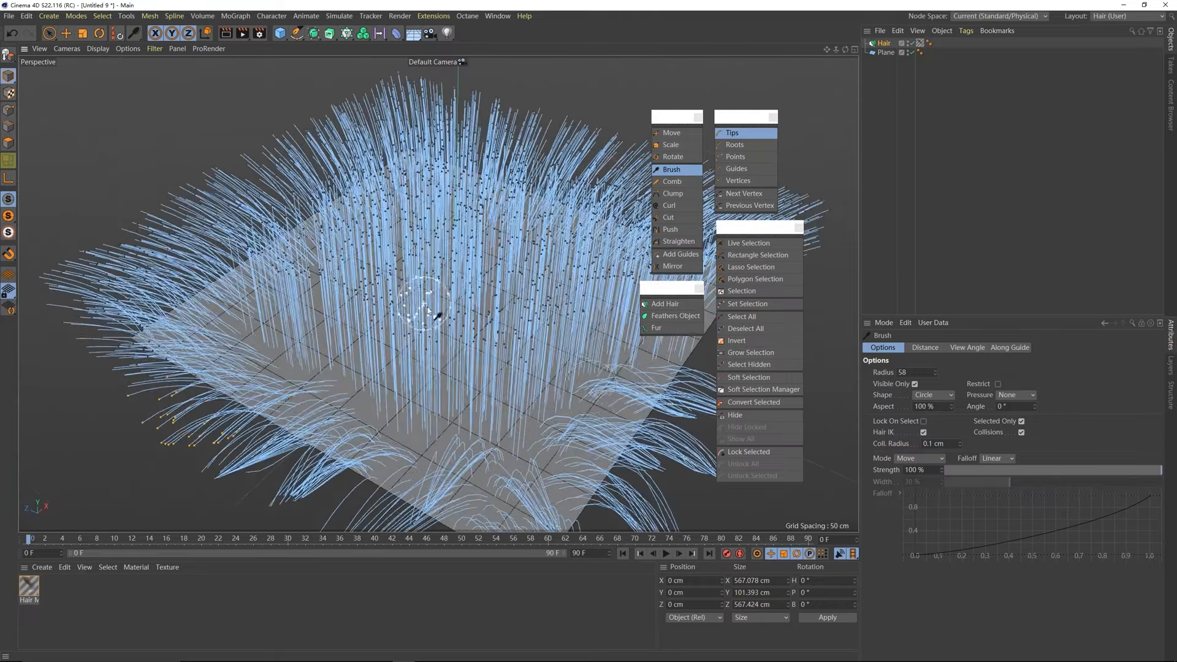
alt+drag(428, 311, 266, 297)
alt+middle_drag(344, 245, 436, 445)
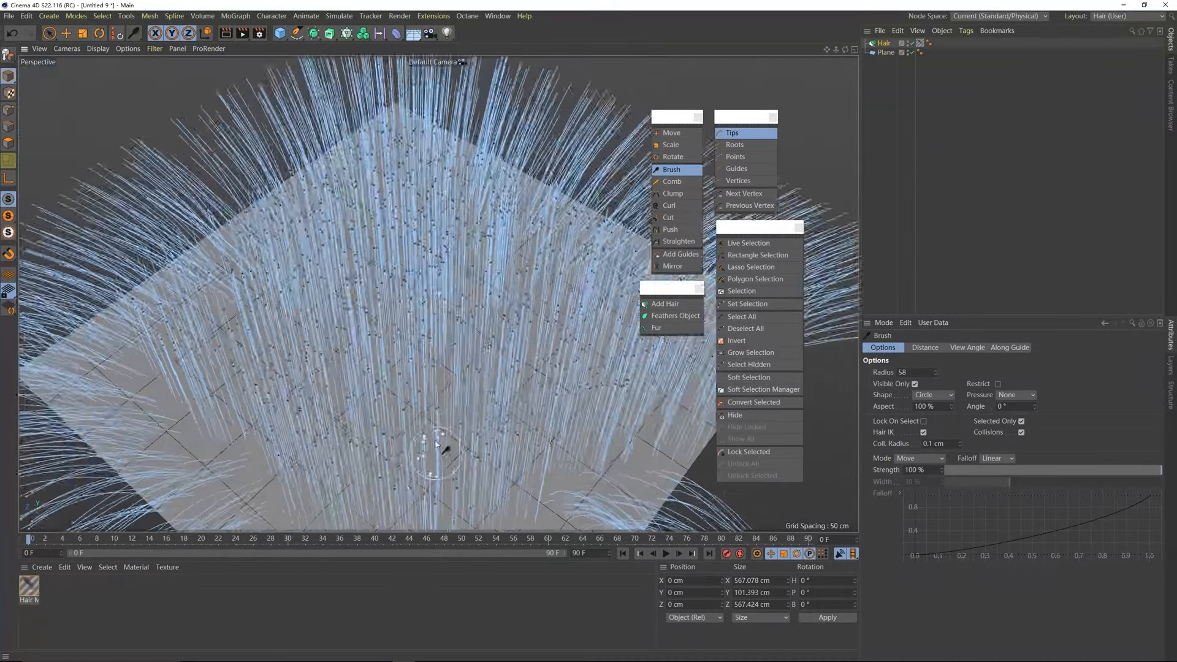
mouse_move(437, 444)
alt+mouse_down()
mouse_move(381, 352)
mouse_move(515, 203)
mouse_move(428, 262)
mouse_move(441, 228)
mouse_move(415, 288)
alt+mouse_up()
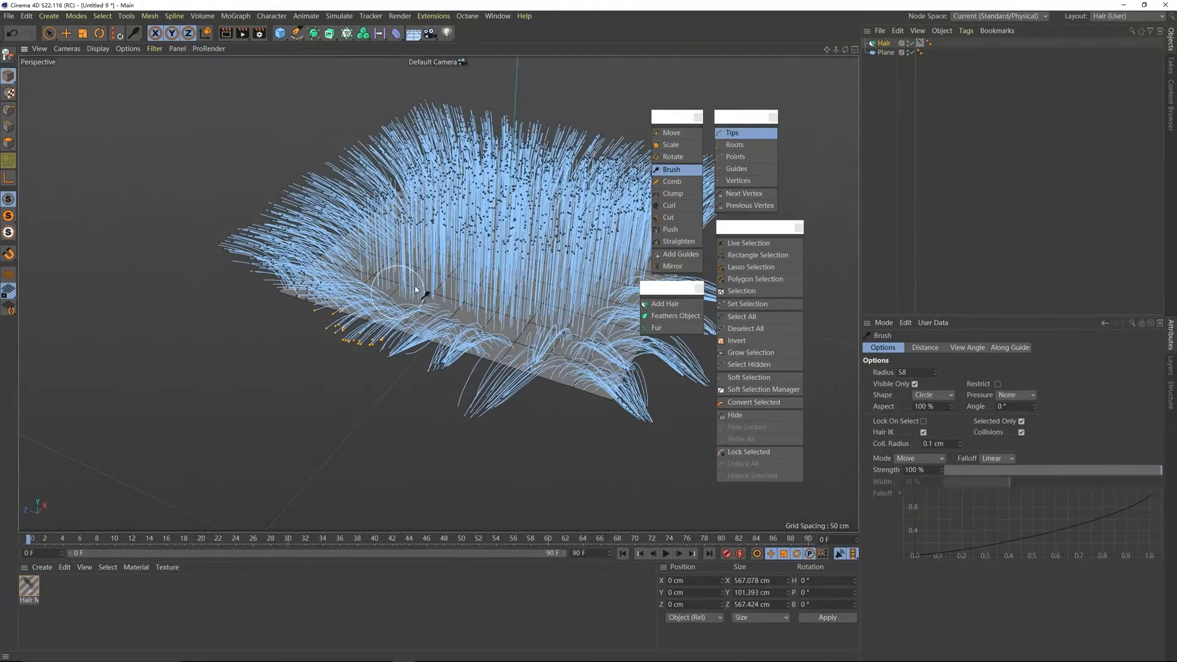
click(672, 182)
key(space)
alt+drag(353, 334, 373, 258)
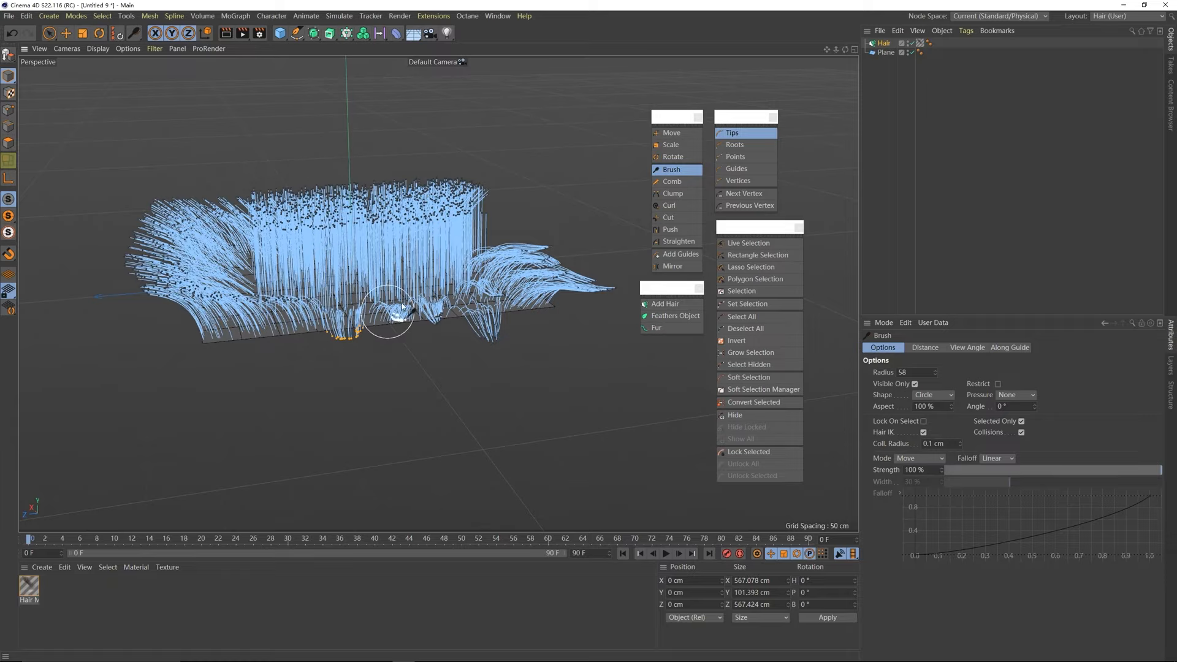
click(679, 194)
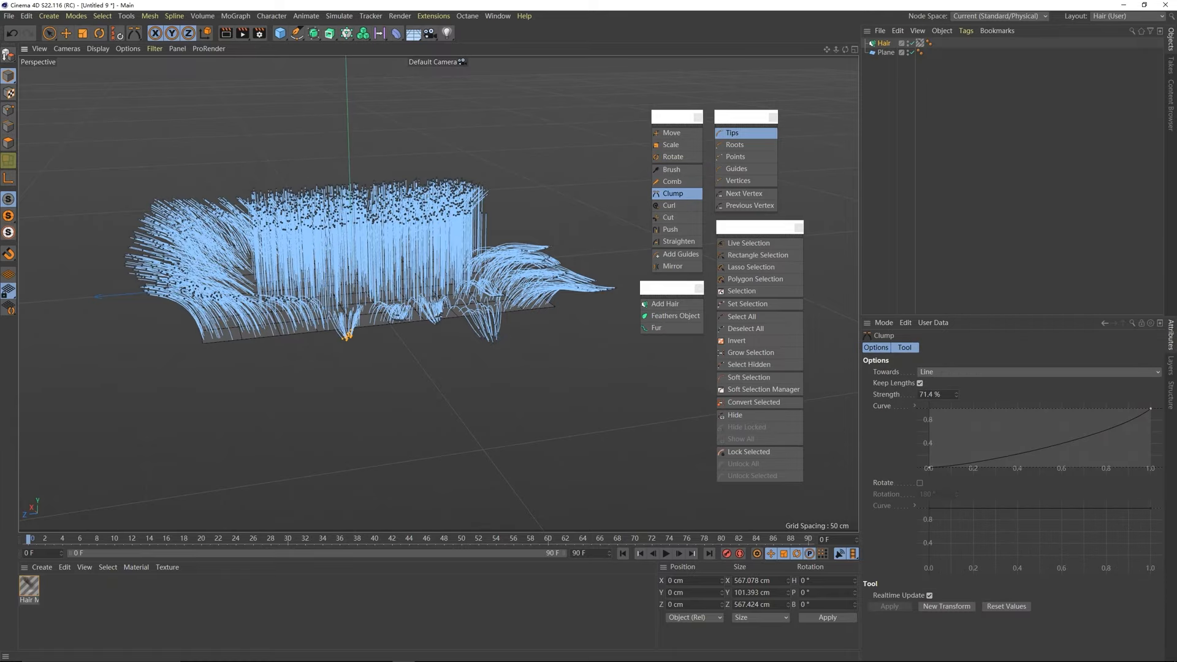
- Select a group of tips beside the last tuft on the adjacent edge and brush it outward, enlarging the brush radius to 127
alt+drag(354, 359, 421, 362)
mouse_move(507, 381)
alt+mouse_down()
mouse_move(518, 363)
mouse_move(520, 372)
alt+mouse_up()
click(749, 242)
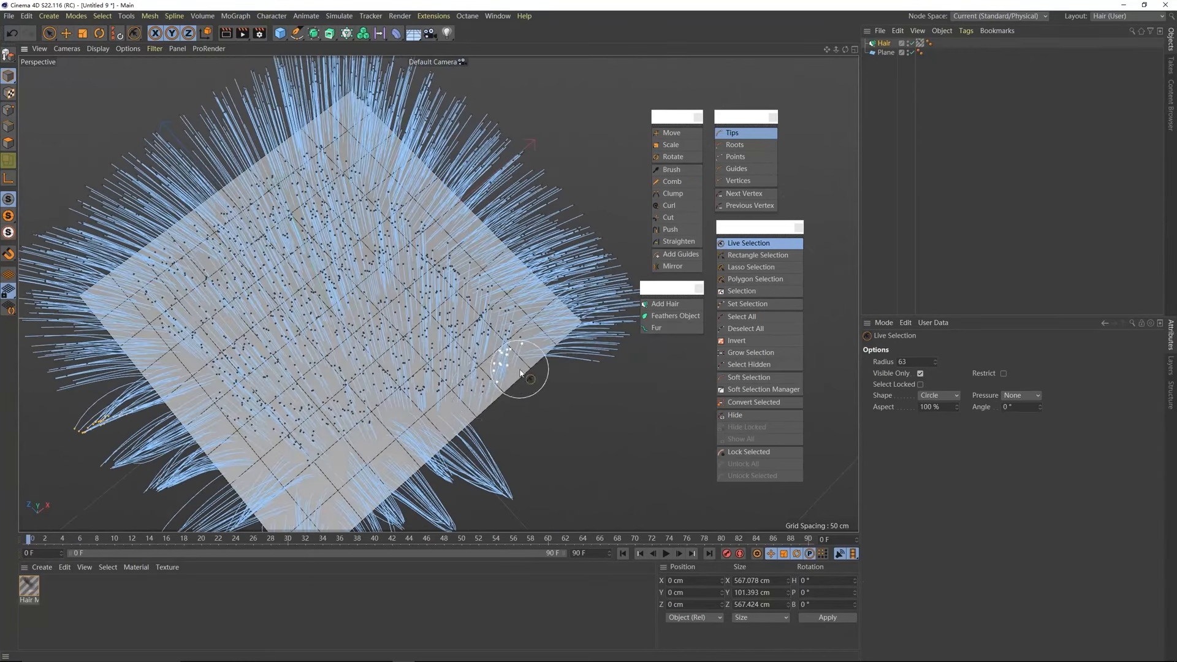
click(672, 170)
drag(512, 348, 539, 386)
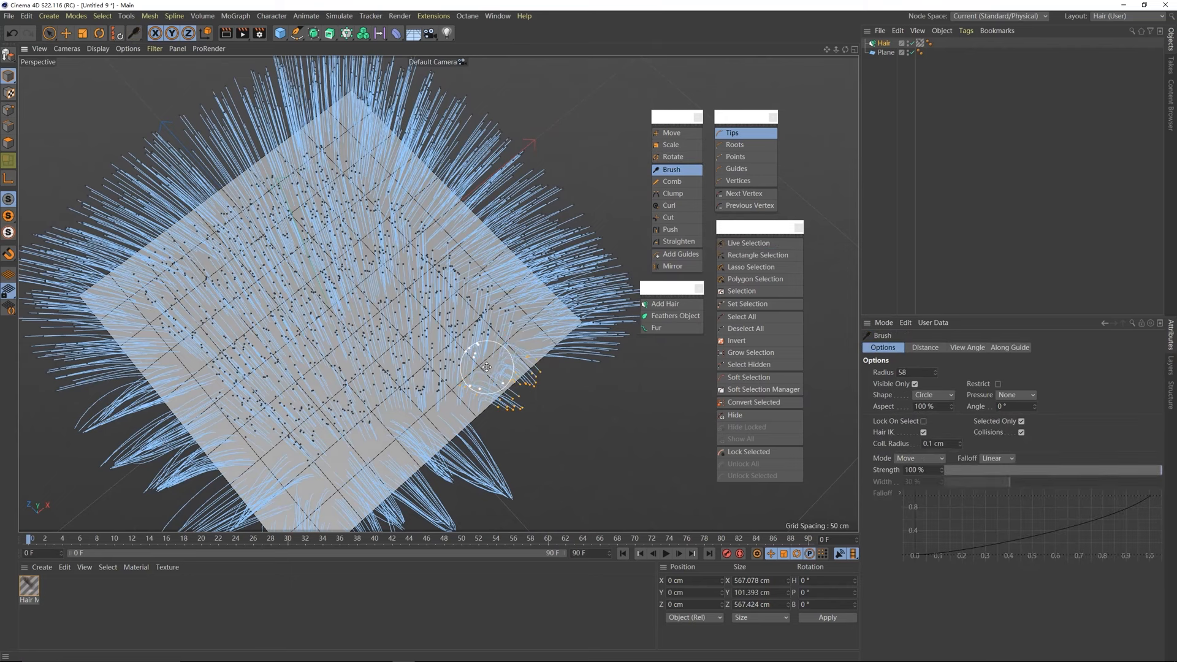
middle_drag(487, 368, 529, 368)
mouse_move(495, 378)
mouse_down()
mouse_move(526, 410)
mouse_move(505, 365)
mouse_move(503, 426)
mouse_move(454, 420)
mouse_up()
mouse_move(497, 411)
mouse_down()
mouse_move(482, 428)
mouse_move(466, 423)
mouse_move(485, 405)
mouse_move(493, 413)
mouse_move(514, 360)
mouse_move(528, 361)
mouse_up()
- Clump the brushed group on the adjacent edge at about 10.9% strength, undoing the first attempt
click(673, 193)
key(ctrl+z)
mouse_move(514, 443)
alt+mouse_down()
mouse_move(500, 400)
mouse_move(518, 428)
alt+mouse_up()
drag(518, 428, 298, 351)
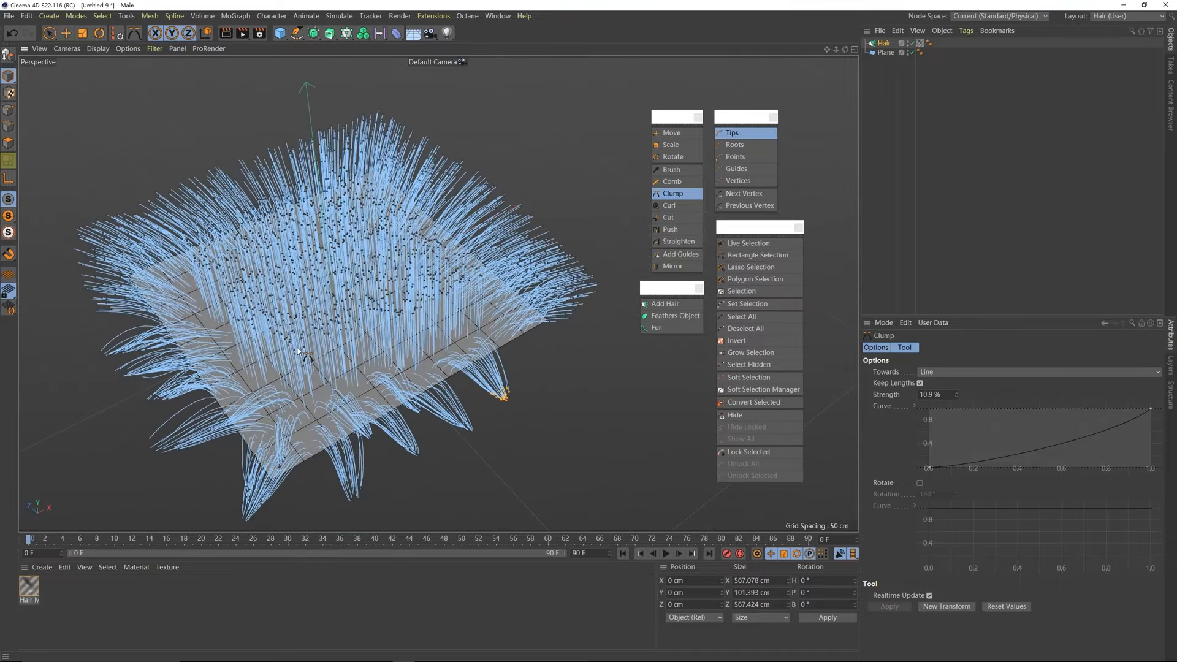
- Select an inner group of upright tips near the plane's front corner and brush it down toward the corner with radius 71
click(678, 170)
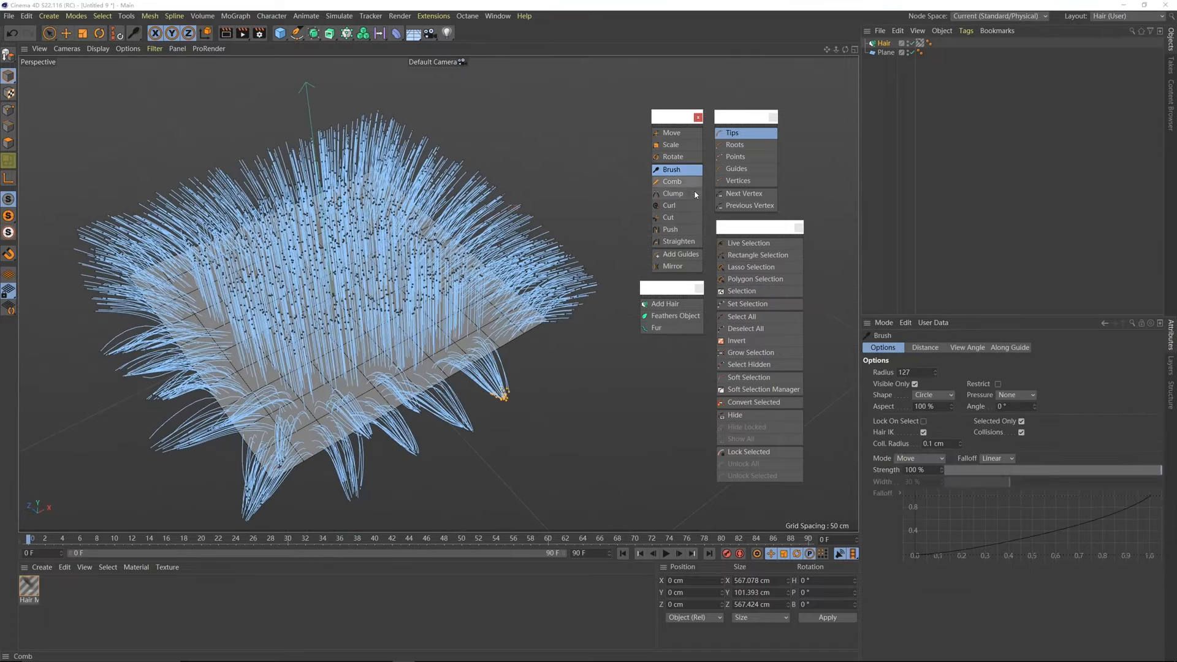
click(766, 243)
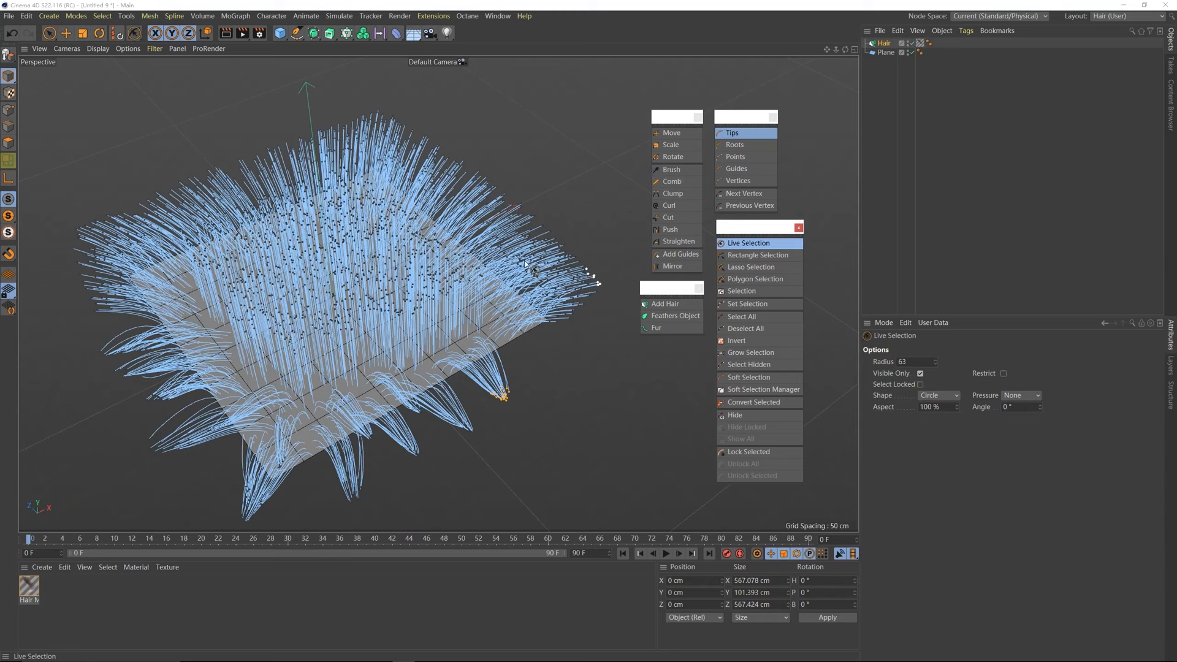
alt+drag(298, 362, 296, 387)
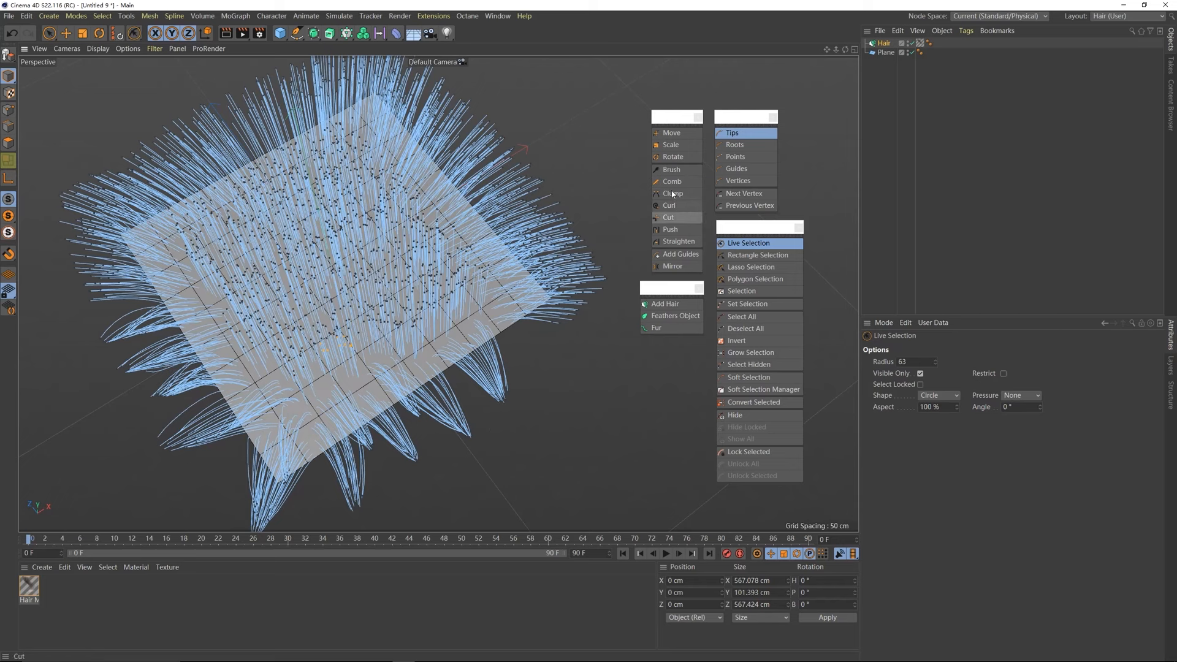
click(671, 169)
mouse_move(344, 355)
alt+mouse_down()
mouse_move(354, 325)
mouse_move(353, 362)
mouse_move(317, 358)
mouse_move(343, 307)
alt+mouse_up()
click(741, 243)
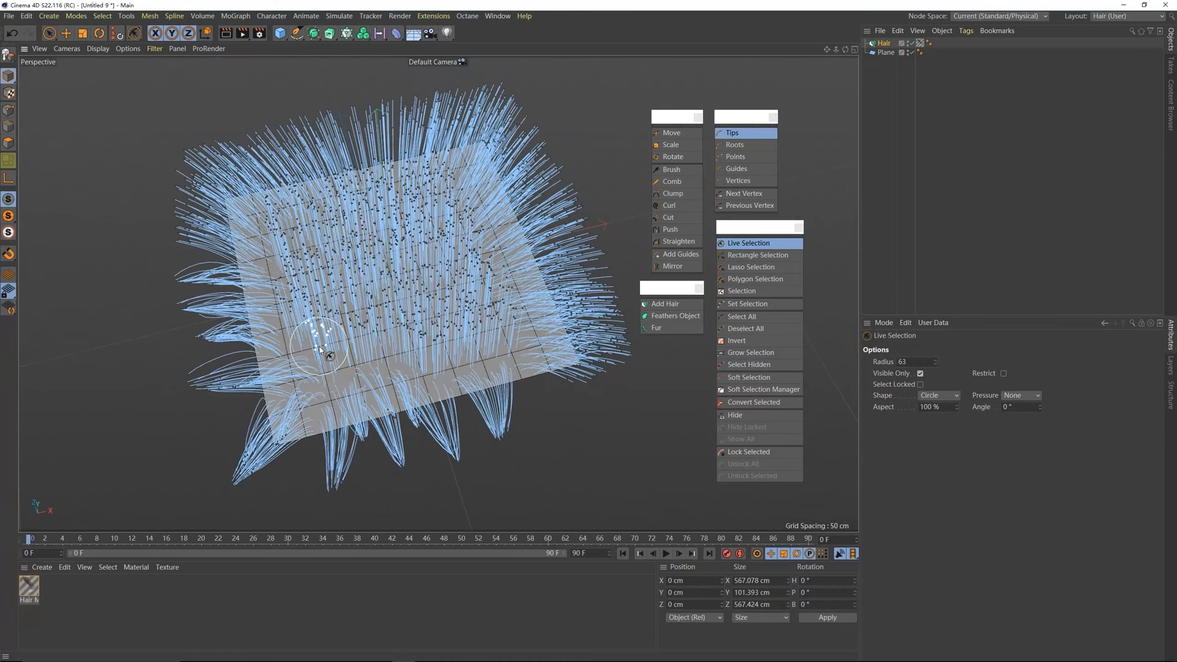
click(675, 169)
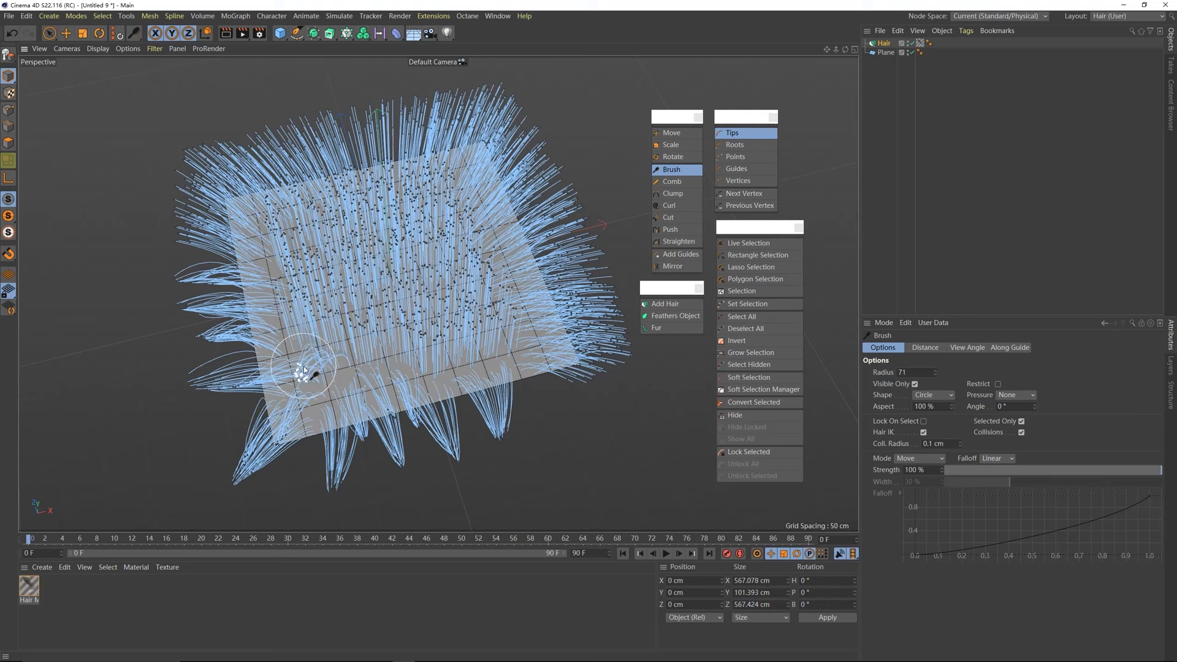
mouse_move(304, 370)
alt+mouse_down()
mouse_move(387, 331)
mouse_move(316, 319)
mouse_move(307, 373)
mouse_move(318, 376)
mouse_move(333, 333)
alt+mouse_up()
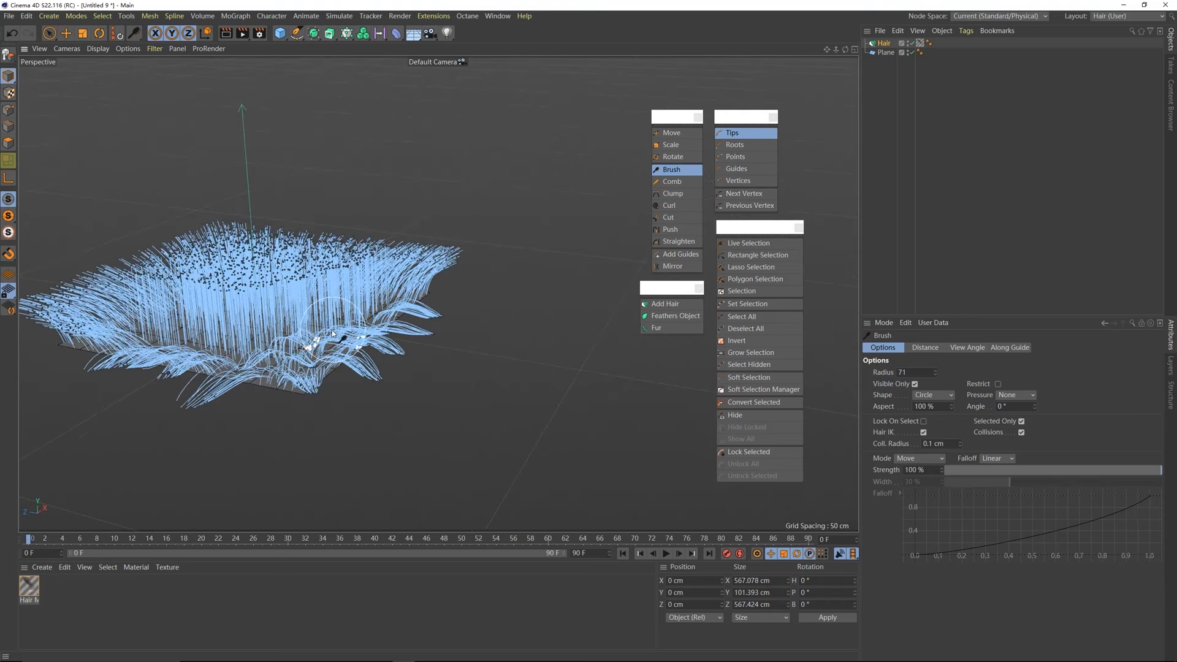
- Clump the inner group near the front corner at about 94.3% strength
click(674, 193)
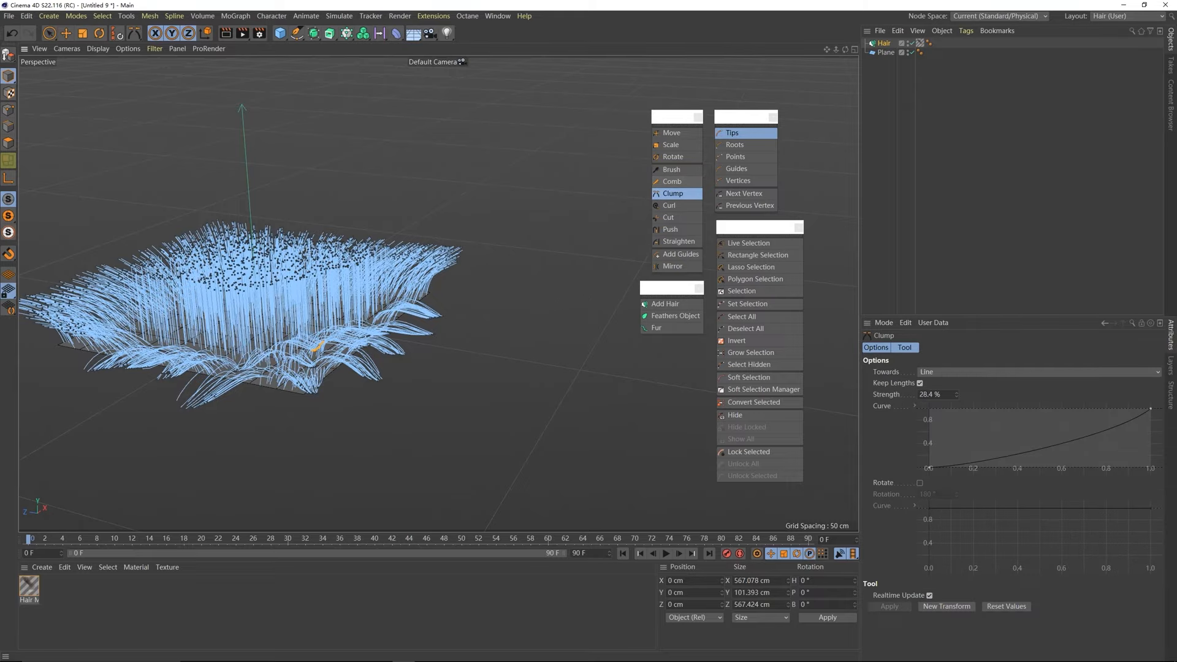
alt+drag(423, 295, 371, 323)
scroll(309, 314, up, 3)
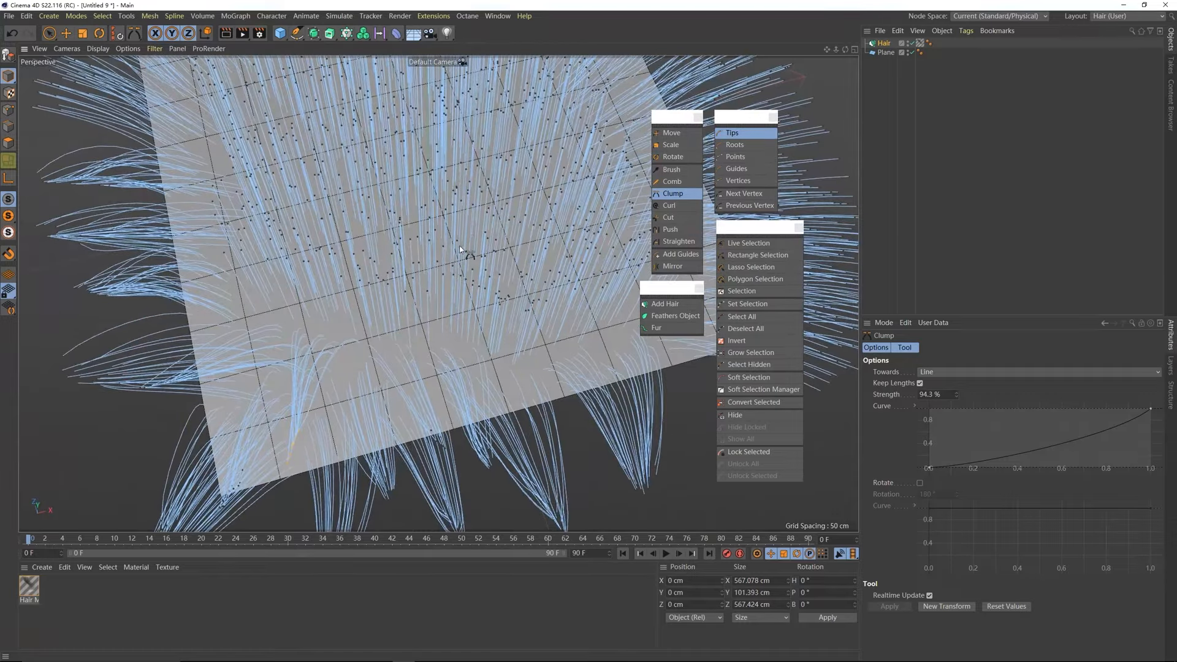
- Brush another inner group of tips outward farther along the front edge and clump it
mouse_move(460, 249)
alt+mouse_down()
mouse_move(468, 263)
mouse_move(455, 260)
alt+mouse_up()
key(9)
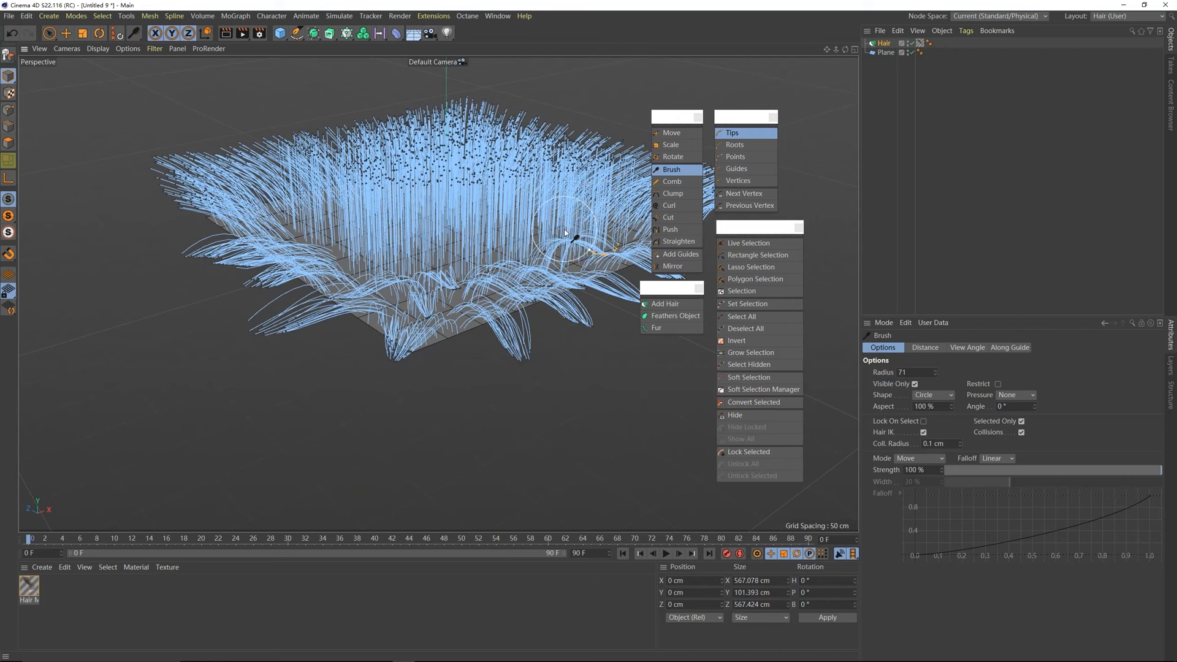
click(675, 192)
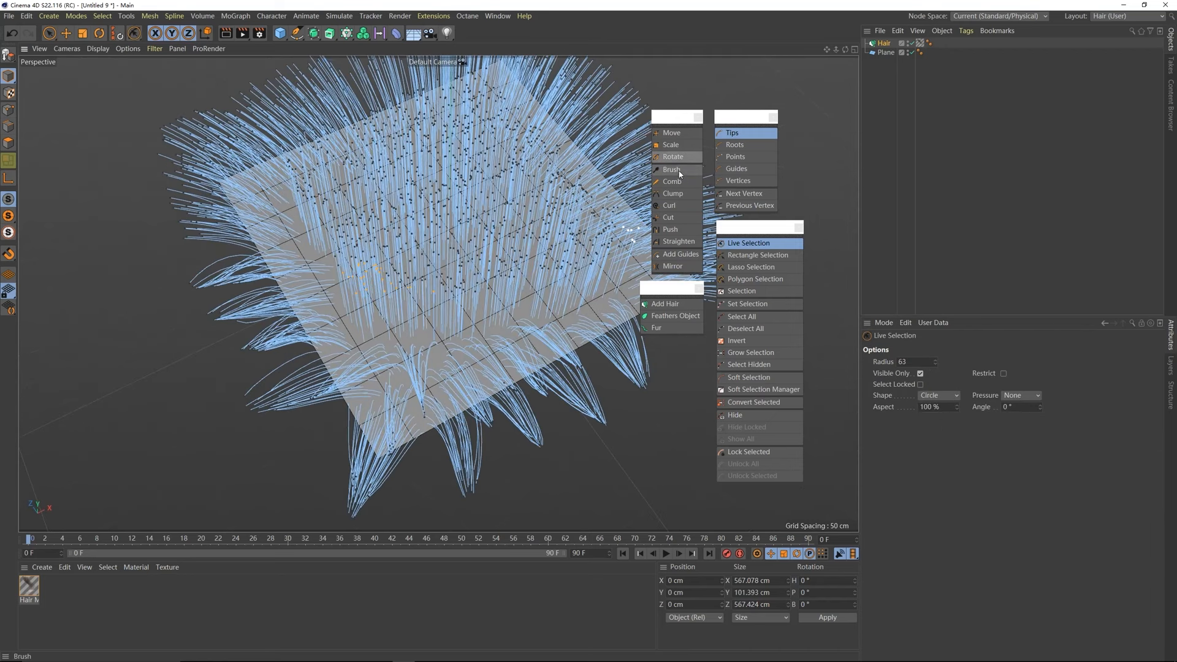
- Brush the selected inner group of tips outward along the edge adjoining the front corner and clump it
click(672, 169)
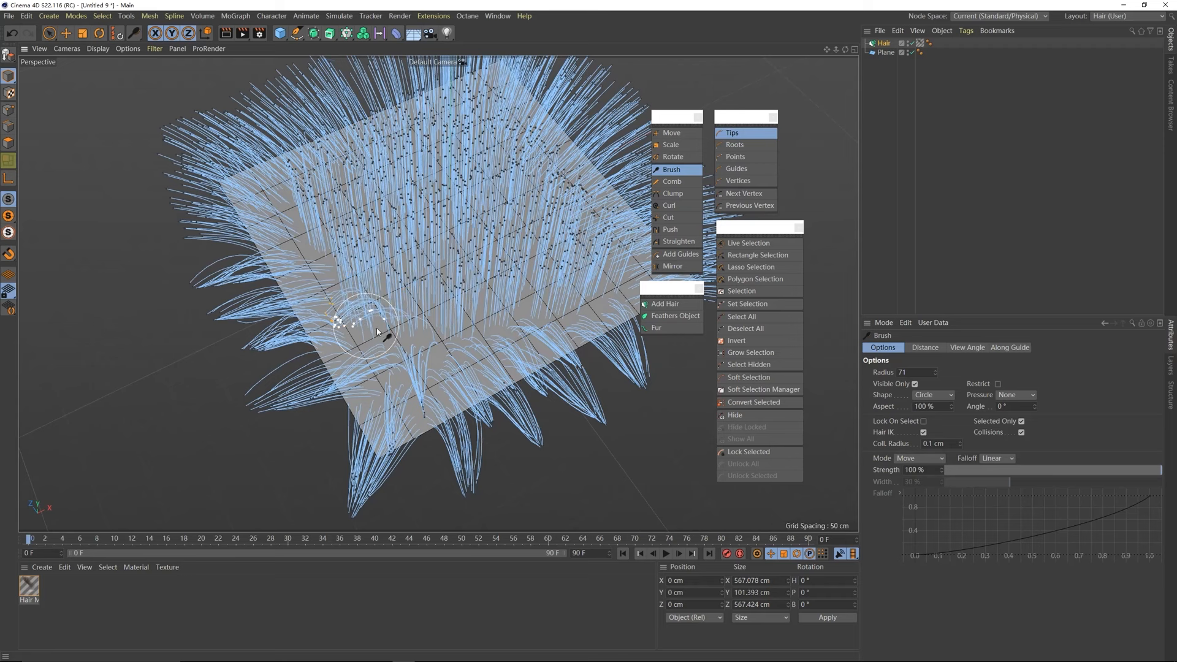
alt+drag(348, 325, 335, 258)
click(673, 194)
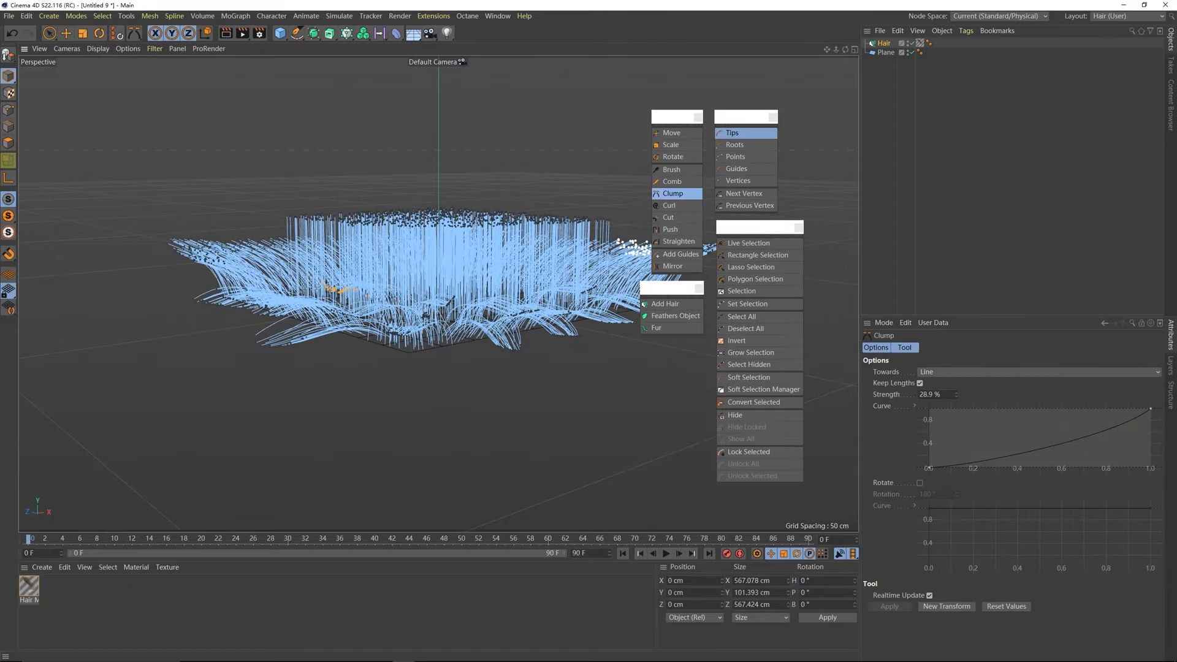
alt+drag(334, 287, 397, 368)
- Select an inner group of tips on the other side of the front corner, brush it outward and clump it
click(748, 243)
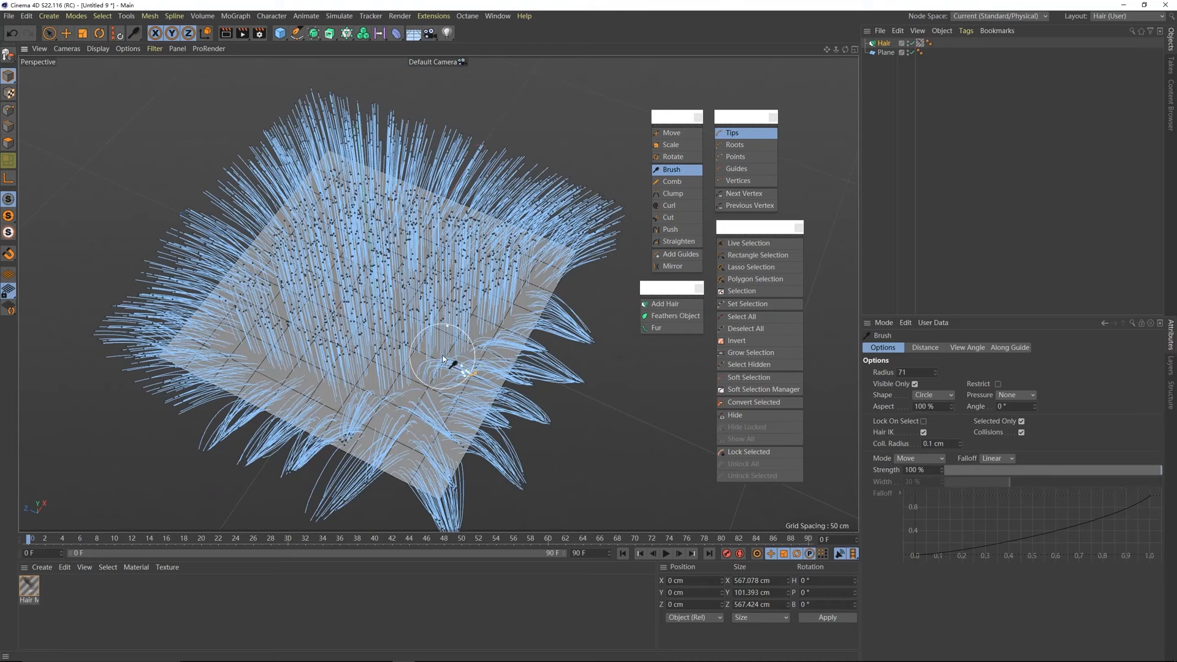
alt+drag(444, 359, 456, 354)
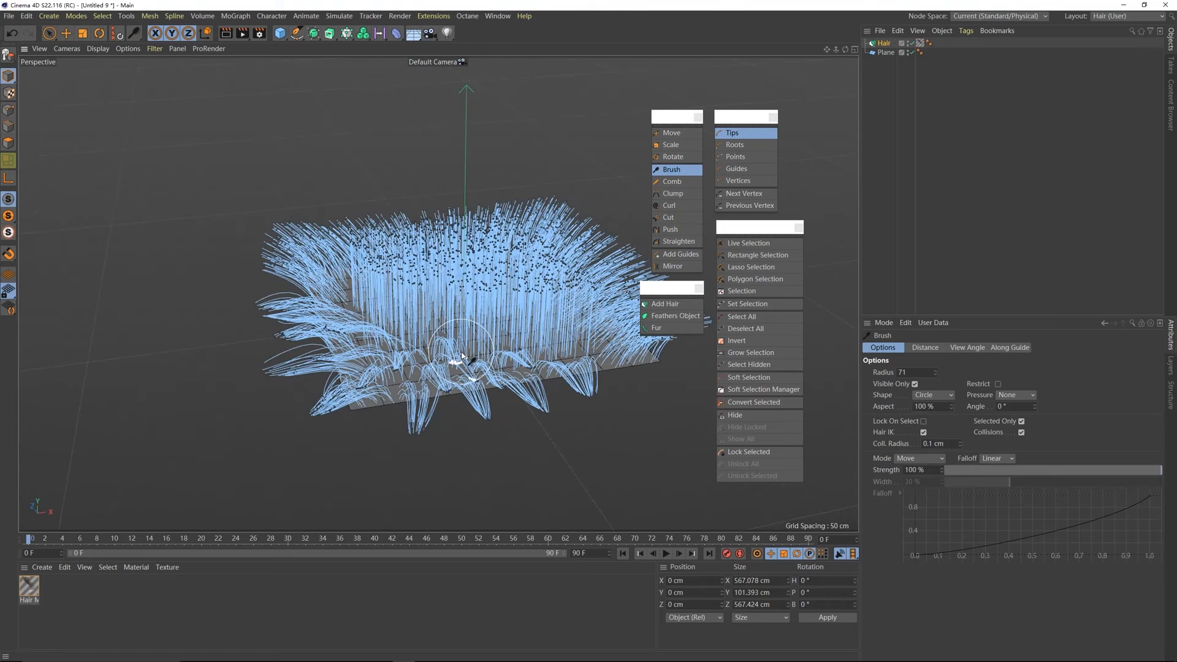
click(674, 195)
mouse_move(478, 283)
alt+mouse_down()
mouse_move(500, 265)
mouse_move(532, 266)
mouse_move(481, 338)
mouse_move(492, 311)
mouse_move(396, 252)
mouse_move(357, 252)
mouse_move(341, 297)
mouse_move(326, 265)
mouse_move(408, 231)
mouse_move(480, 248)
mouse_move(547, 303)
mouse_move(445, 319)
alt+mouse_up()
- Select the upright tips behind the front-corner tufts with radius 46 and brush them down toward the corner with radius 71
click(748, 244)
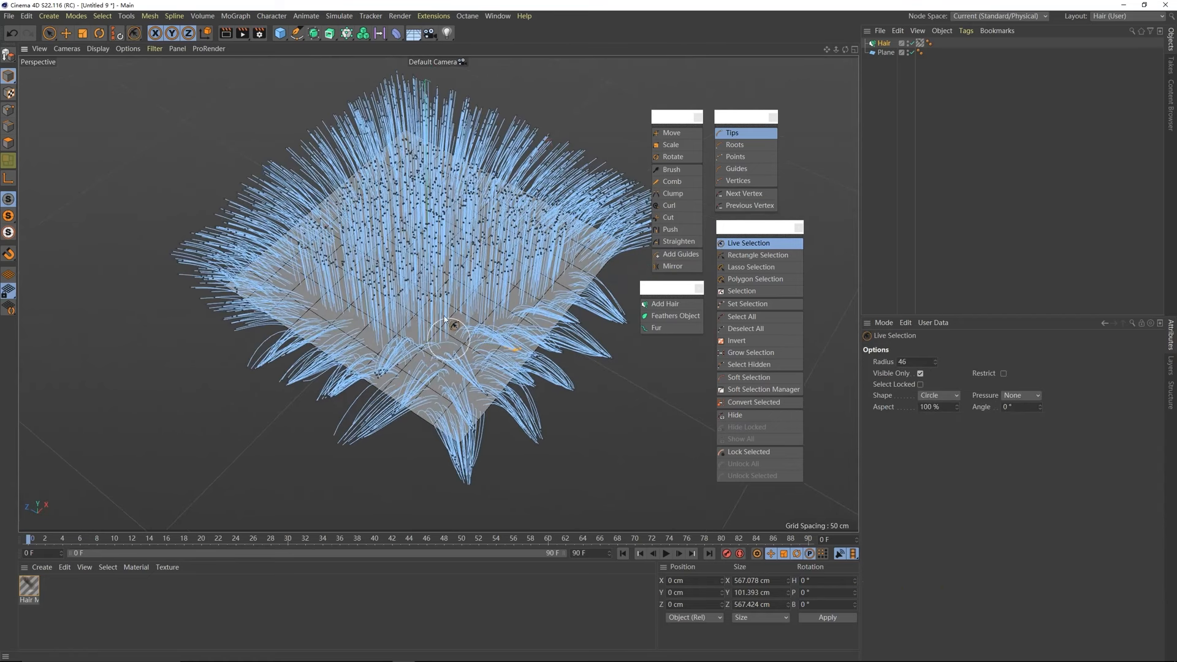
click(424, 291)
click(681, 171)
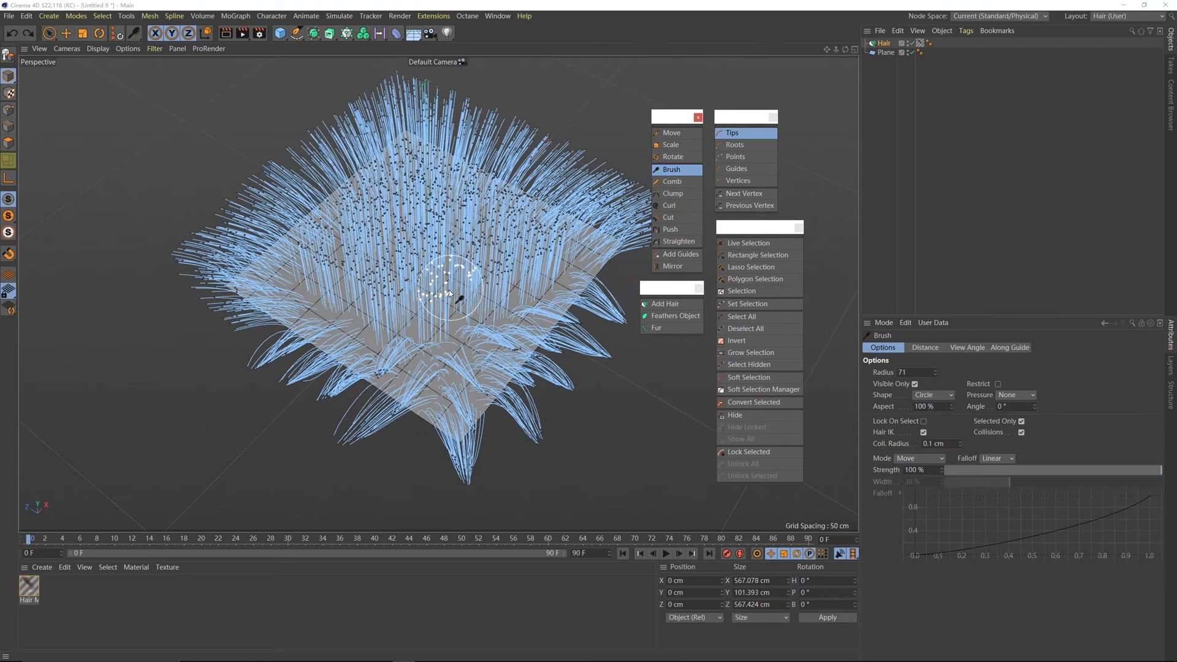
mouse_move(431, 334)
alt+mouse_down()
mouse_move(363, 341)
mouse_move(447, 304)
mouse_move(429, 331)
mouse_move(445, 319)
mouse_move(414, 305)
mouse_move(263, 289)
mouse_move(399, 270)
mouse_move(429, 332)
mouse_move(400, 307)
mouse_move(439, 342)
mouse_move(494, 347)
alt+mouse_up()
alt+drag(351, 330, 466, 346)
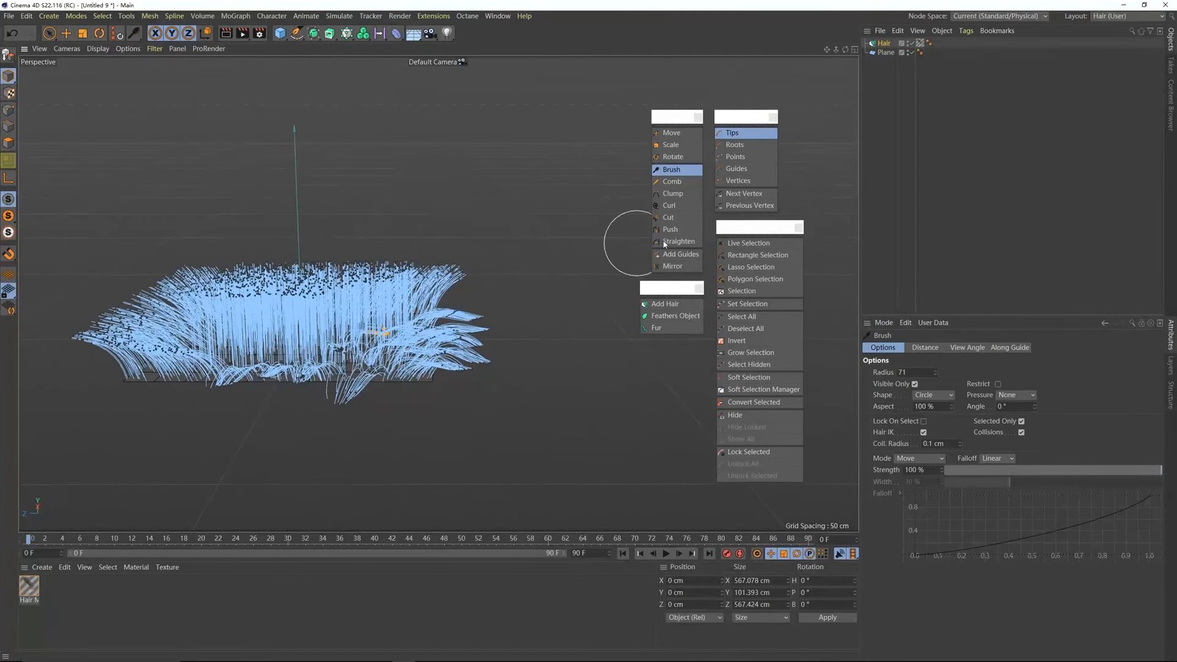
- Clump the group behind the front-corner tufts at about 70.6% strength
click(672, 193)
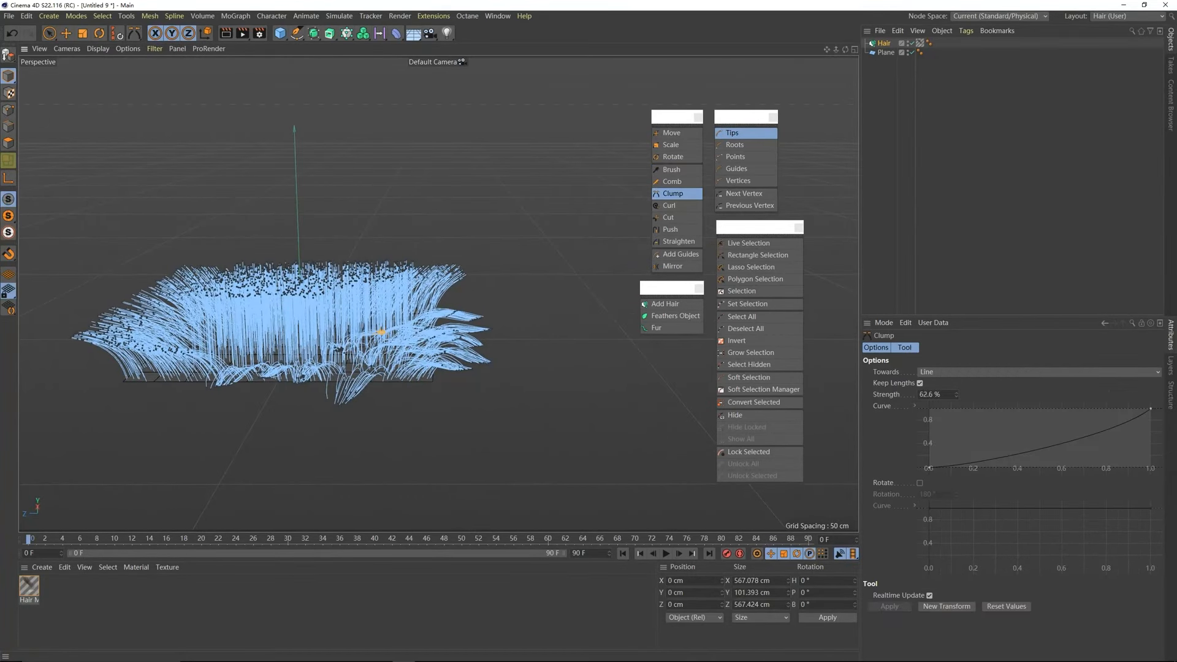
drag(368, 252, 375, 253)
alt+drag(375, 254, 177, 388)
- Select a row of upright inner tips with radius 53 and brush it down toward the front corner with radius 139
alt+right_drag(175, 390, 255, 351)
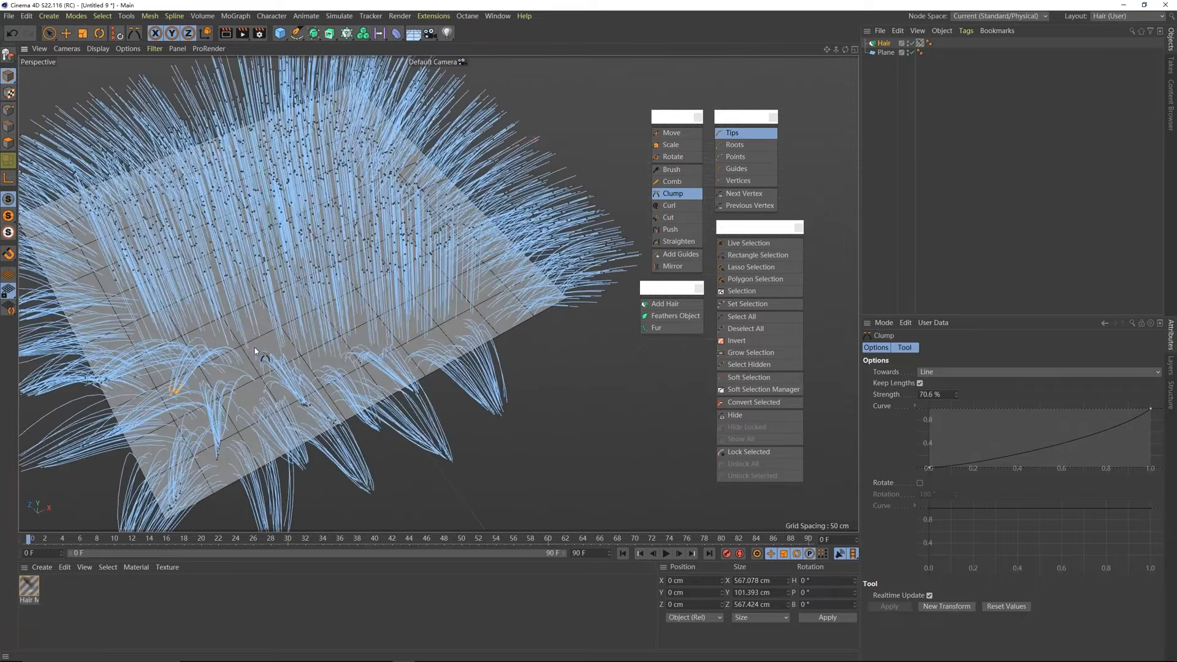
alt+middle_drag(255, 348, 358, 273)
alt+drag(315, 322, 333, 272)
scroll(377, 156, down, 2)
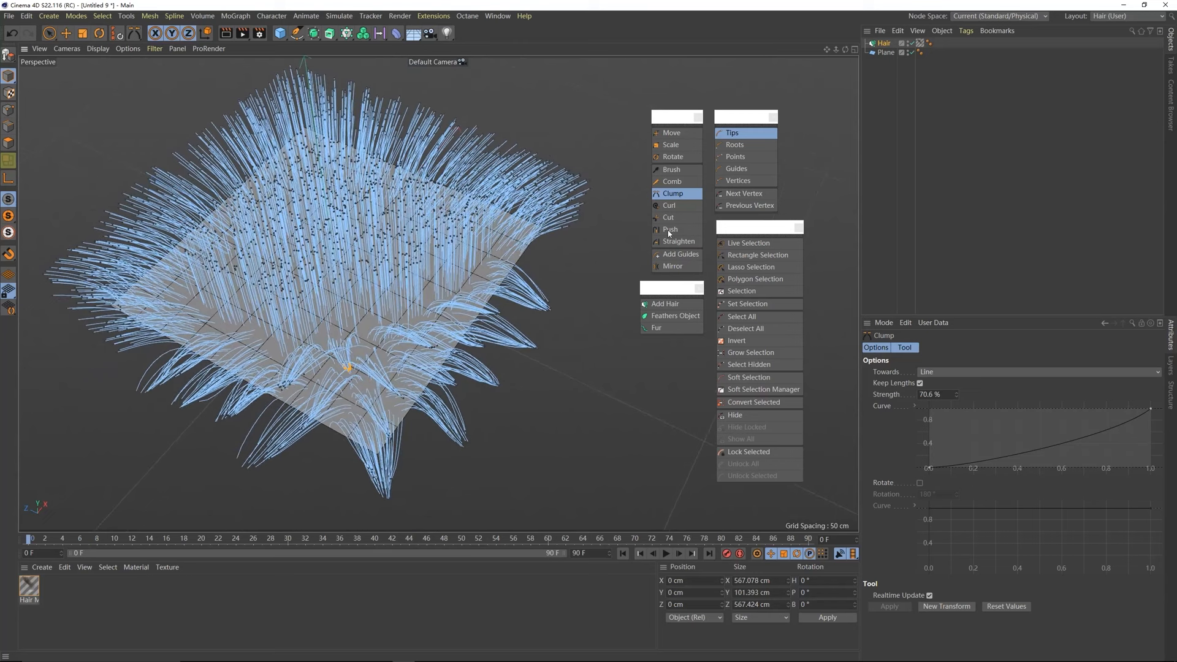
click(762, 244)
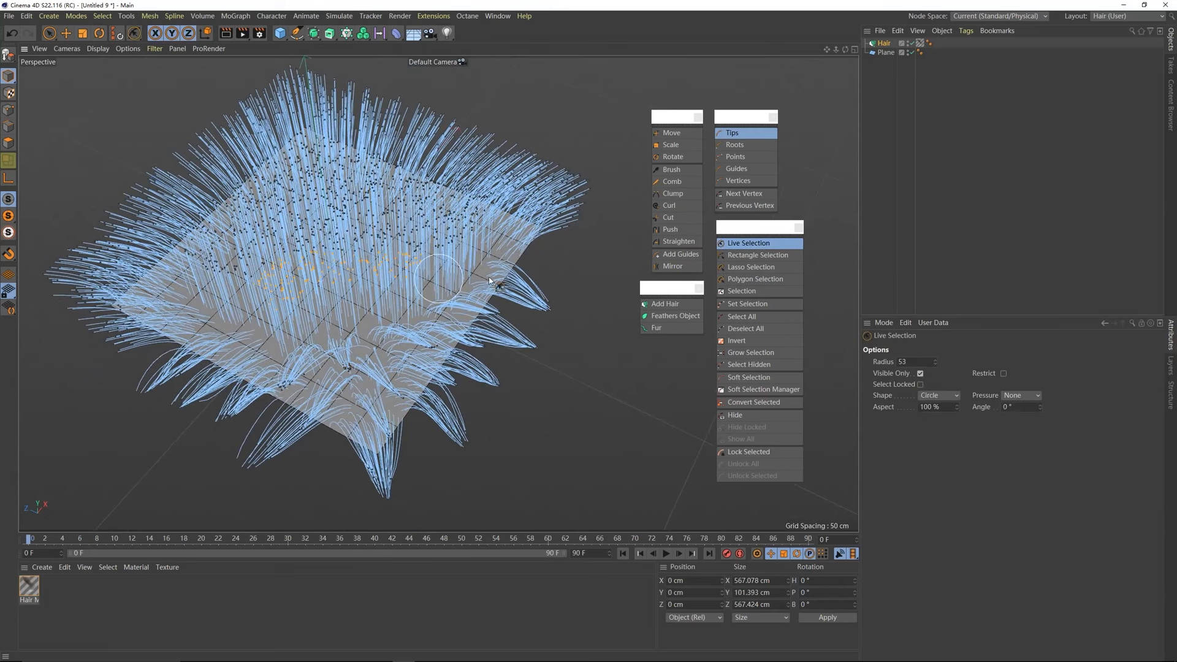
click(669, 169)
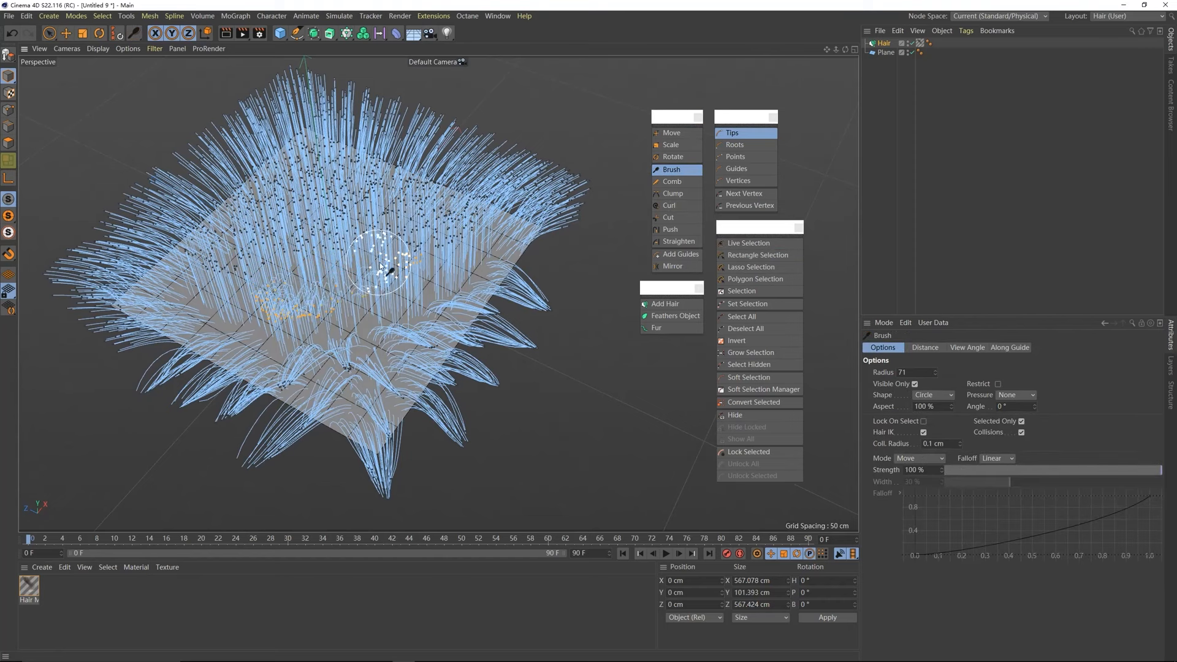
alt+drag(361, 299, 468, 266)
middle_drag(393, 269, 437, 271)
mouse_move(367, 240)
mouse_down()
mouse_move(422, 265)
mouse_move(361, 299)
mouse_move(356, 326)
mouse_up()
mouse_move(390, 264)
mouse_down()
mouse_move(423, 309)
mouse_move(280, 285)
mouse_move(399, 304)
mouse_up()
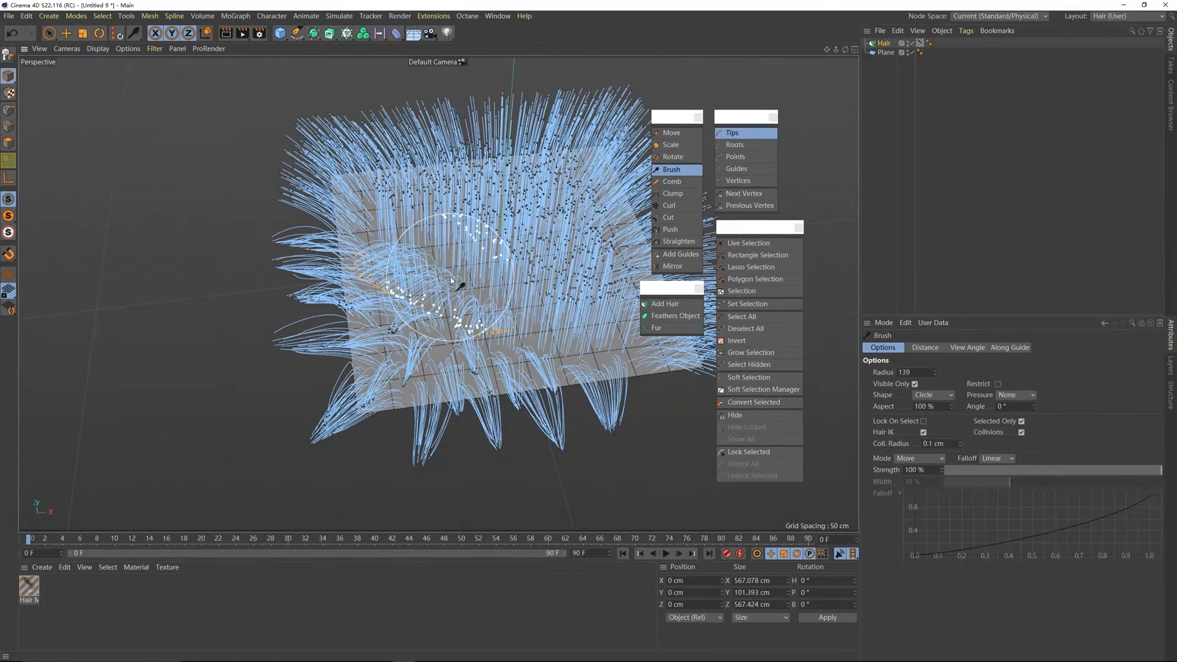
- Clump the brushed inner row at about 2.5% strength
click(673, 193)
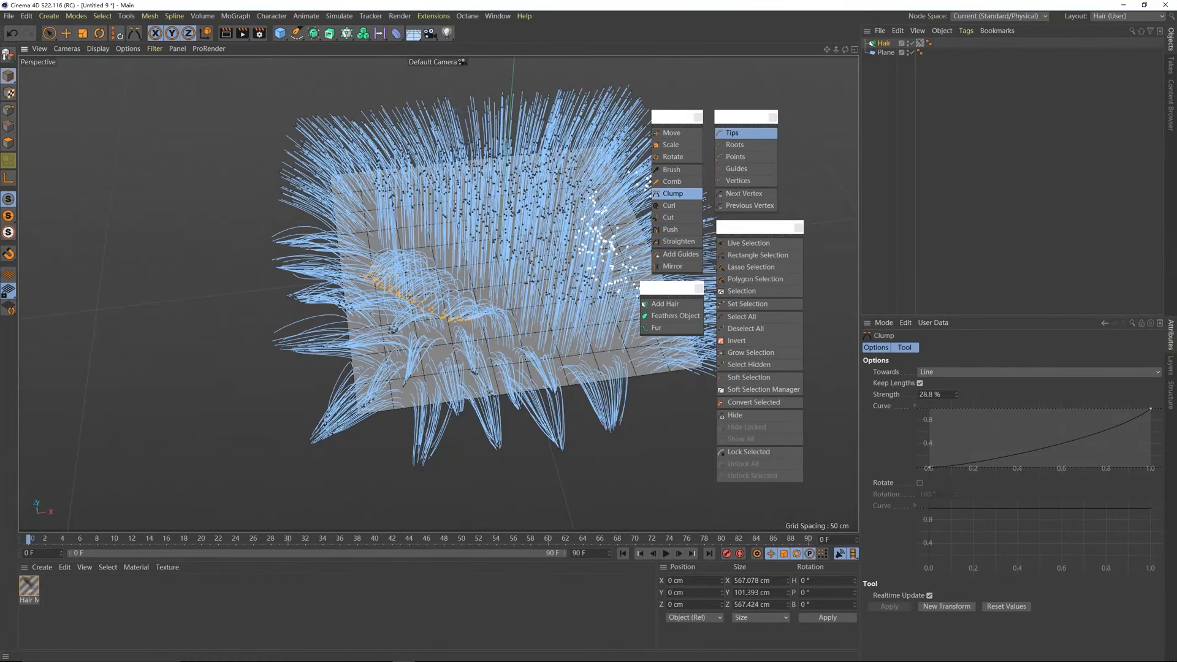
mouse_move(423, 270)
alt+mouse_down()
mouse_move(417, 203)
mouse_move(375, 253)
mouse_move(388, 246)
alt+mouse_up()
alt+drag(490, 276, 595, 236)
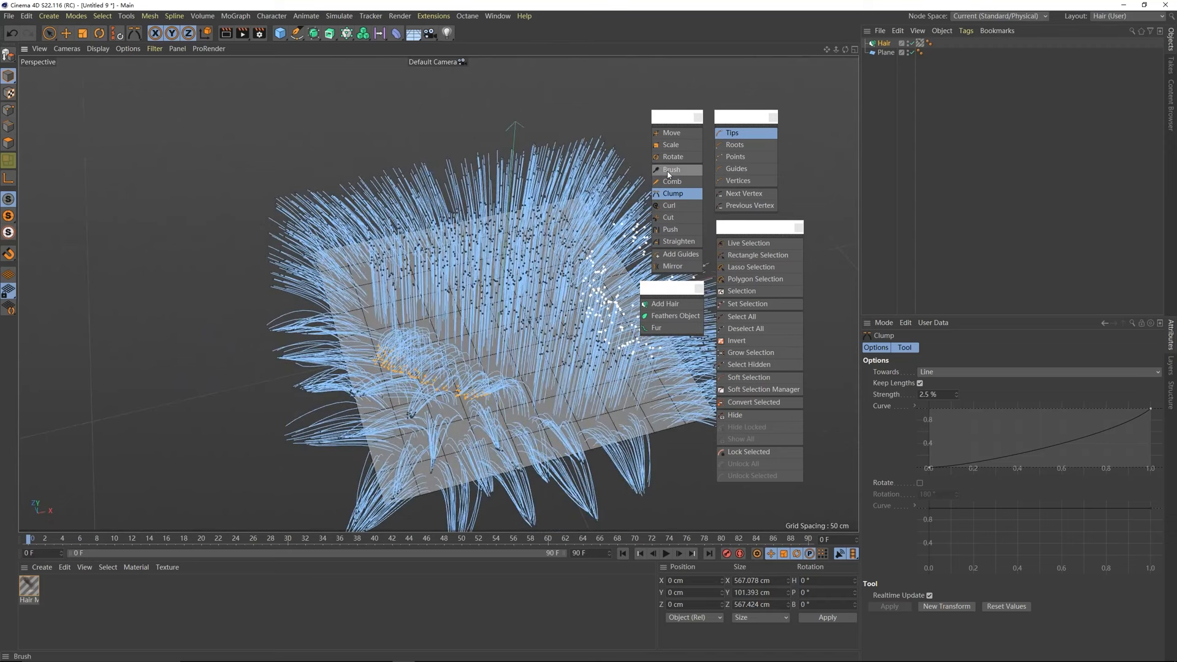
- Clear the tip selection and set the Brush tool's mode to Repel
click(749, 244)
alt+drag(458, 190, 467, 164)
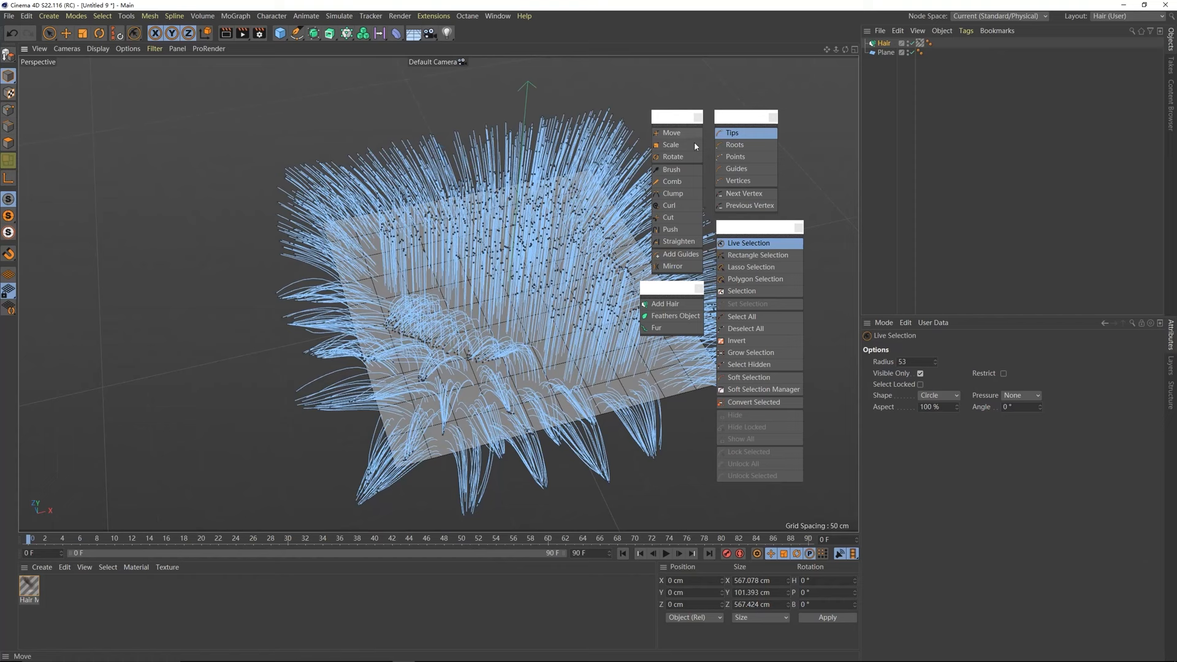
click(676, 171)
click(930, 459)
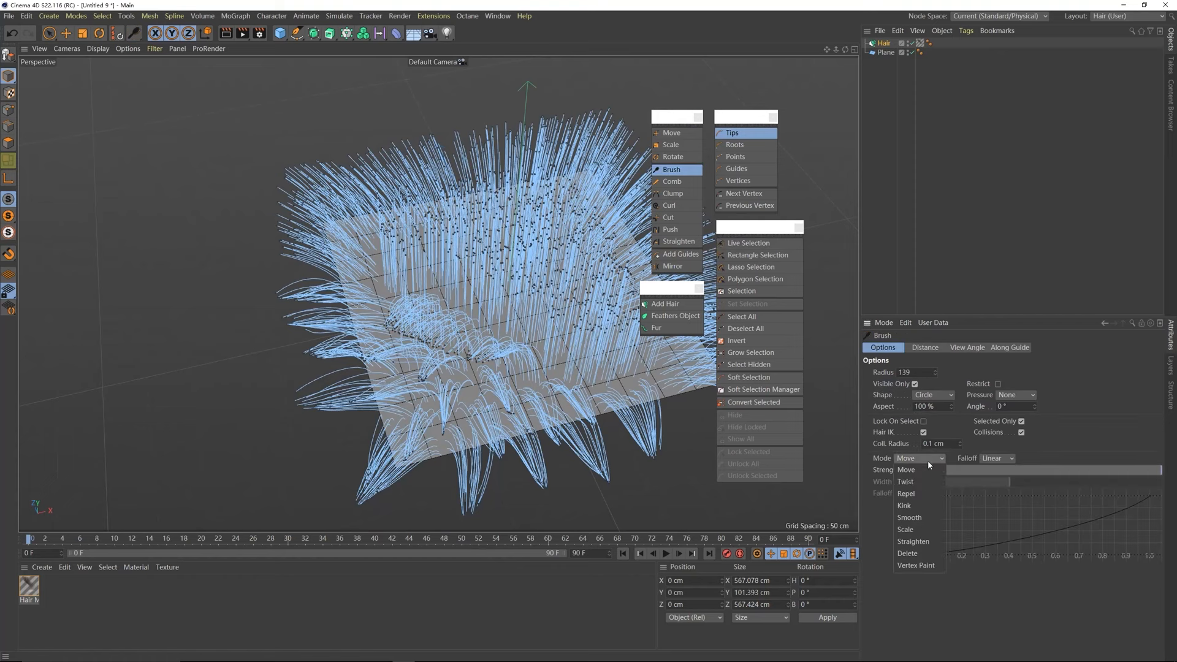
click(919, 494)
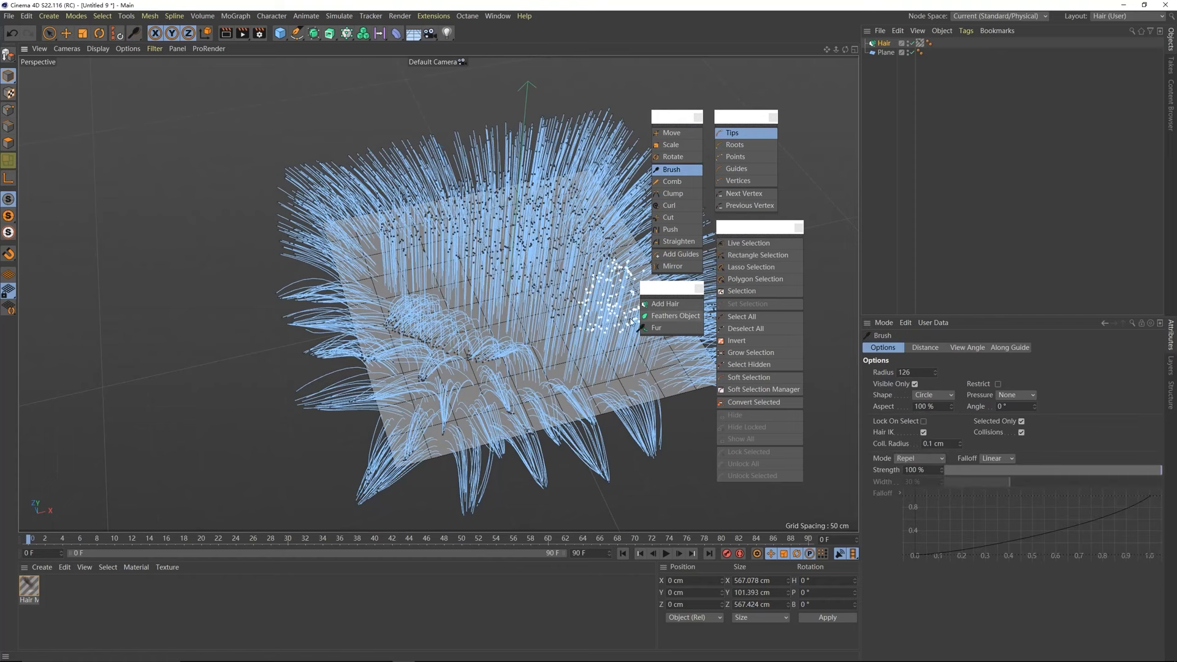
- Repel the remaining upright inner tips across the plane with brush radius 82 to break them into irregular tufts
mouse_move(568, 252)
alt+mouse_down()
mouse_move(479, 290)
mouse_move(509, 318)
mouse_move(518, 301)
mouse_move(471, 239)
mouse_move(494, 234)
mouse_move(455, 207)
mouse_move(311, 217)
mouse_move(374, 237)
mouse_move(443, 298)
mouse_move(537, 301)
alt+mouse_up()
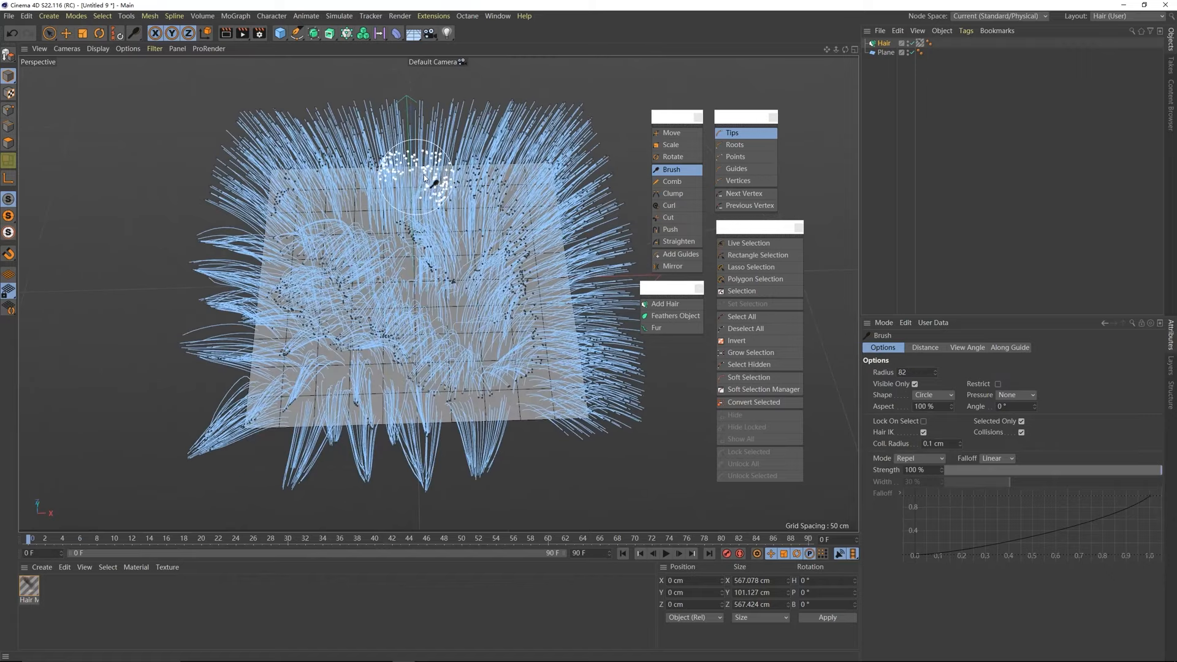
mouse_move(425, 174)
mouse_down()
mouse_move(503, 212)
mouse_move(522, 260)
mouse_move(508, 288)
mouse_move(526, 351)
mouse_move(517, 244)
mouse_move(583, 237)
mouse_move(672, 261)
mouse_move(687, 250)
mouse_up()
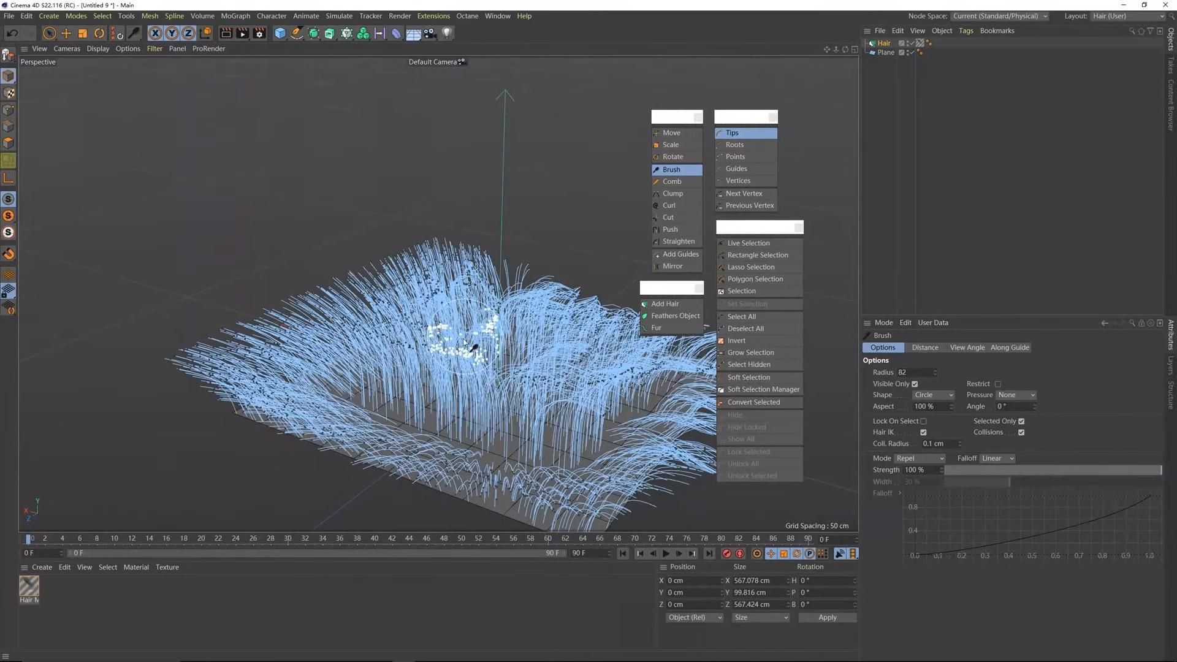
mouse_move(374, 337)
mouse_down()
mouse_move(468, 382)
mouse_move(438, 352)
mouse_move(422, 367)
mouse_move(365, 284)
mouse_up()
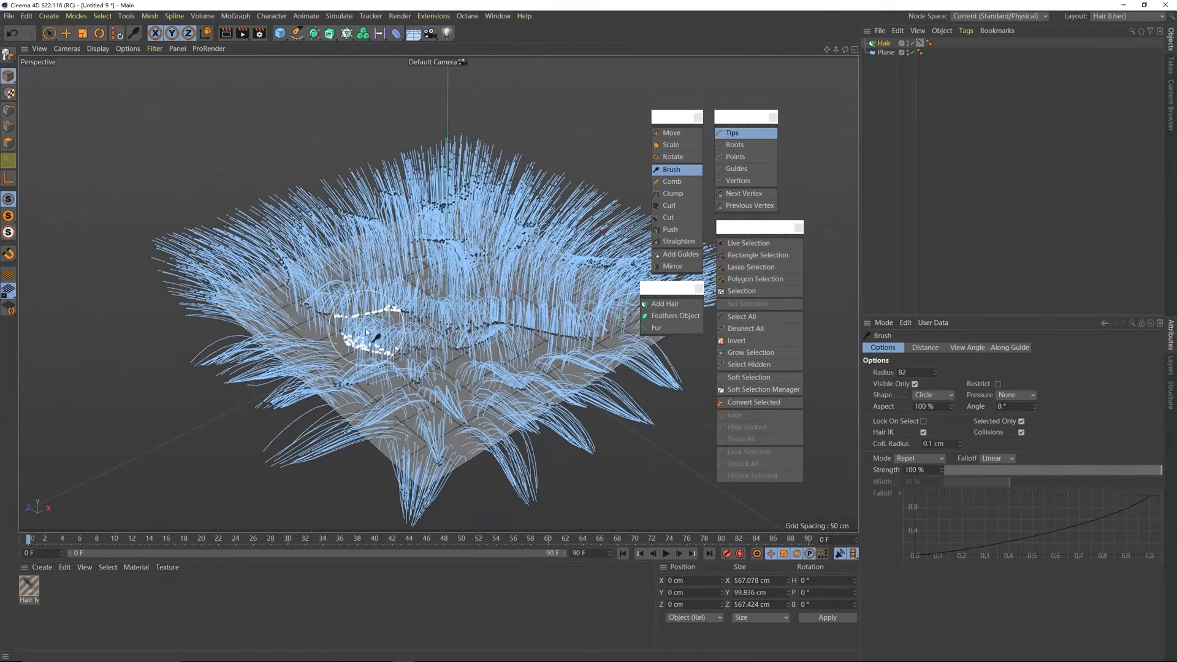
- Reduce the Repel brush radius to 44 and examine the styled guides up close from several sides
middle_drag(371, 301, 339, 302)
scroll(355, 337, up, 3)
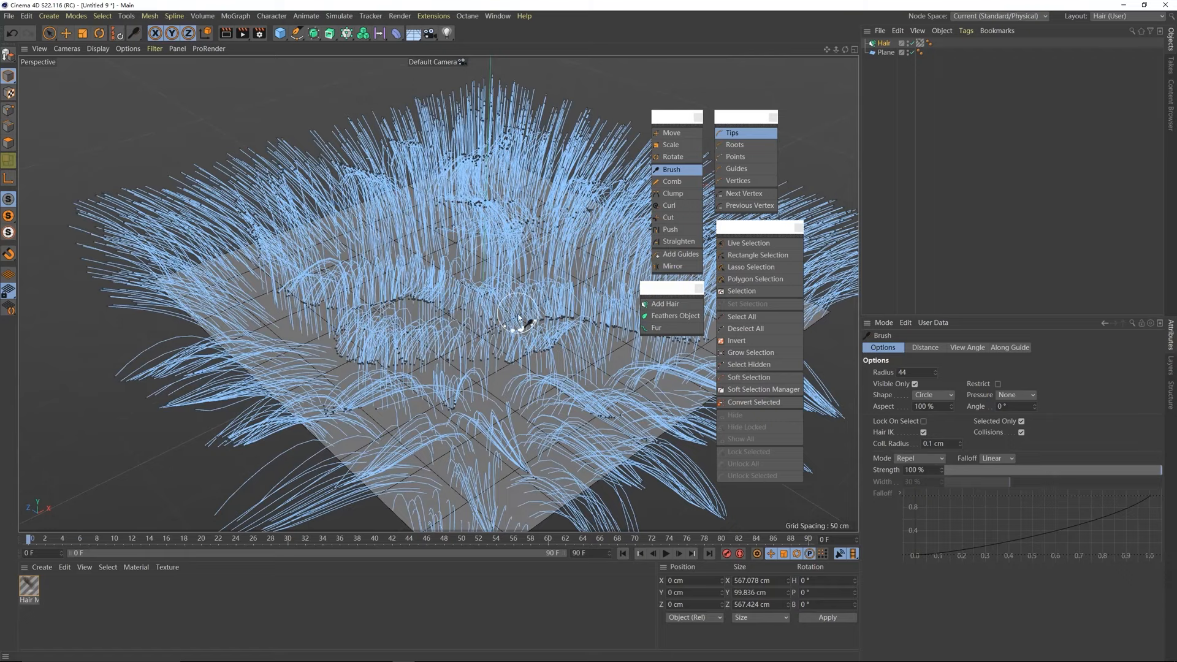
mouse_move(518, 319)
alt+mouse_down()
mouse_move(402, 298)
mouse_move(529, 261)
mouse_move(605, 281)
alt+mouse_up()
alt+right_drag(528, 167, 564, 174)
alt+middle_drag(563, 174, 571, 165)
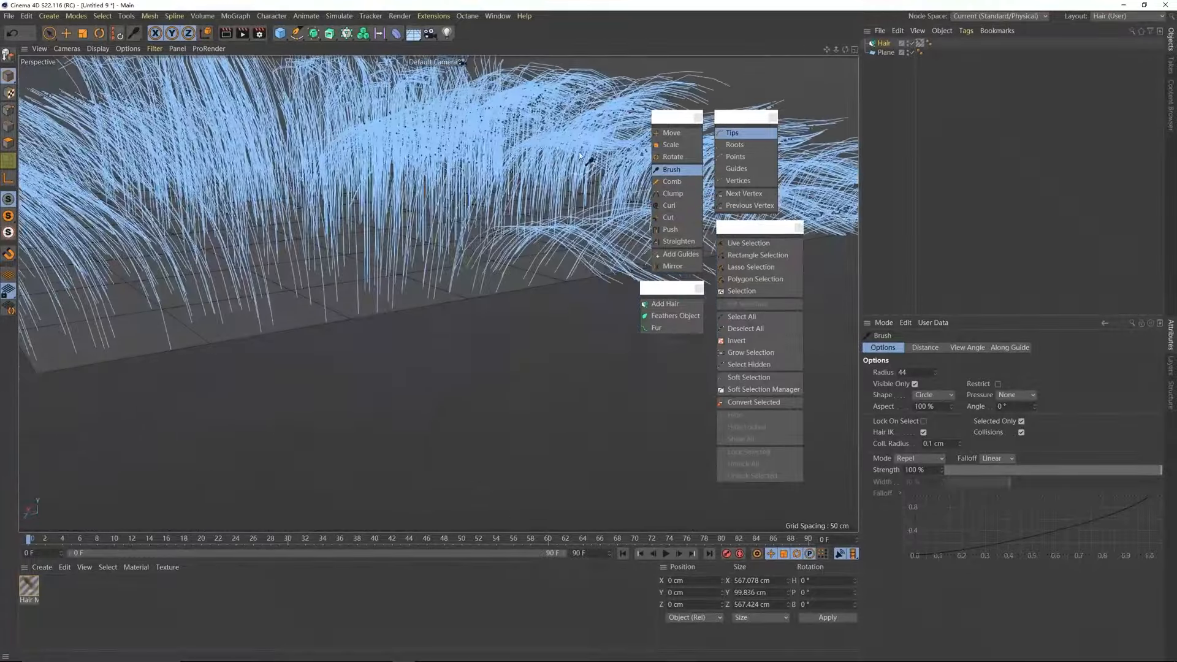
alt+right_drag(590, 156, 374, 270)
alt+middle_drag(528, 212, 369, 333)
mouse_move(369, 333)
alt+mouse_down()
mouse_move(476, 319)
mouse_move(407, 351)
mouse_move(337, 349)
mouse_move(379, 312)
alt+mouse_up()
- Open the Octane Live Viewer, place it beside the styled hair and start rendering the scene
drag(670, 119, 672, 118)
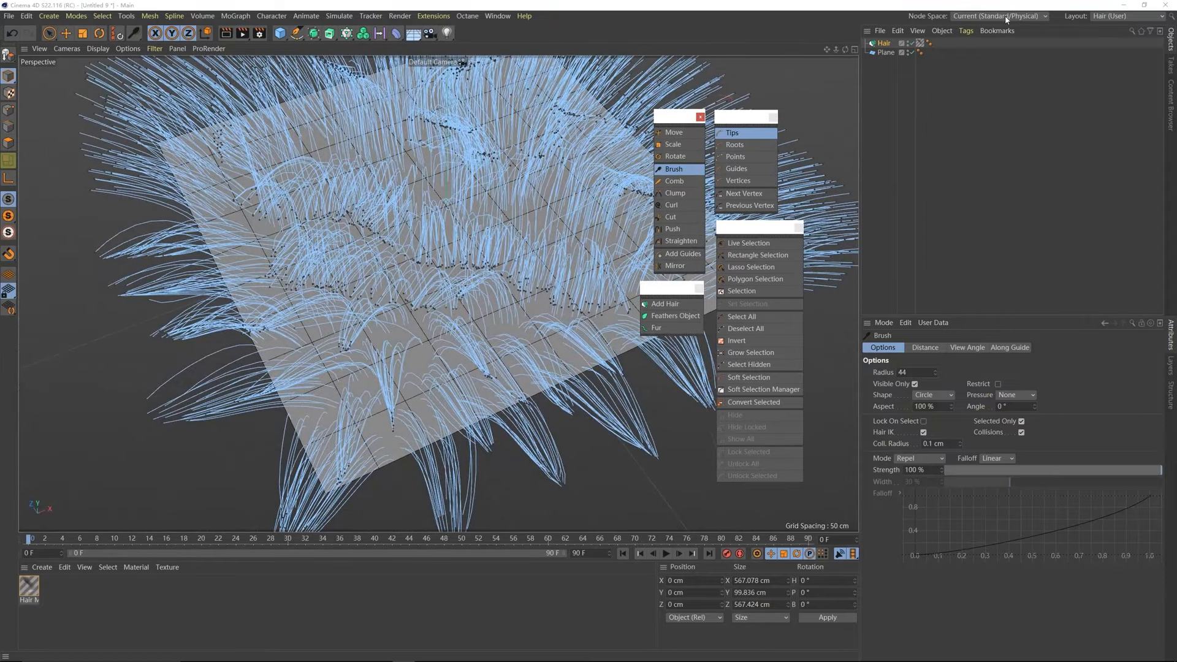
click(468, 16)
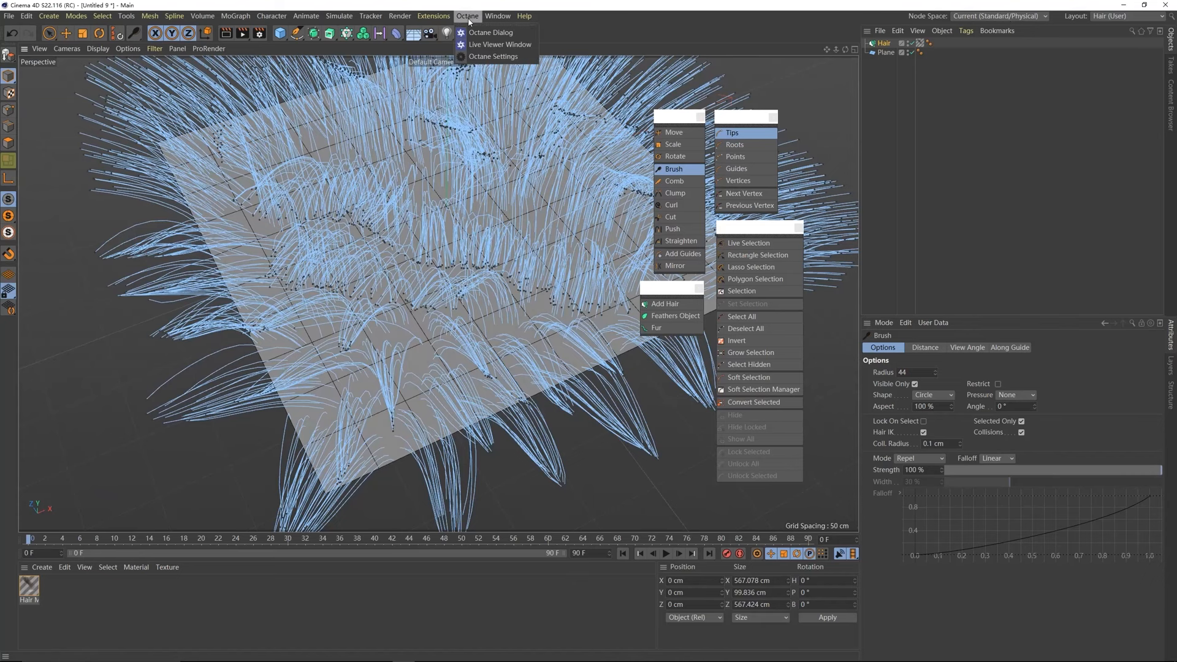
click(483, 43)
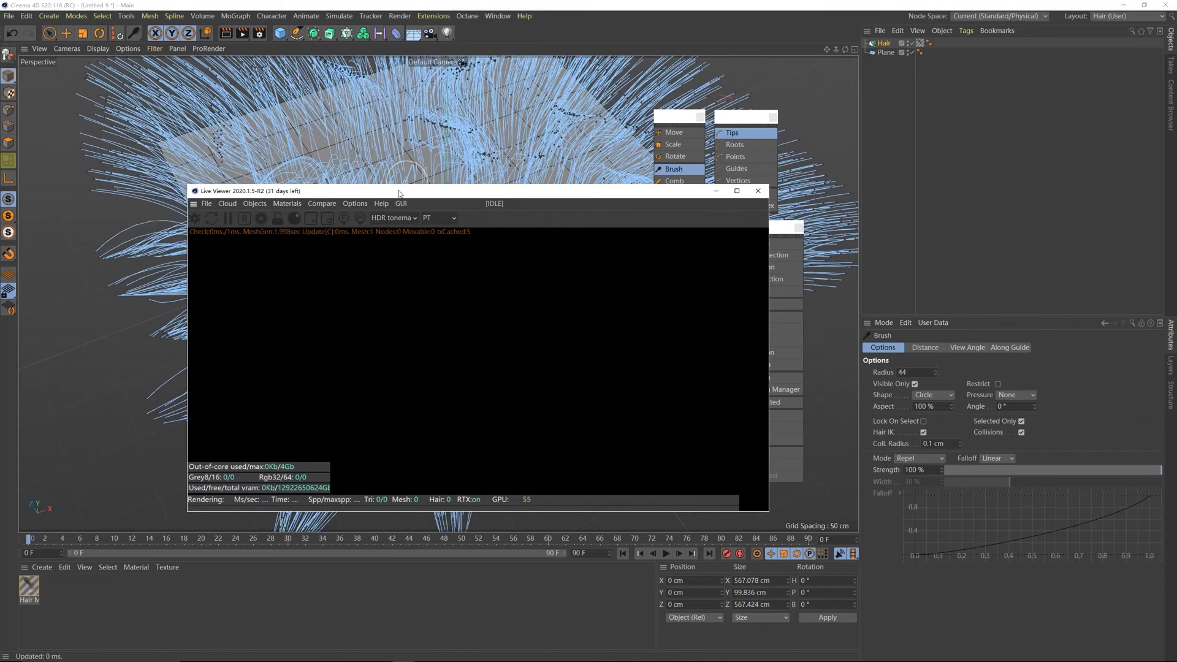
drag(401, 188, 522, 218)
click(1116, 17)
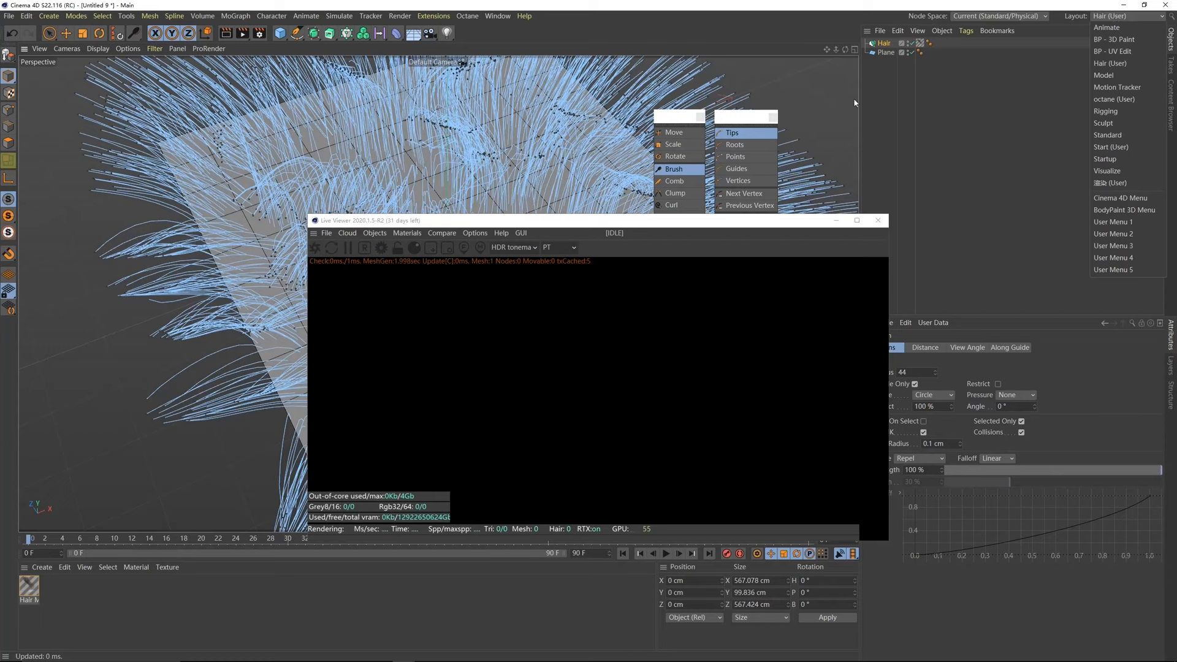
click(669, 121)
mouse_move(669, 120)
mouse_down()
mouse_move(658, 78)
mouse_move(670, 112)
mouse_up()
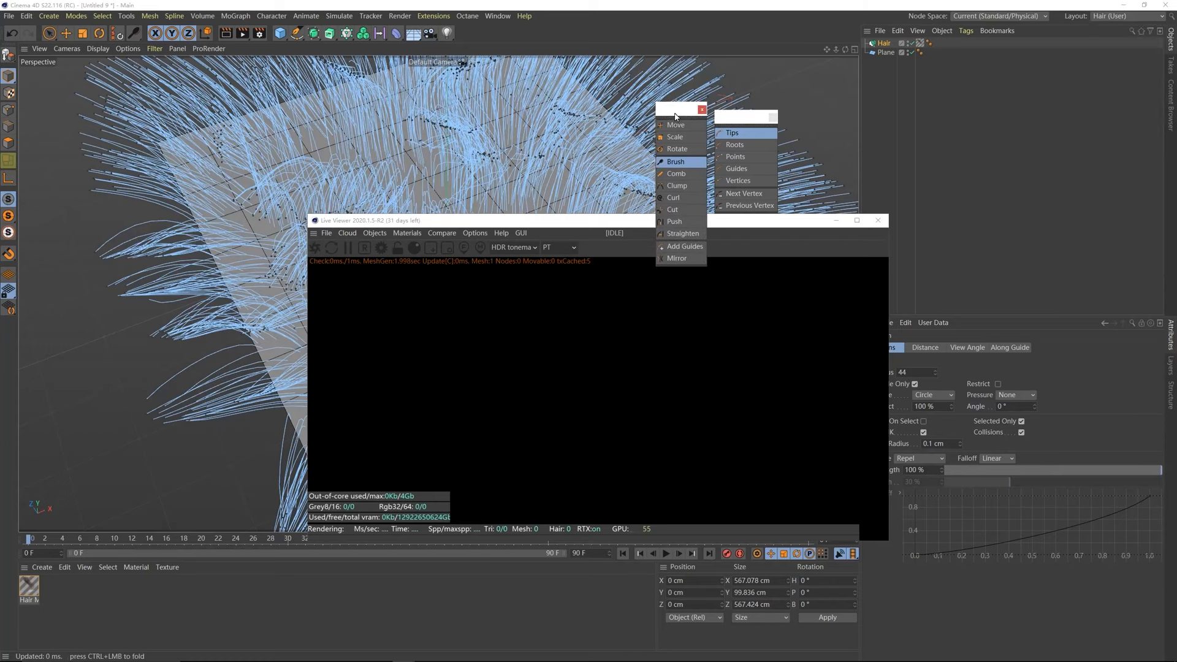
drag(514, 222, 641, 217)
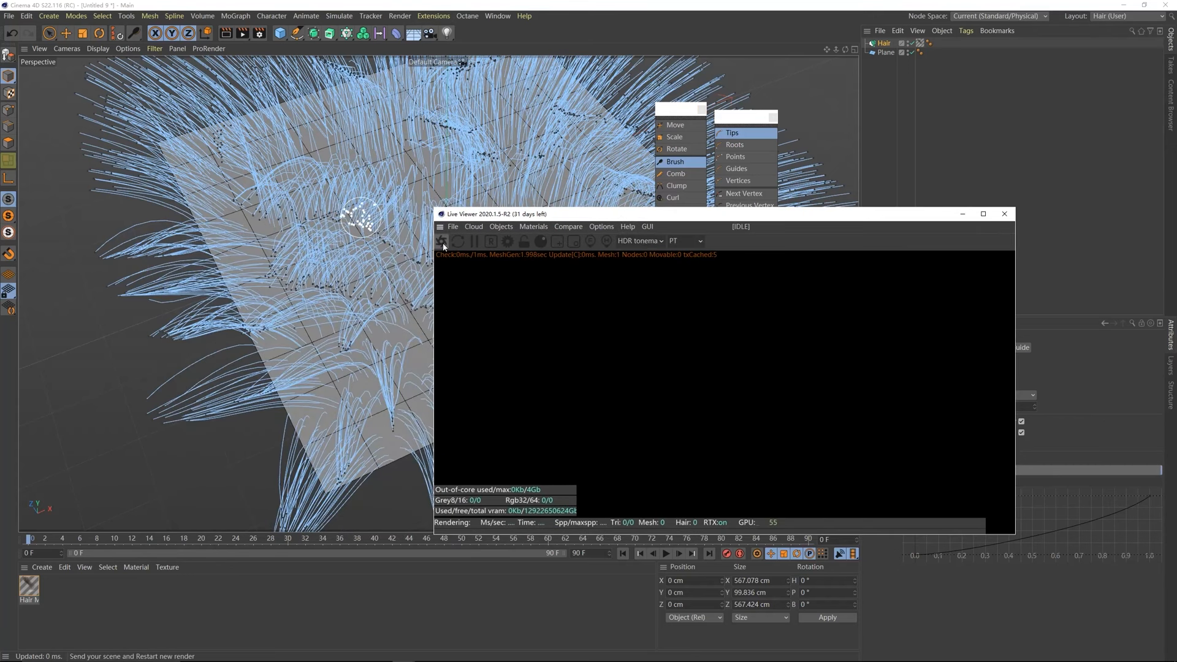
click(442, 242)
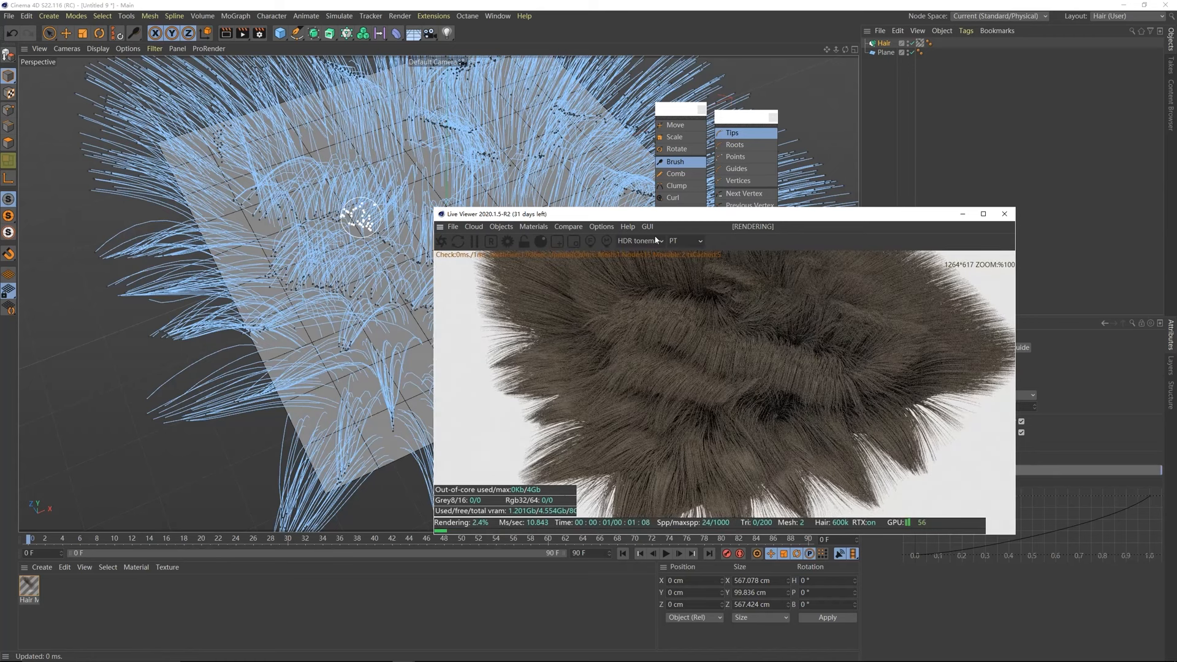
- Move the Live Viewer clear of the hair, switch to the Move tool and examine the rendered fur up close
mouse_move(670, 219)
mouse_down()
mouse_move(694, 216)
mouse_move(772, 336)
mouse_up()
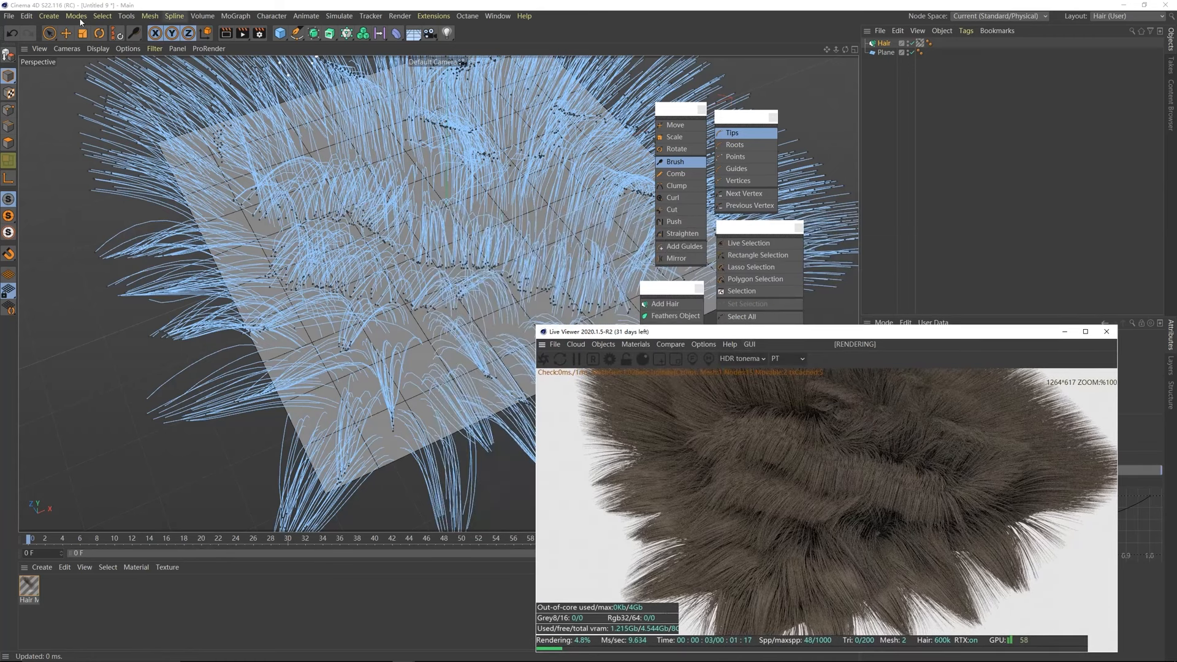
click(67, 33)
alt+middle_drag(440, 290, 419, 271)
scroll(429, 267, up, 3)
scroll(429, 292, up, 1)
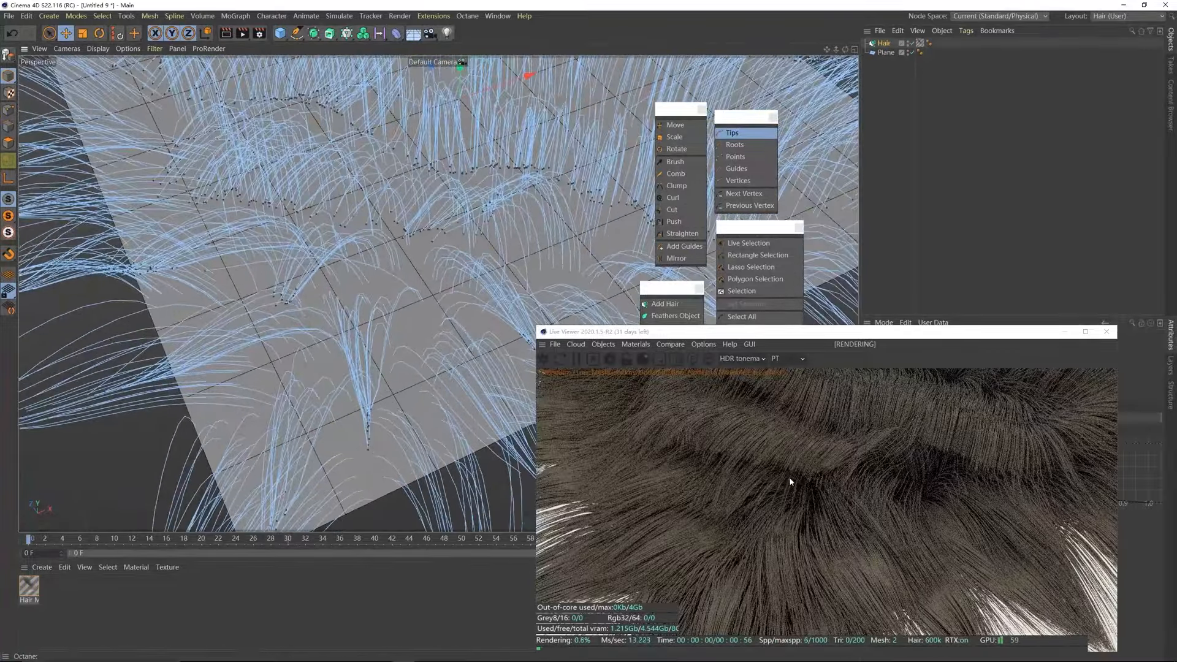
scroll(362, 305, up, 1)
alt+middle_drag(362, 305, 389, 346)
scroll(404, 314, up, 1)
scroll(399, 343, up, 1)
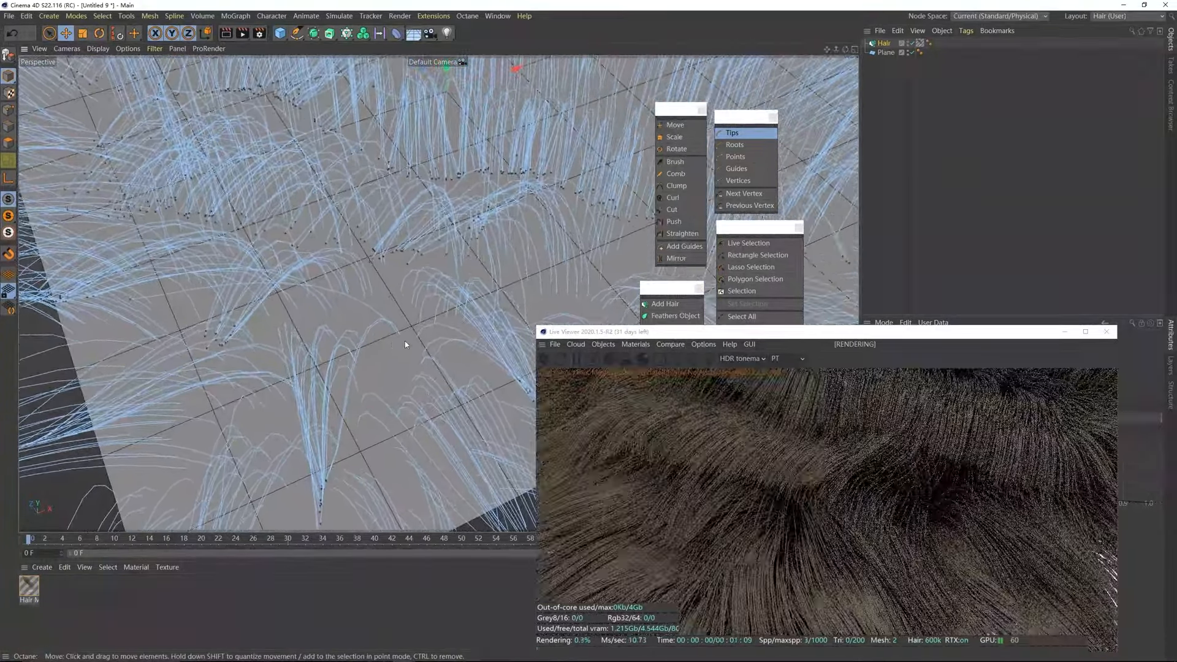
- Check the path tracing kernel settings in the Octane settings, then reposition the Live Viewer
drag(822, 337, 432, 305)
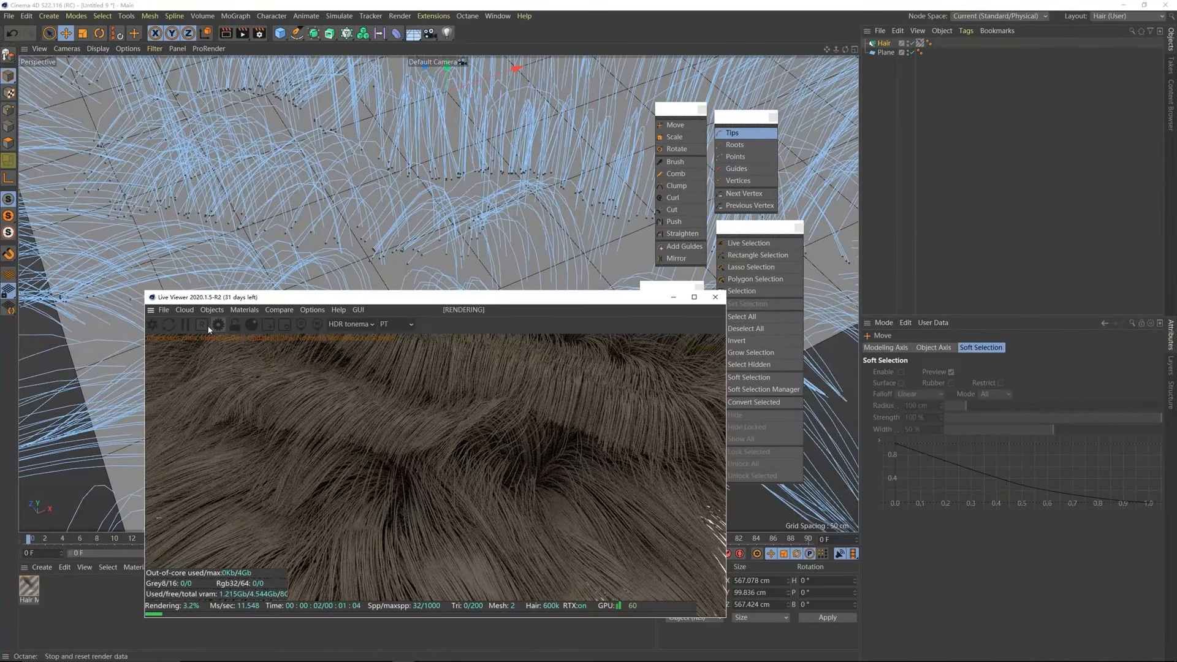
click(218, 325)
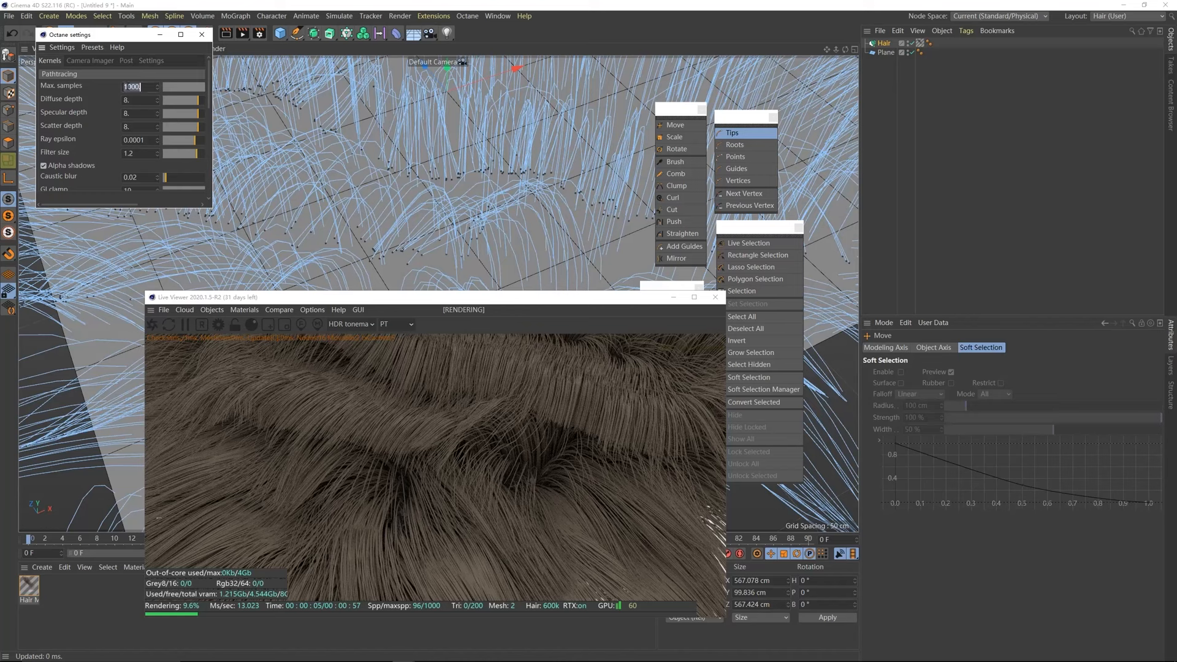
click(202, 34)
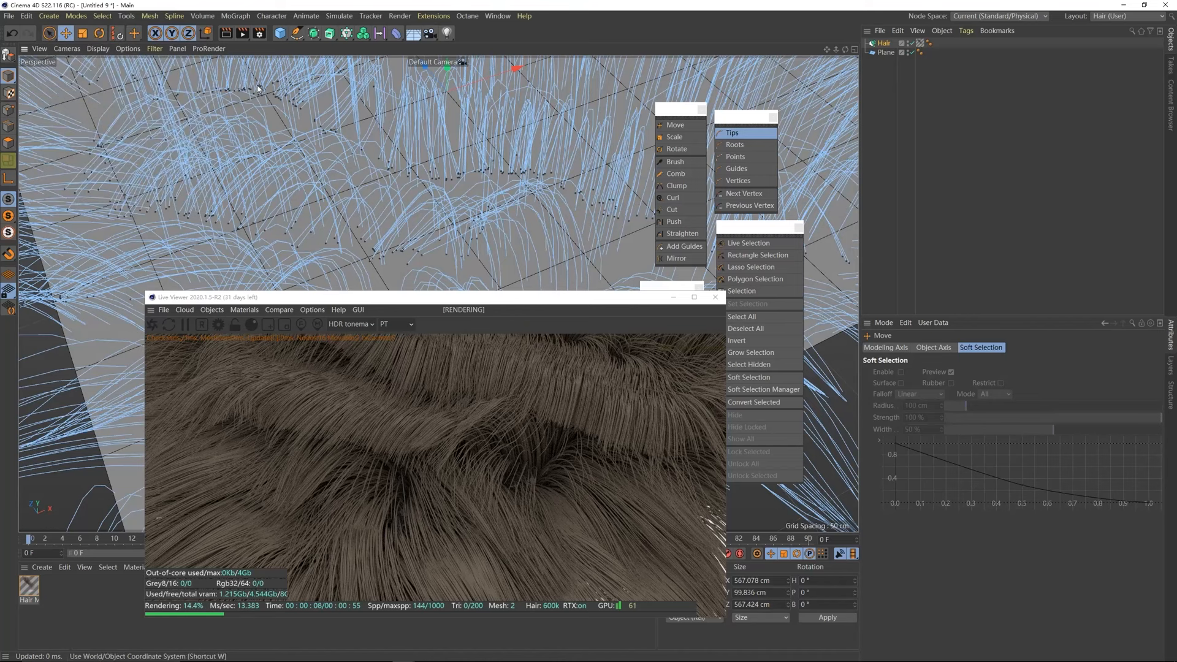
drag(465, 300, 436, 291)
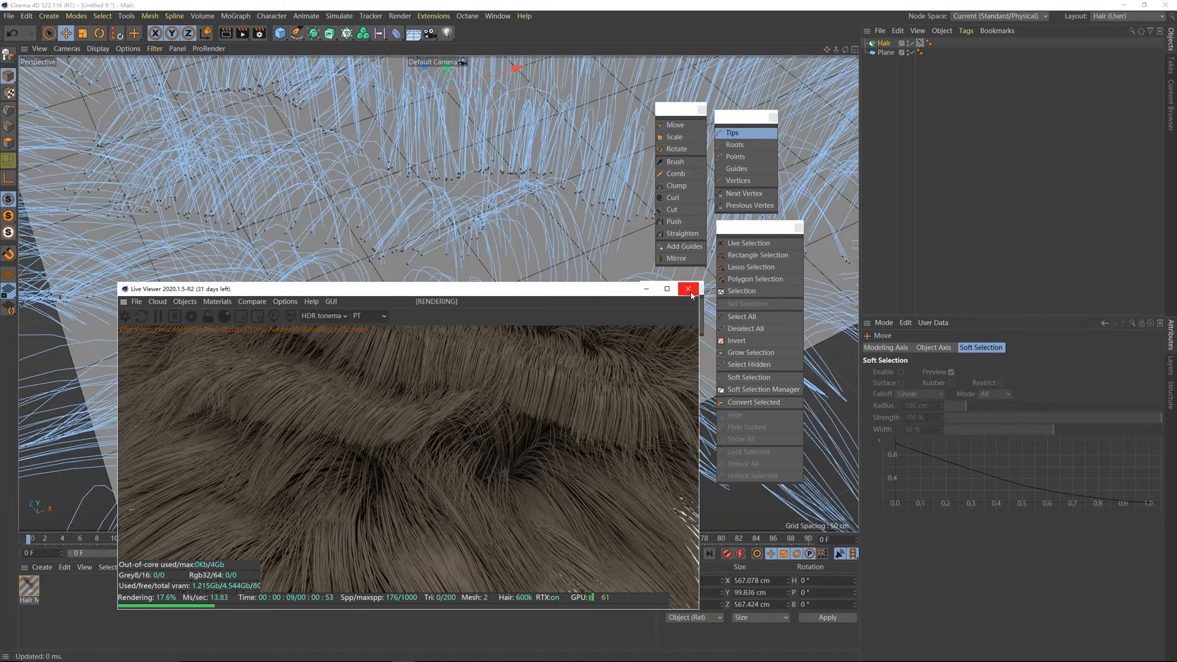
- Add an Octane HDRI environment and load the BackLight_4K image as its texture
click(184, 302)
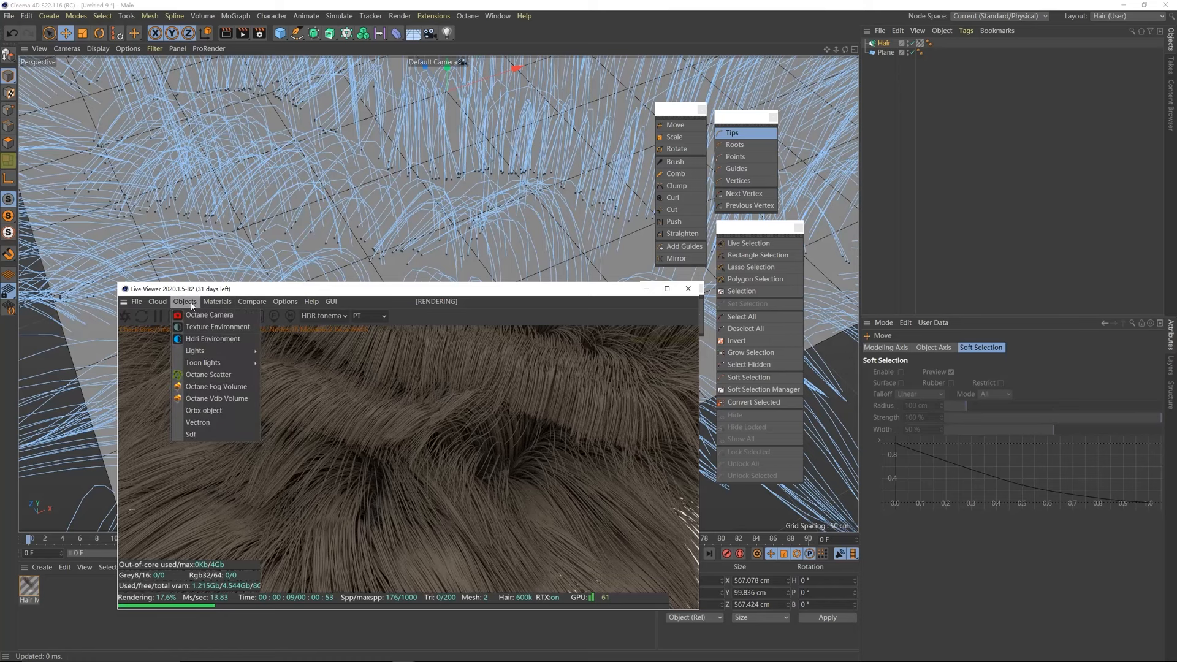
click(211, 340)
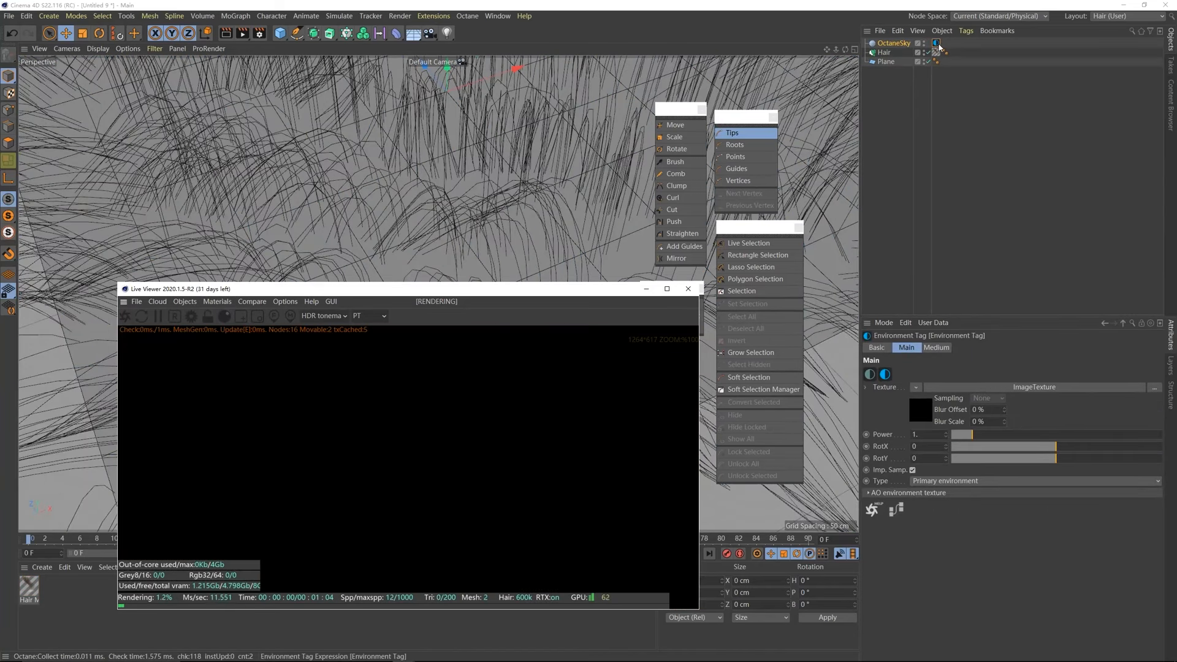
click(928, 409)
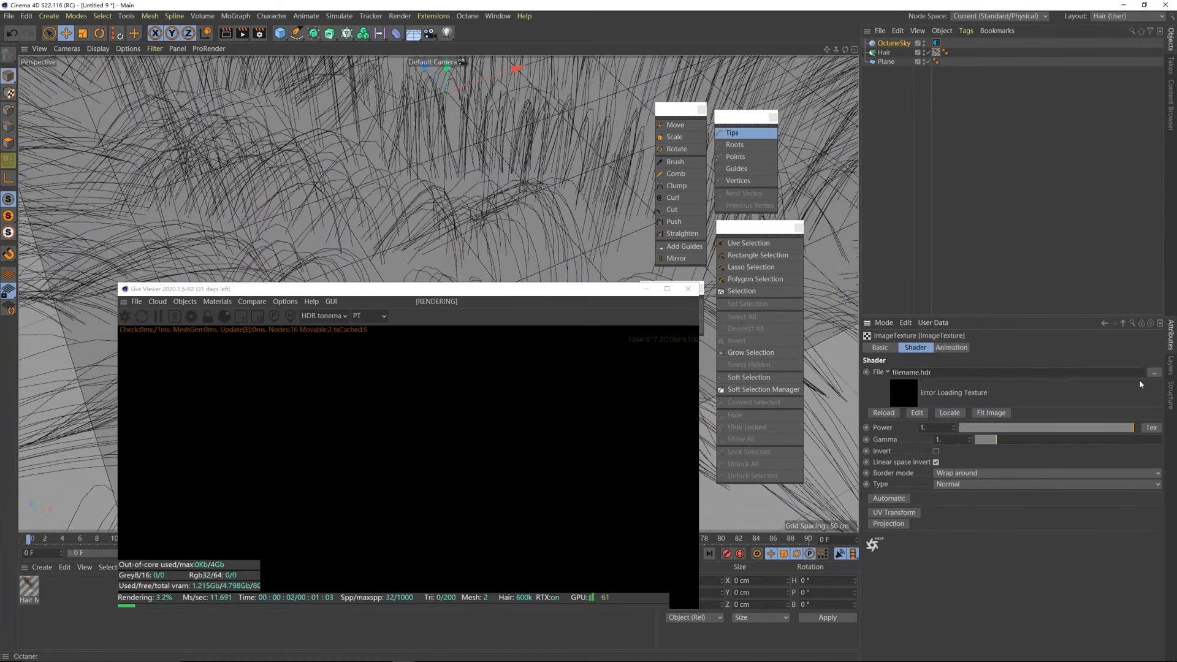
click(1153, 373)
double_click(101, 75)
click(680, 386)
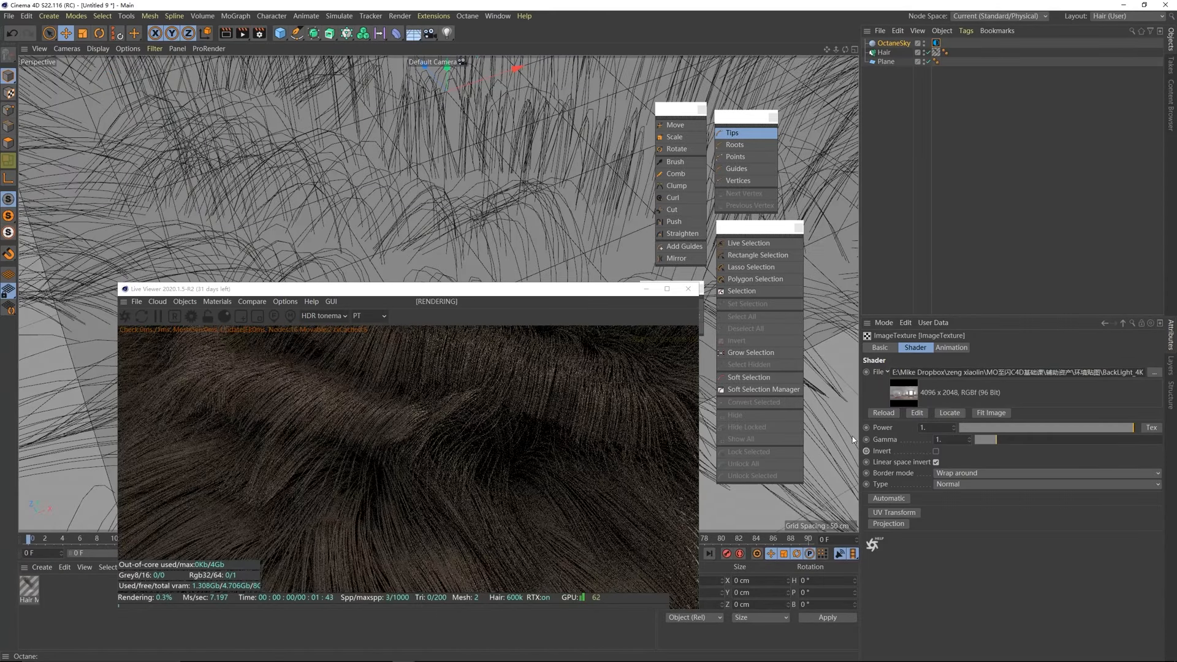
- Set the HDRI environment's power to 2
click(1123, 324)
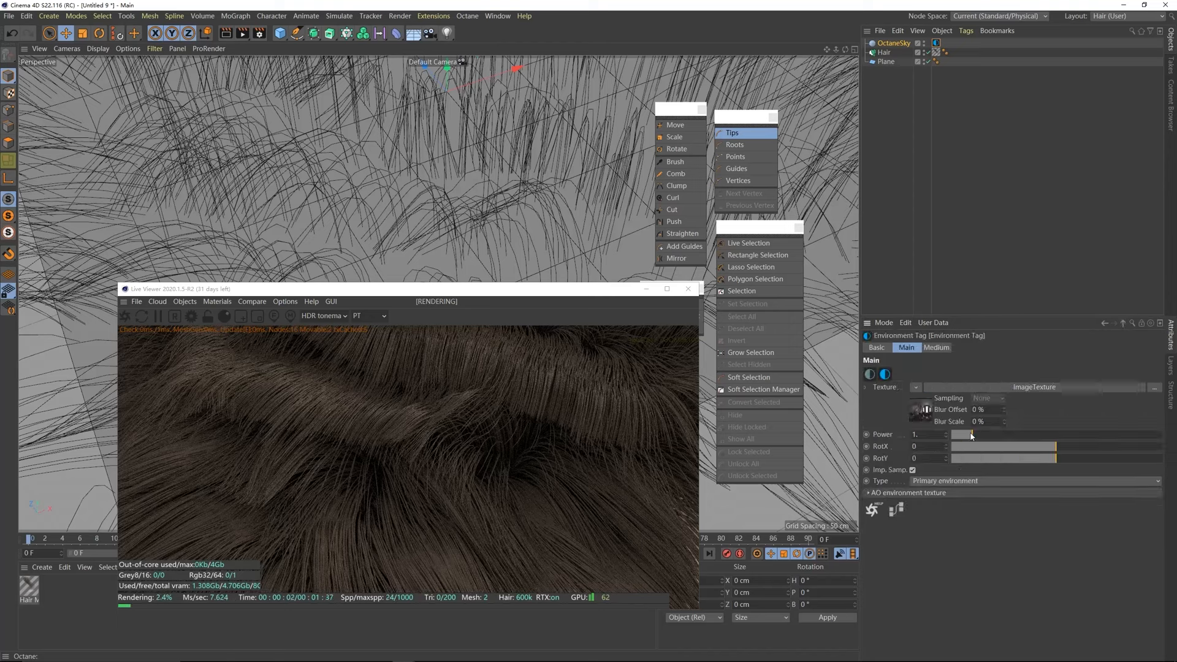
double_click(917, 434)
text(2)
click(1020, 517)
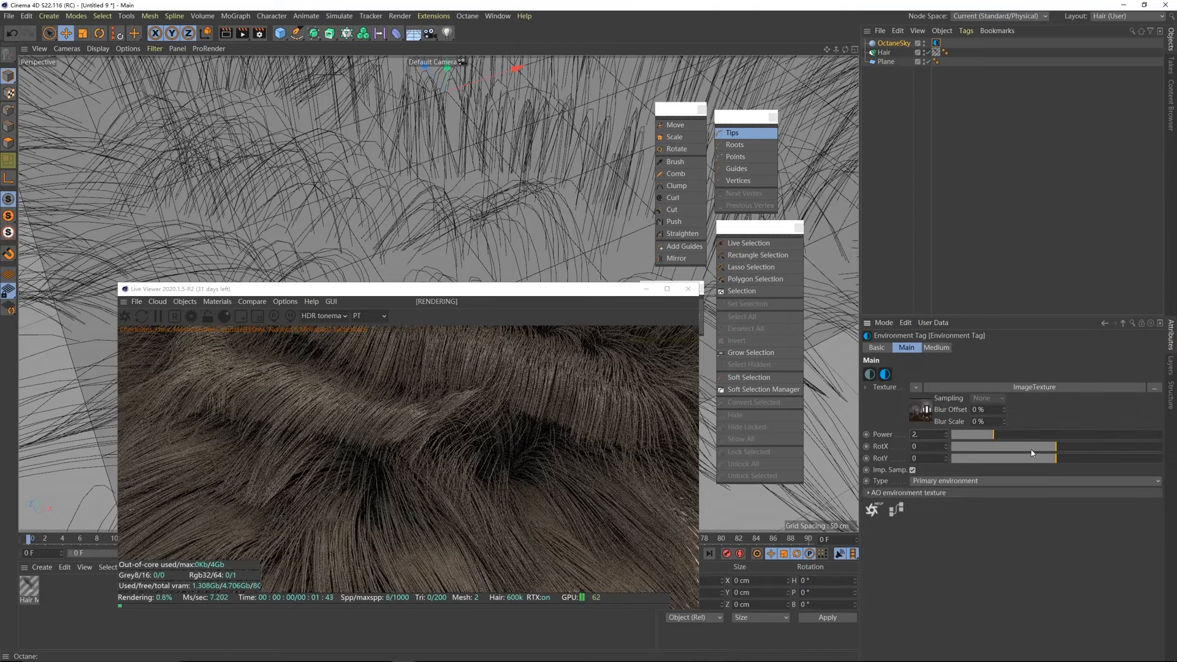
- Rotate the HDRI environment to about 0.147 in RotX and 0.218 in RotY, examine the rendered fur and close the Live Viewer
drag(1056, 447, 1112, 447)
mouse_move(1056, 459)
mouse_down()
mouse_move(1045, 462)
mouse_move(1083, 451)
mouse_move(1056, 447)
mouse_up()
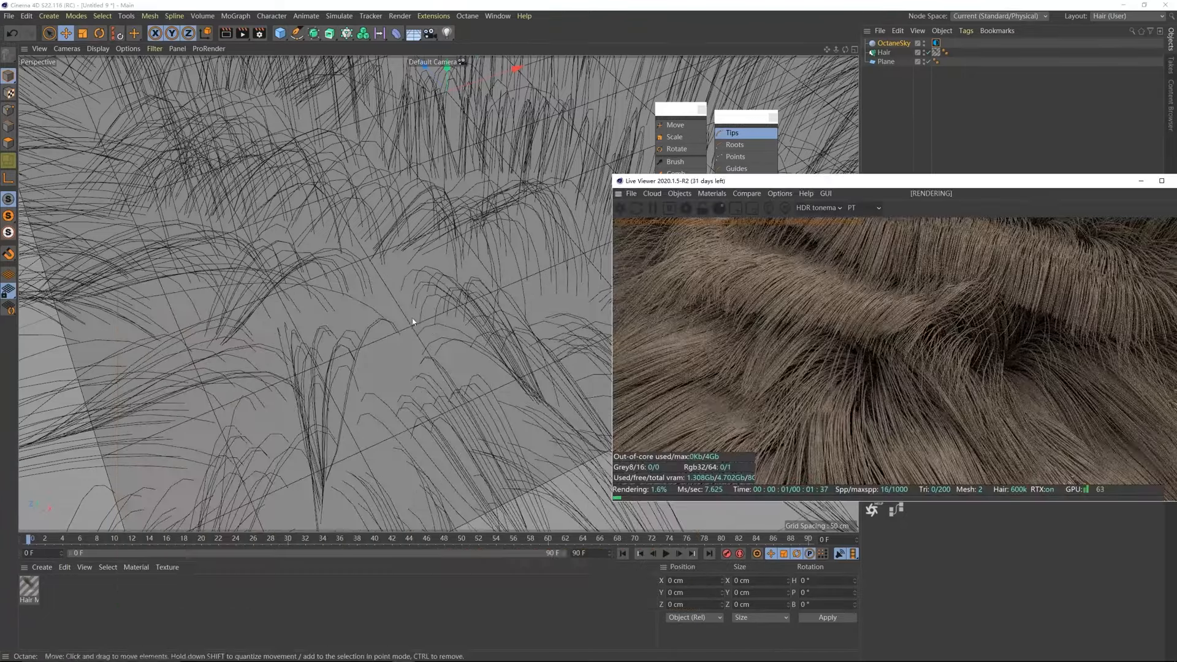
alt+drag(412, 321, 431, 344)
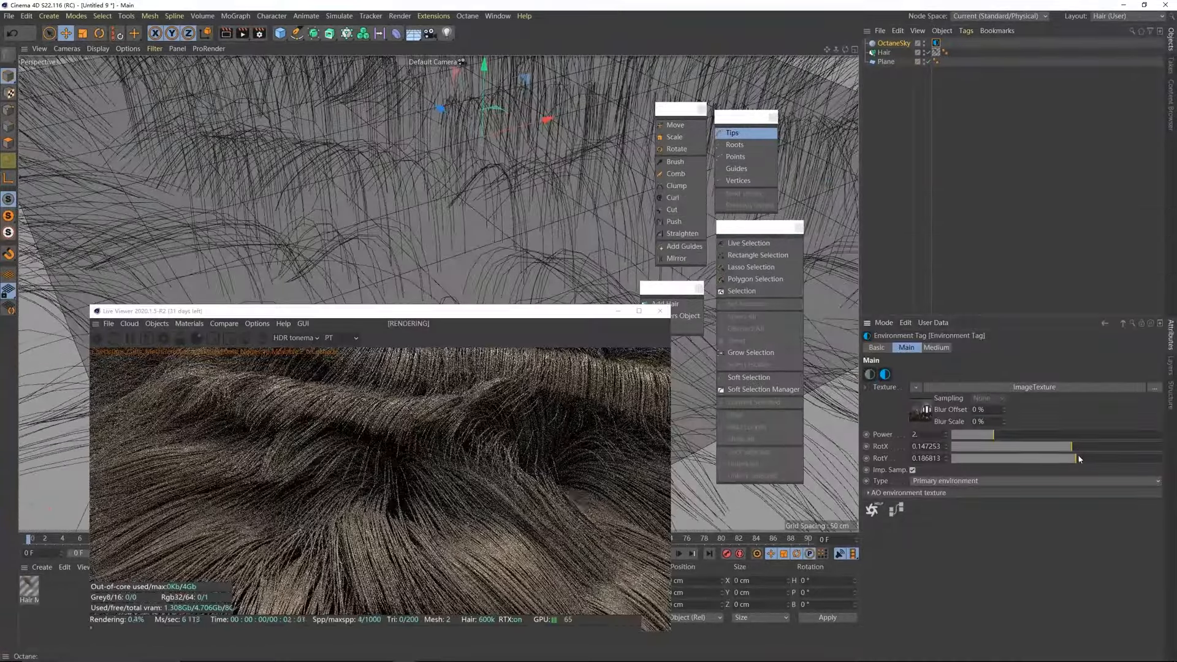
mouse_move(1078, 457)
mouse_down()
mouse_move(1106, 460)
mouse_move(1080, 465)
mouse_up()
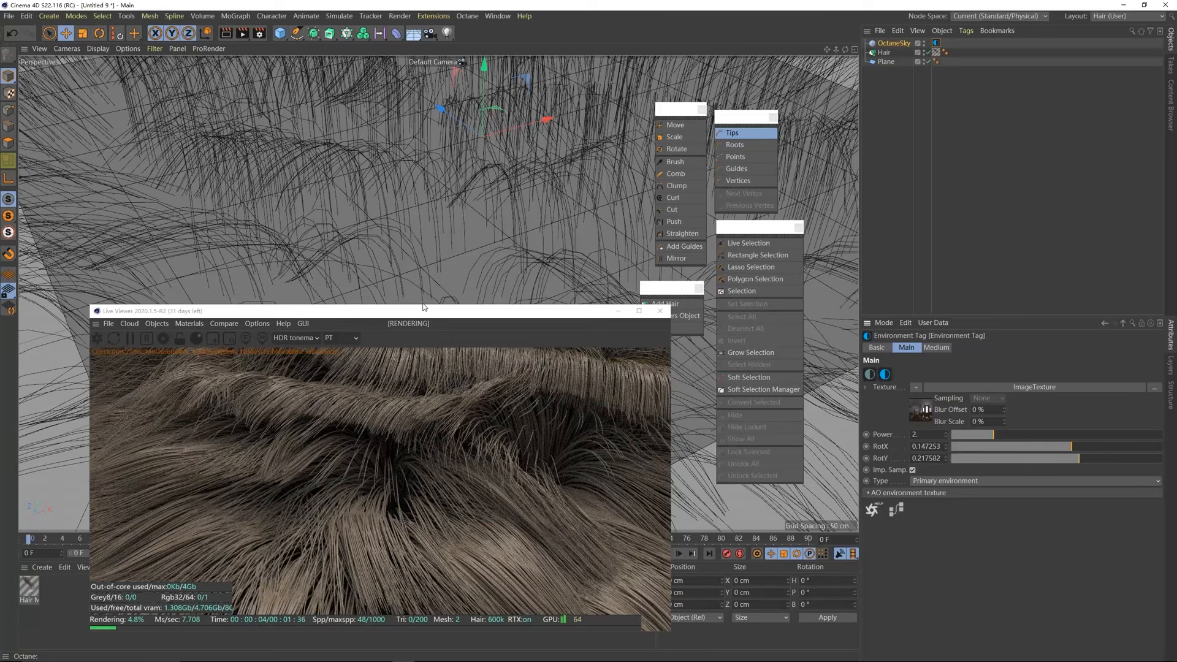
drag(439, 307, 561, 273)
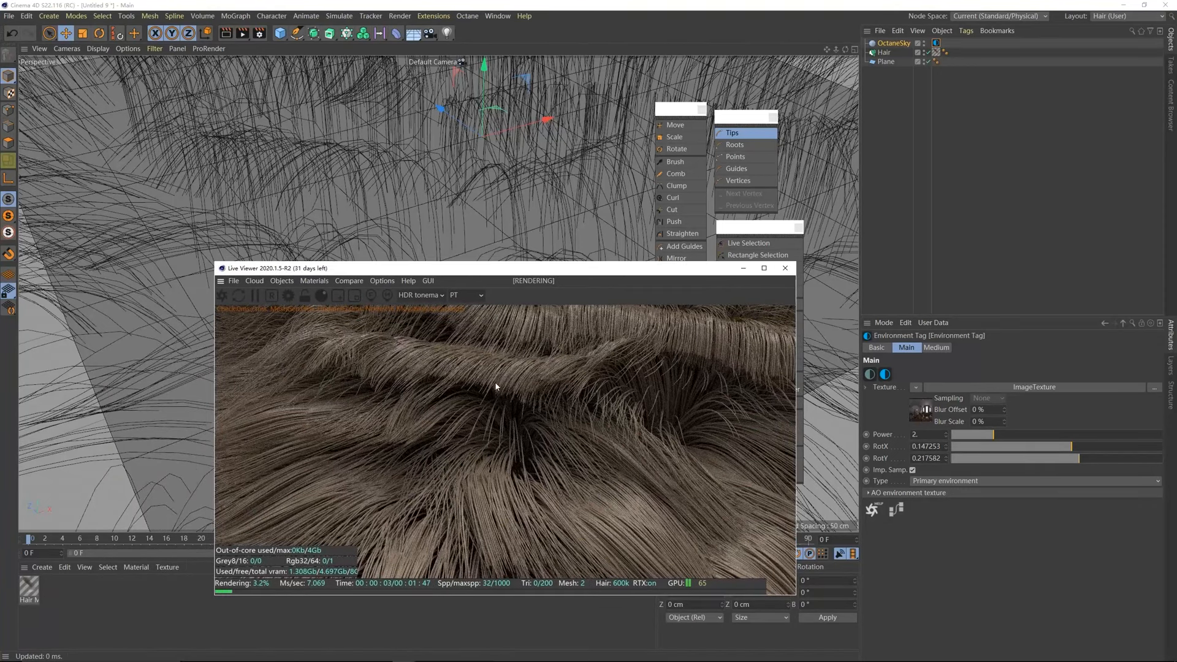
click(785, 269)
- Set the Hair object's editor display to Hair Lines and deselect the object
click(884, 52)
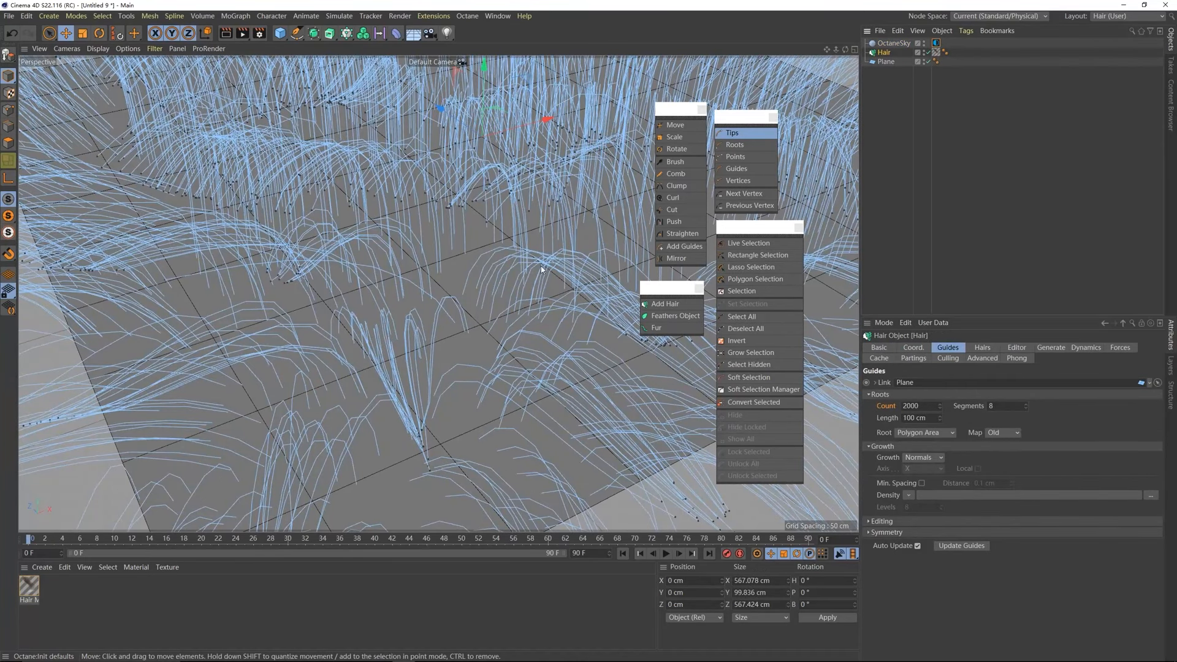
click(1017, 348)
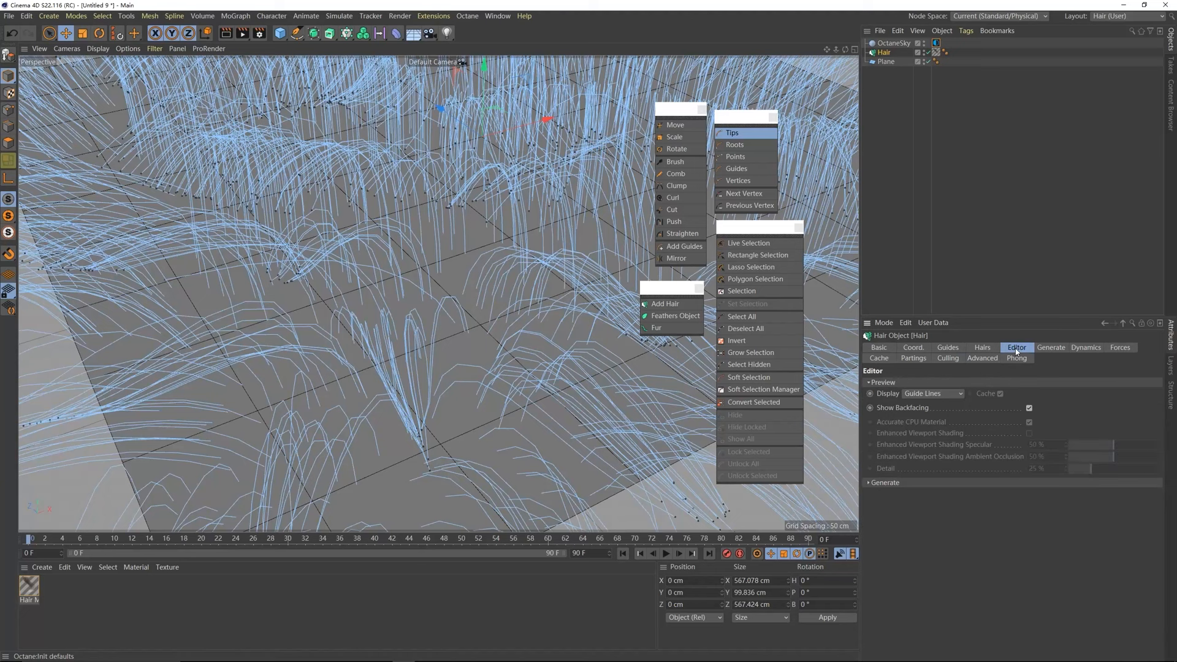
click(918, 394)
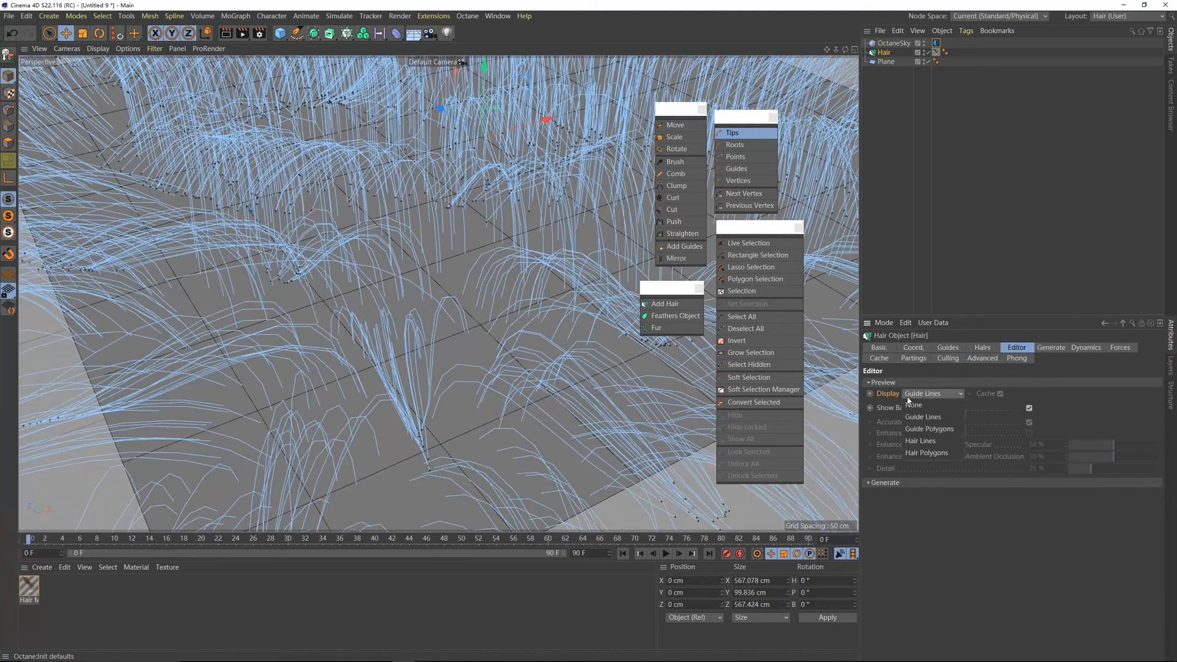
click(925, 442)
click(965, 149)
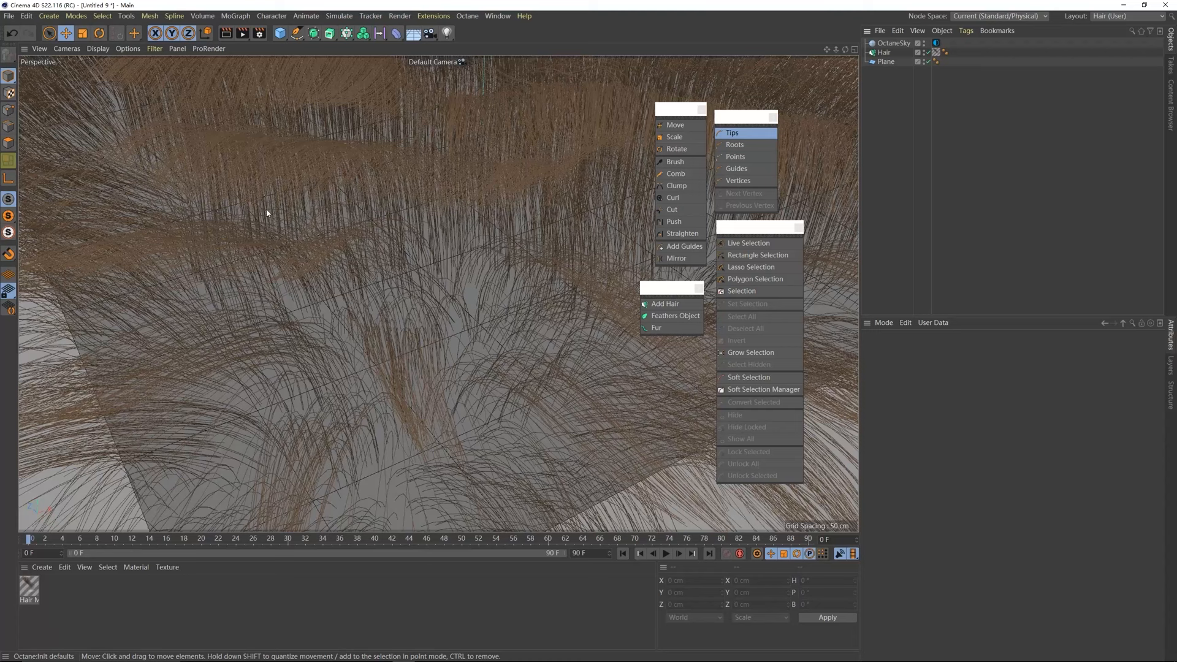
- Open the Hair Mat material and examine its Length, Scale, Kink, Density, Clump, Tighten and Frizz settings
click(31, 594)
double_click(34, 590)
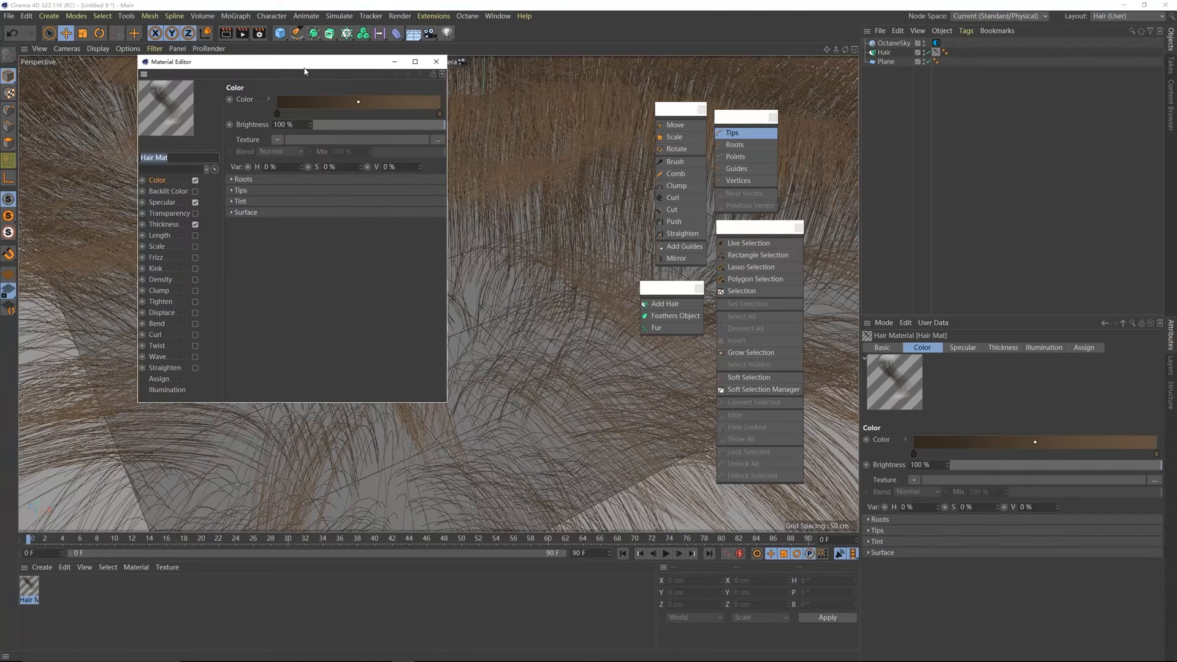
drag(306, 65, 842, 113)
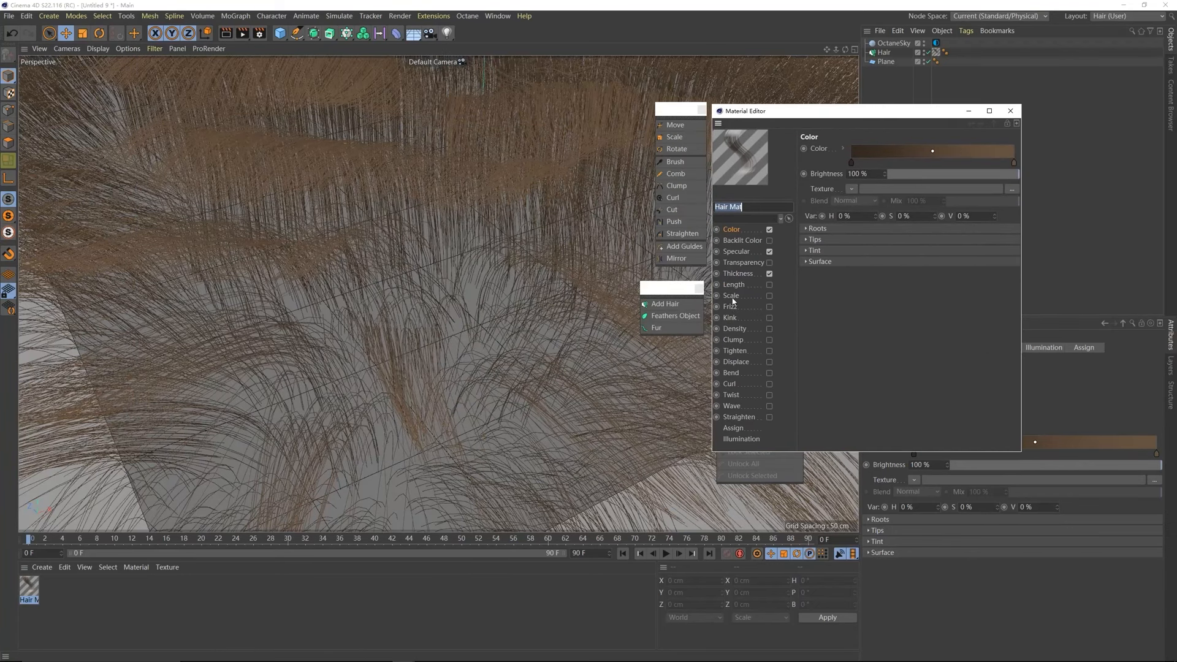
click(736, 286)
click(739, 297)
click(736, 318)
click(736, 330)
click(734, 340)
click(735, 351)
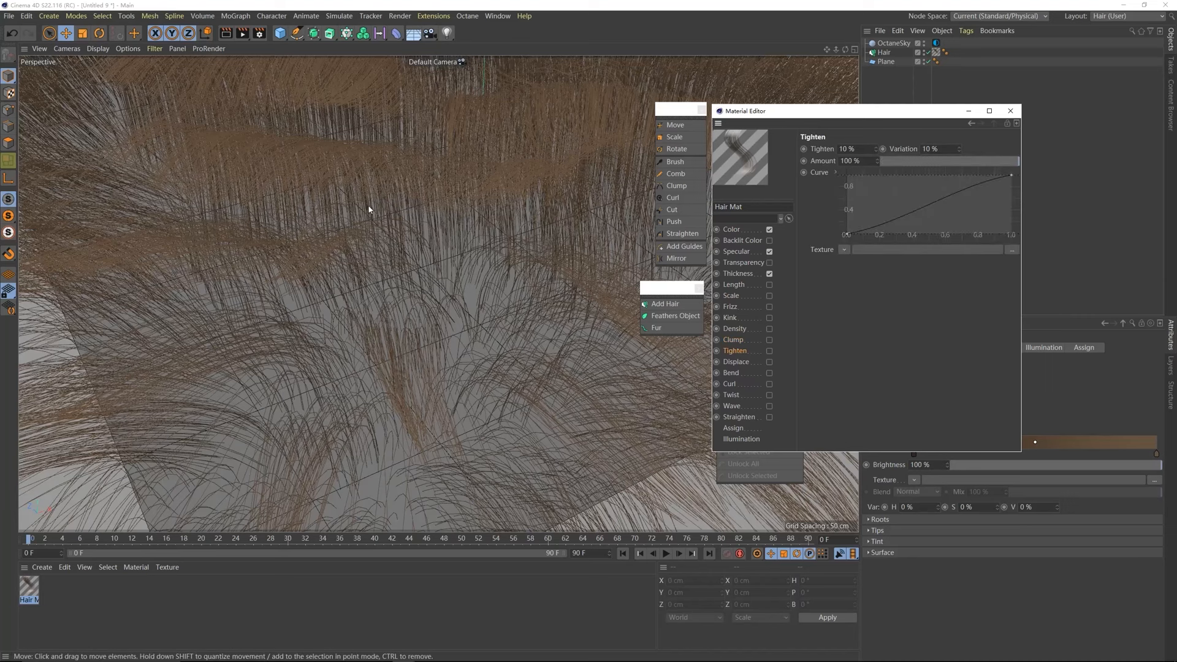
click(740, 308)
click(738, 318)
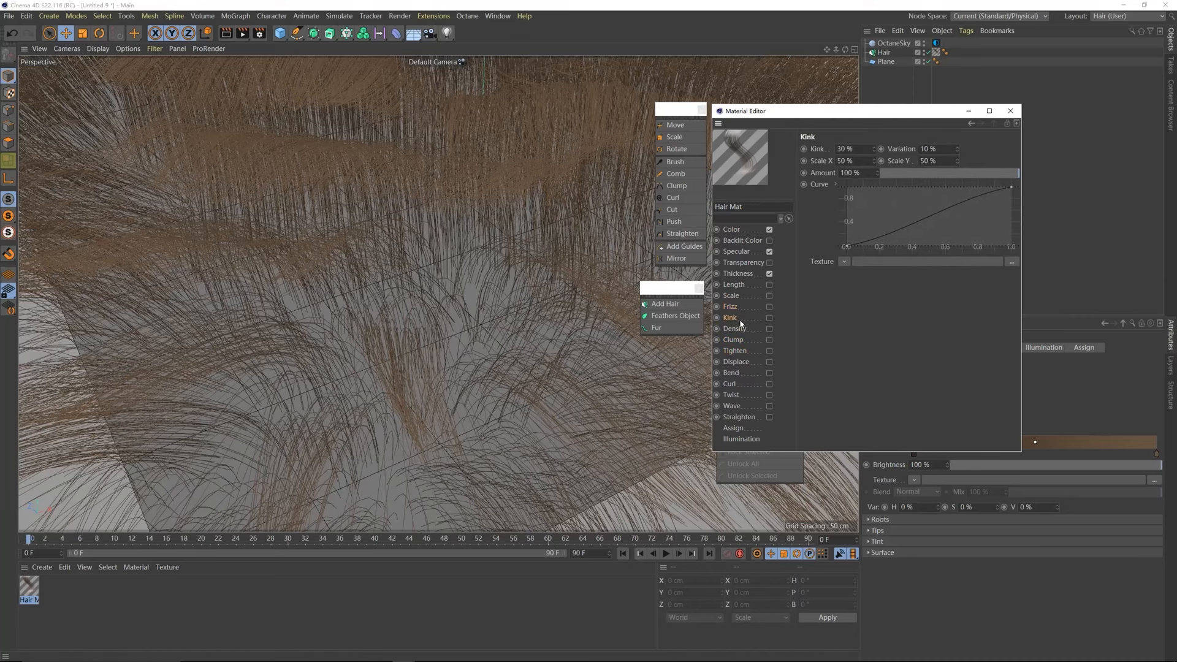
click(737, 310)
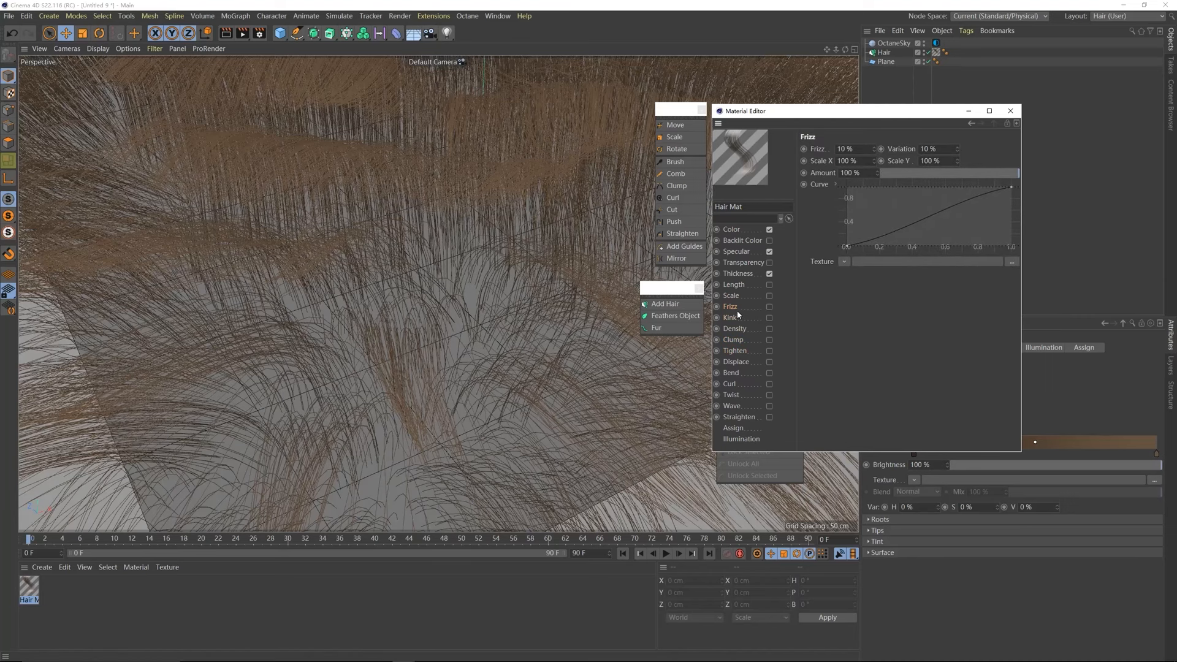
- Try the Frizz, Kink and Clump effects on the hair material one at a time, switching each off again
click(770, 306)
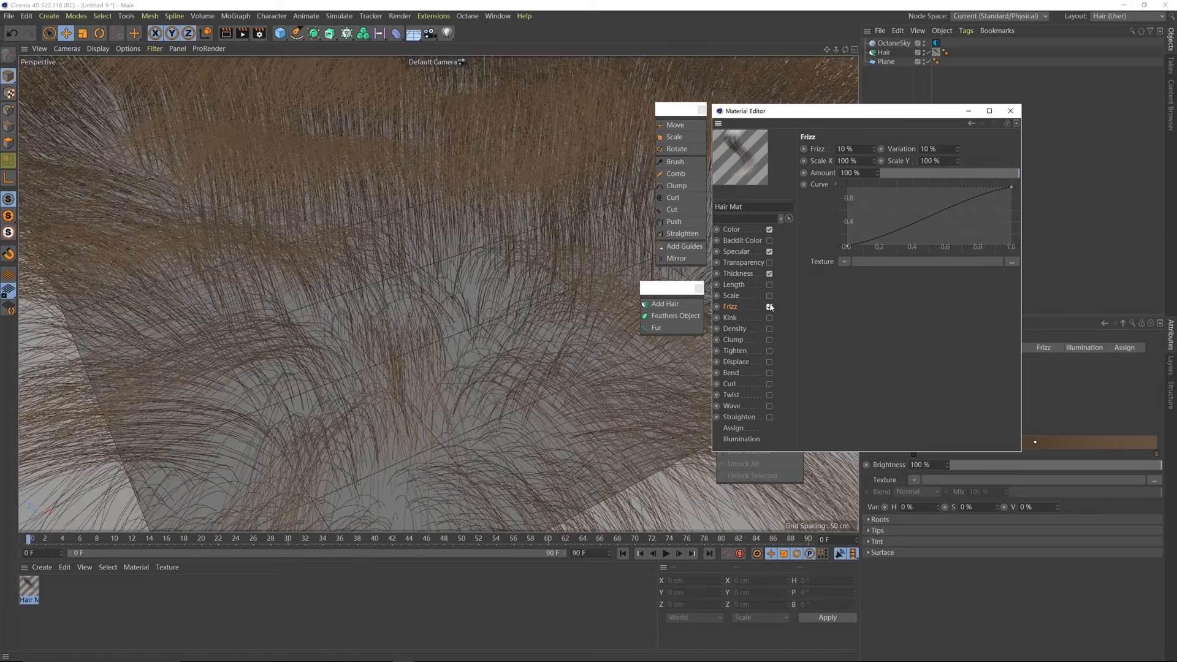
click(770, 307)
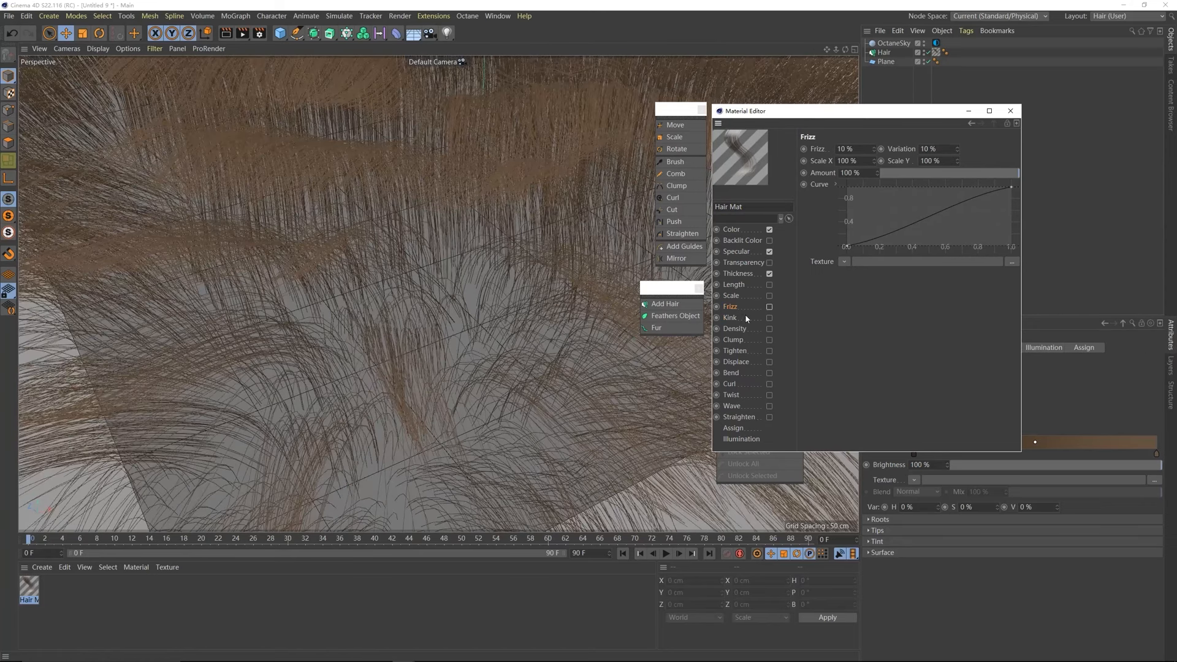
click(738, 318)
click(770, 318)
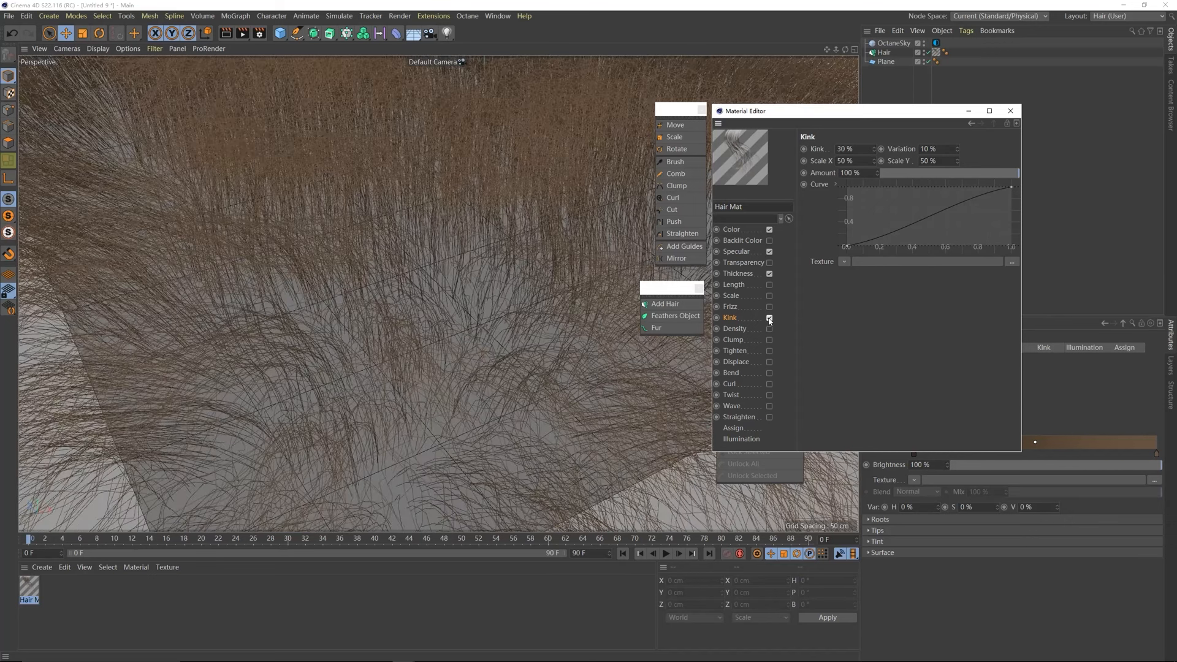
click(770, 319)
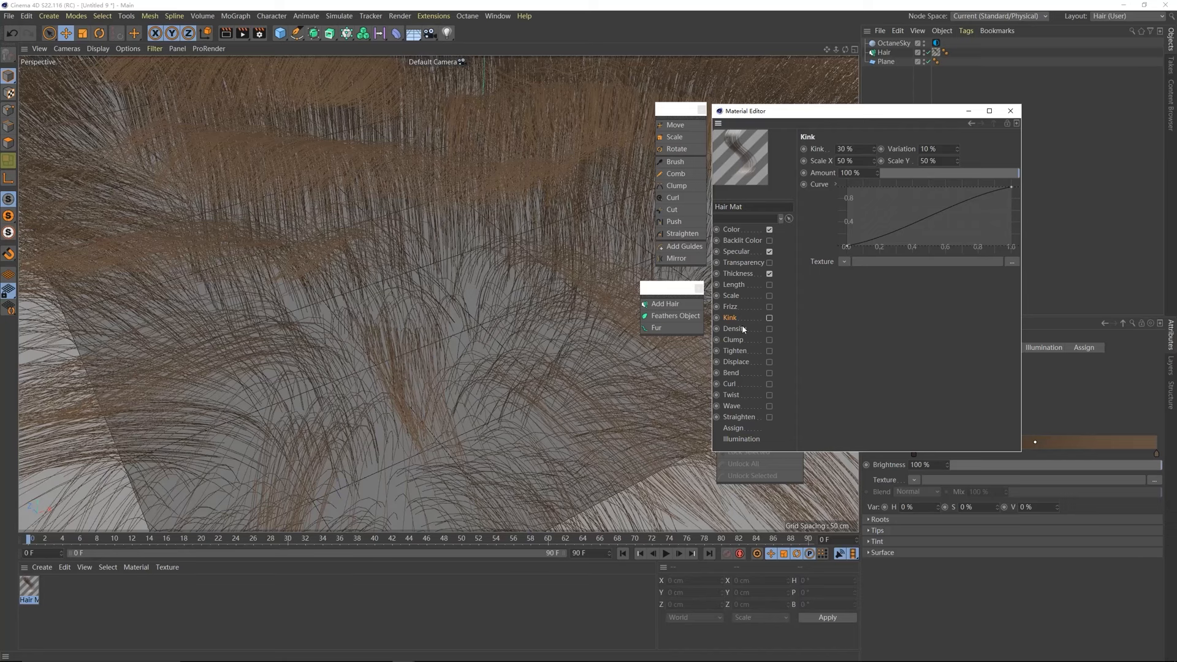
click(751, 340)
click(770, 340)
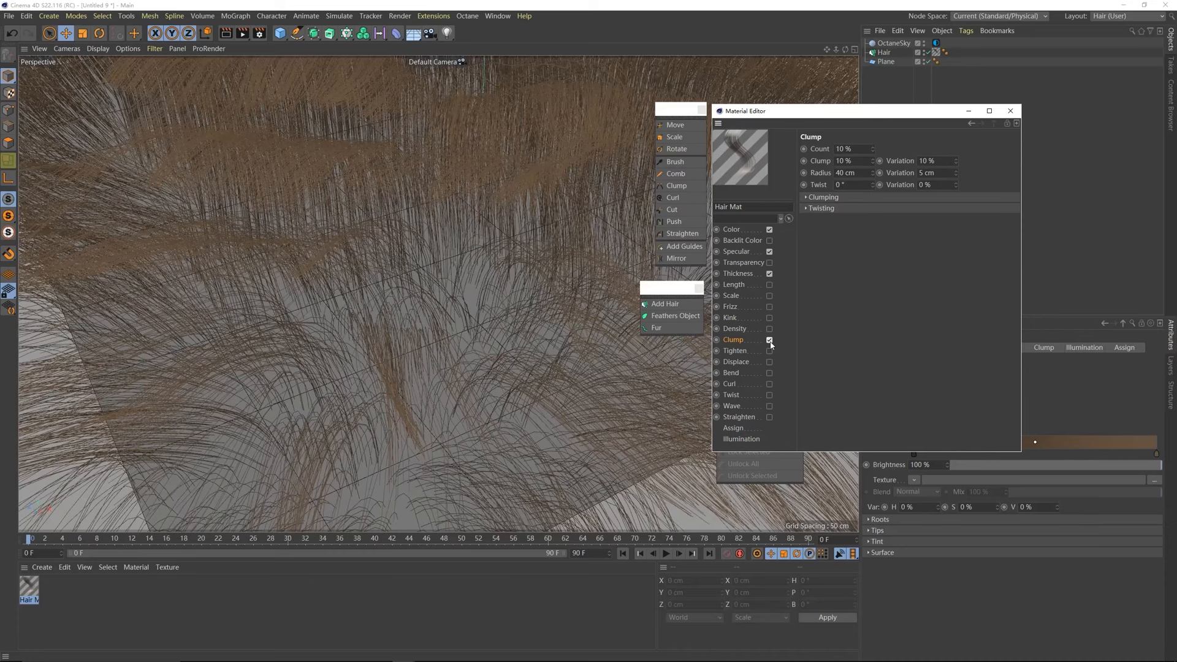
click(770, 341)
- Enable Length in the hair material and set its variation to 40%
click(725, 277)
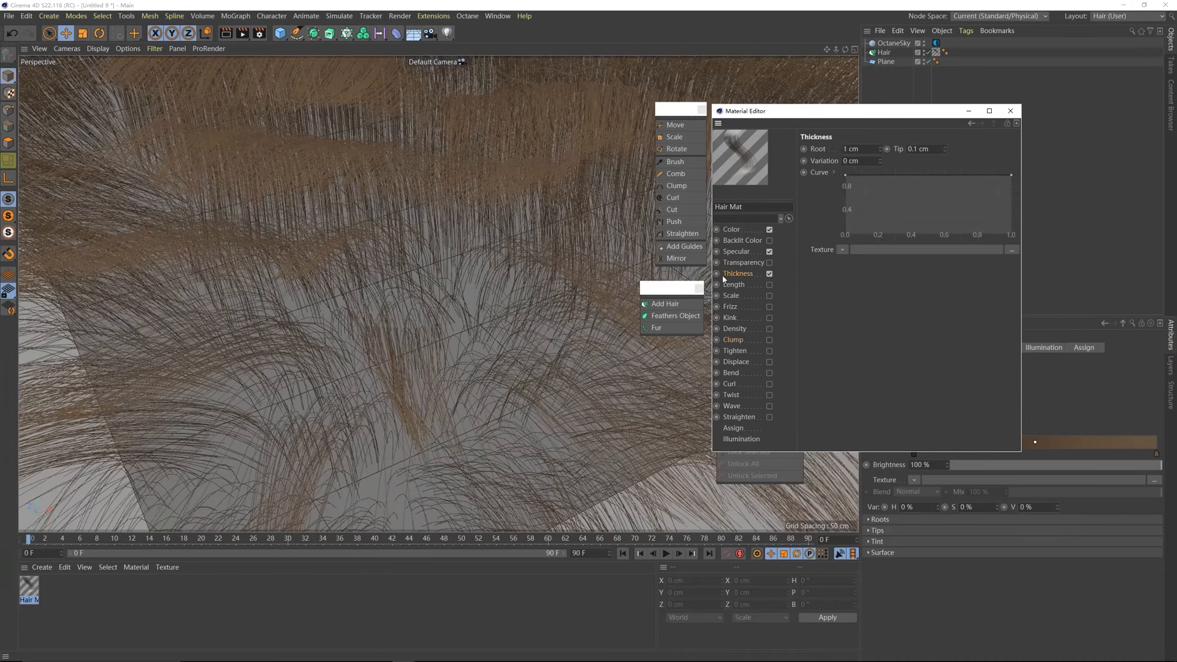
click(734, 285)
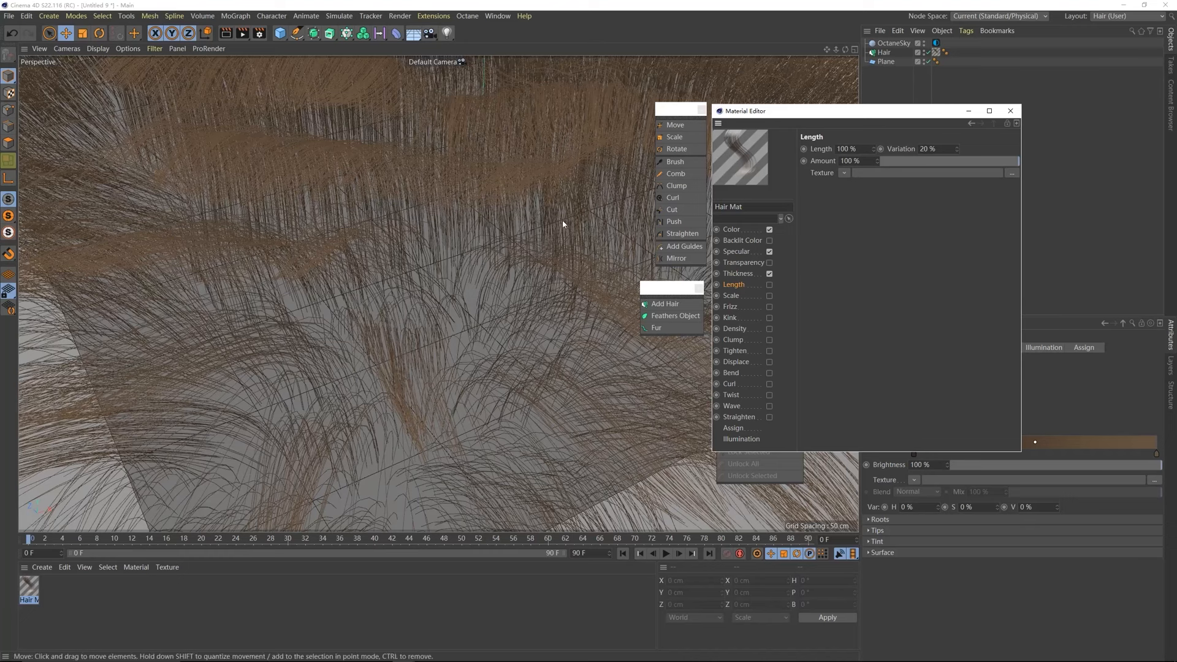
click(769, 285)
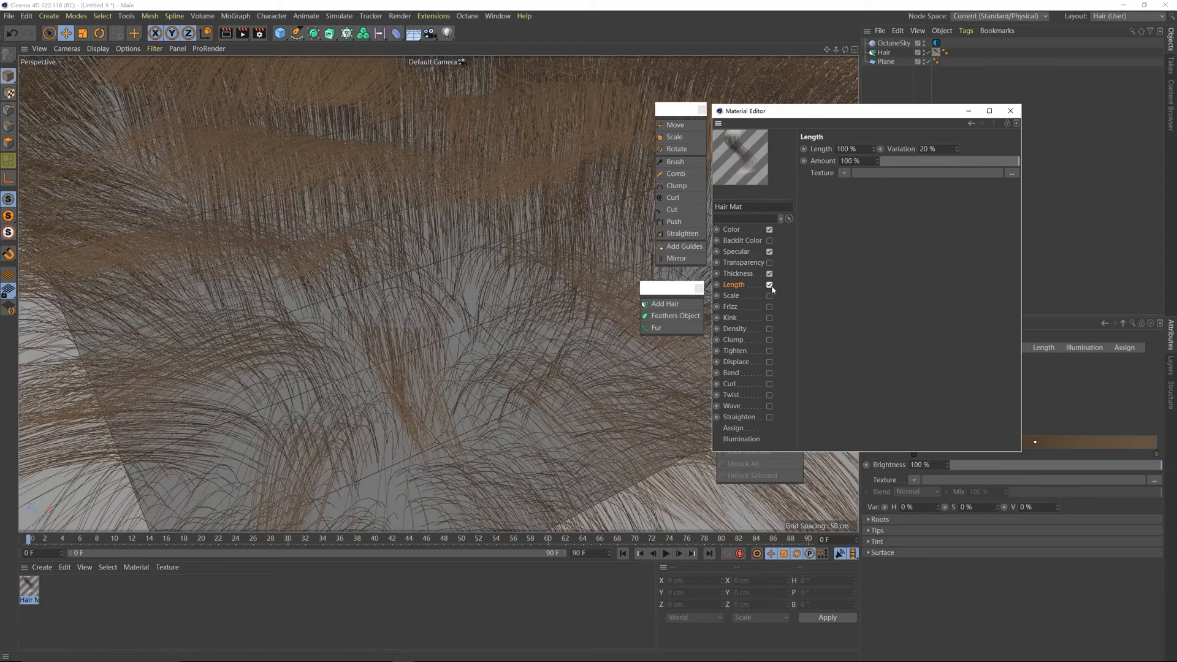
double_click(929, 149)
text(40)
key(Return)
- Set the hair material's root thickness to 0.5 cm with a variation of 0.2 cm
drag(844, 111, 905, 105)
click(805, 287)
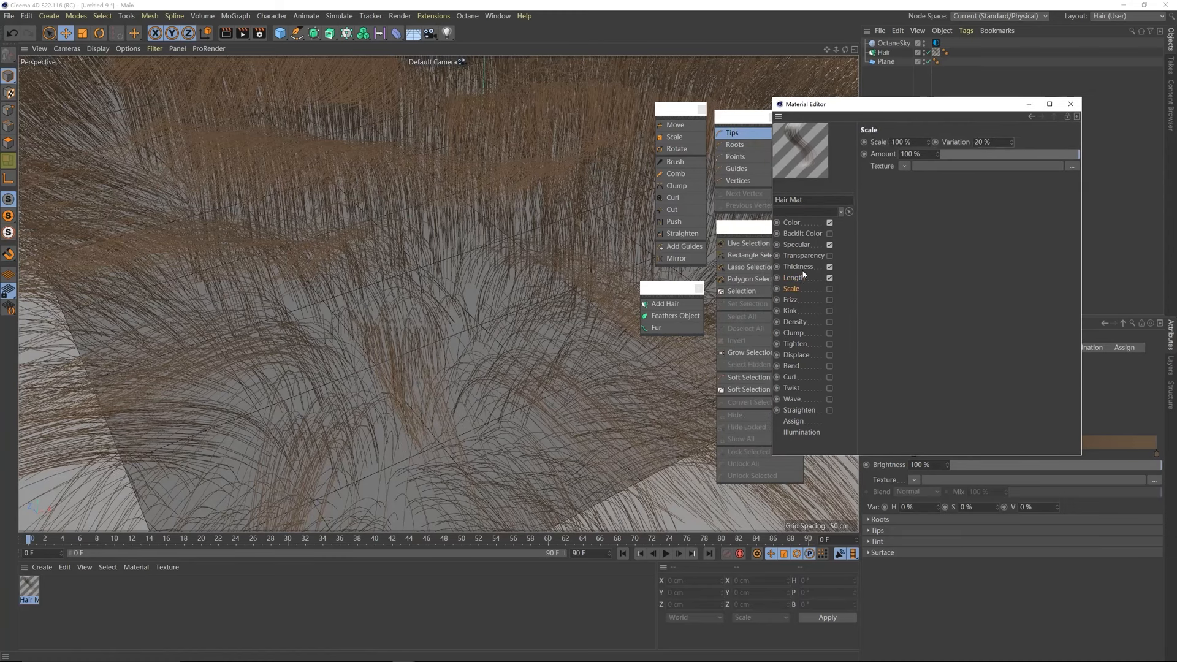
click(799, 268)
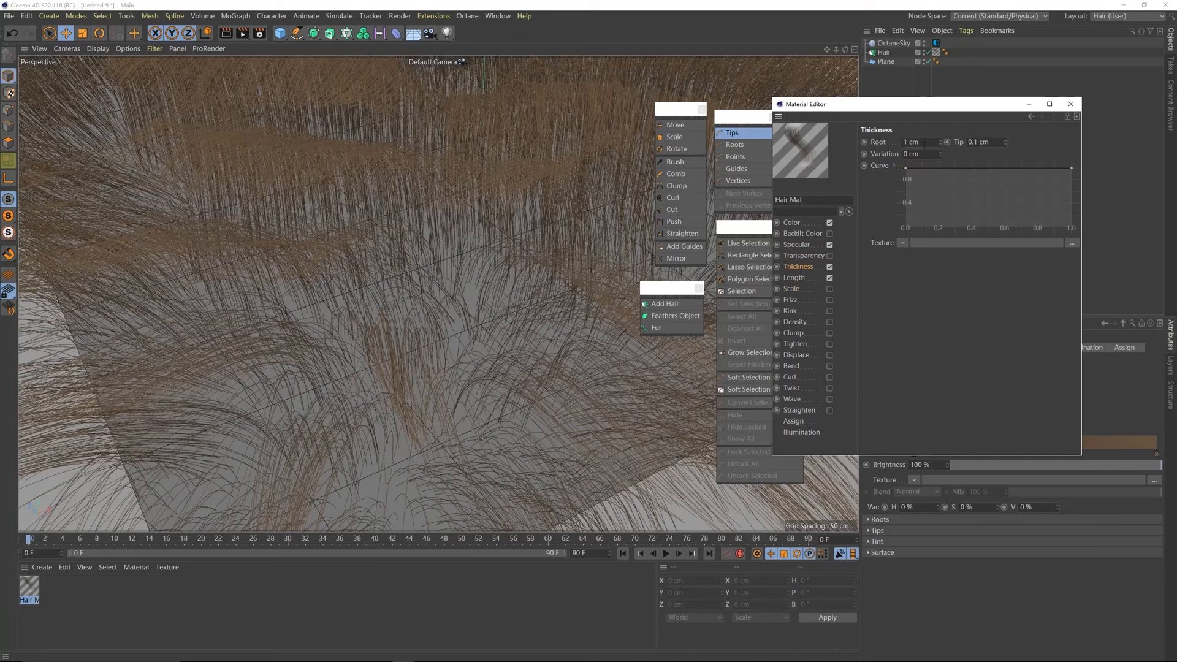
double_click(923, 144)
text(0.5)
key(Return)
double_click(910, 154)
text(0.2)
drag(888, 109, 925, 138)
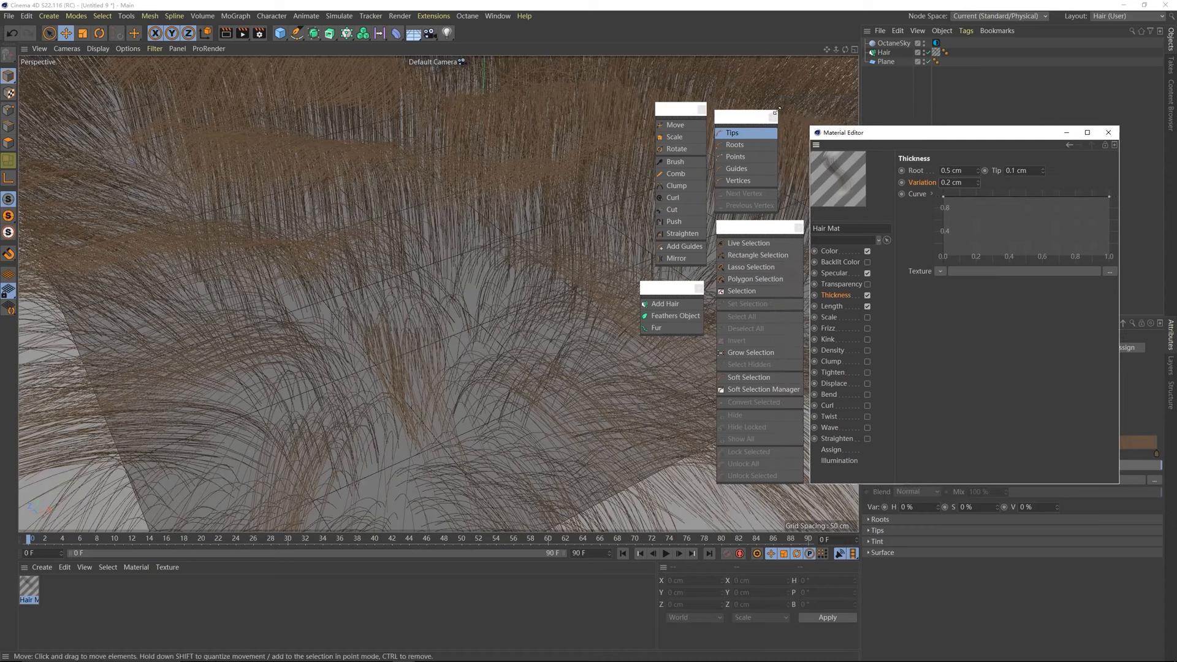
- Open the Octane Live Viewer and start a live render of the fur
click(497, 16)
mouse_move(451, 10)
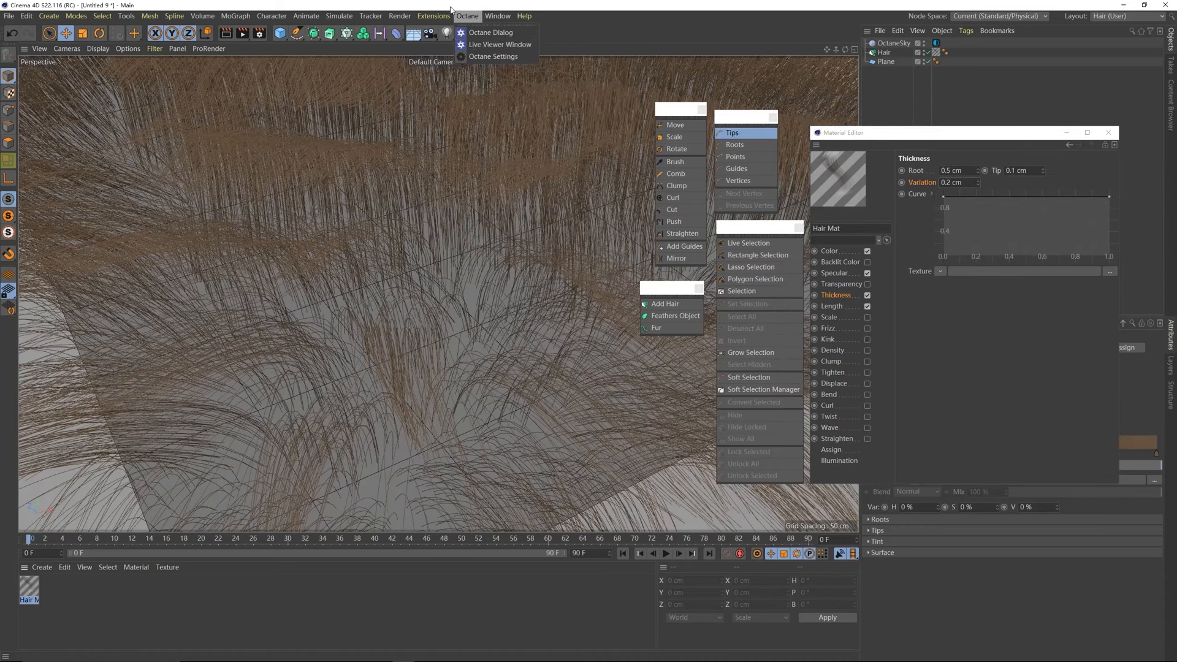
click(474, 45)
drag(407, 178, 432, 153)
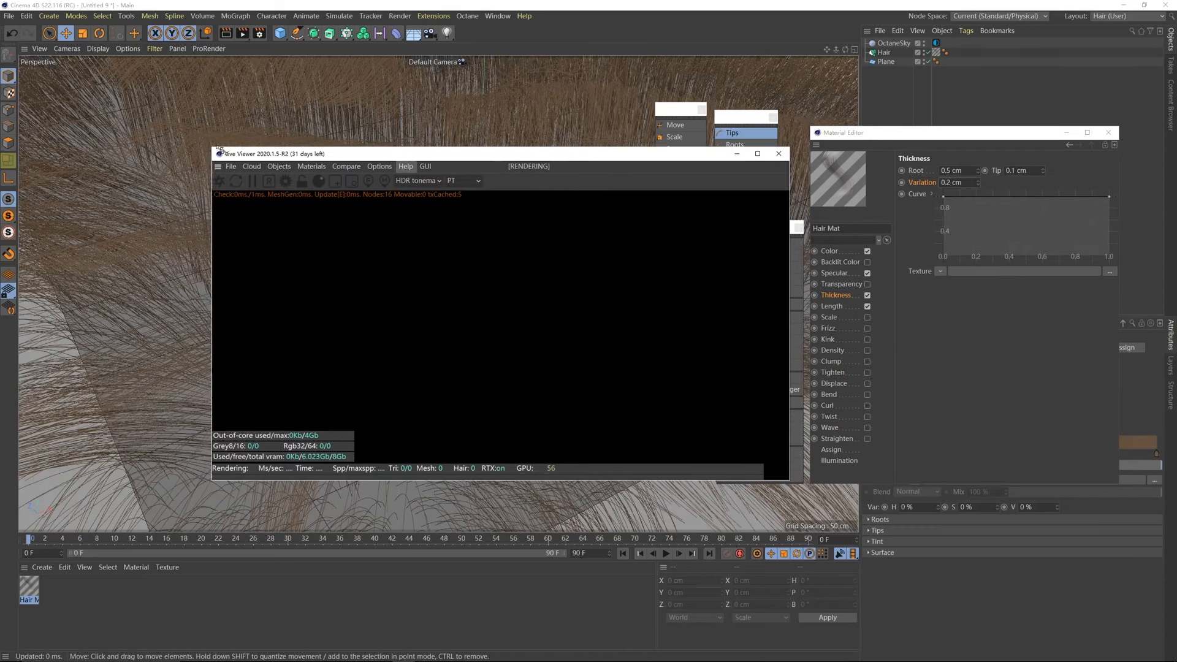
drag(206, 146, 232, 122)
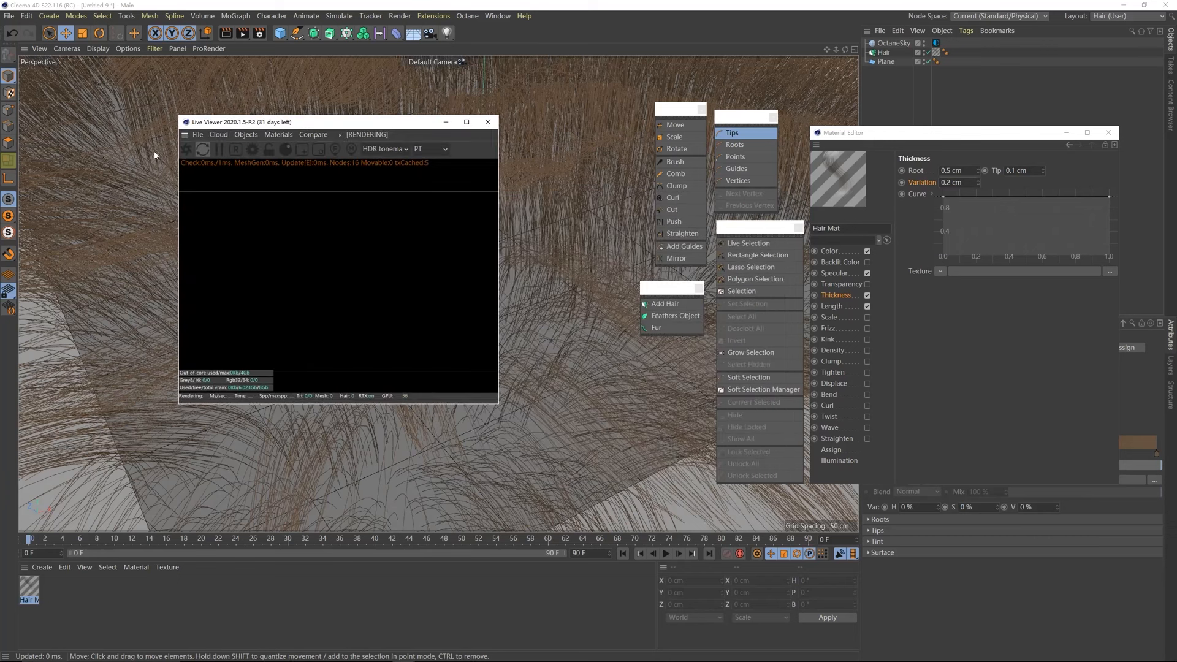
click(186, 149)
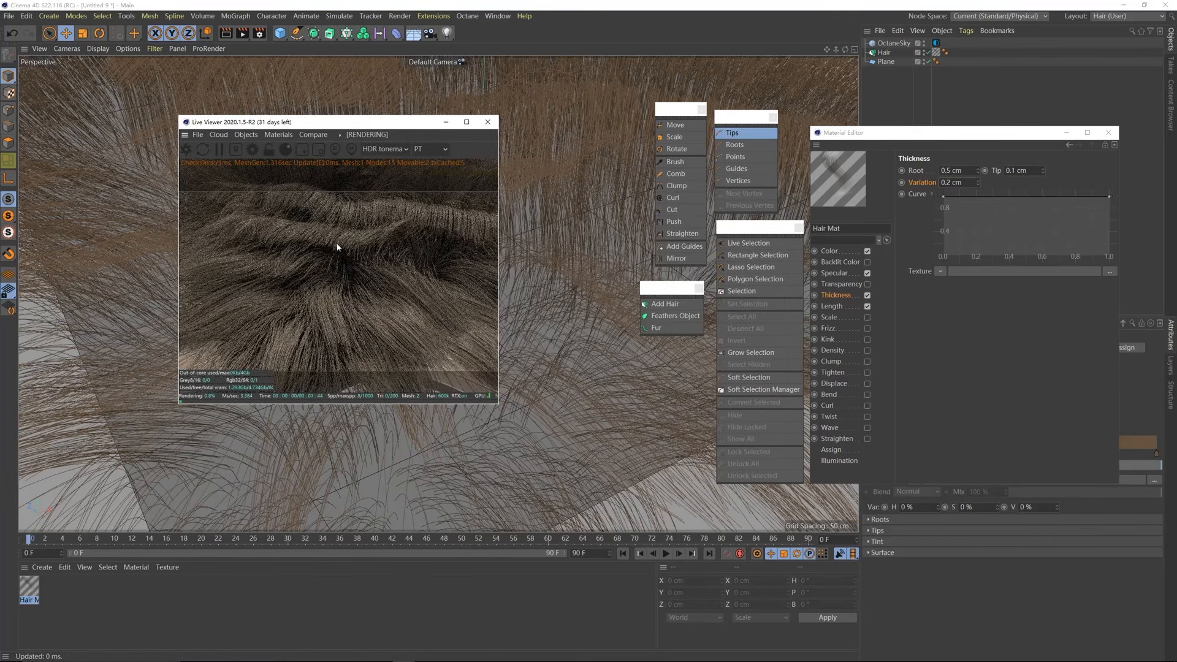
- Try the Kink effect on the hair material in the live render and switch it off again
click(835, 340)
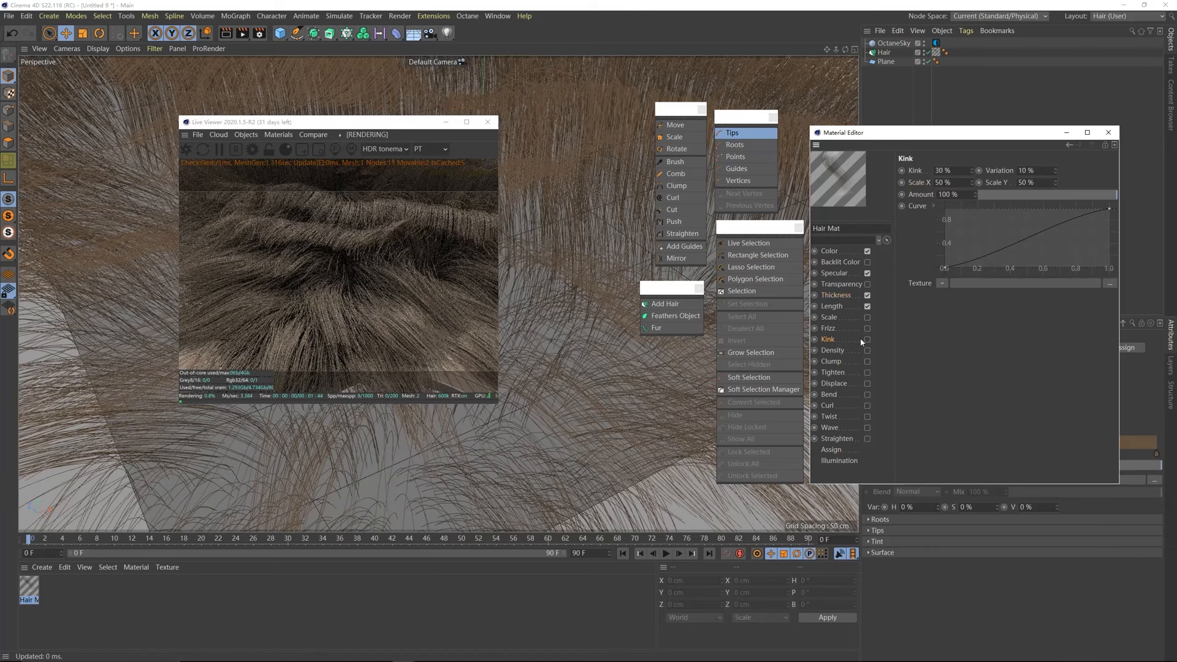
click(867, 339)
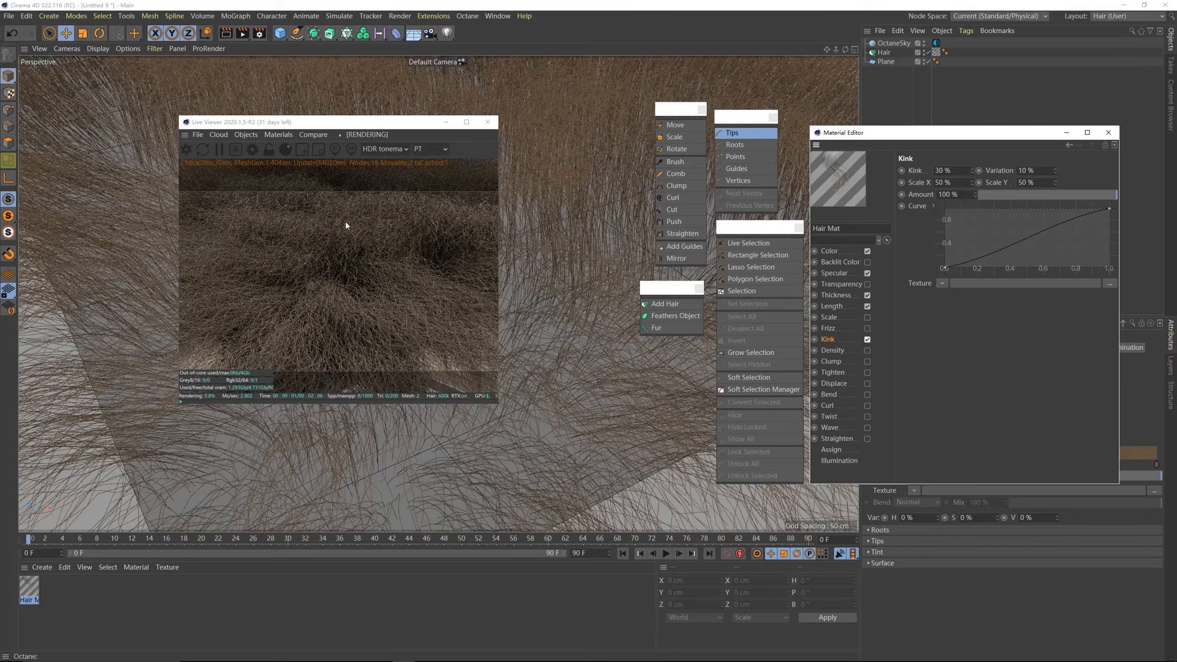
click(868, 340)
click(832, 350)
- Enable Frizz at 3% in the hair material and switch on its Clump effect
click(837, 329)
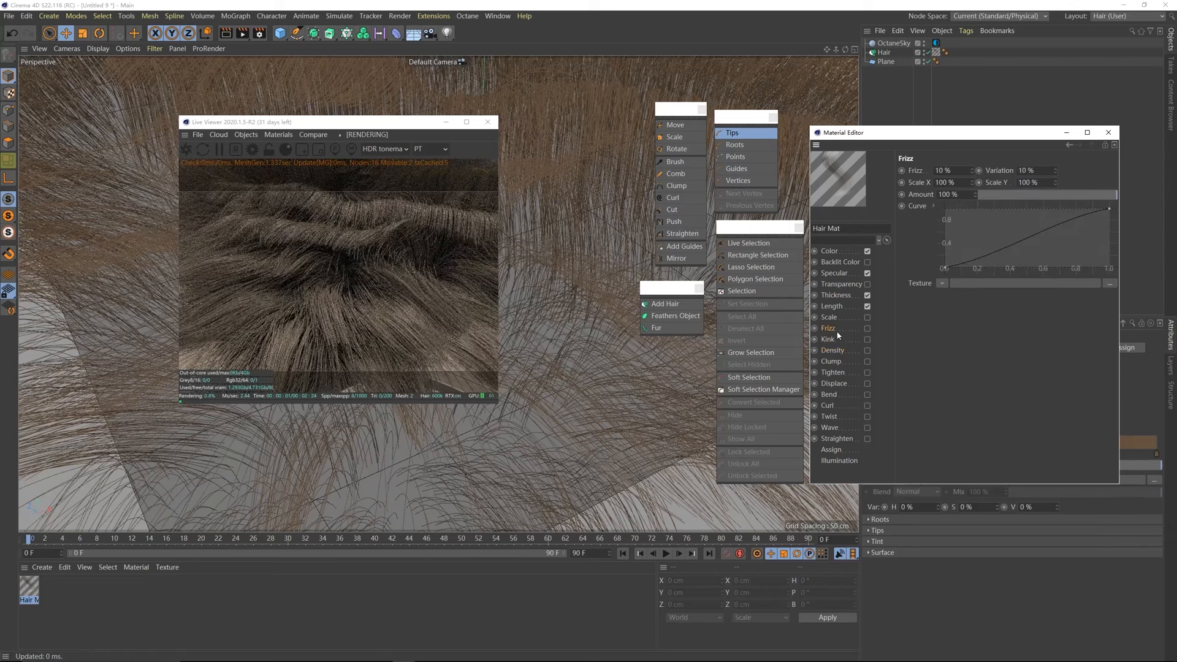
click(868, 329)
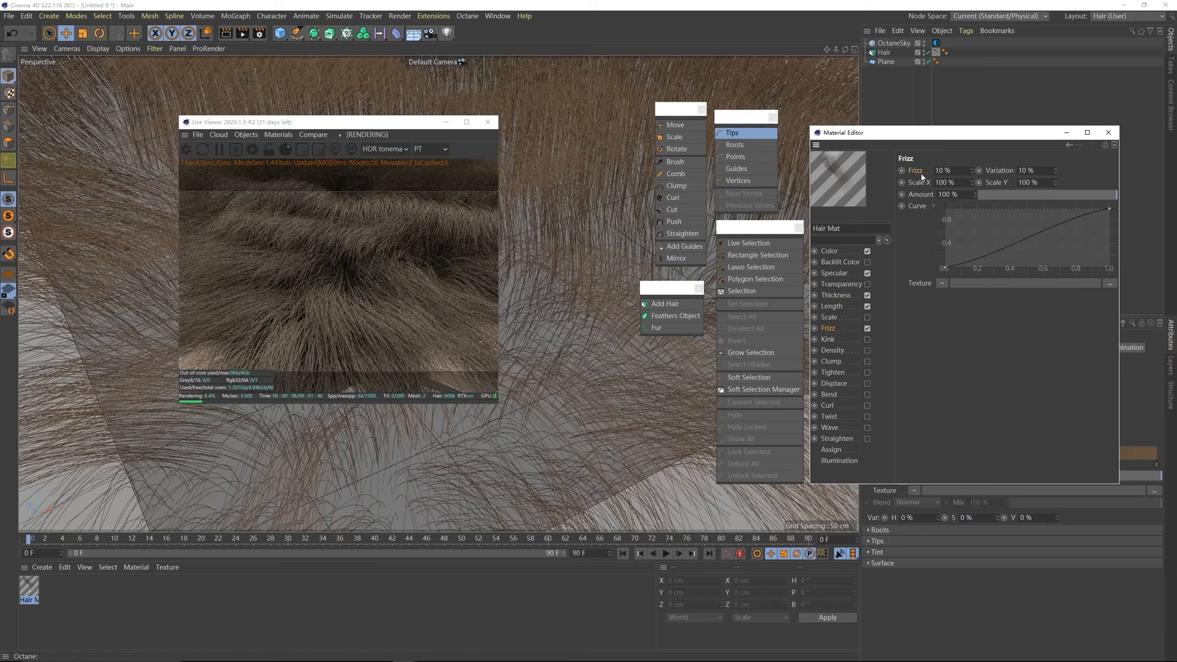
double_click(944, 170)
text(3)
key(Return)
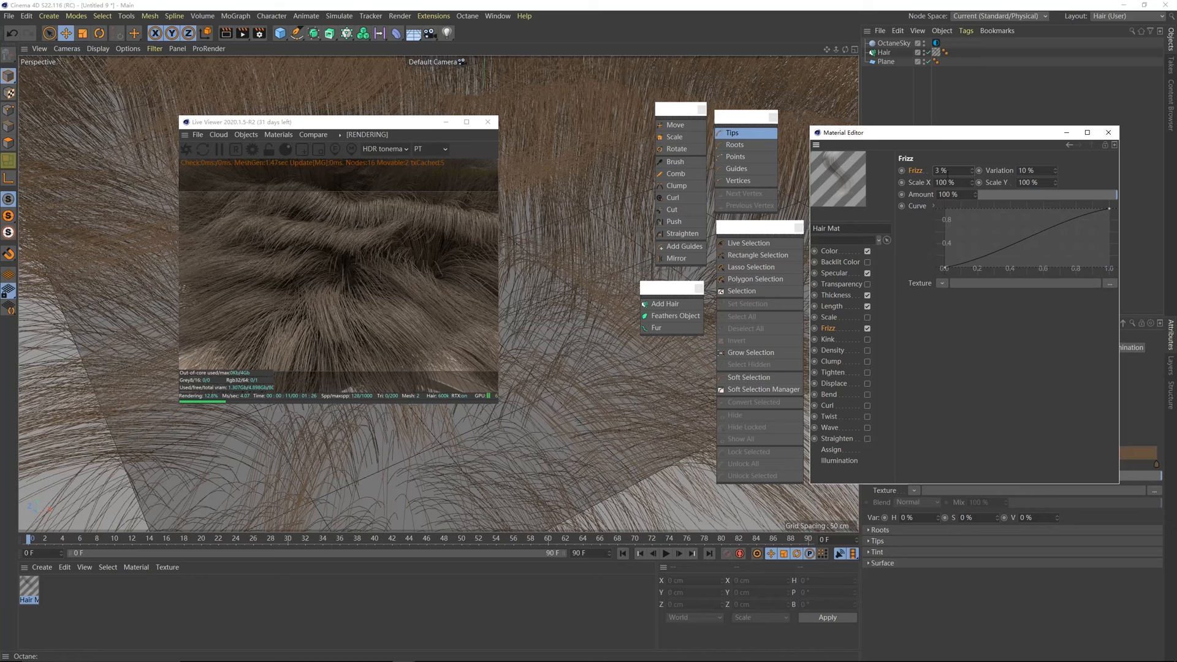
click(943, 171)
drag(936, 139, 932, 156)
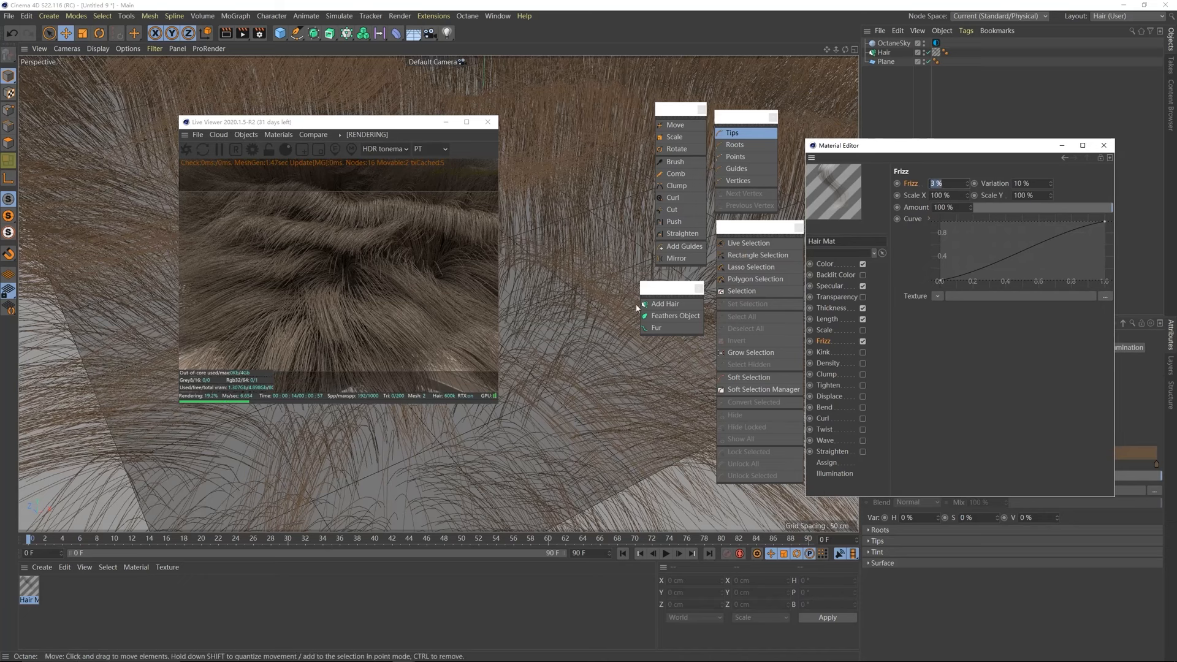
click(827, 376)
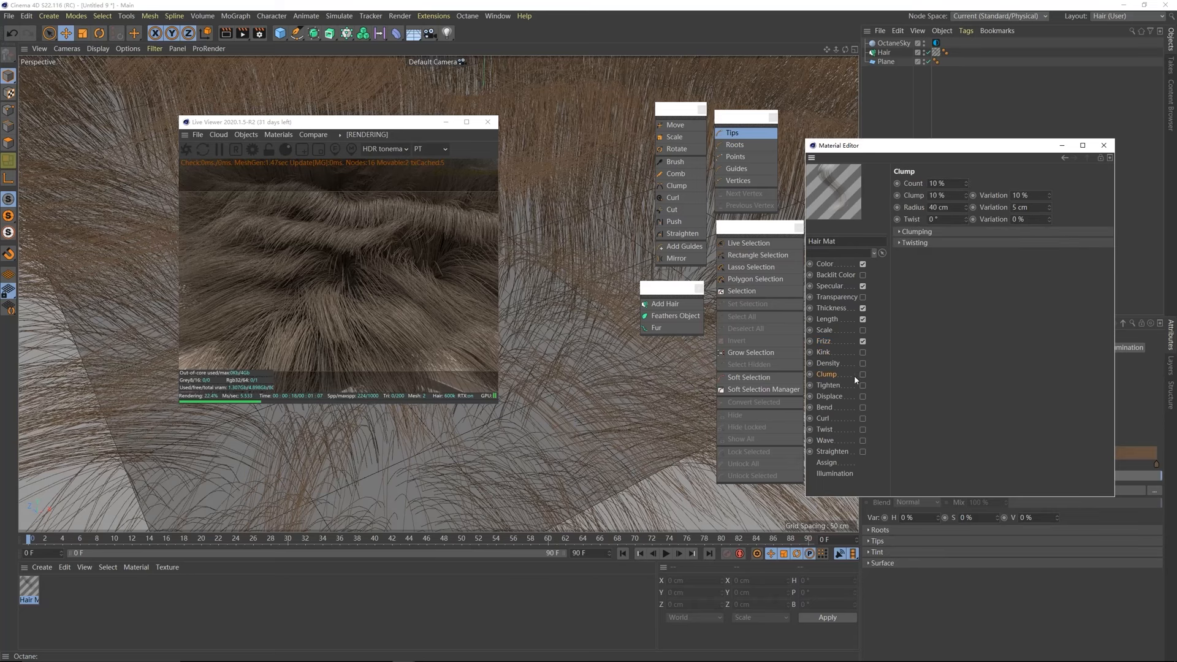
click(863, 375)
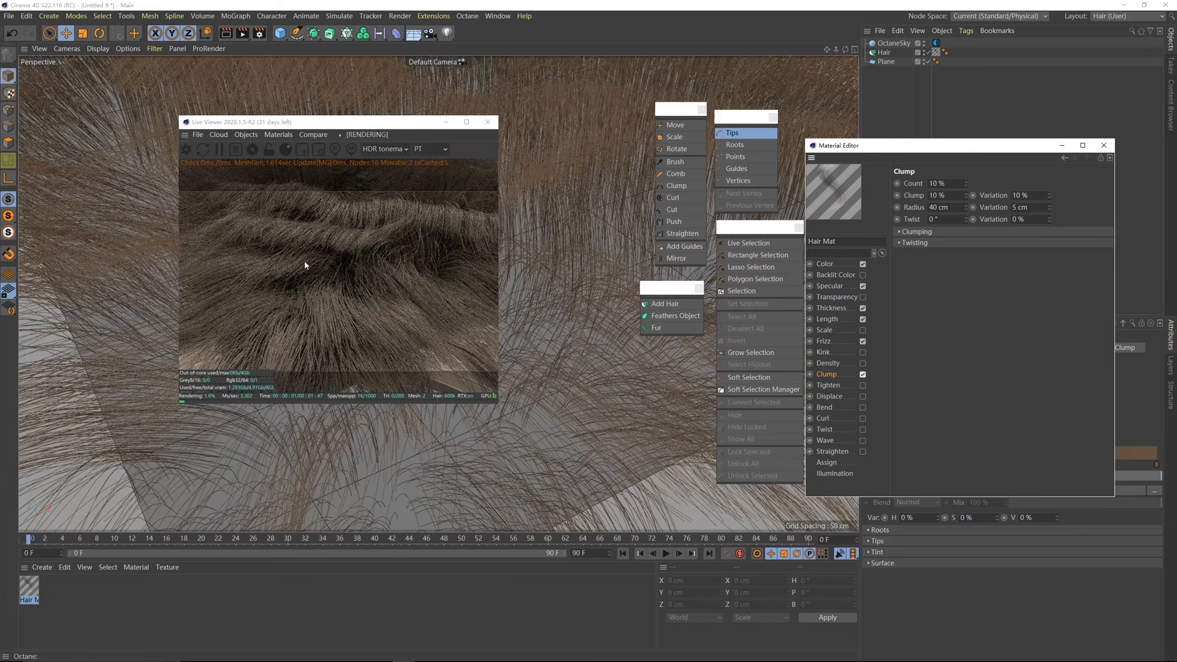
- Try the Tighten effect on the hair material and switch it off again
click(835, 387)
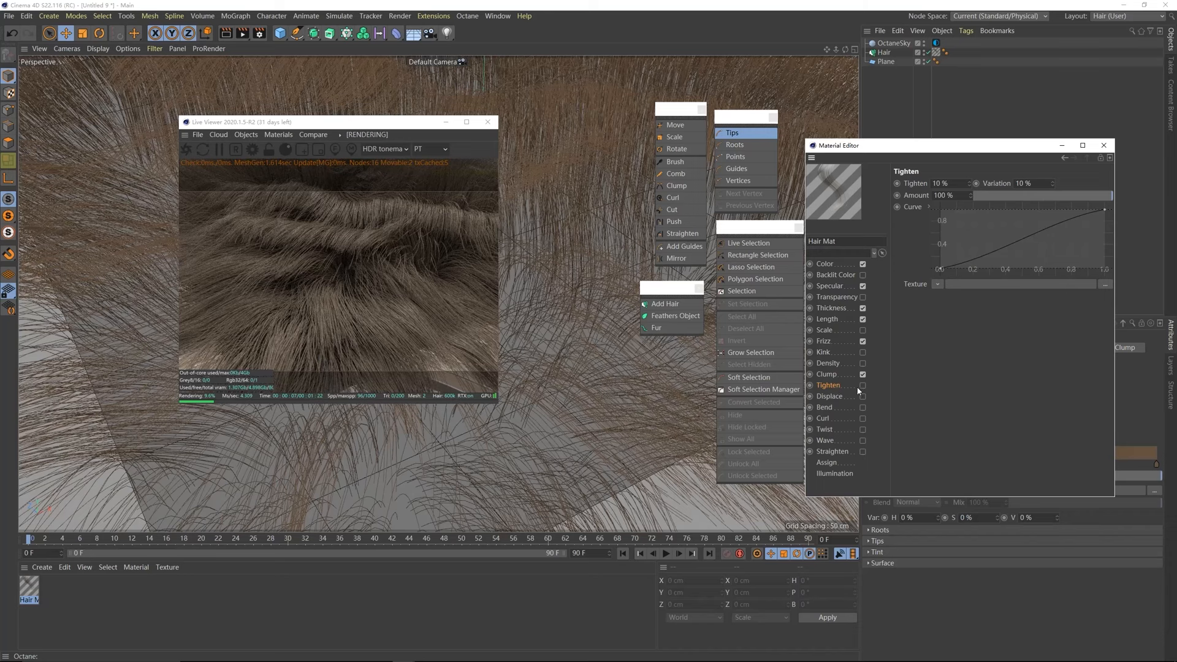
click(863, 386)
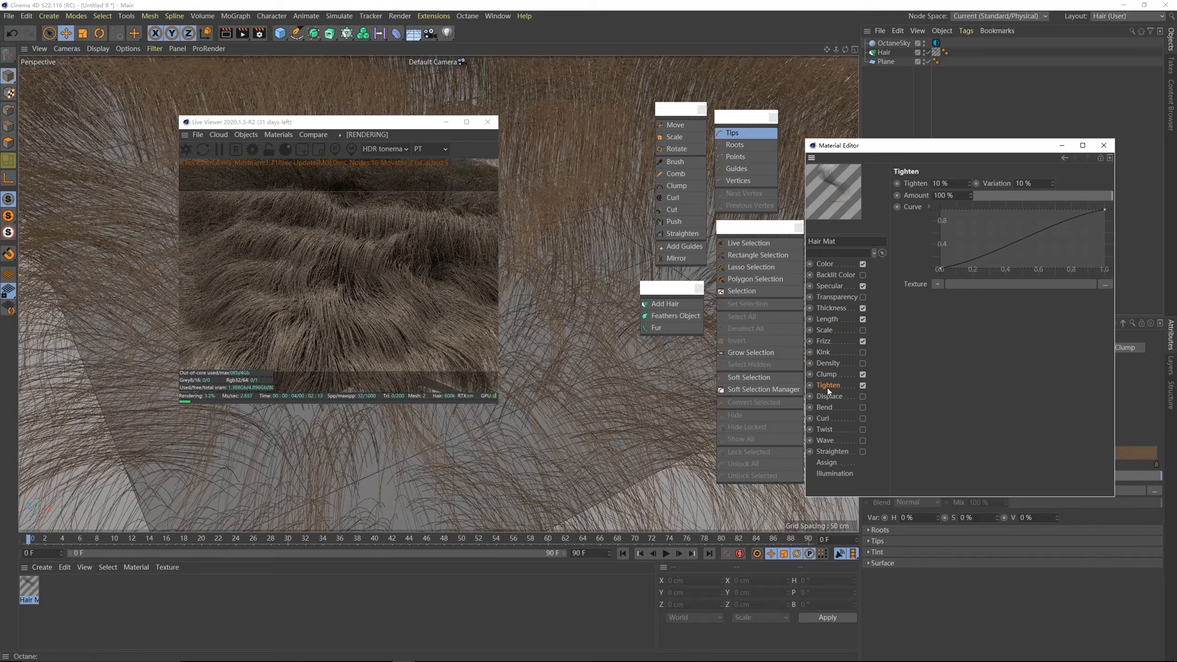
click(863, 385)
- Try adjusting the end point of the hair material's Clump curve and close the material editor
click(826, 374)
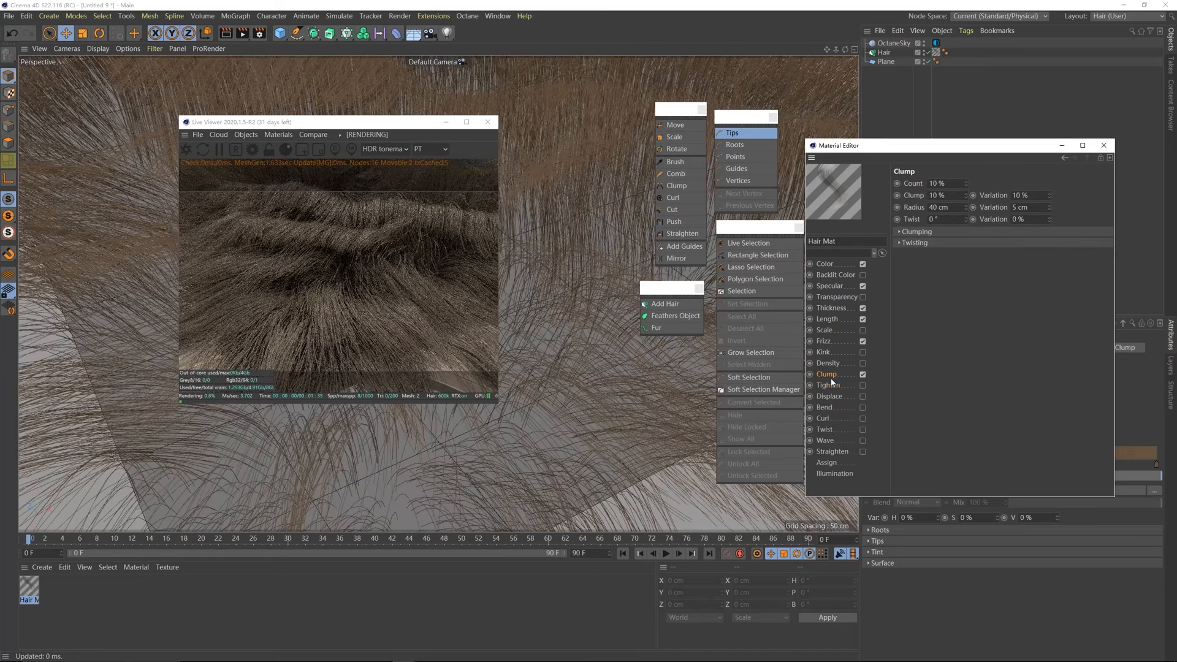
click(923, 233)
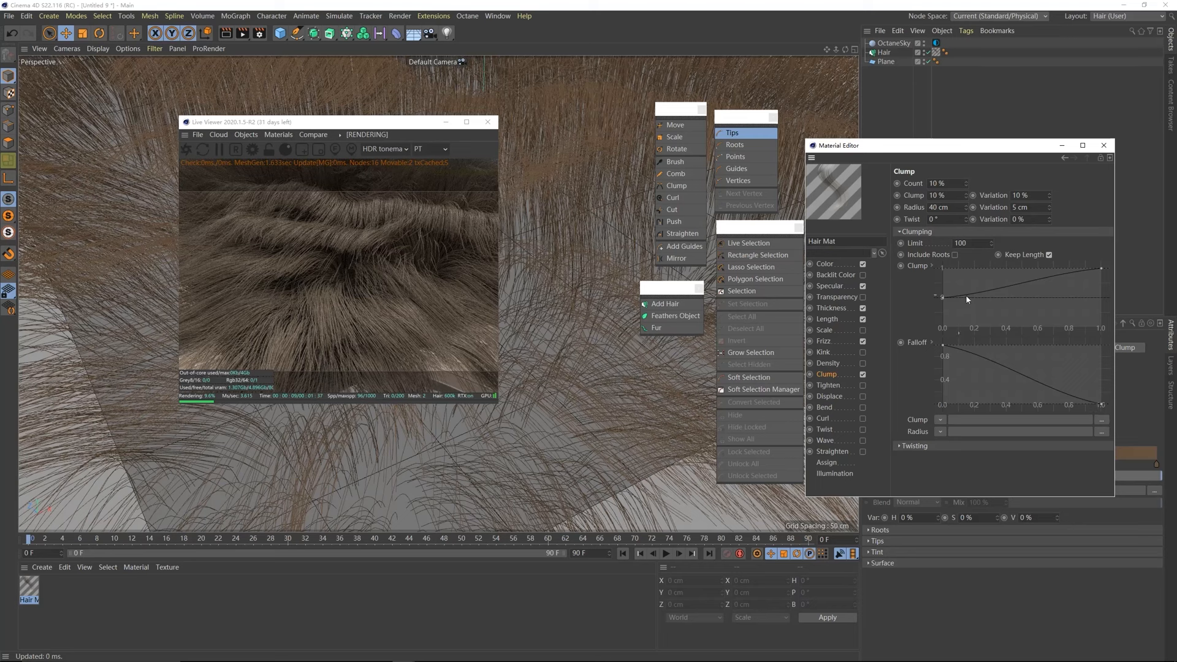
click(1103, 270)
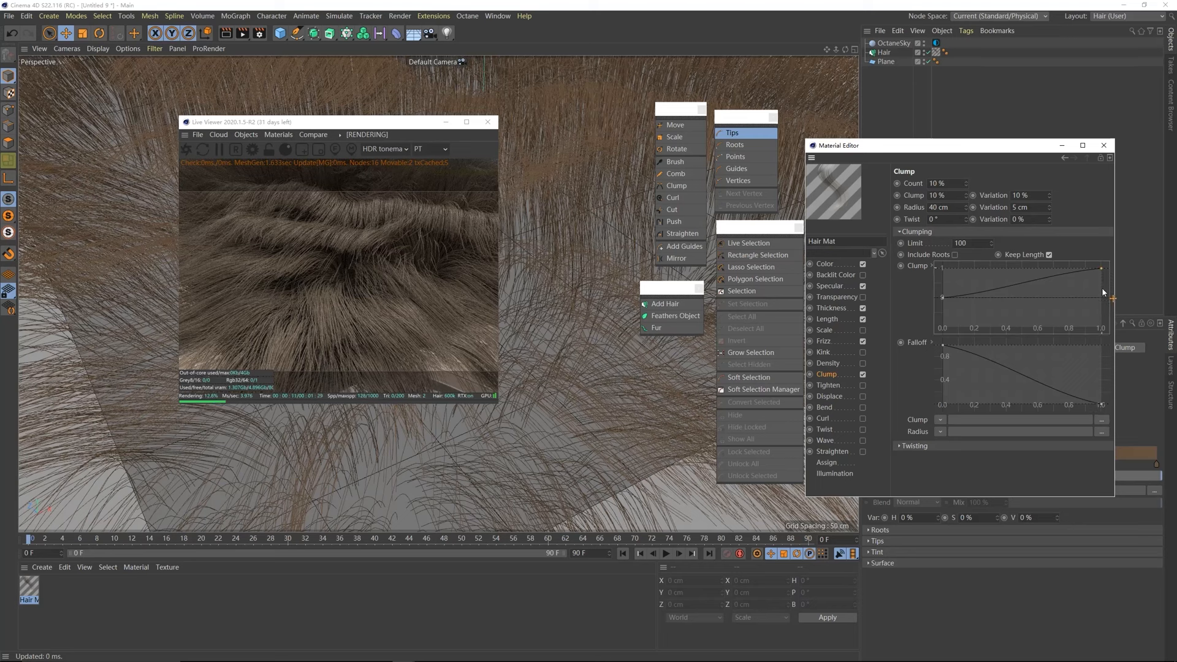
drag(1102, 326, 1104, 321)
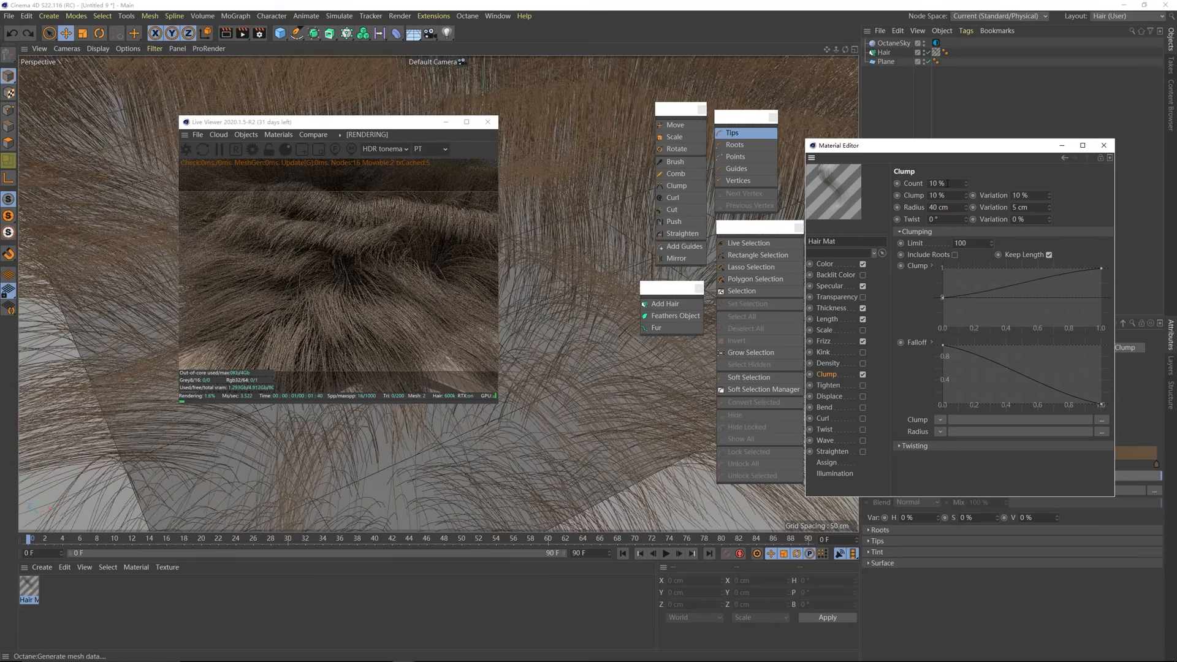
drag(907, 151, 713, 245)
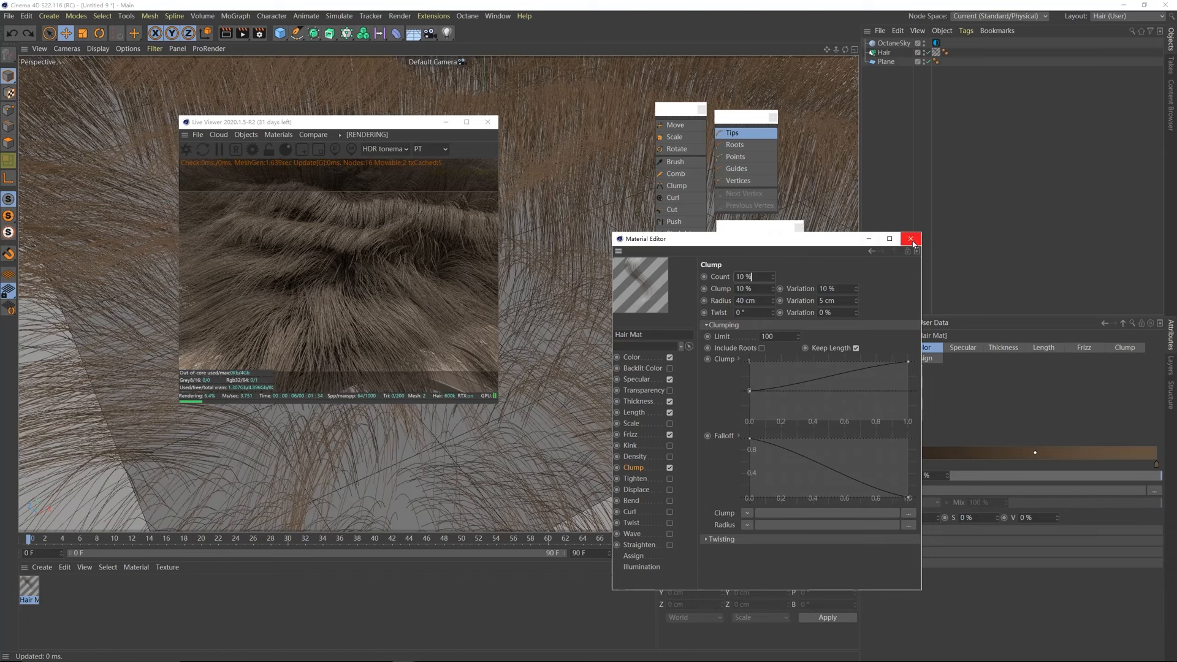
click(912, 239)
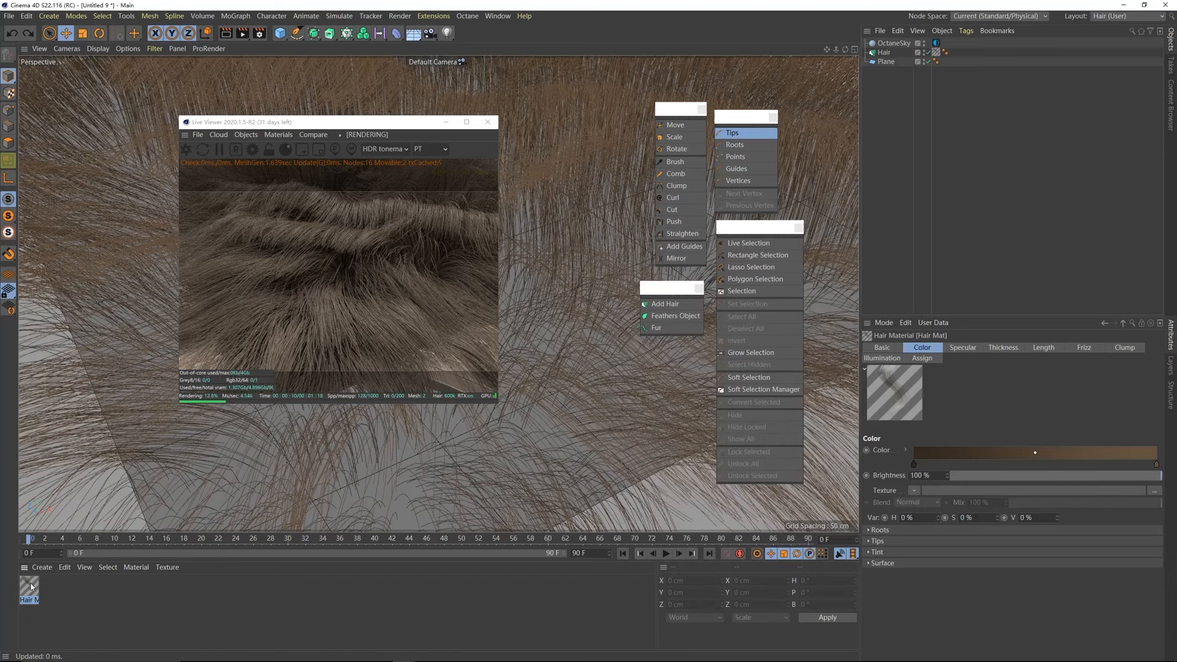
- Create an Octane Glossy material and apply it to the Hair object
click(278, 135)
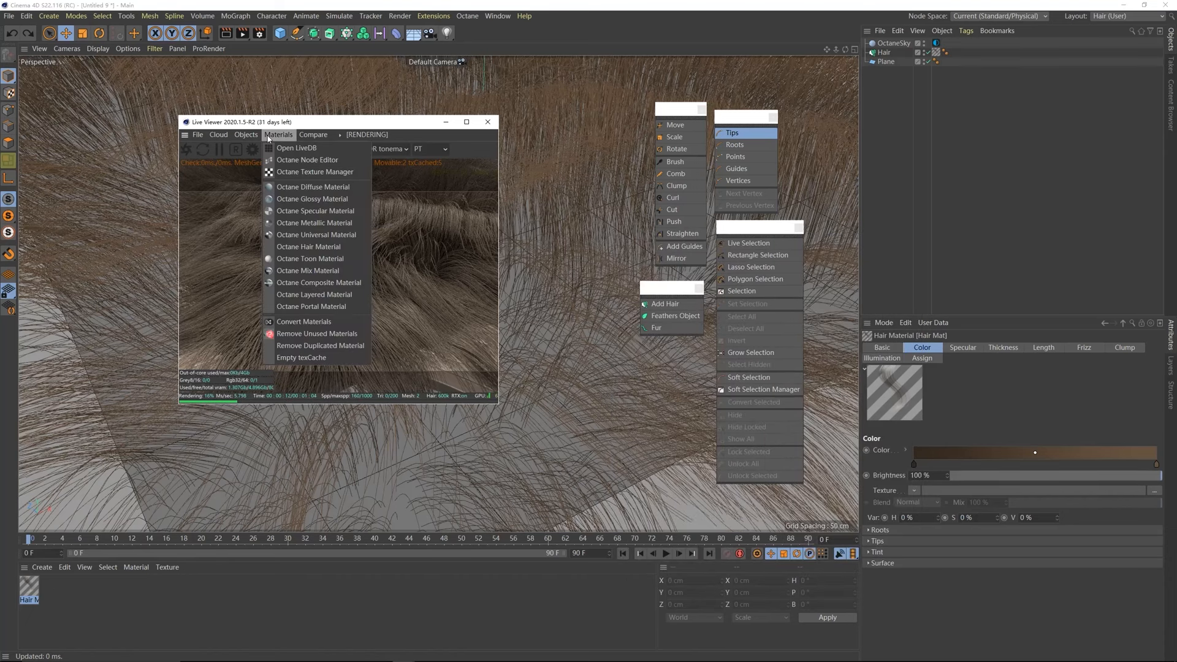
click(292, 200)
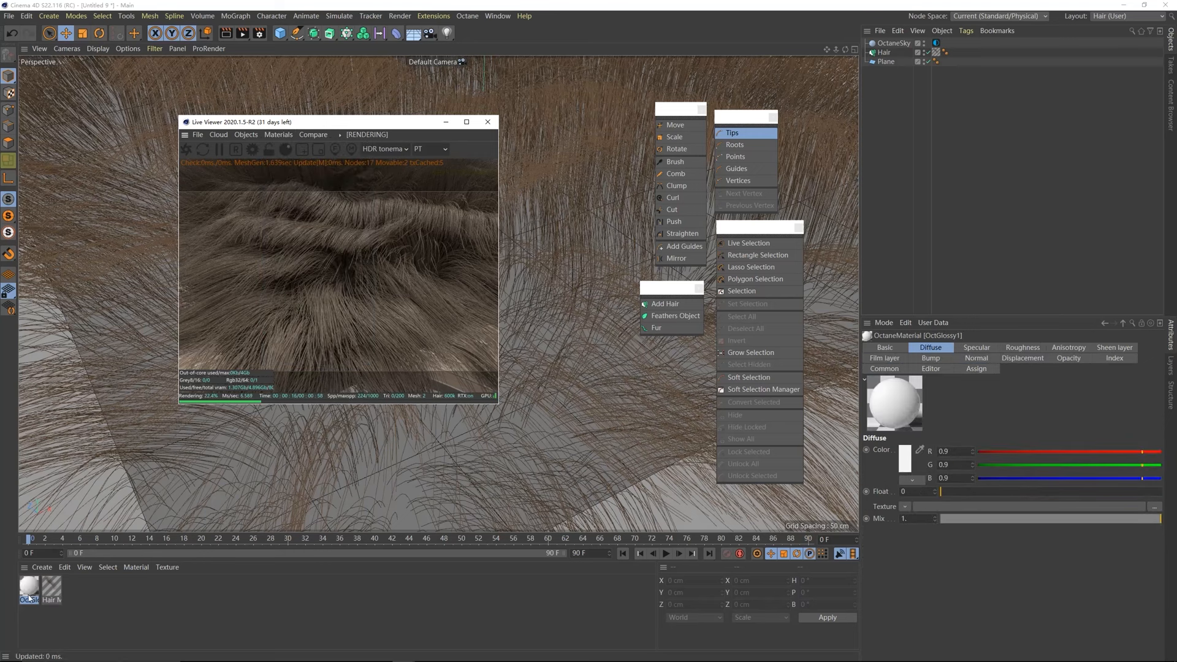
drag(29, 593, 887, 55)
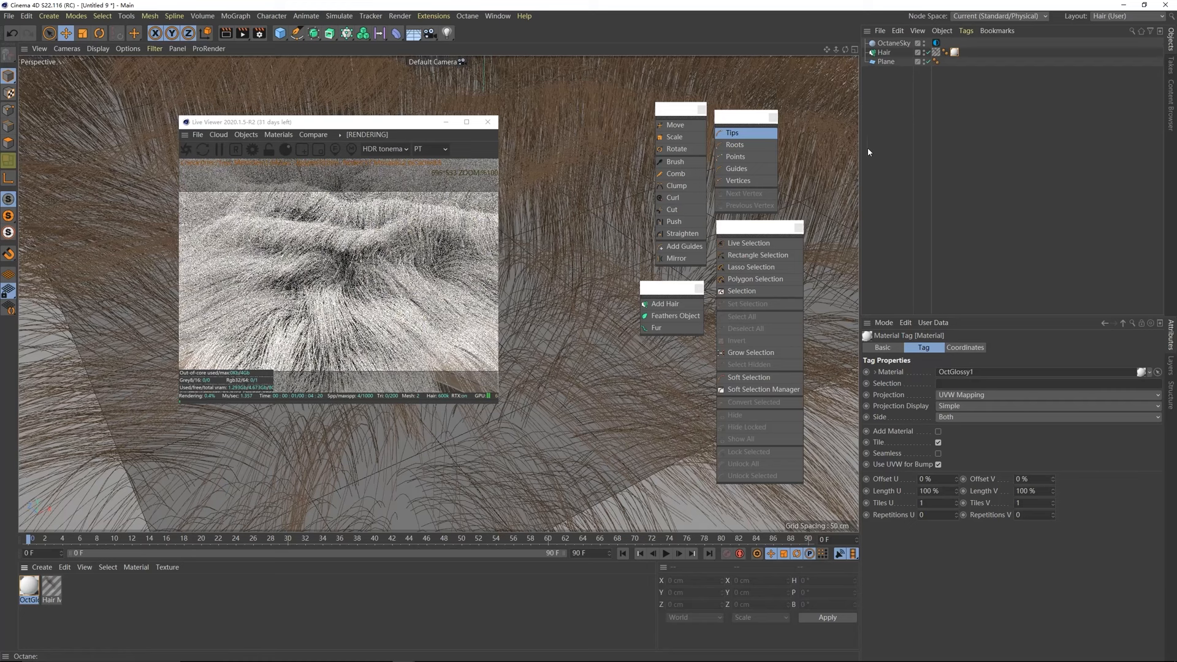
- Add the giraffe-skin image e2ba2a3dea14c7f6a1d6955d41242baa.jpg to the Octane Node Editor and connect it to the glossy material's Diffuse
click(278, 135)
click(296, 161)
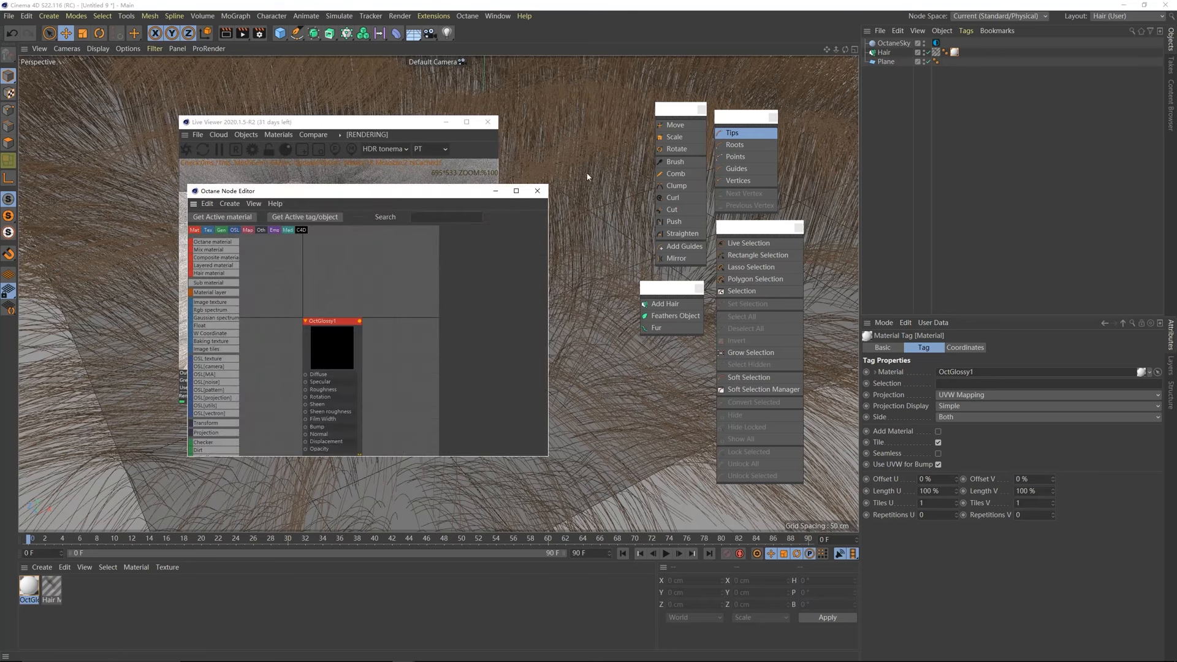
click(696, 279)
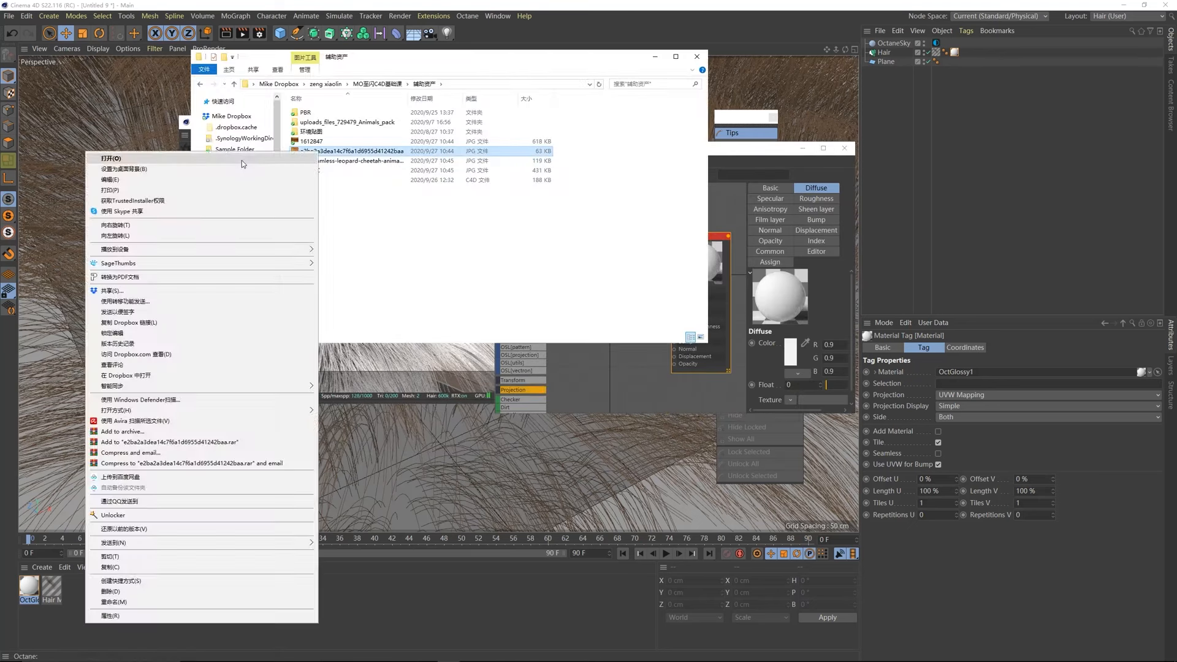
click(242, 160)
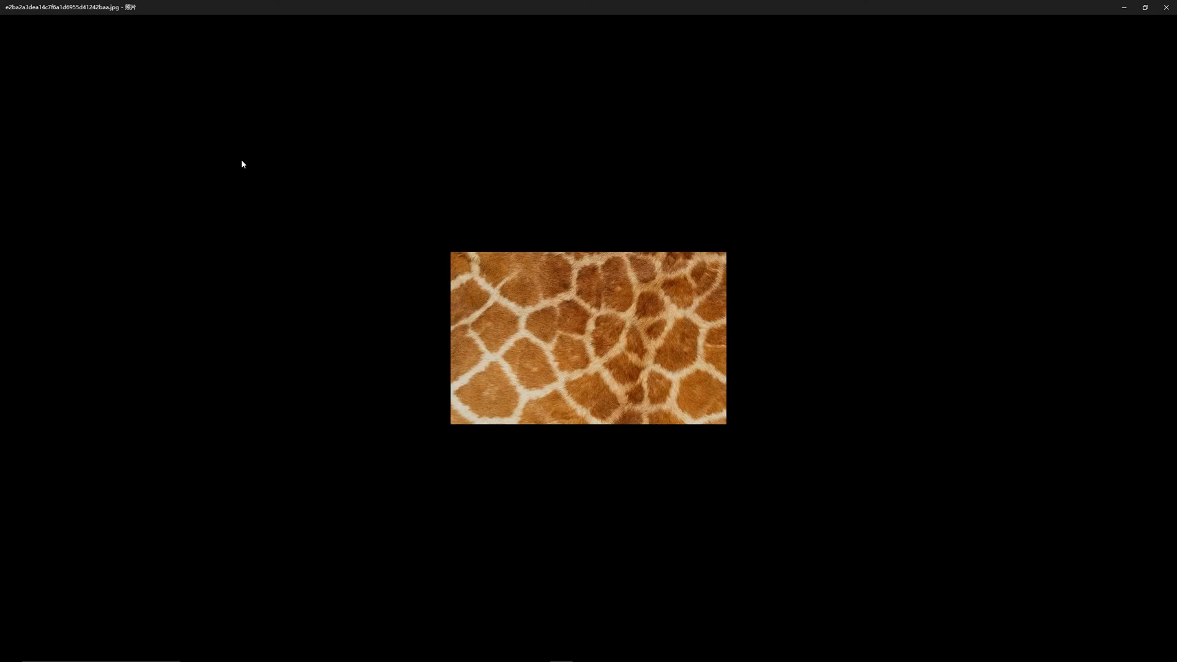
click(1166, 7)
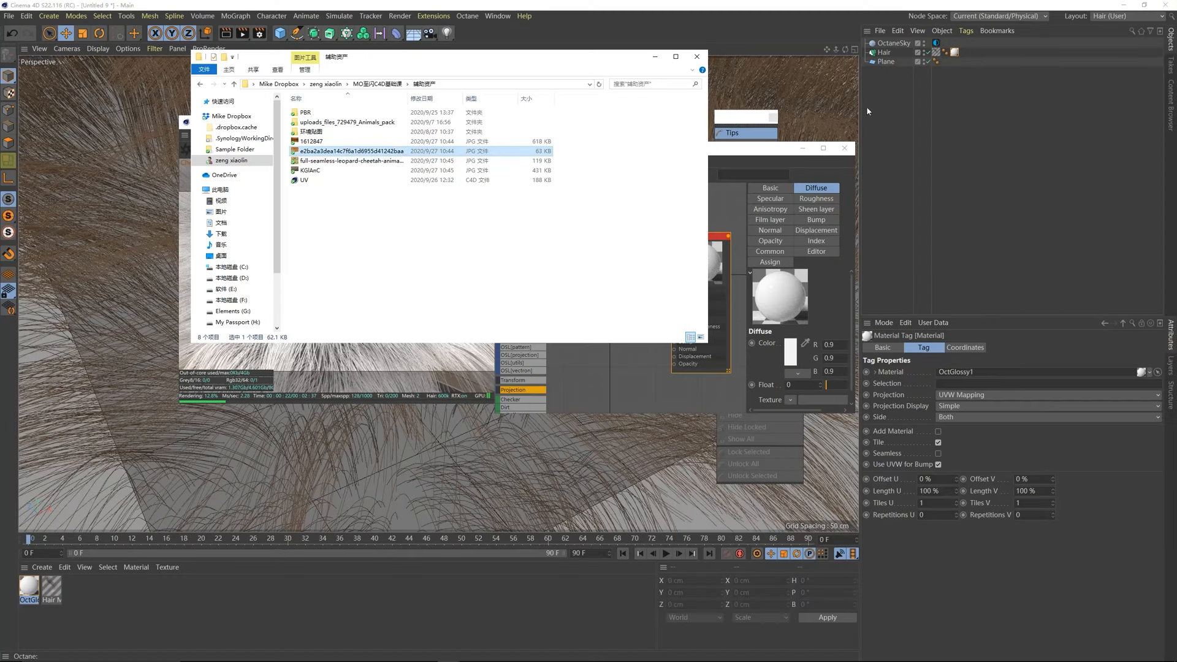
drag(425, 152, 675, 289)
click(646, 372)
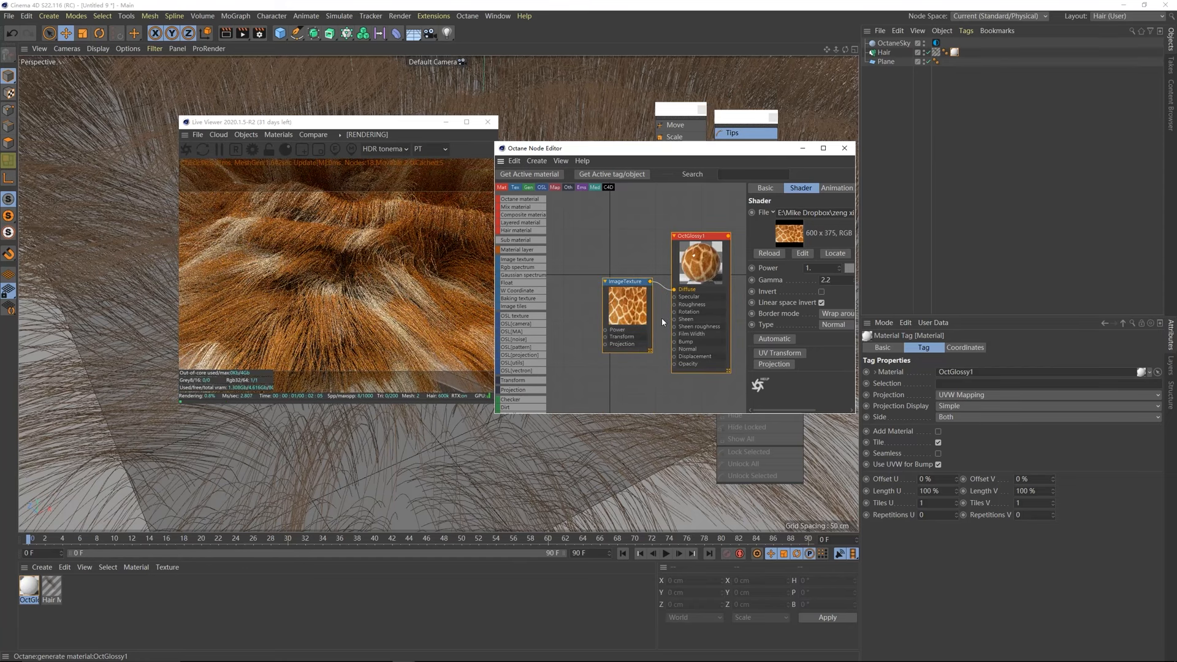
drag(626, 151, 709, 241)
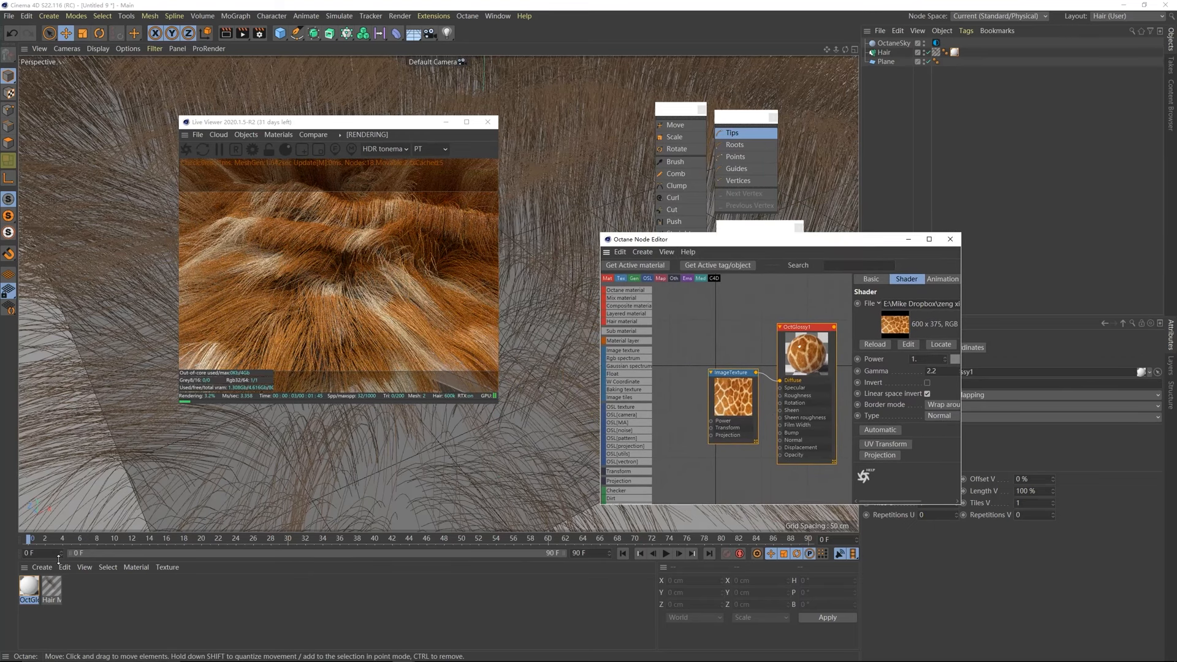
- Duplicate the glossy material, naming the copy 地面 and the original 毛发
click(33, 598)
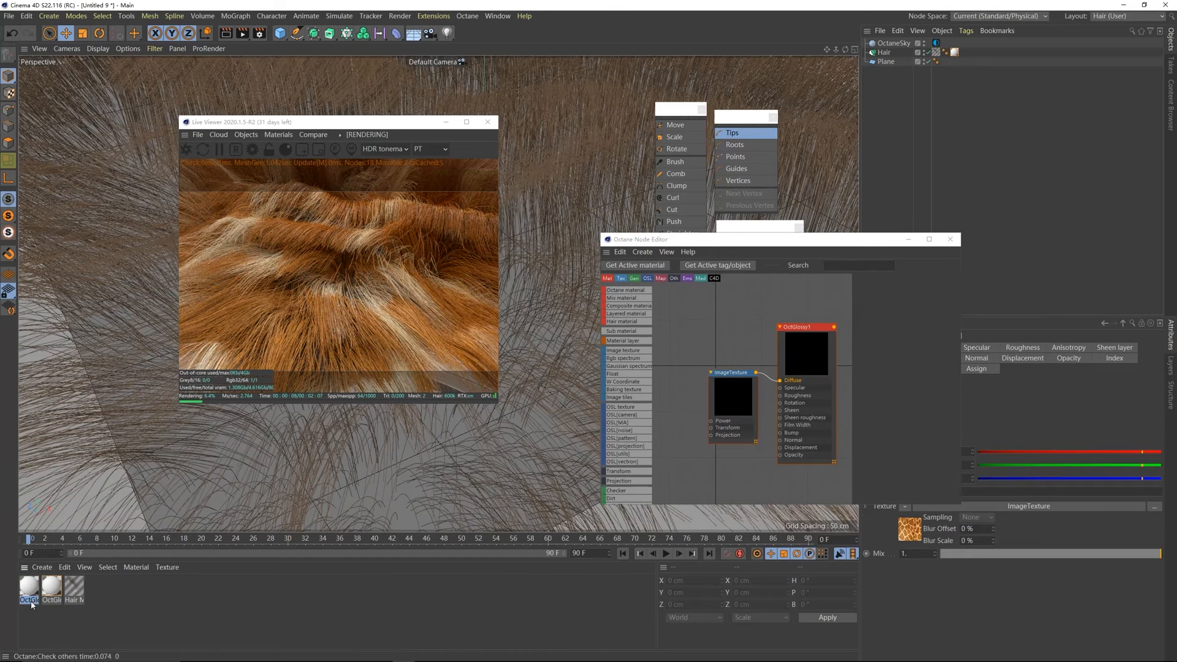
double_click(32, 599)
text(W)
text(地面)
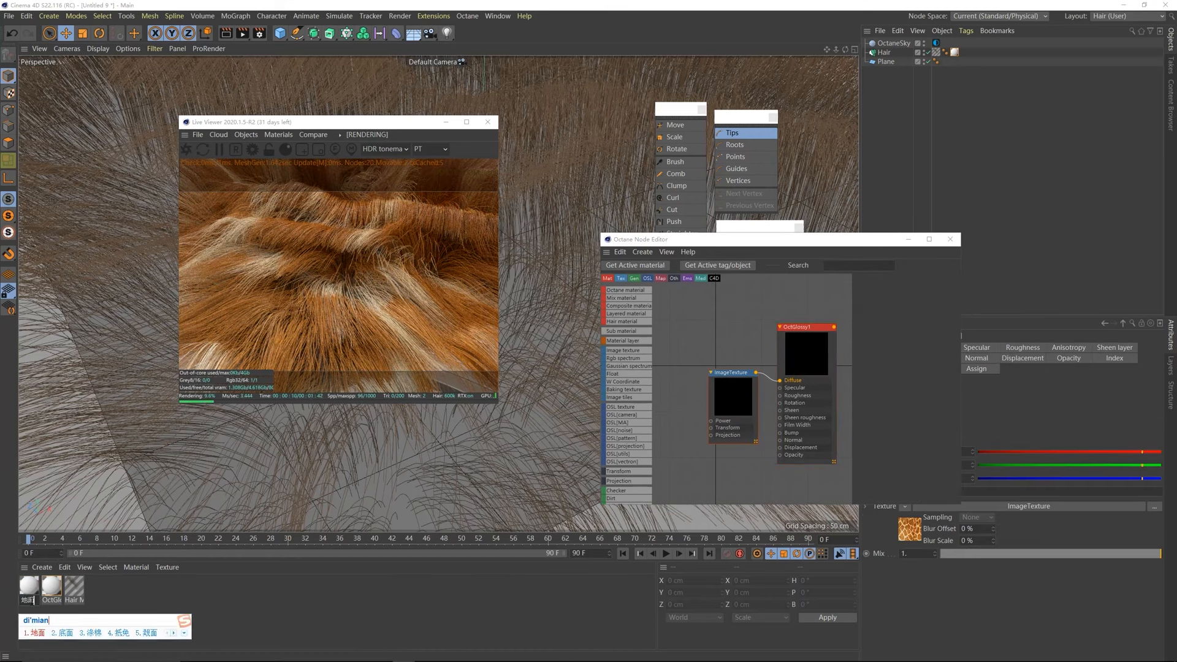
click(46, 604)
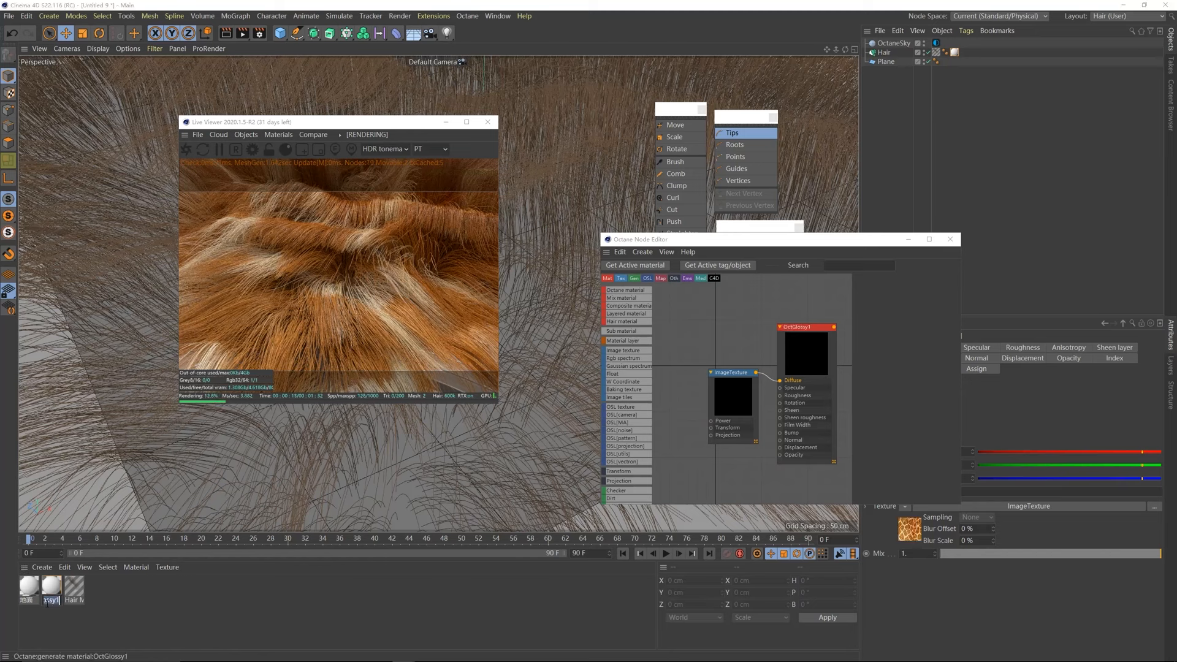
double_click(48, 602)
text(毛发)
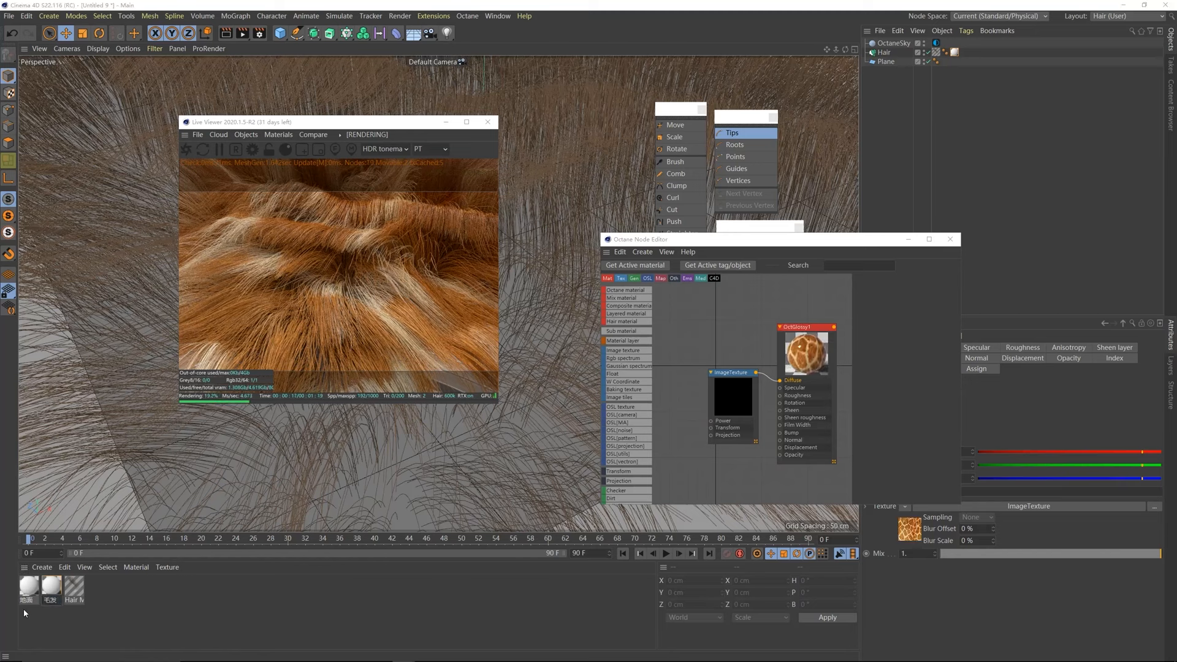
- Apply the 地面 material to the Plane object
click(24, 612)
click(26, 591)
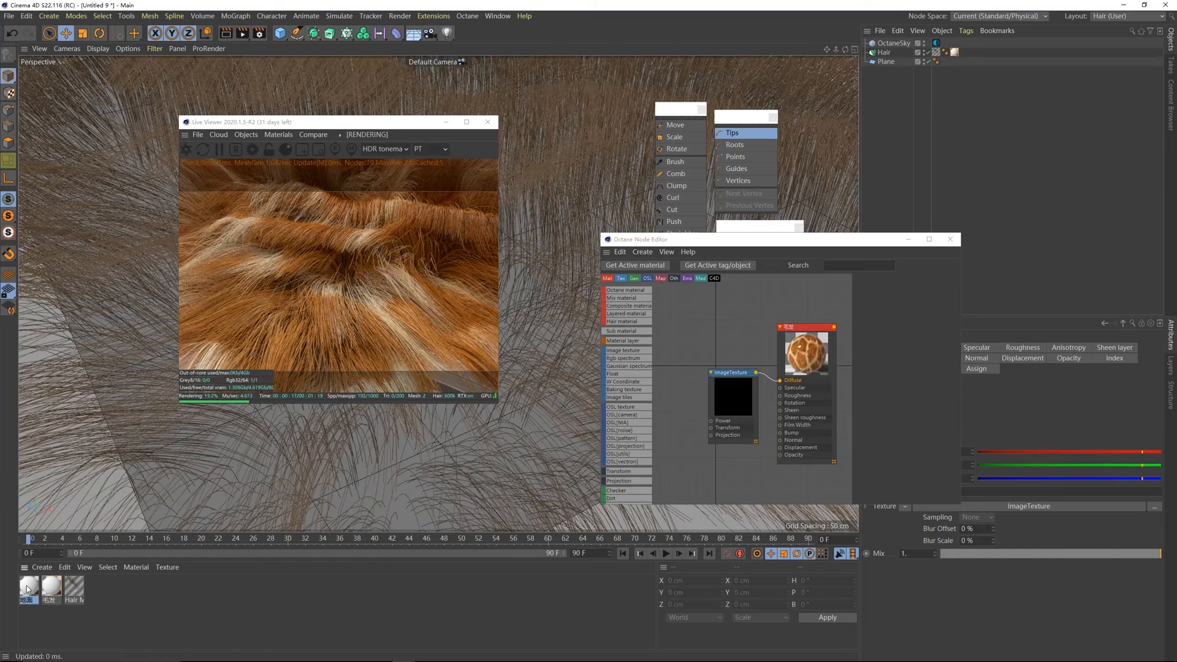
drag(887, 65, 887, 62)
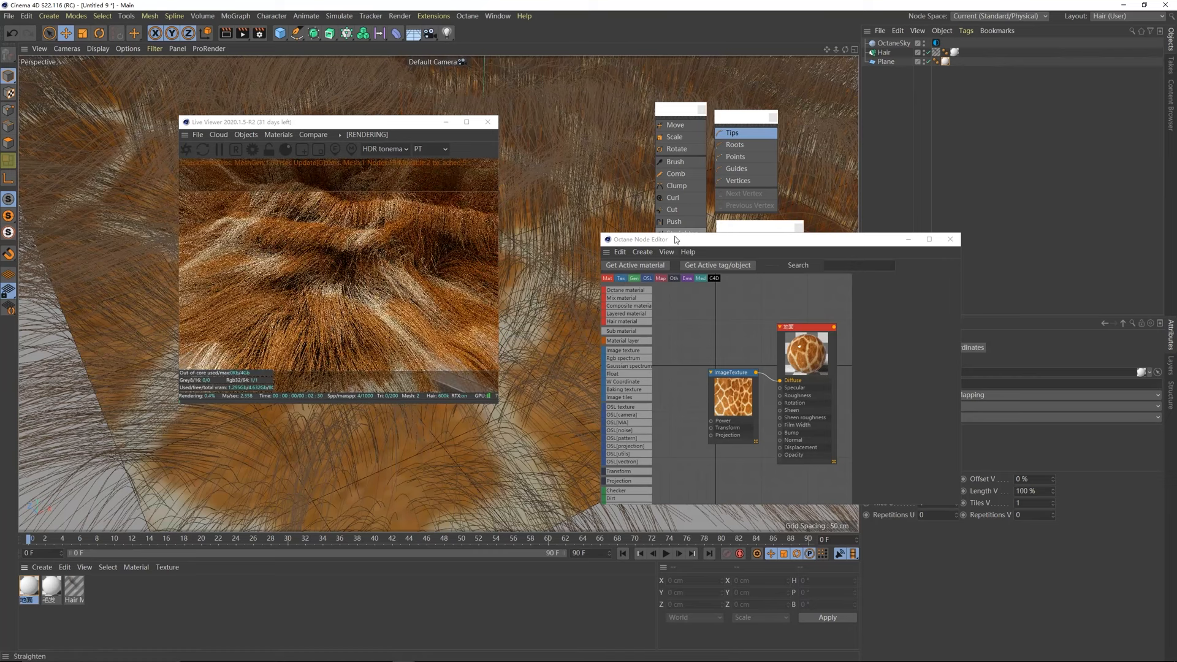
drag(675, 243, 664, 469)
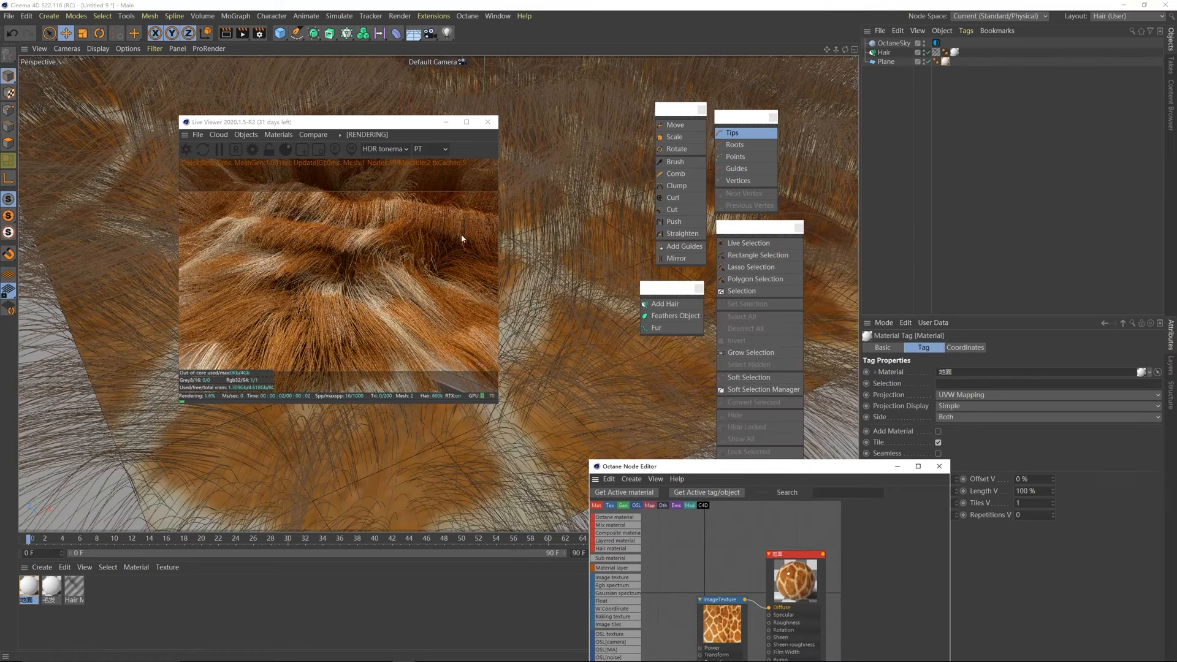
drag(347, 249, 344, 281)
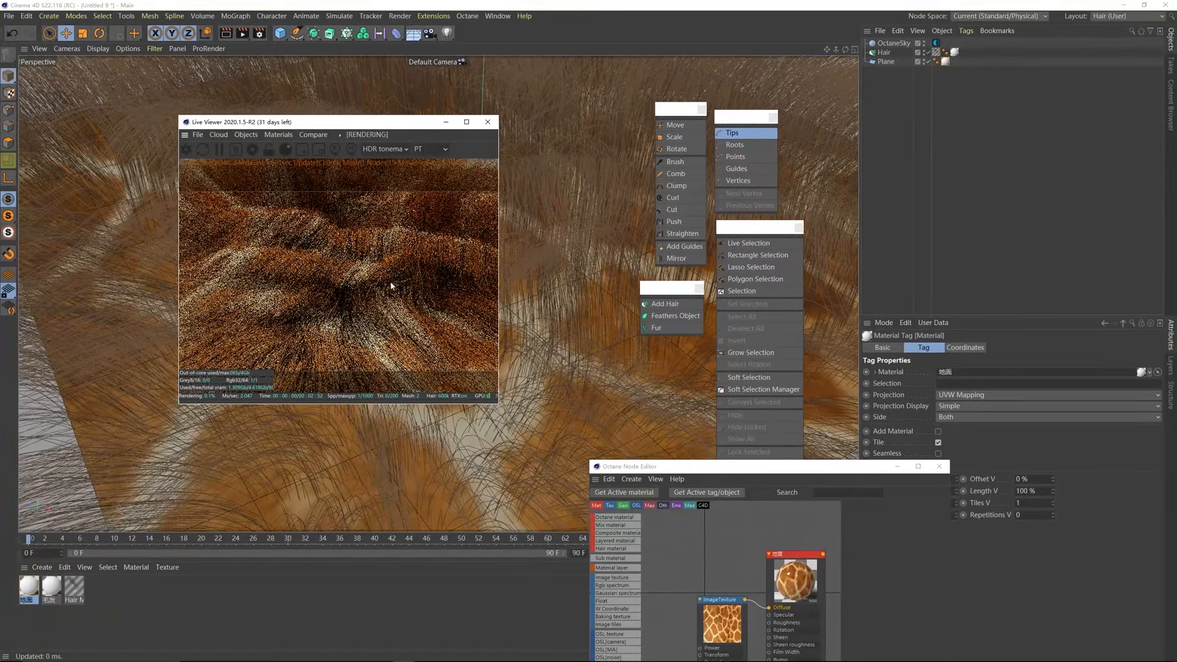
drag(692, 469, 663, 237)
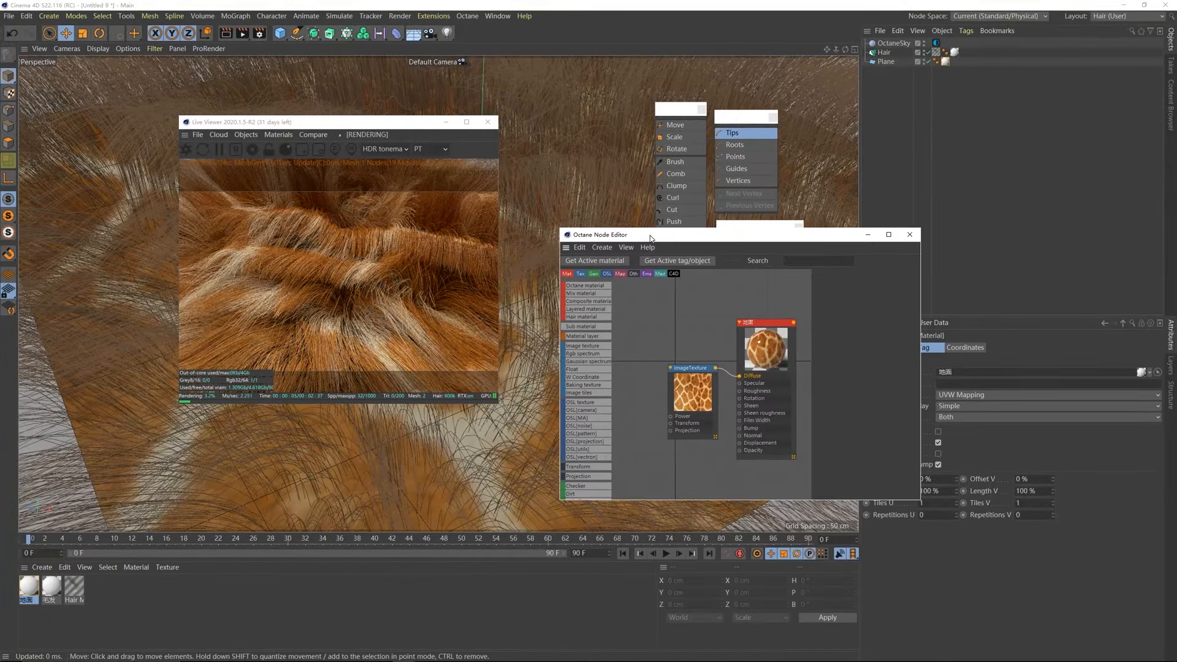
drag(690, 391, 675, 364)
click(675, 364)
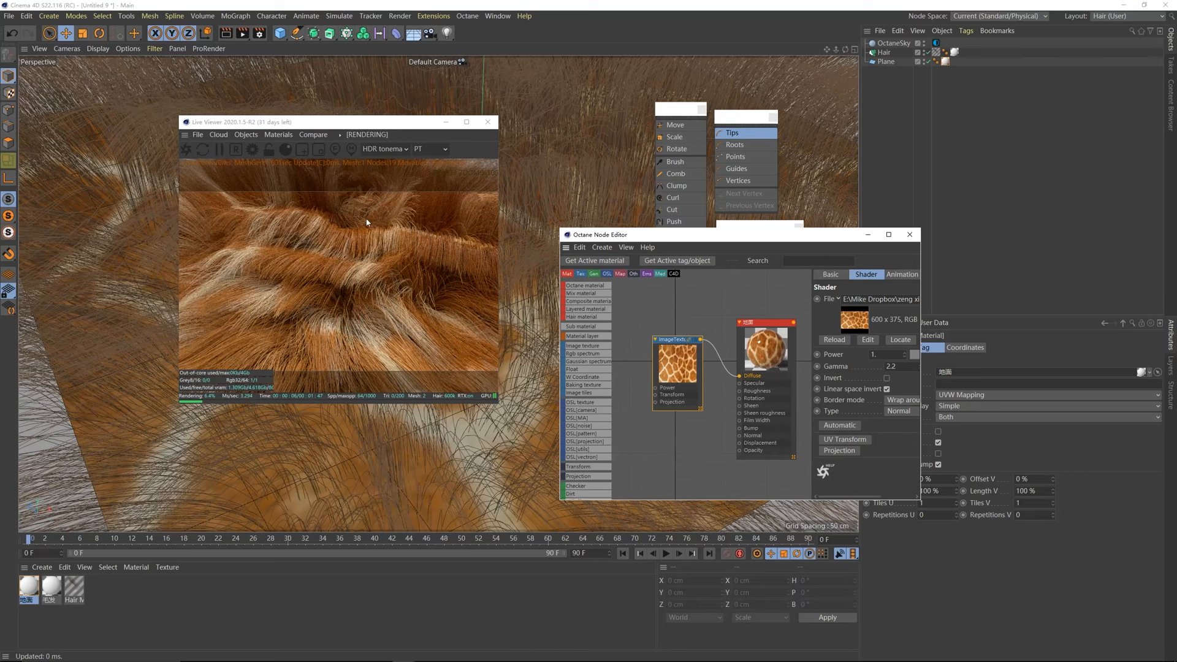
- Load the 毛发 material into the node editor, add a Falloff map node and connect it to Opacity
click(51, 588)
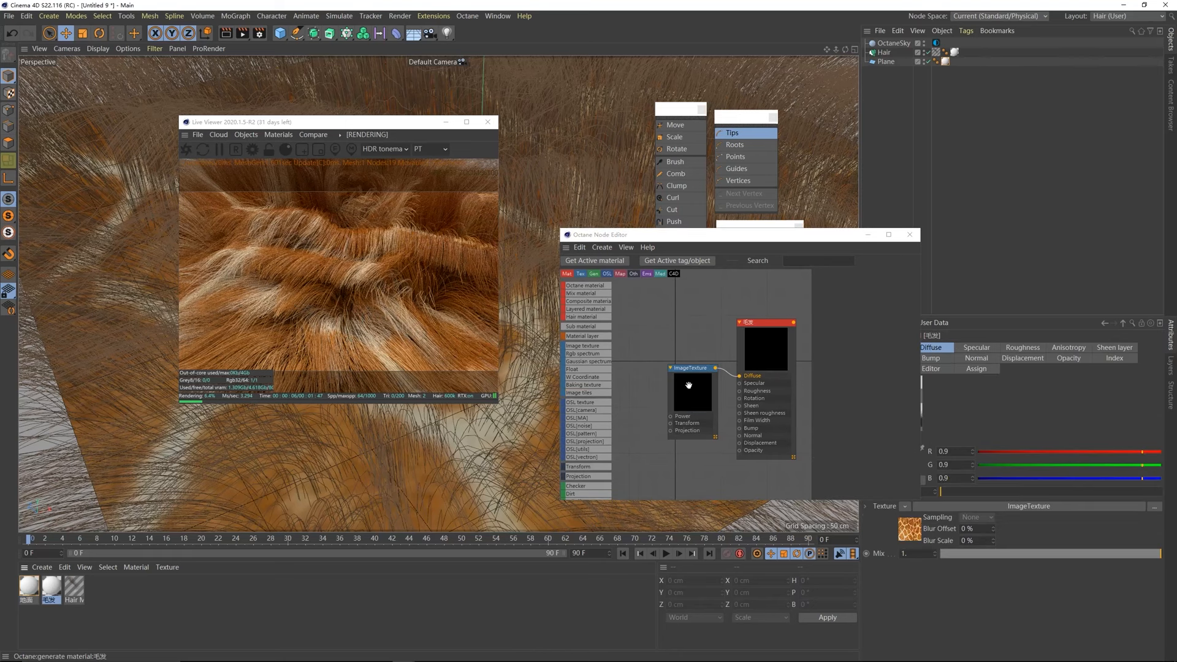
drag(687, 386, 658, 332)
click(659, 332)
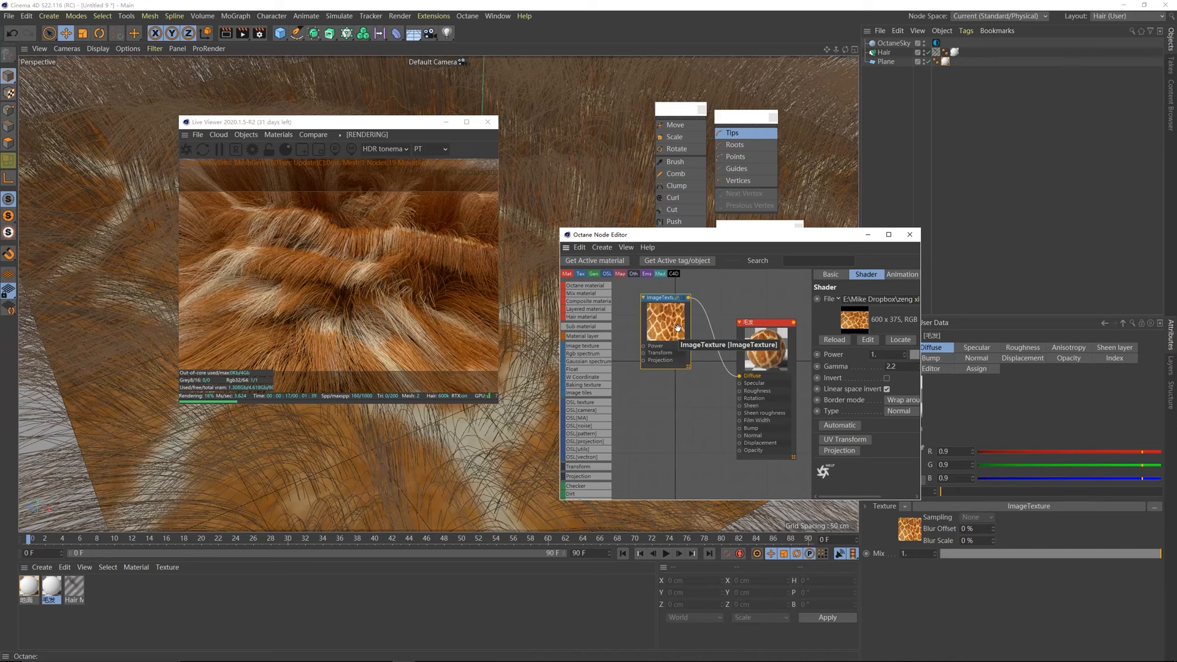
click(762, 439)
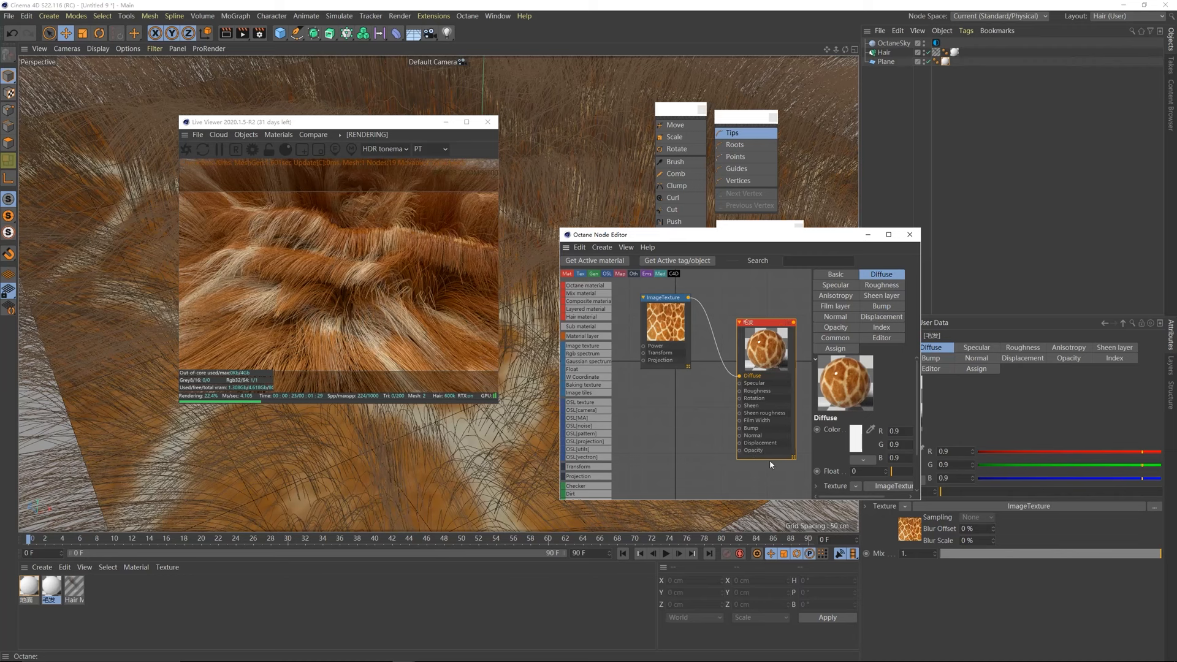
right_click(663, 407)
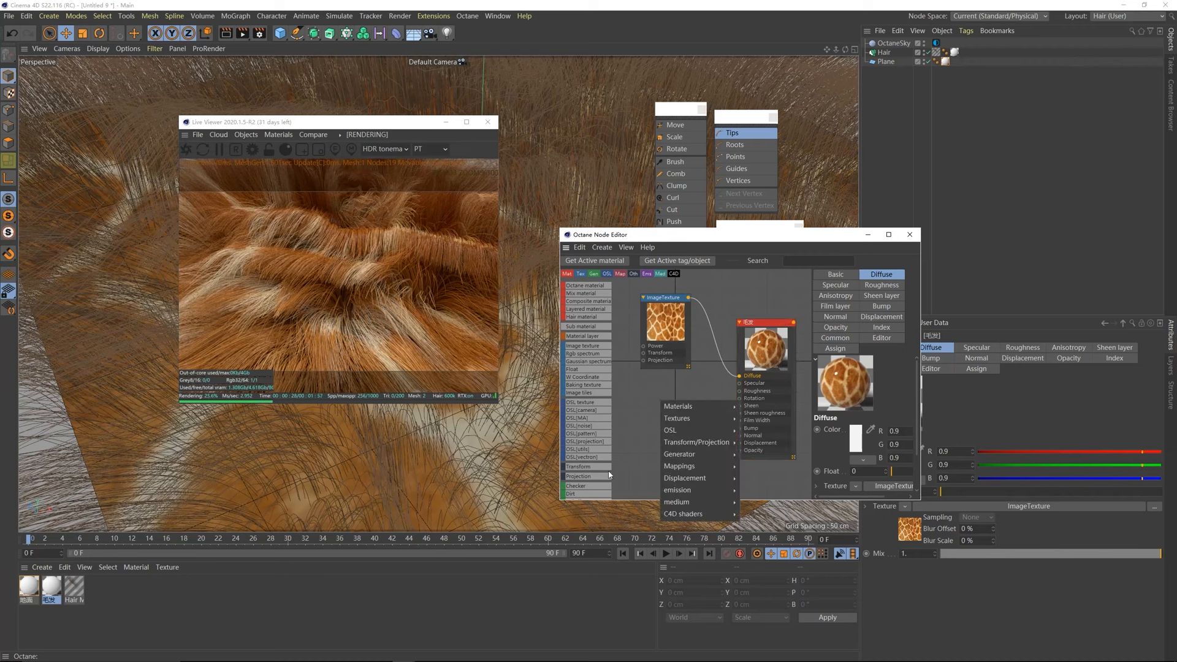
mouse_move(681, 466)
click(759, 473)
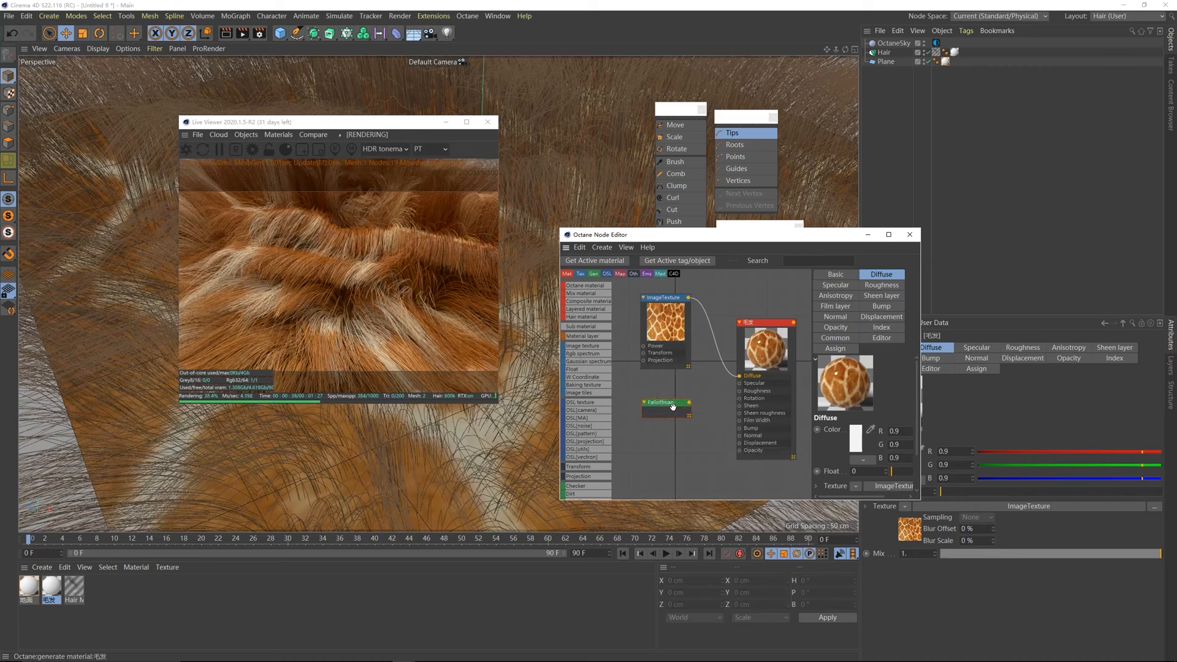
drag(689, 403, 738, 452)
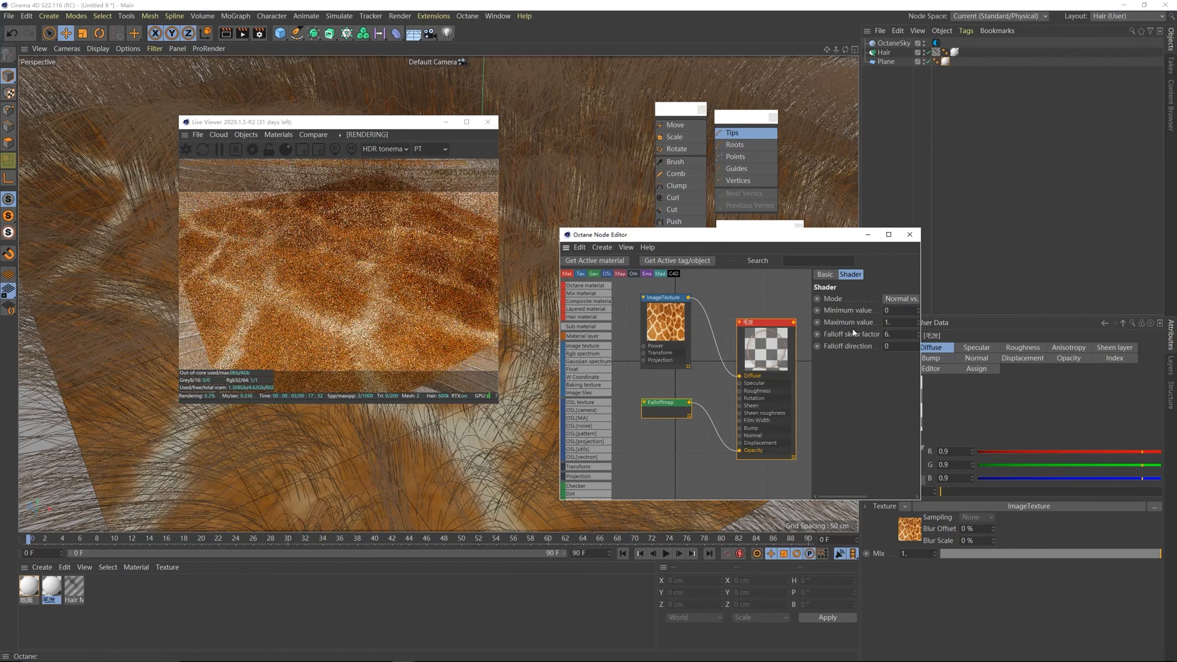
- Set the Falloff map's minimum value to 1, maximum value to 0 and falloff skew factor to 1
drag(919, 321, 985, 320)
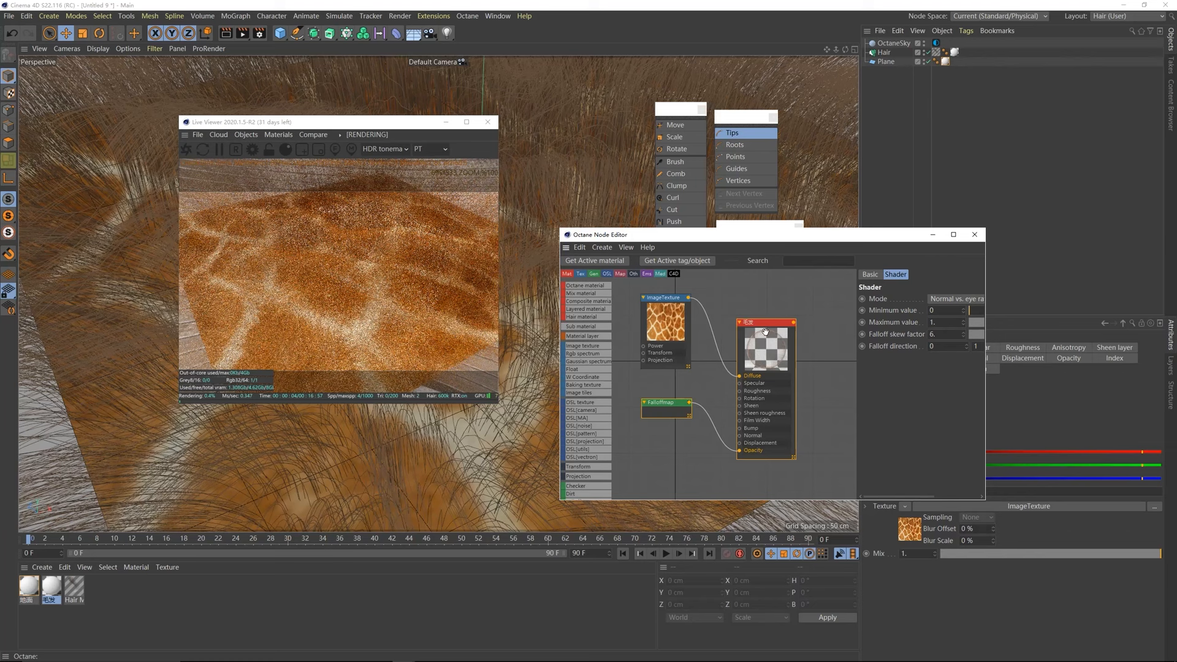
drag(663, 402, 658, 415)
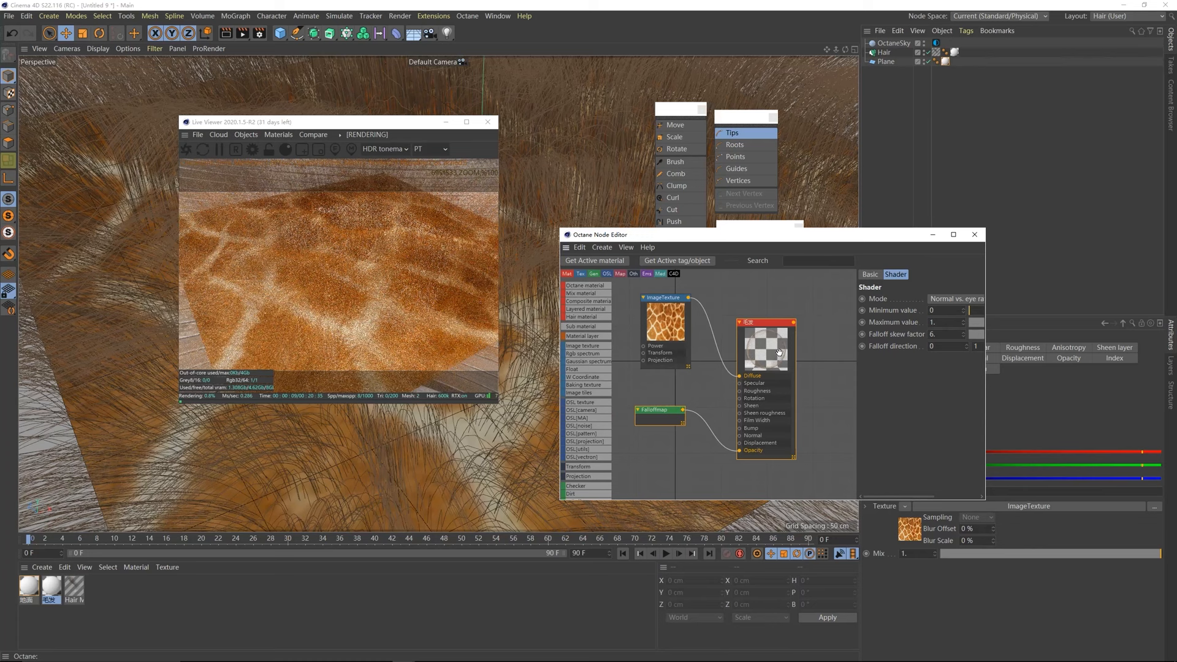
drag(654, 423, 661, 424)
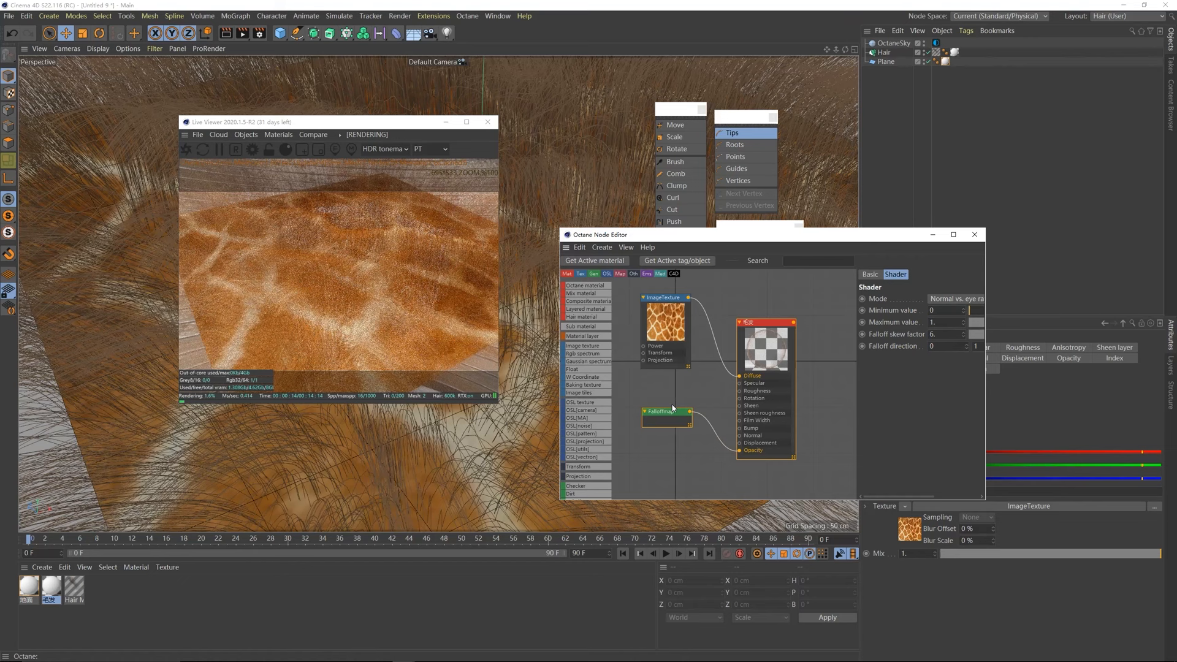
drag(673, 410, 668, 407)
double_click(940, 311)
text(1)
key(Tab)
text(0)
key(Tab)
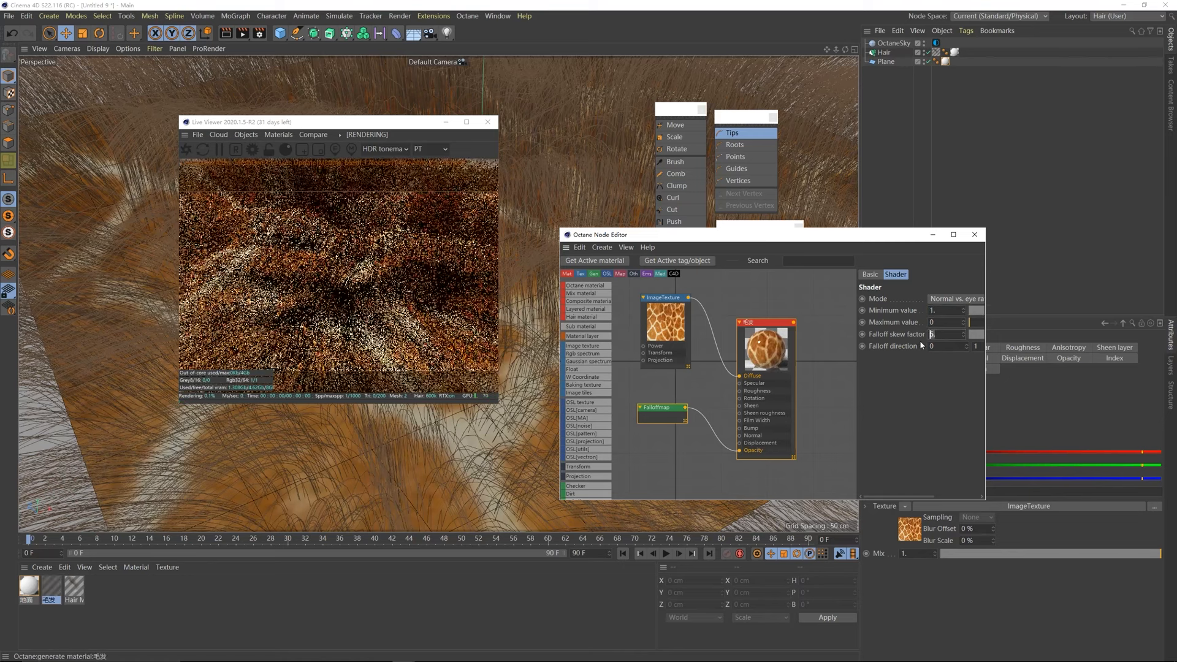
text(1)
key(Tab)
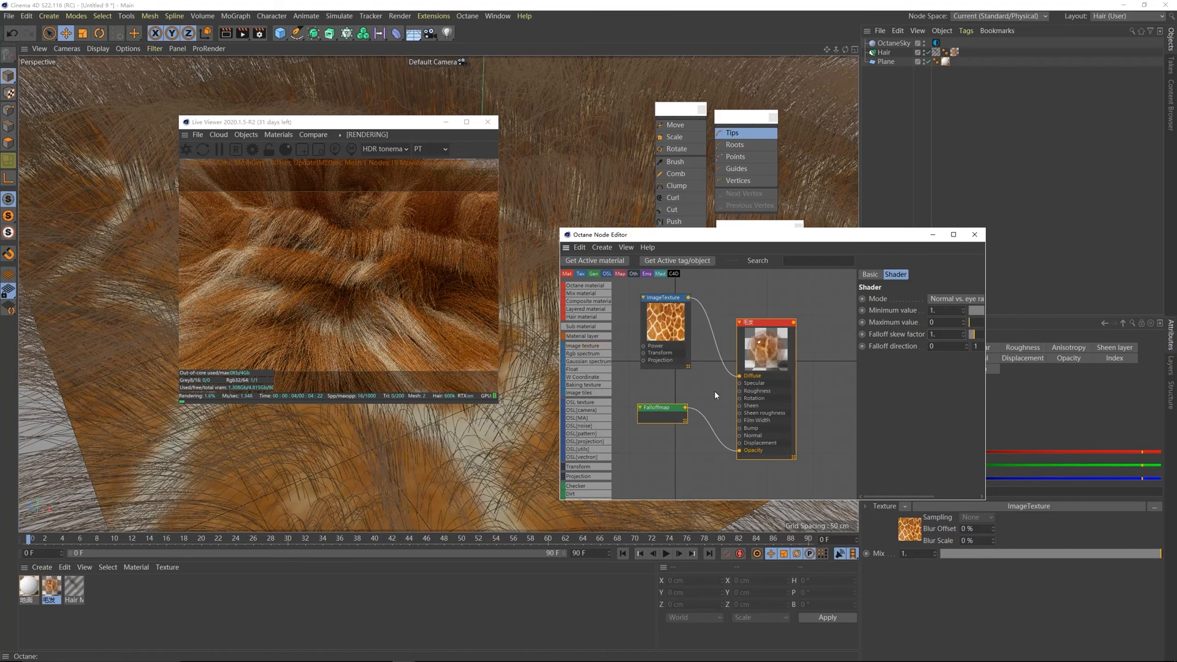
- Add a Float texture node to the 毛发 material and connect it to Roughness
right_click(661, 384)
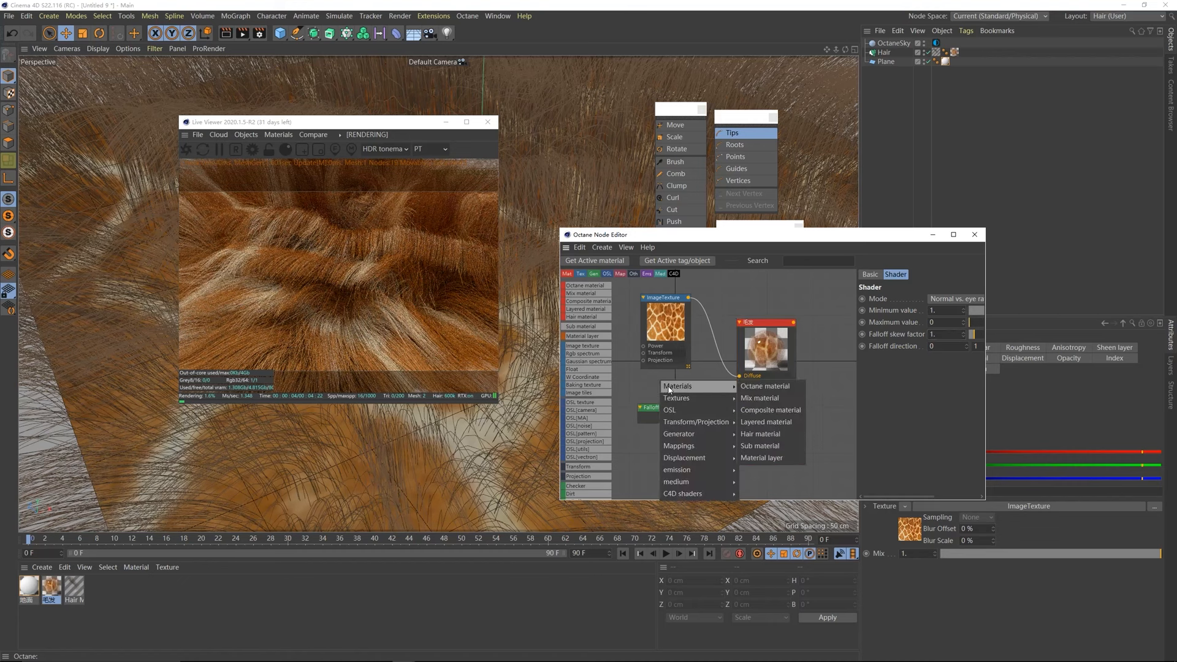
mouse_move(687, 398)
click(755, 434)
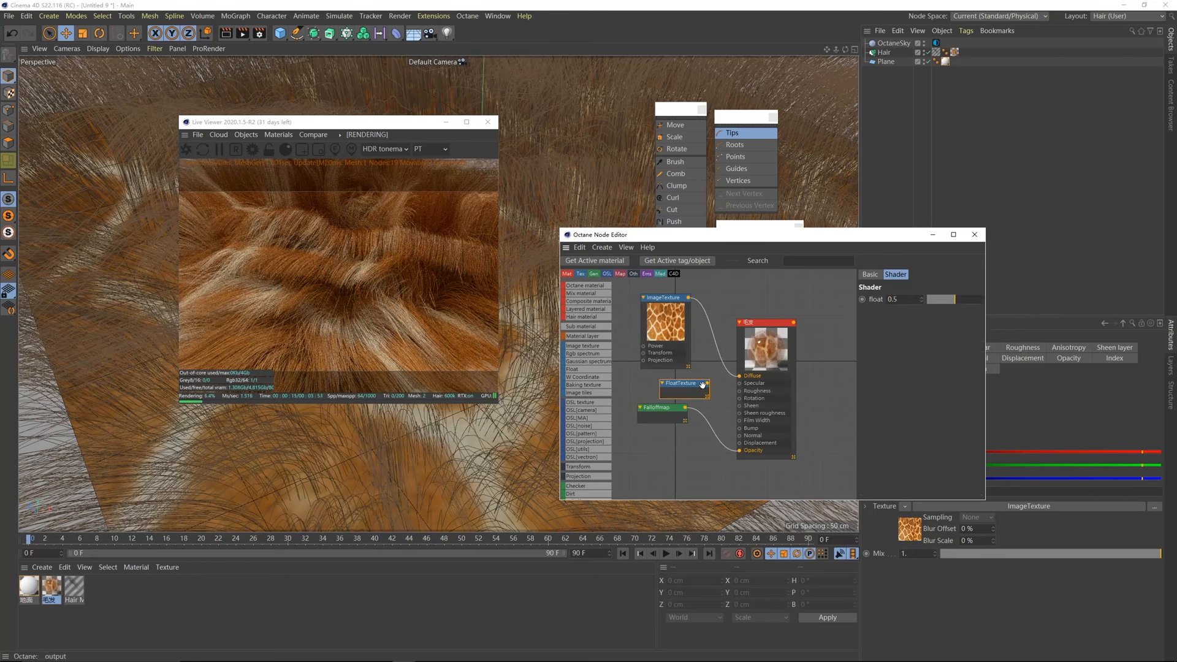
drag(707, 383, 740, 392)
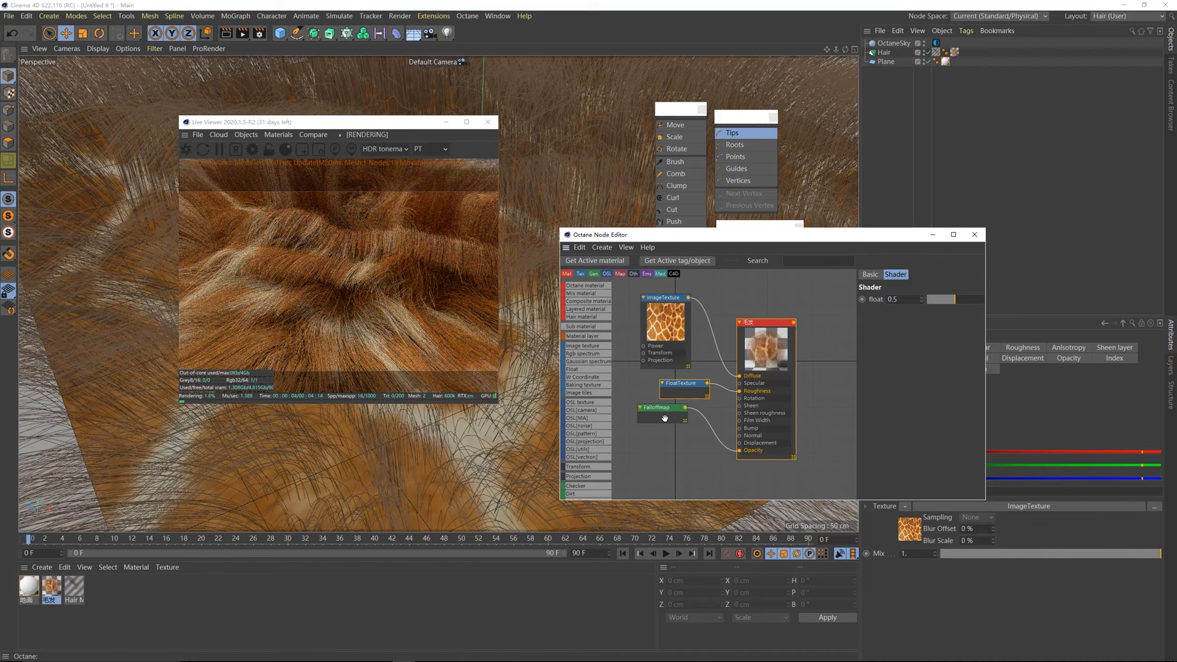
- Move the Falloff map node clear of the Float texture and set the Float texture's value to 0.2
drag(665, 418, 664, 429)
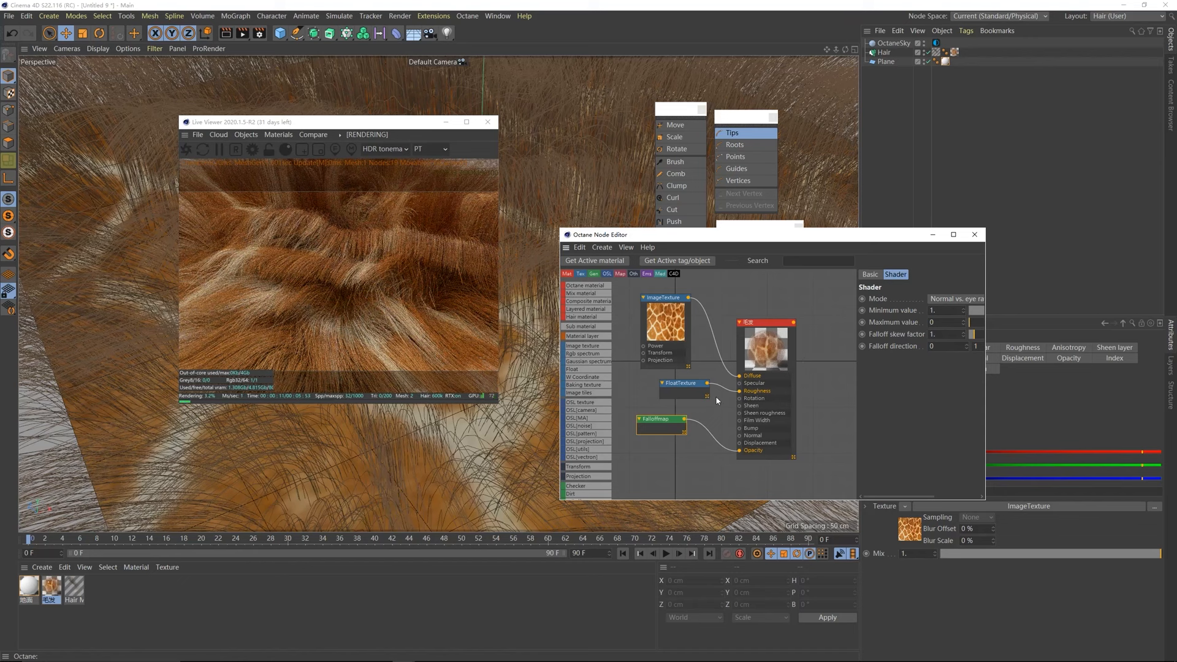
click(666, 395)
double_click(892, 300)
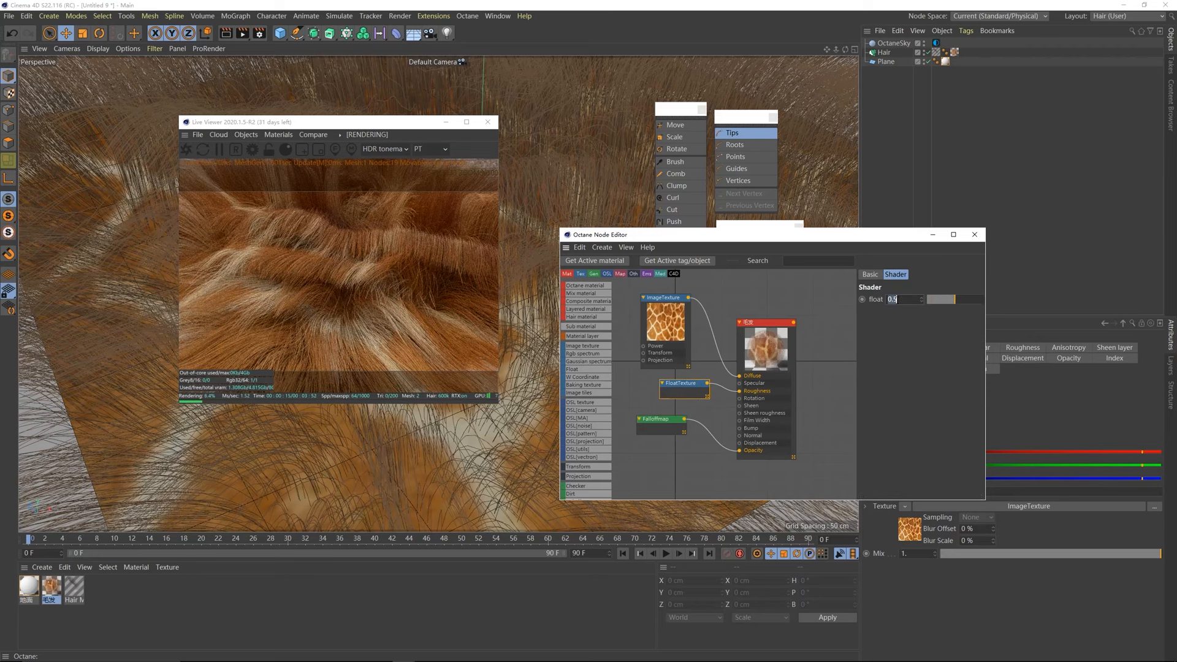
text(0.2)
key(Return)
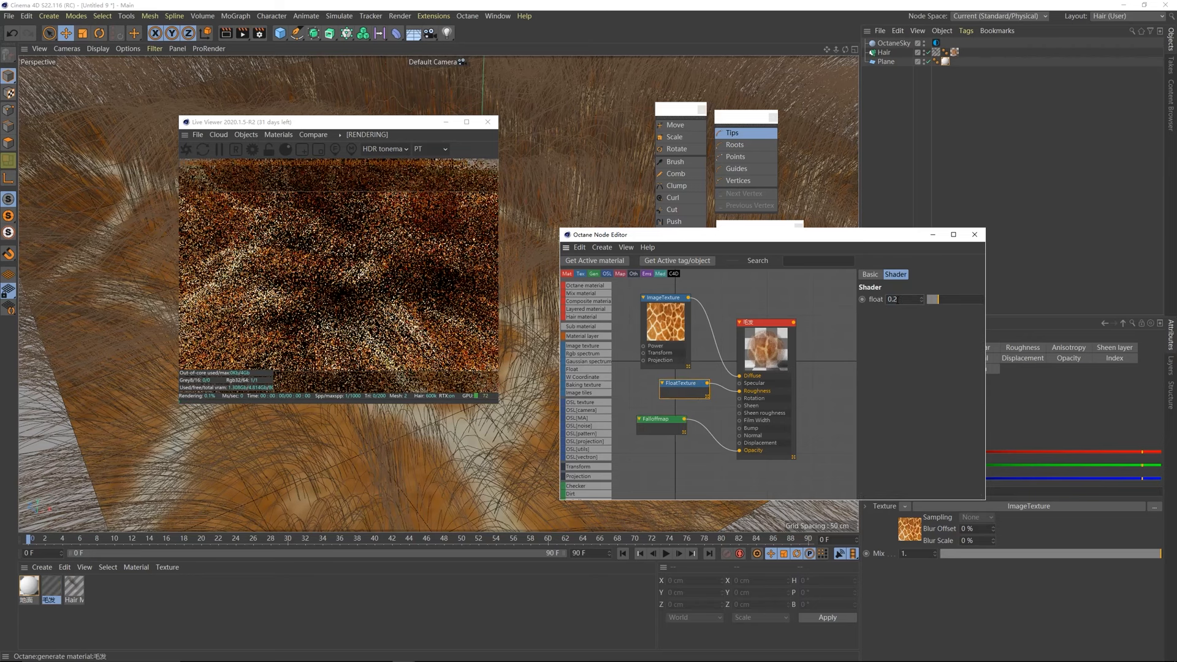
- Enlarge the Live Viewer window, reposition it and close the Octane Node Editor
drag(819, 236, 863, 339)
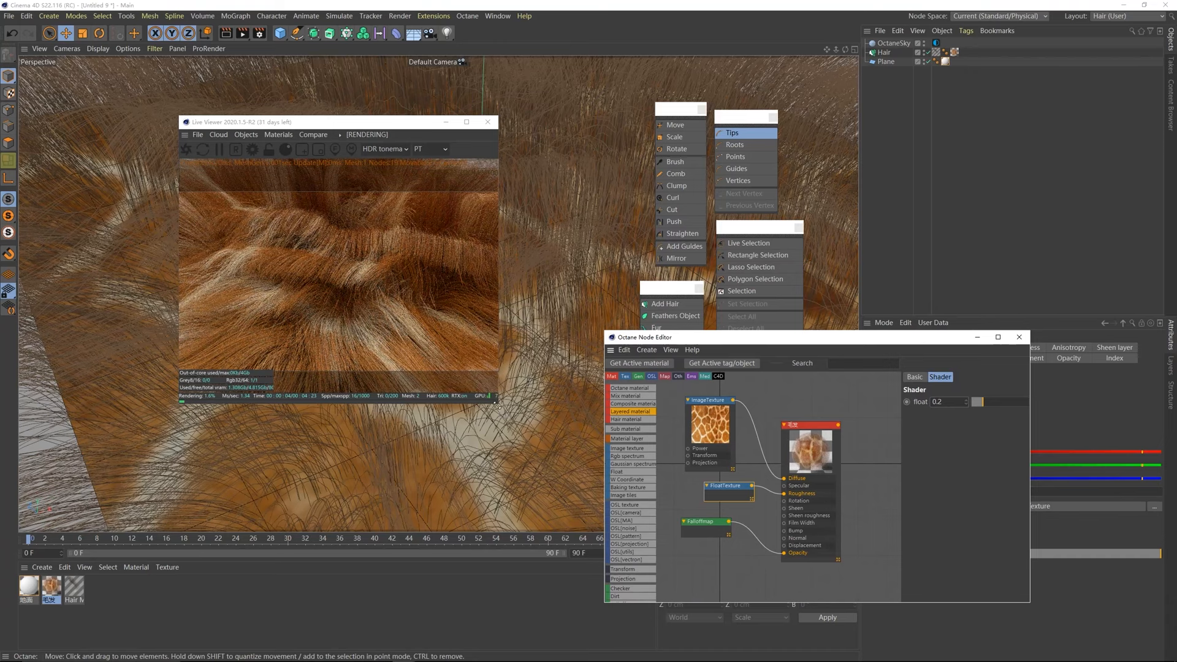
drag(498, 401, 785, 524)
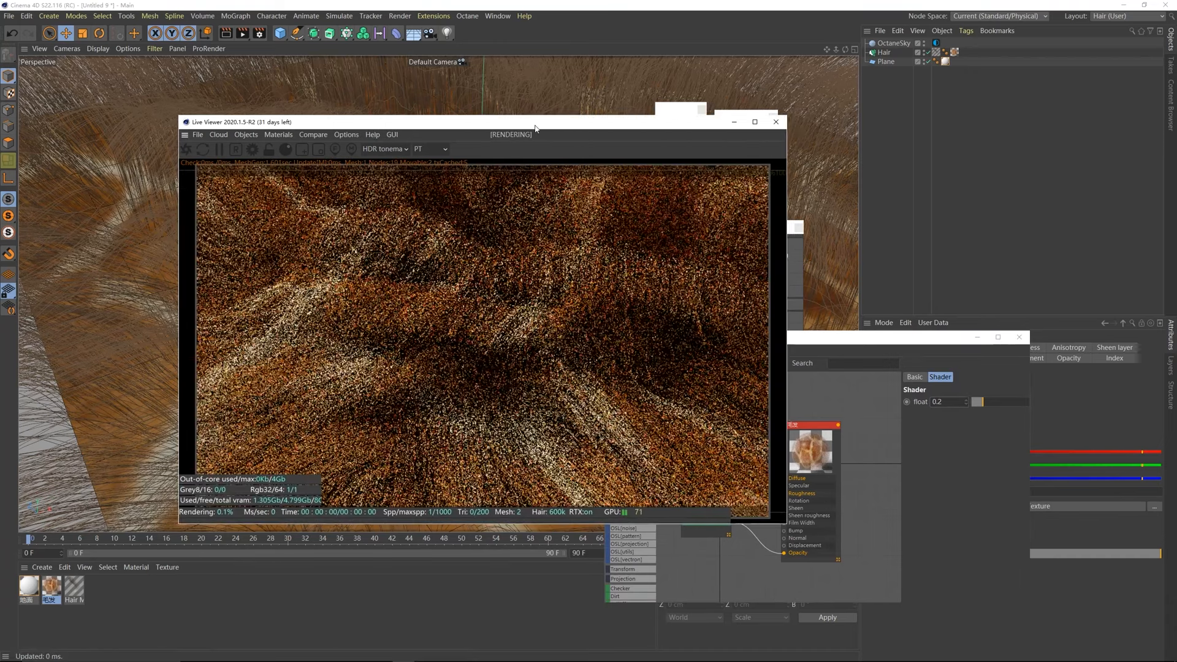
drag(535, 129, 358, 112)
mouse_move(702, 341)
mouse_down()
mouse_move(697, 355)
mouse_move(787, 308)
mouse_move(714, 357)
mouse_up()
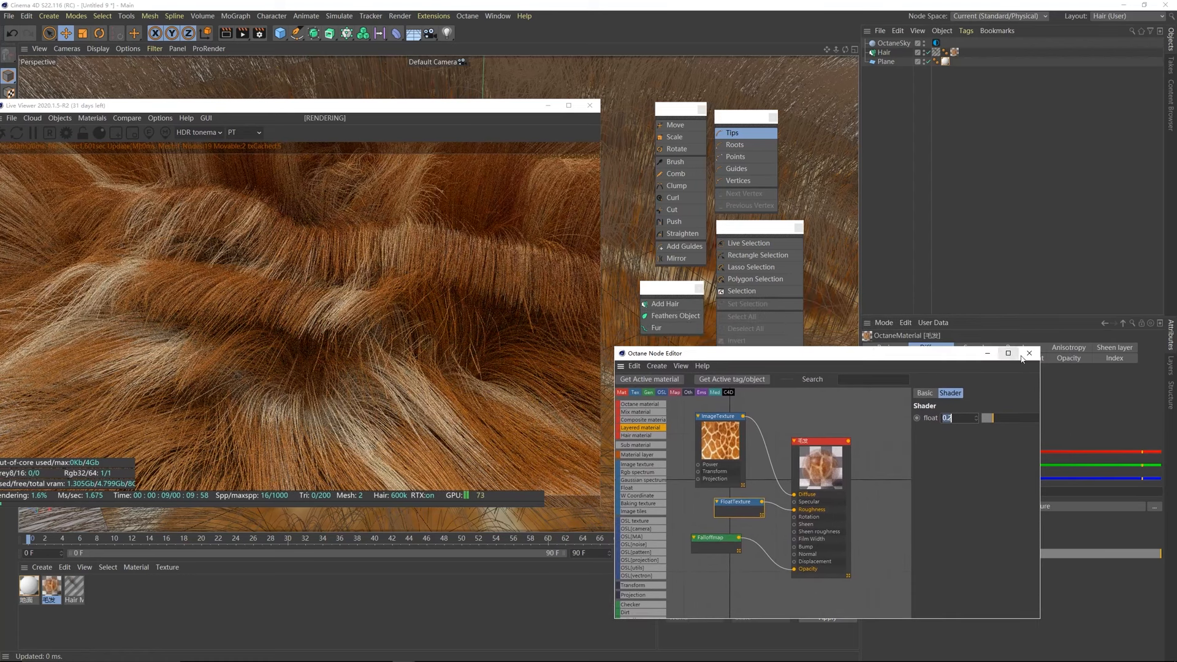
click(1030, 354)
- Add a camera from the current view, look through it and give it an Octane Camera tag
click(431, 37)
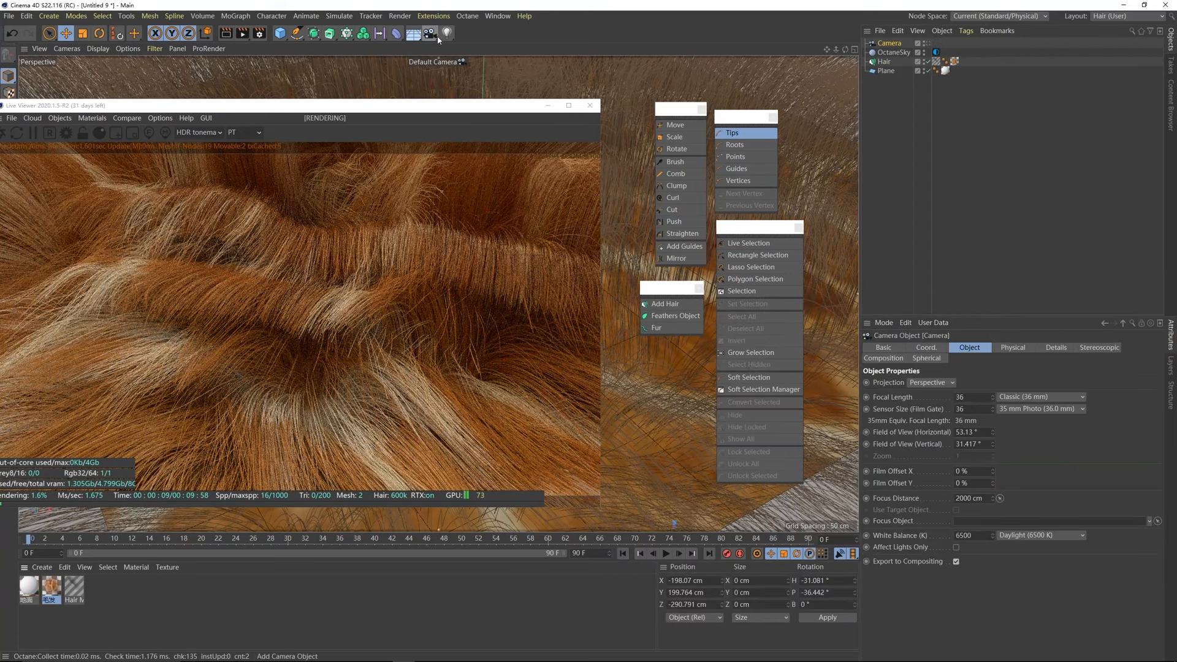
click(928, 44)
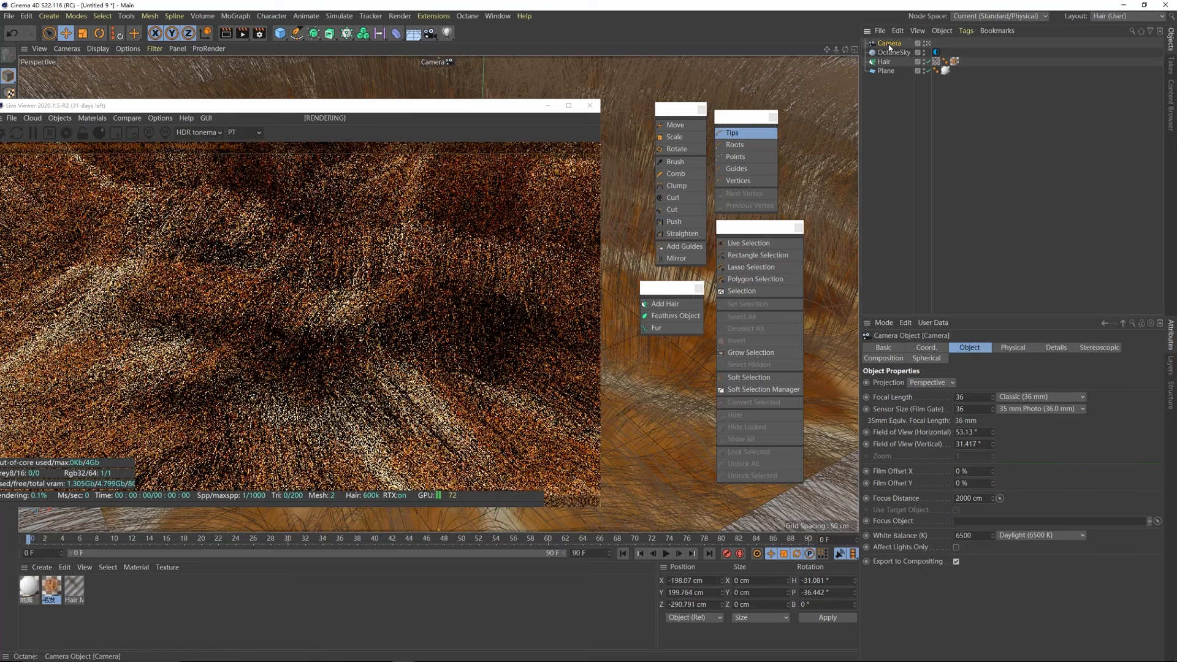
right_click(890, 47)
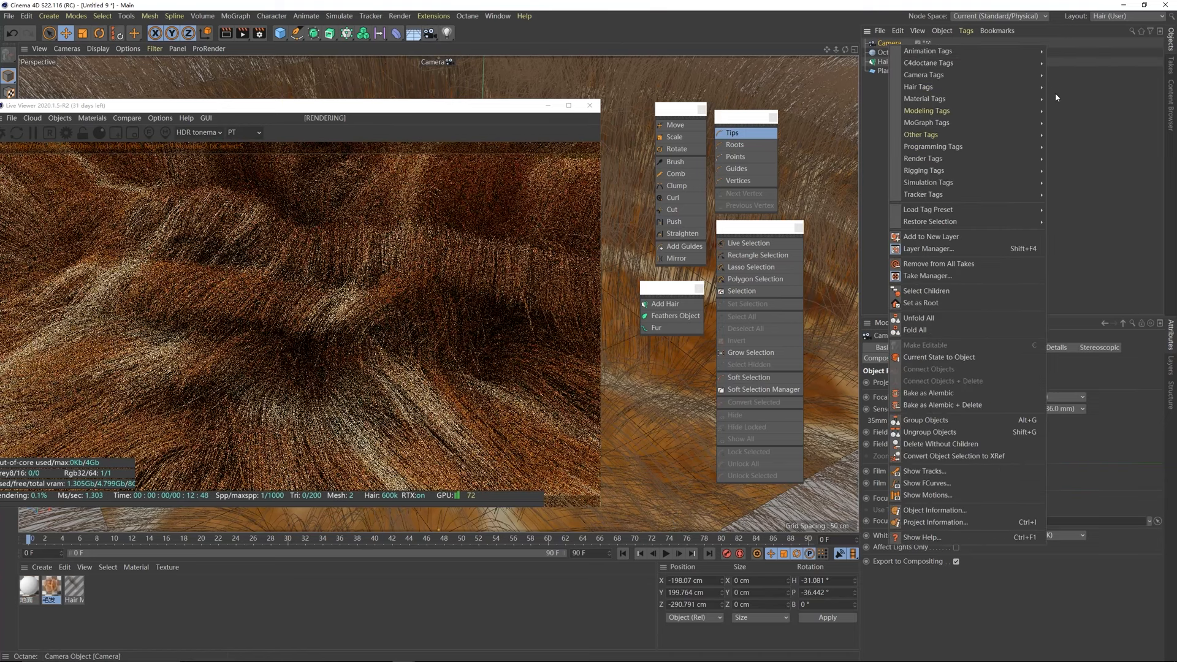
mouse_move(981, 63)
click(1084, 108)
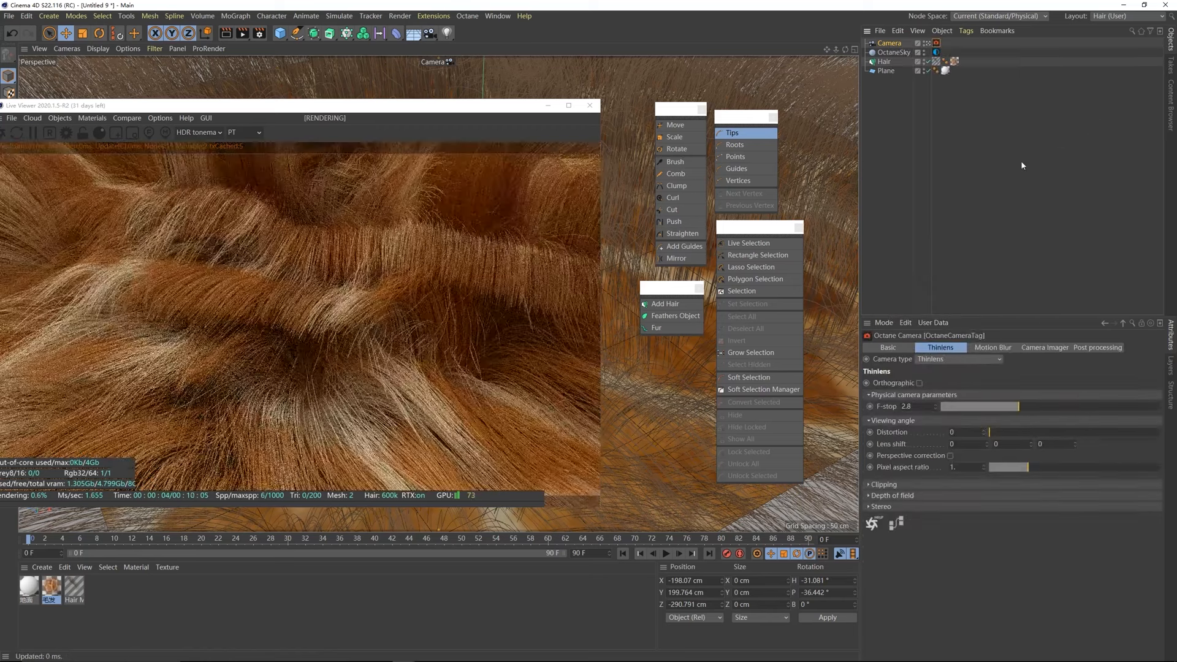
- Set the camera's focus distance by picking focus on the Hair near the middle of the live render
drag(487, 110, 548, 118)
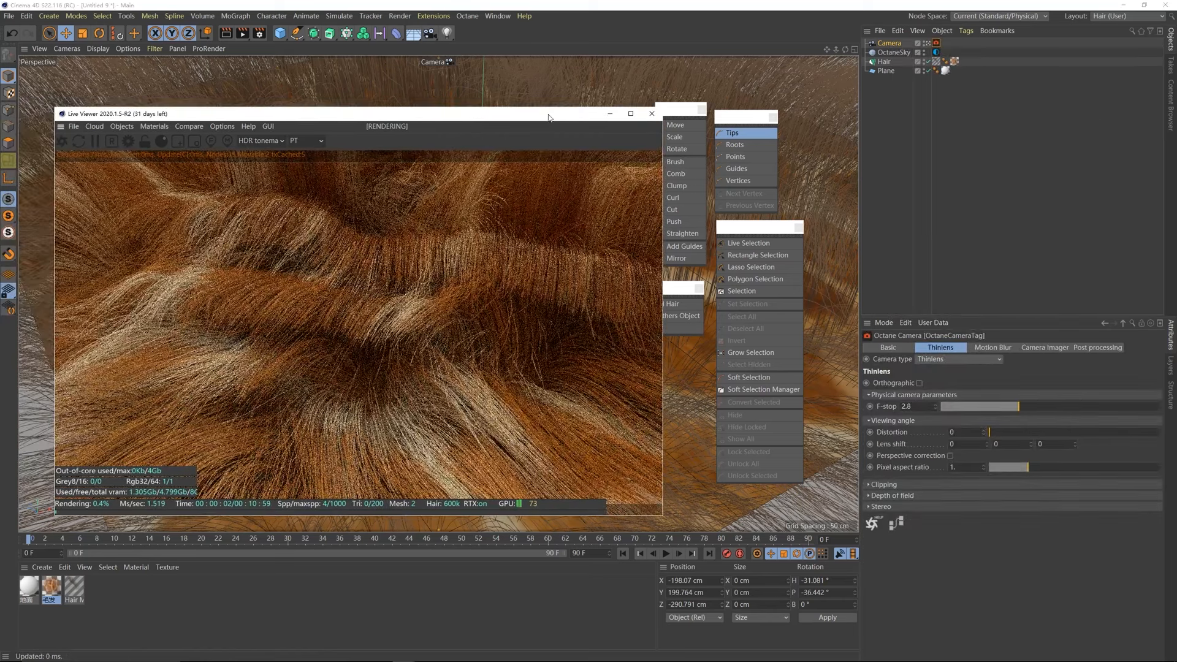
click(892, 44)
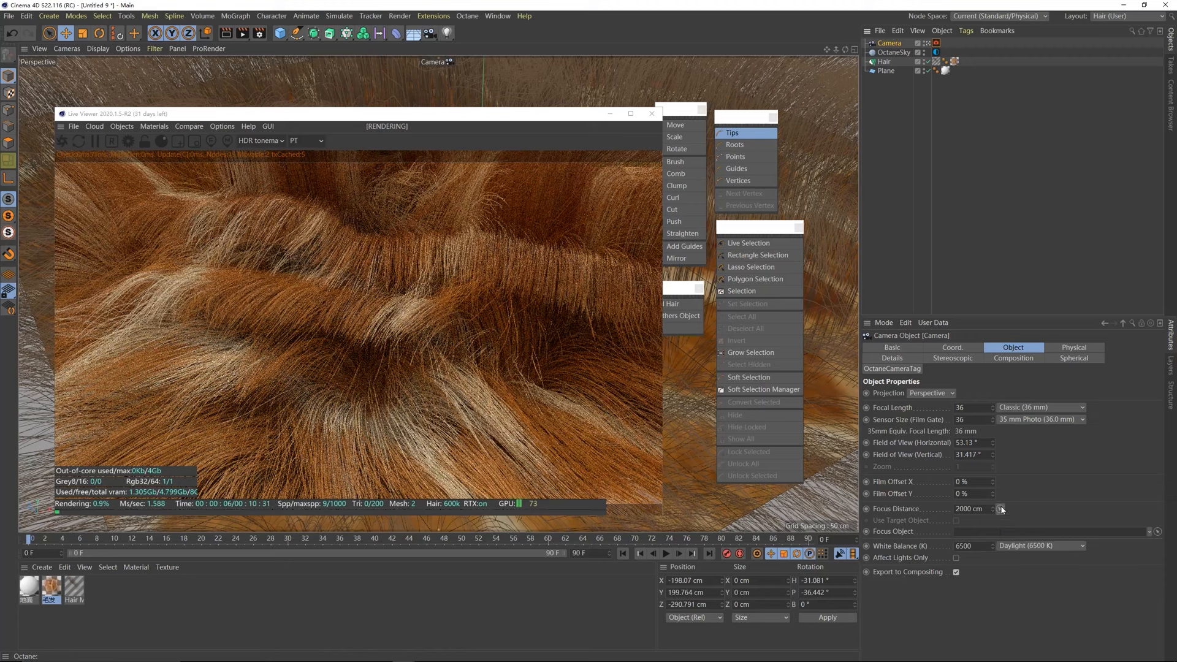
click(211, 141)
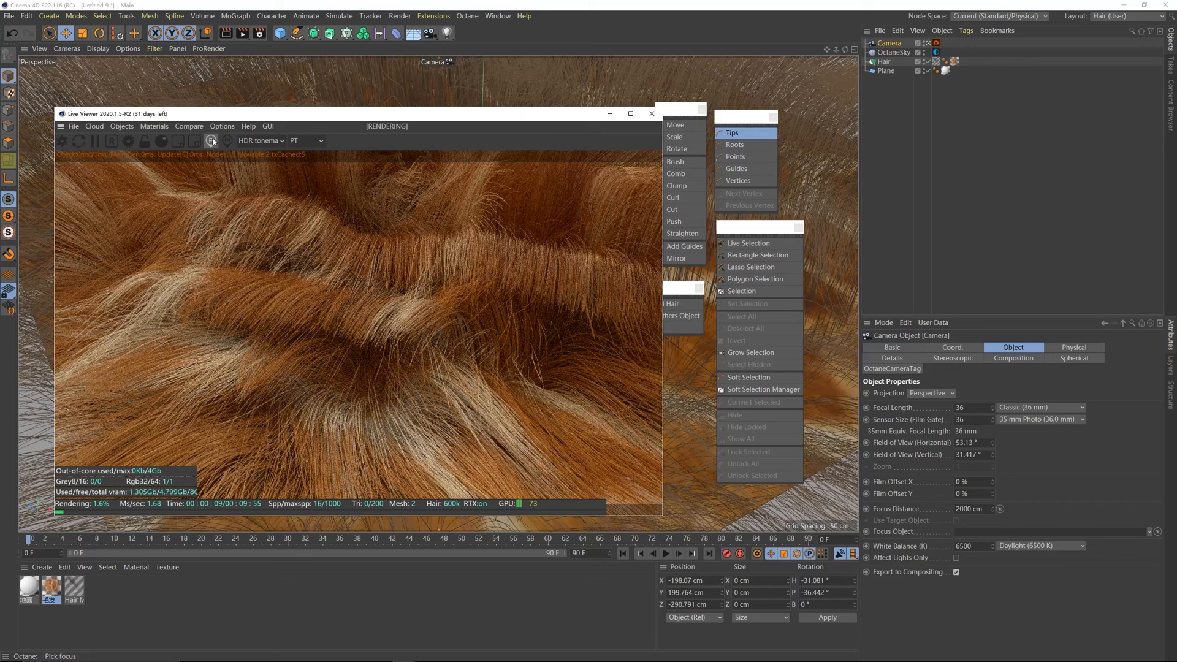
click(323, 316)
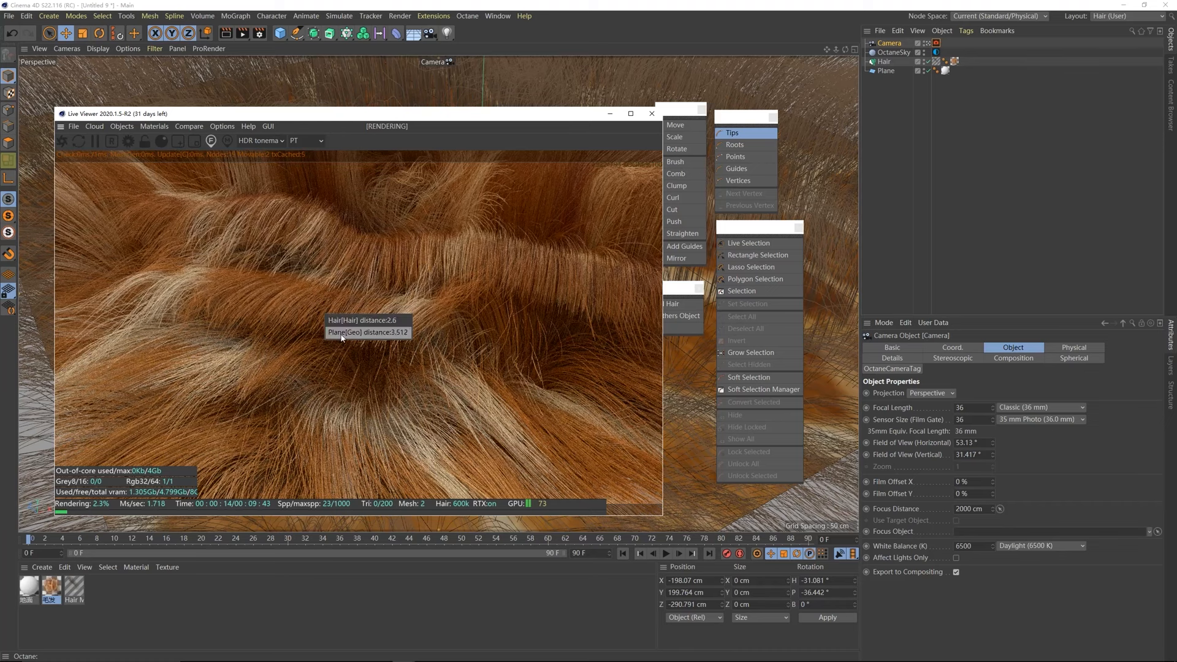
click(354, 322)
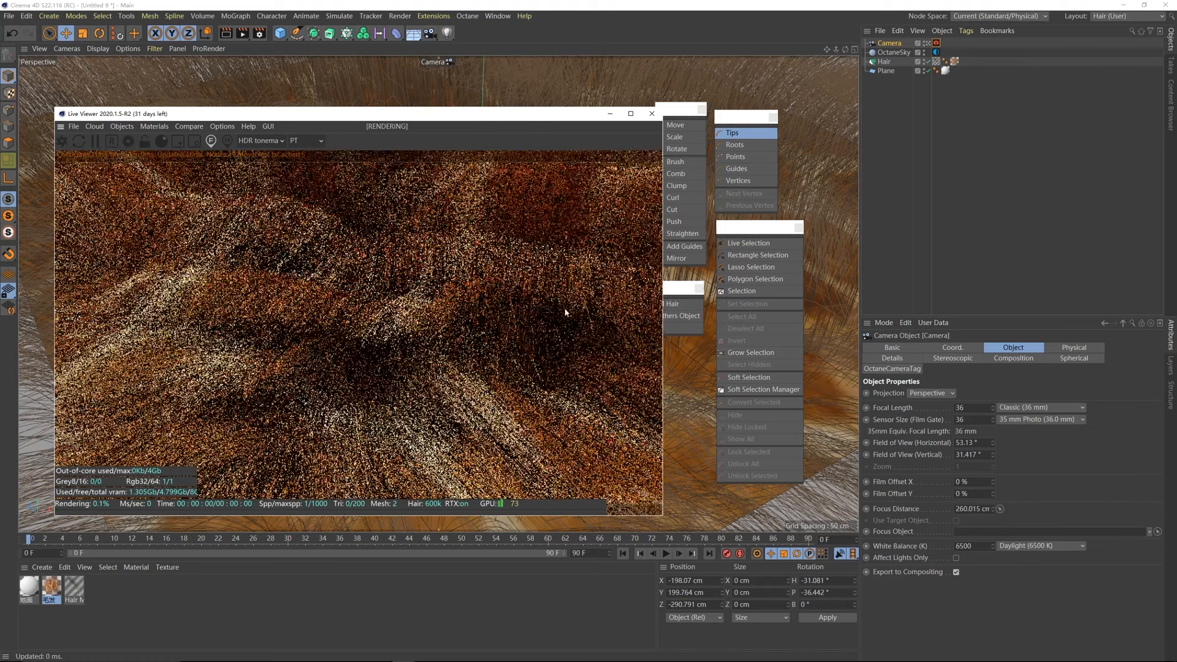
- Try depth-of-field aperture values of 3 cm and 10 cm in the Octane Camera tag
click(937, 43)
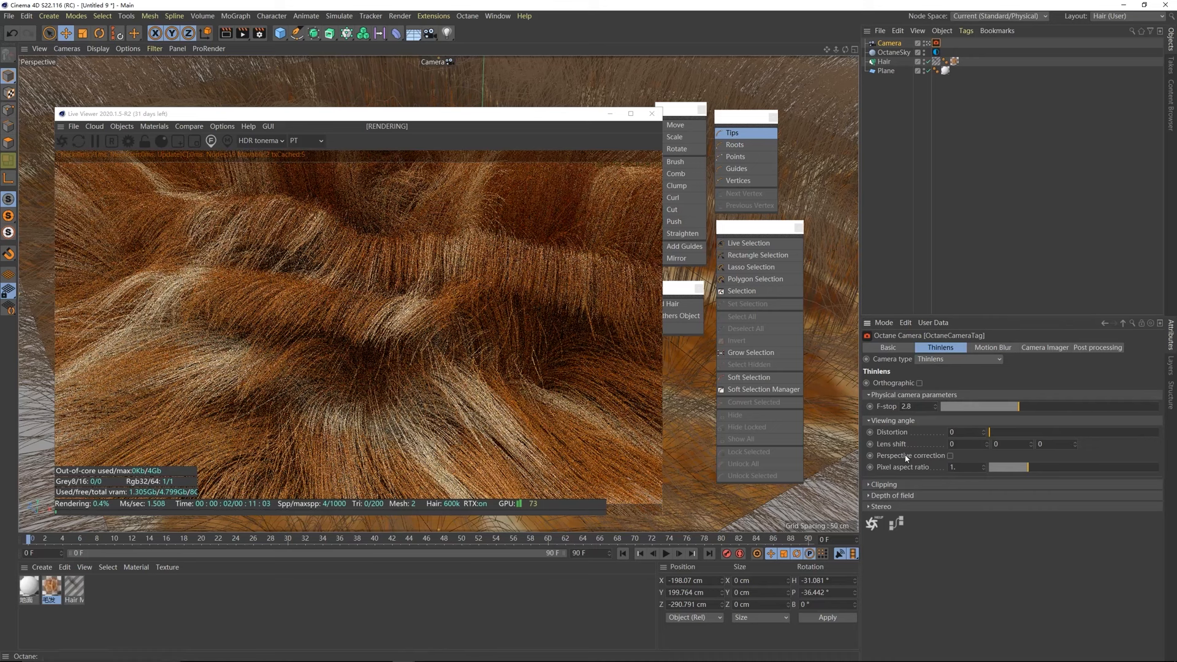
click(893, 496)
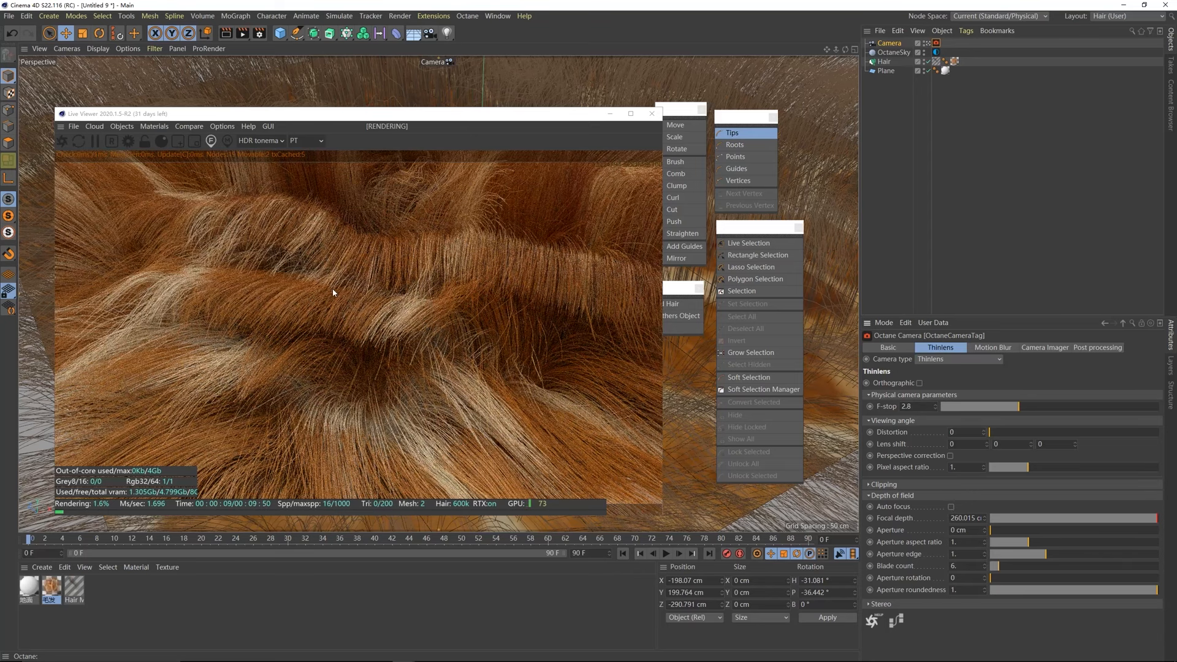
click(965, 531)
text(3)
key(Return)
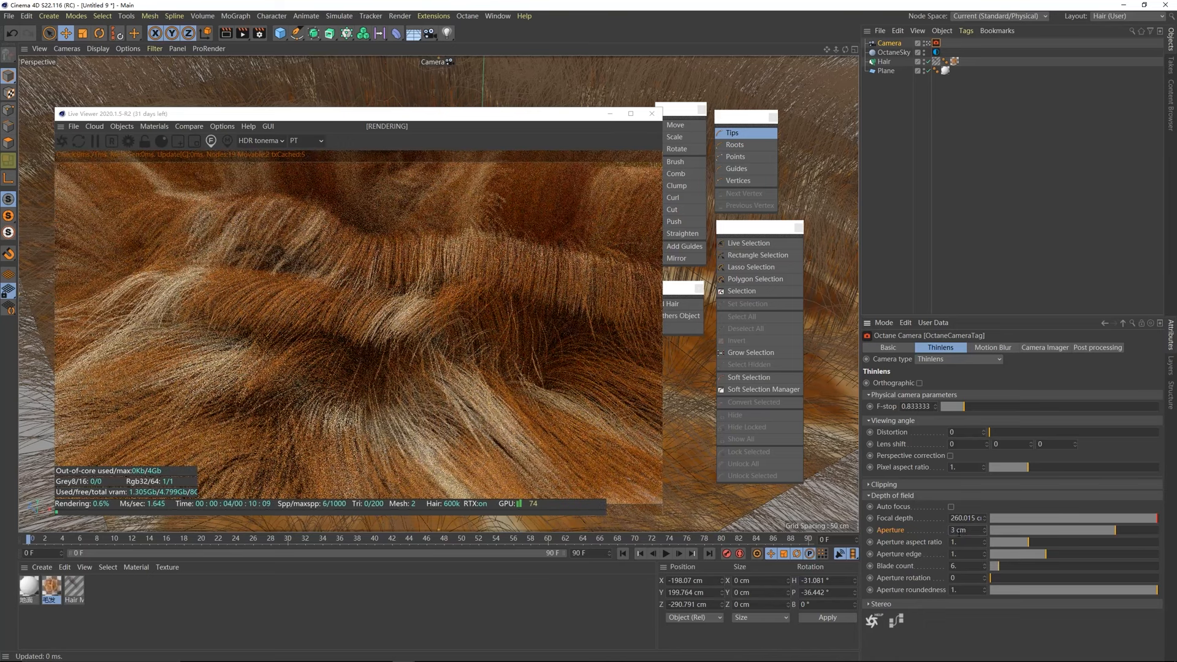
click(960, 530)
text(10)
key(Return)
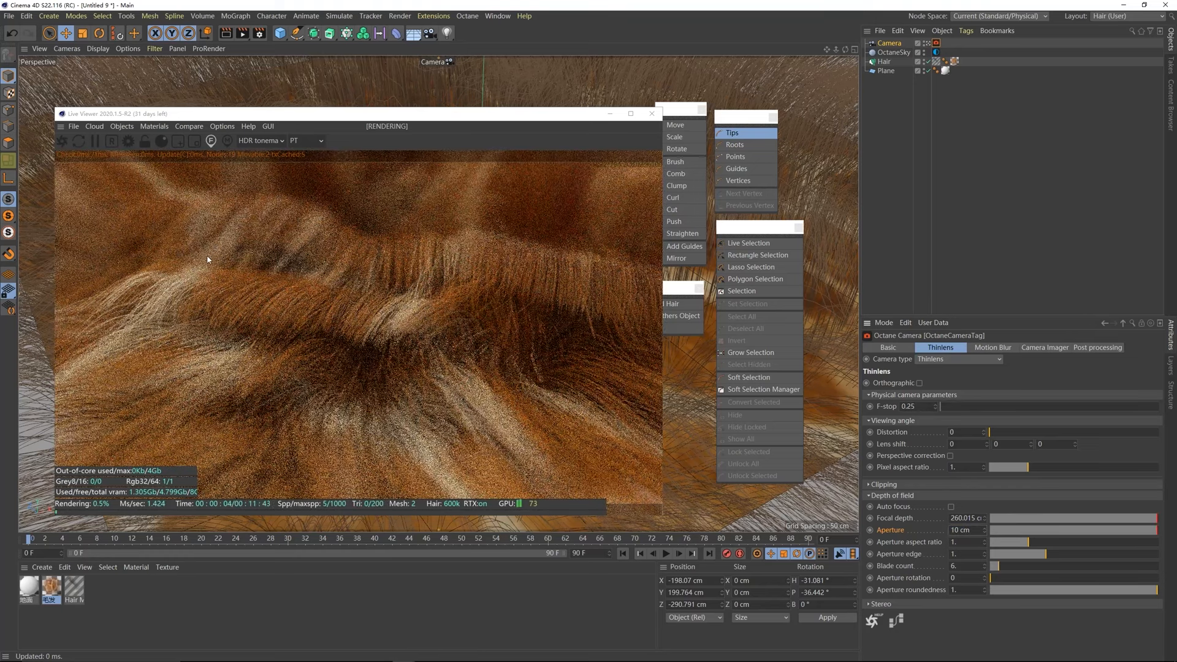
- Set the Octane camera's depth-of-field aperture to 5 cm and its aperture edge to 1.5
click(975, 531)
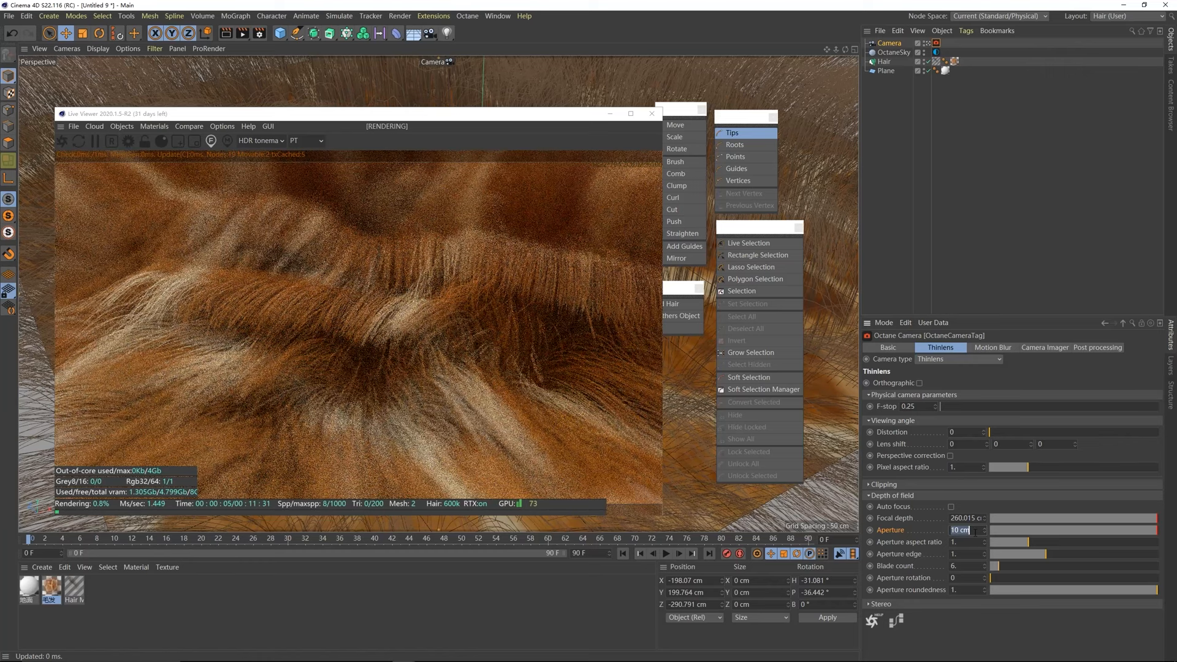
text(5)
key(Return)
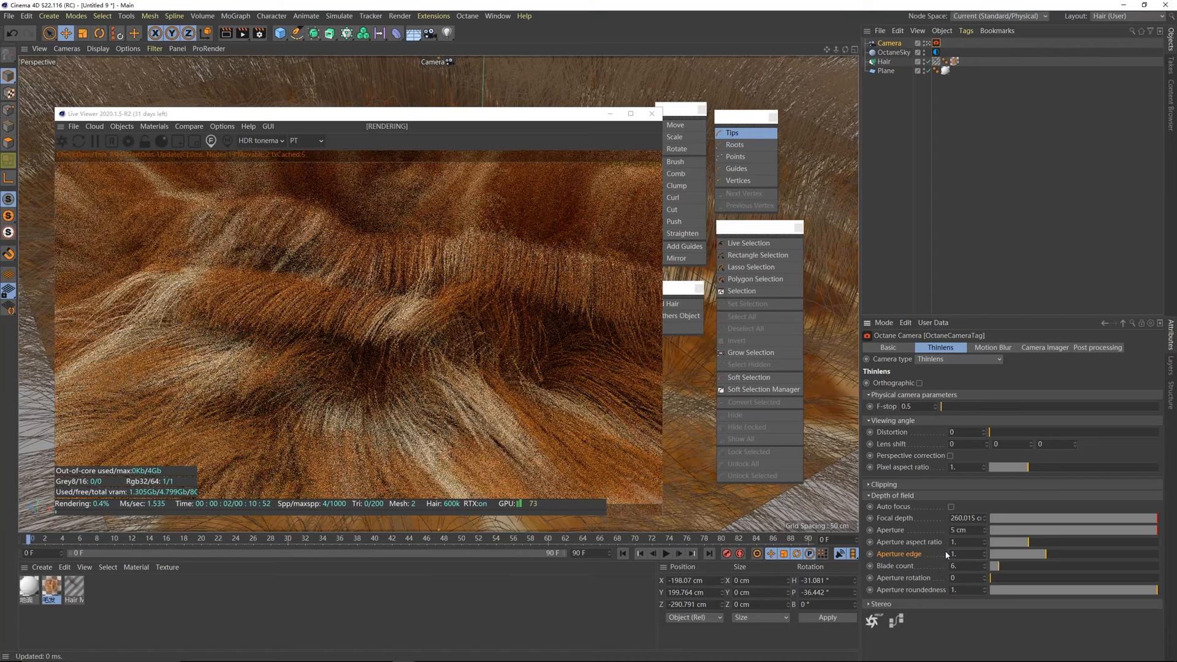
text(1.5)
key(Return)
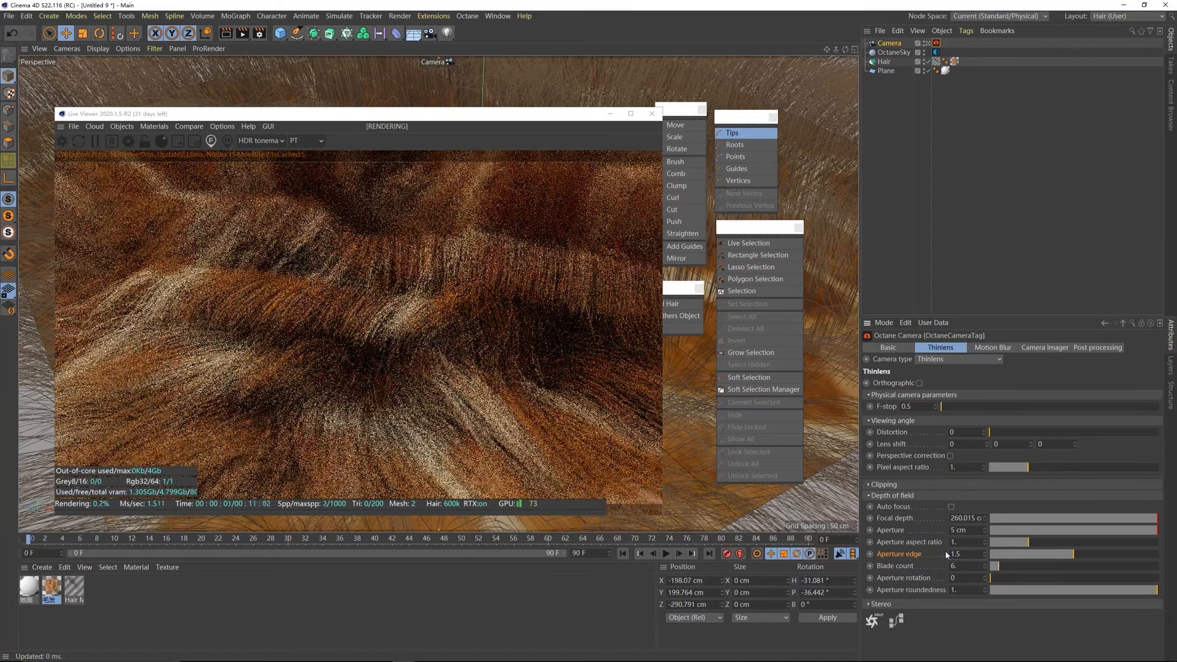
- Enable the Octane camera's Camera Imager, choose the DSCS315_2 response and raise the exposure to about 1.7
click(1046, 348)
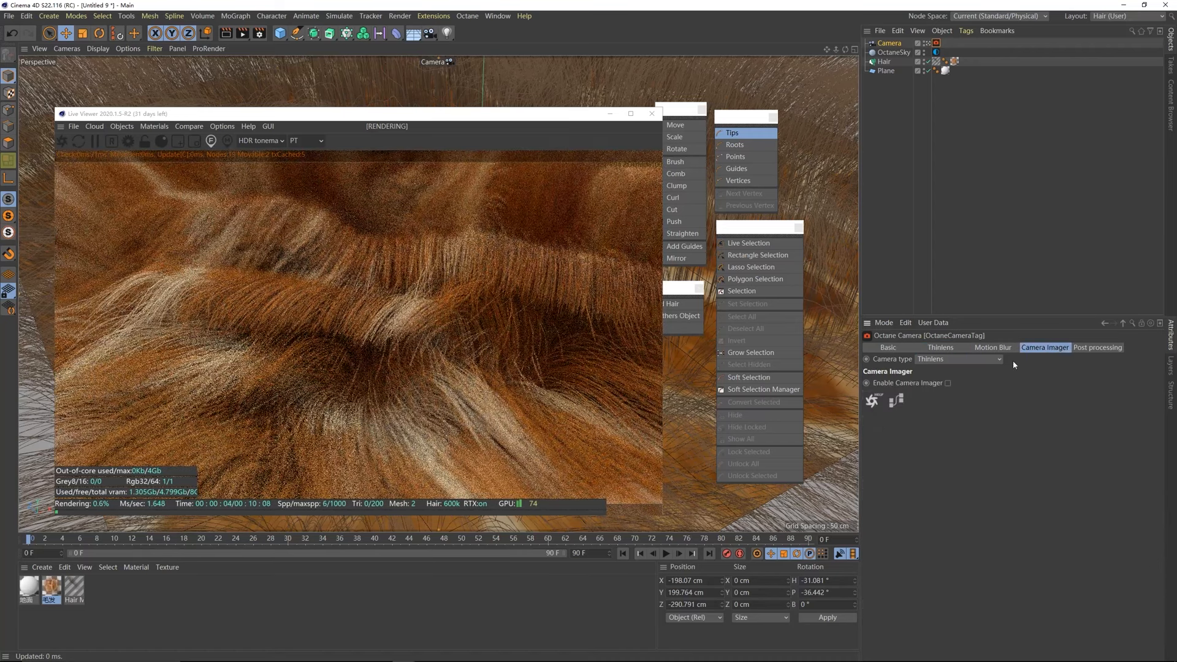
click(948, 383)
click(979, 454)
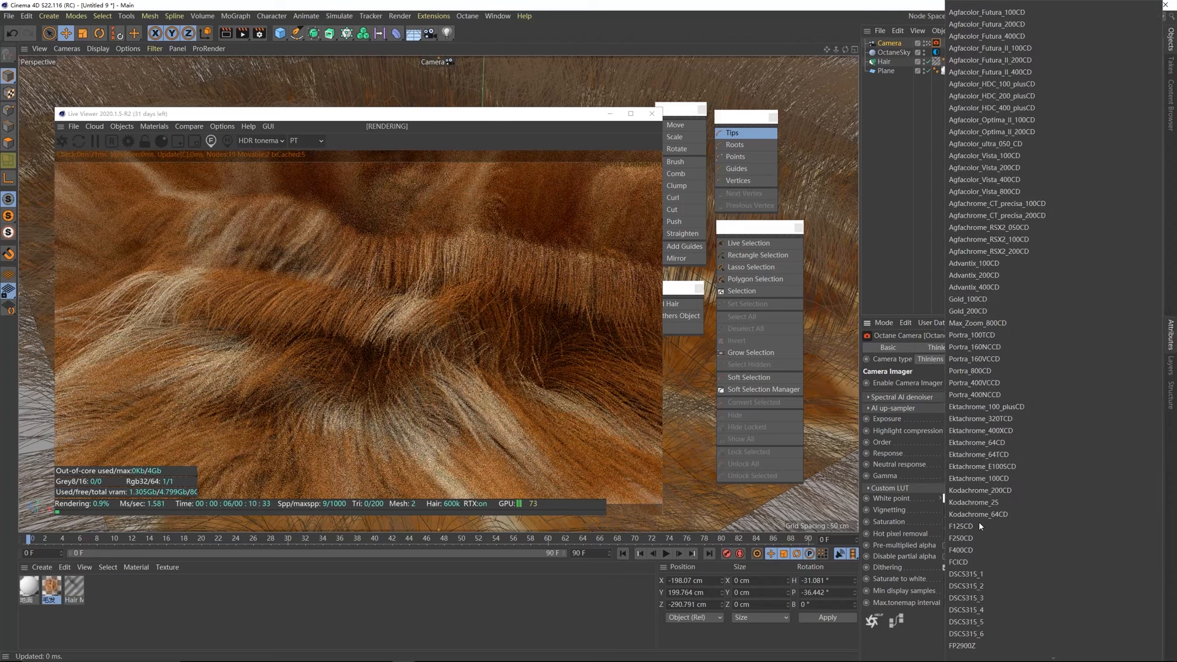
click(979, 591)
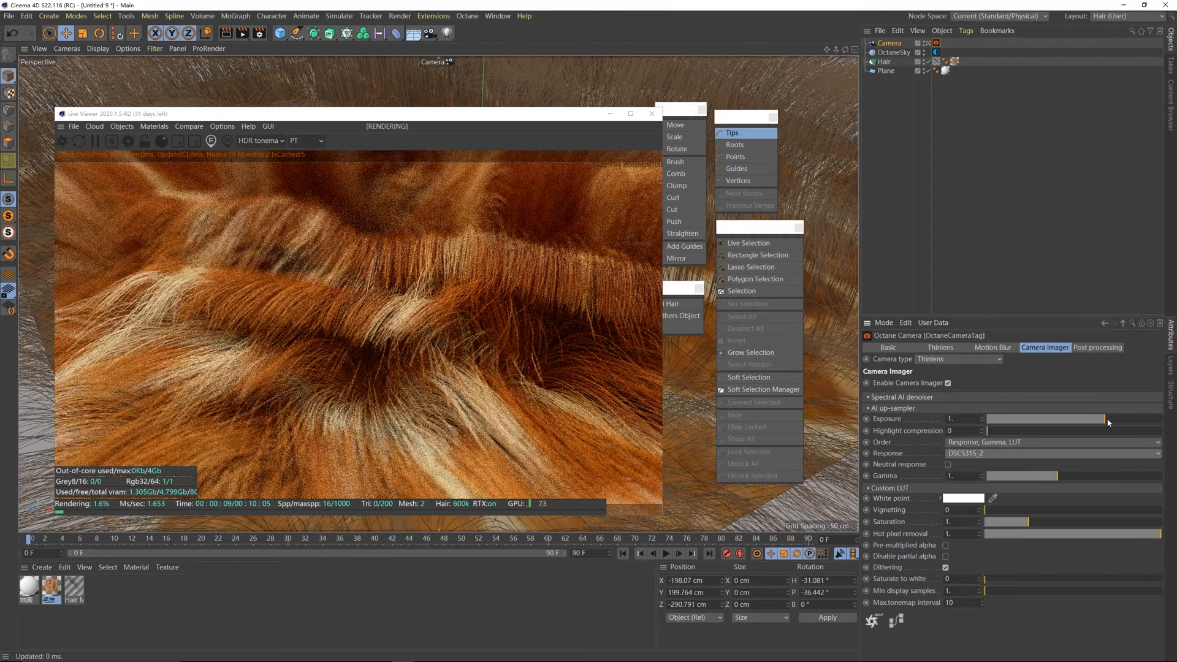
drag(1108, 422, 1111, 424)
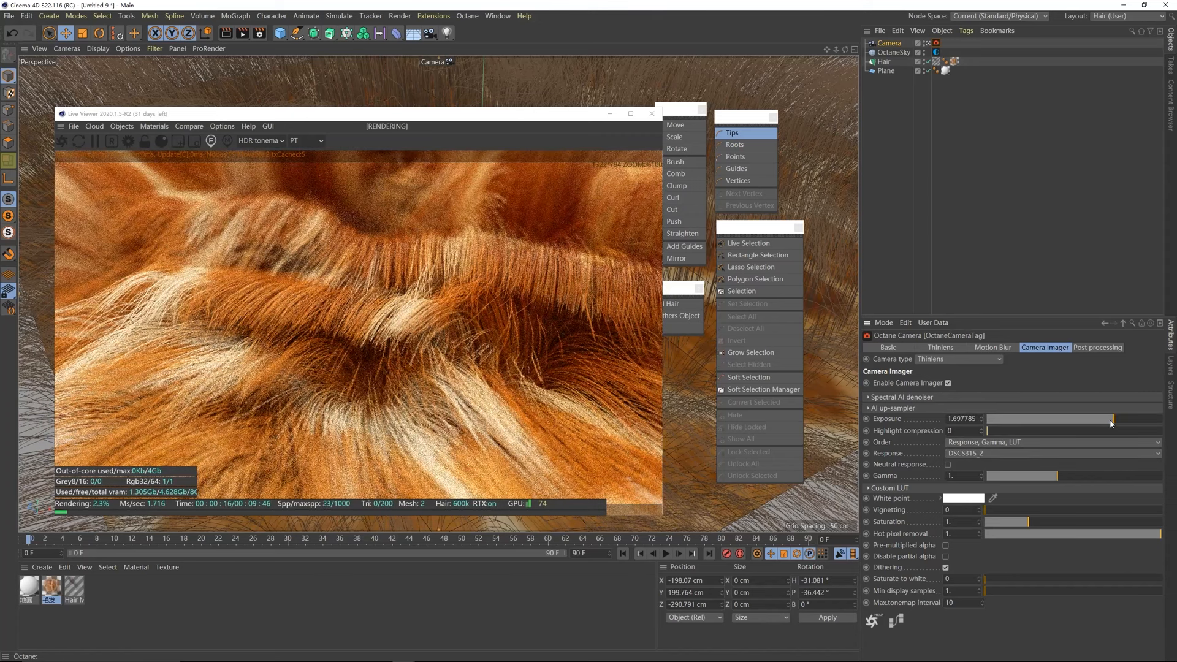
- Open the Hair object's hair segment count for editing
click(884, 62)
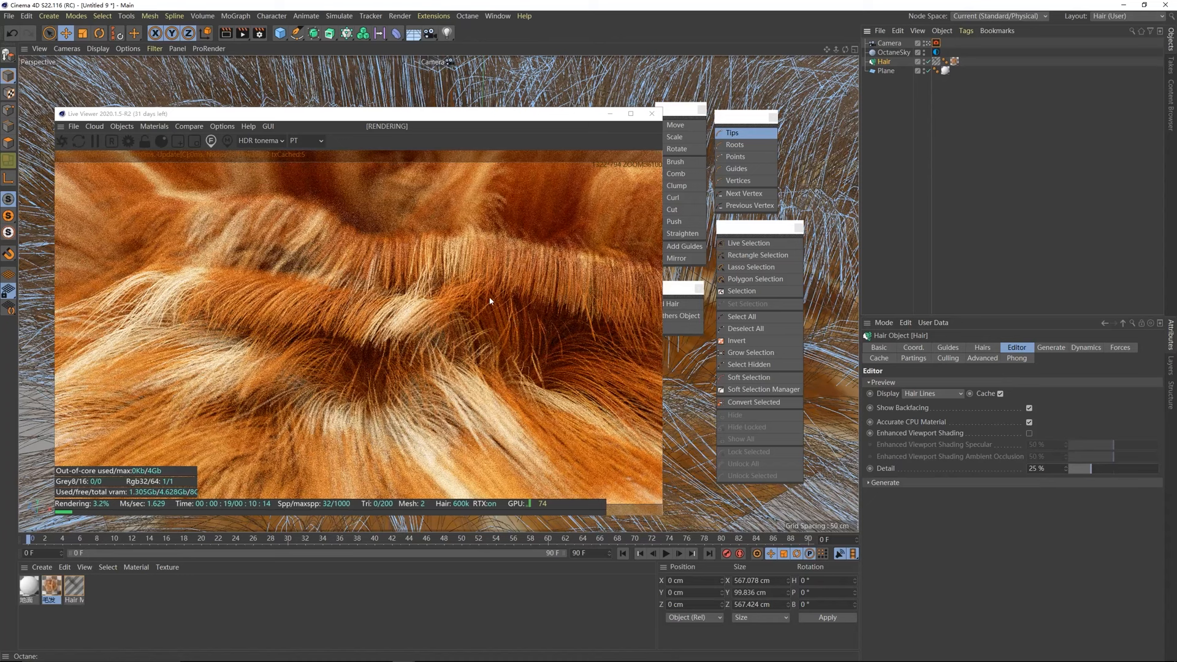
click(983, 348)
double_click(987, 383)
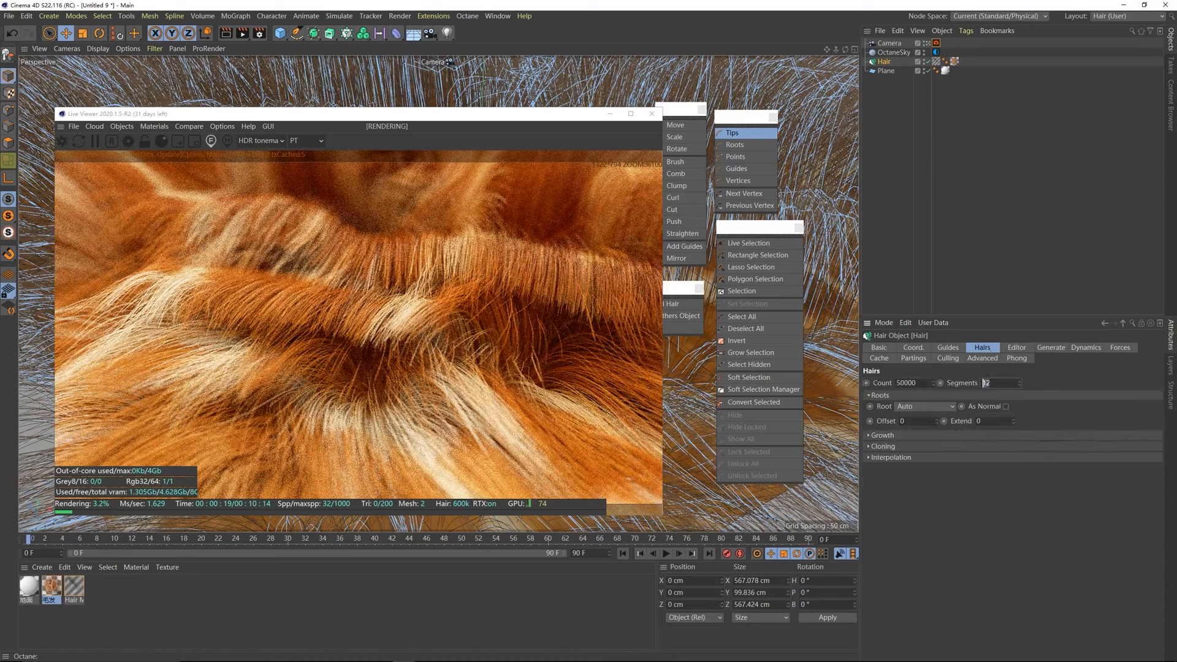
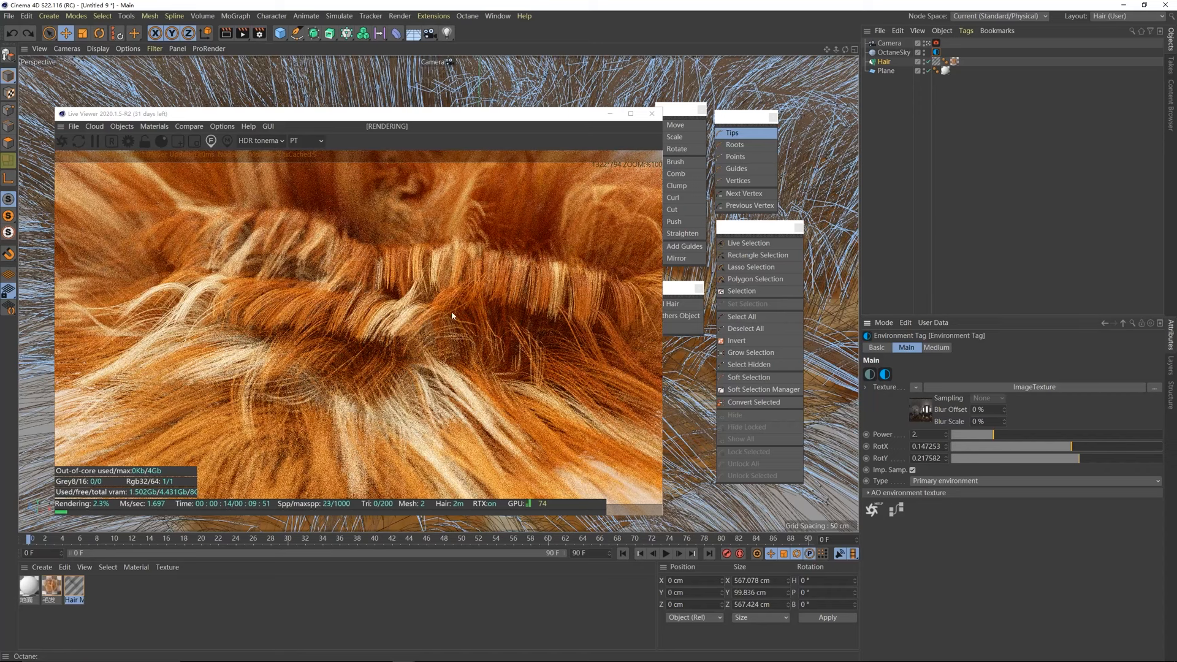
- Close the Live Viewer and, while saving the project, create a folder named 毛发 inside MOMENTOR基础课
drag(569, 116, 503, 127)
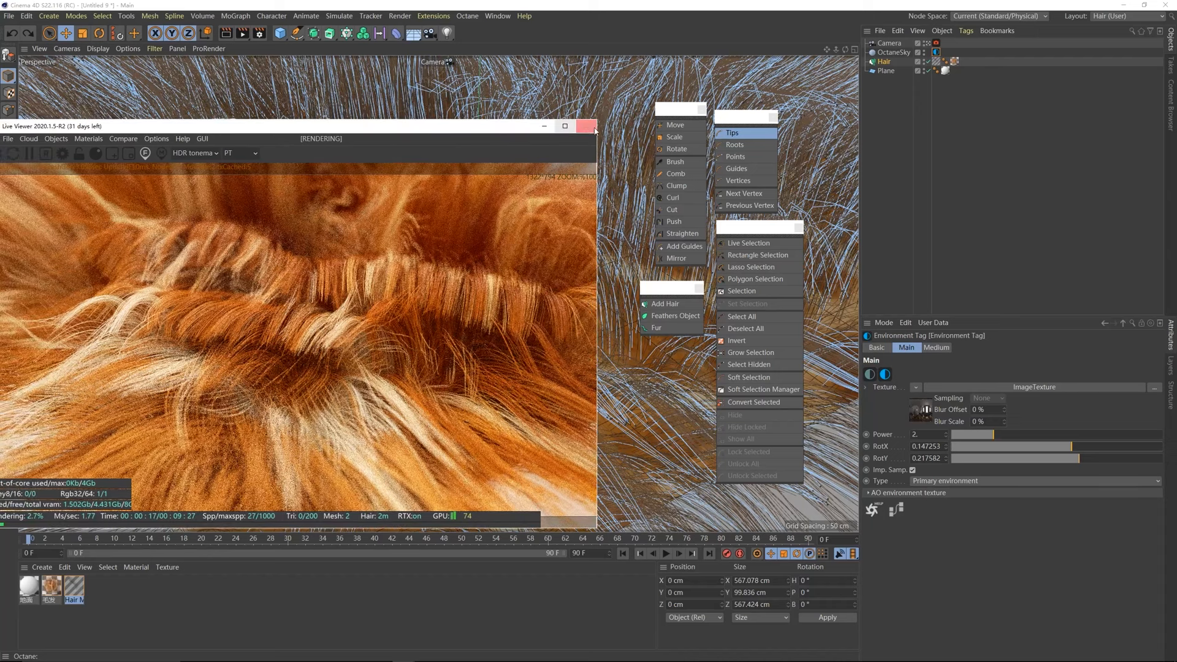
click(587, 126)
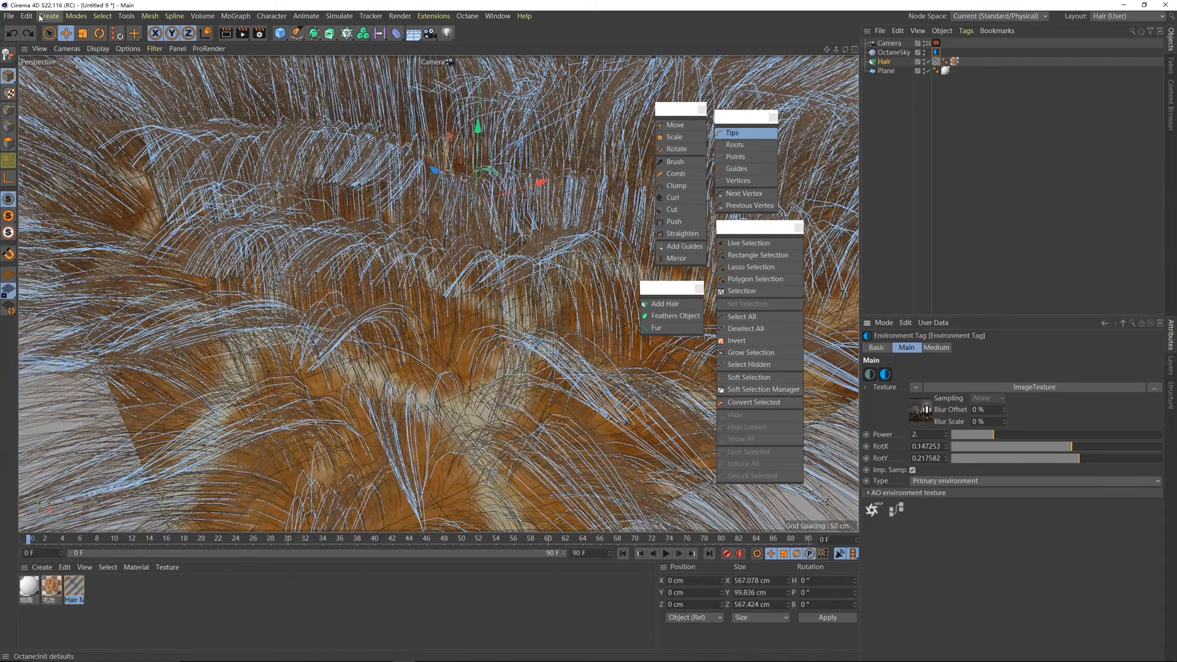
click(11, 17)
click(41, 122)
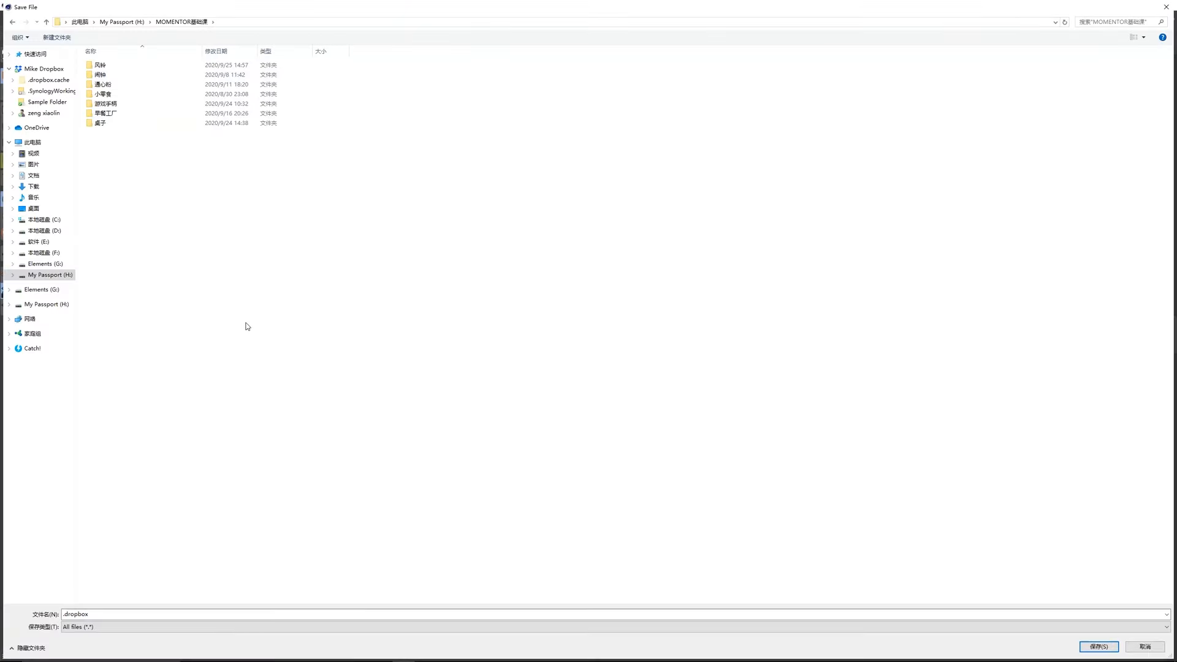
right_click(244, 322)
mouse_move(211, 445)
click(71, 452)
text(h)
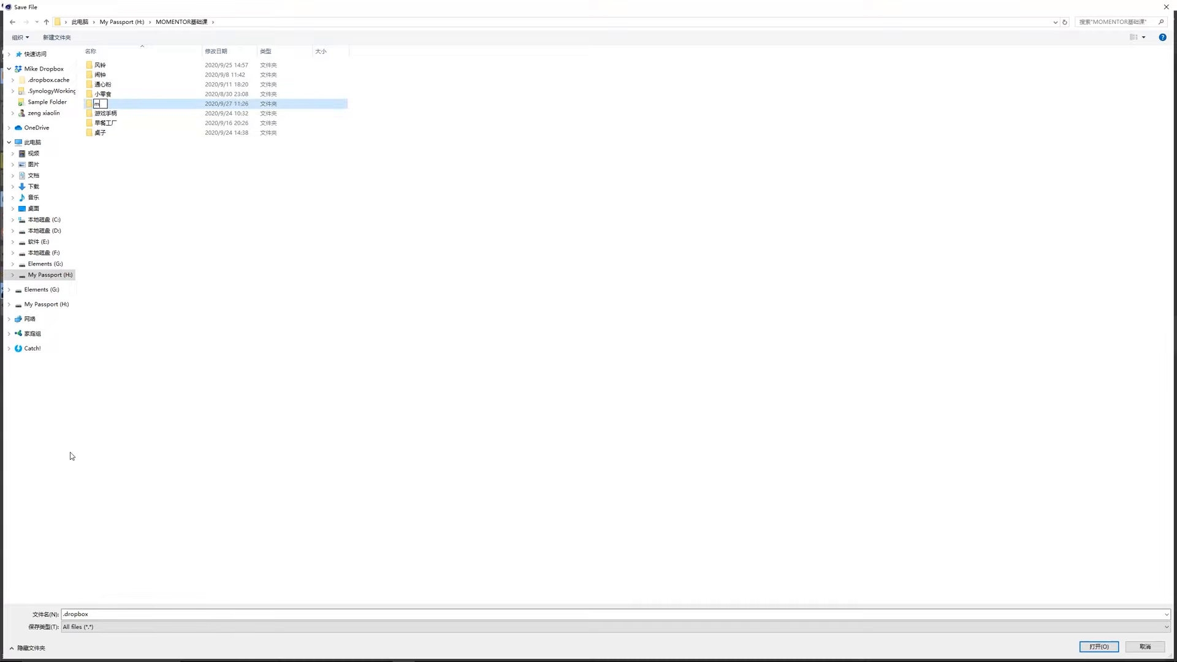
key(BackSpace)
text(毛发)
key(Return)
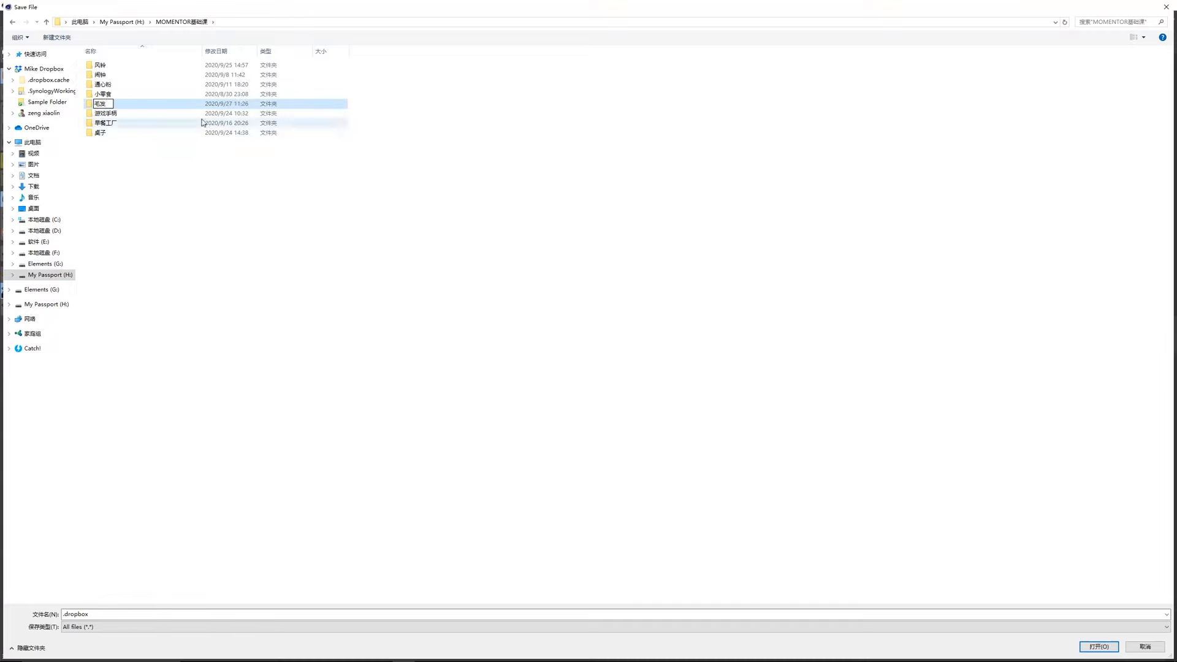
- Save the project in the 毛发 folder under the file name 毛发_01
key(Return)
click(135, 614)
double_click(136, 615)
text(毛发_01)
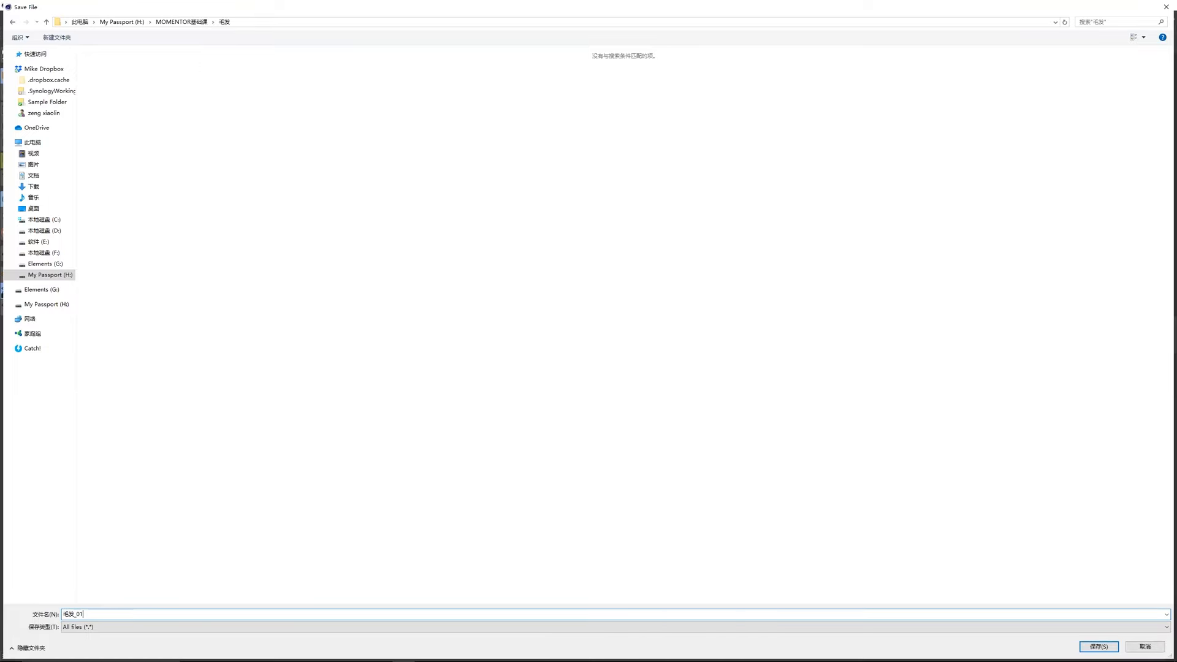
key(Return)
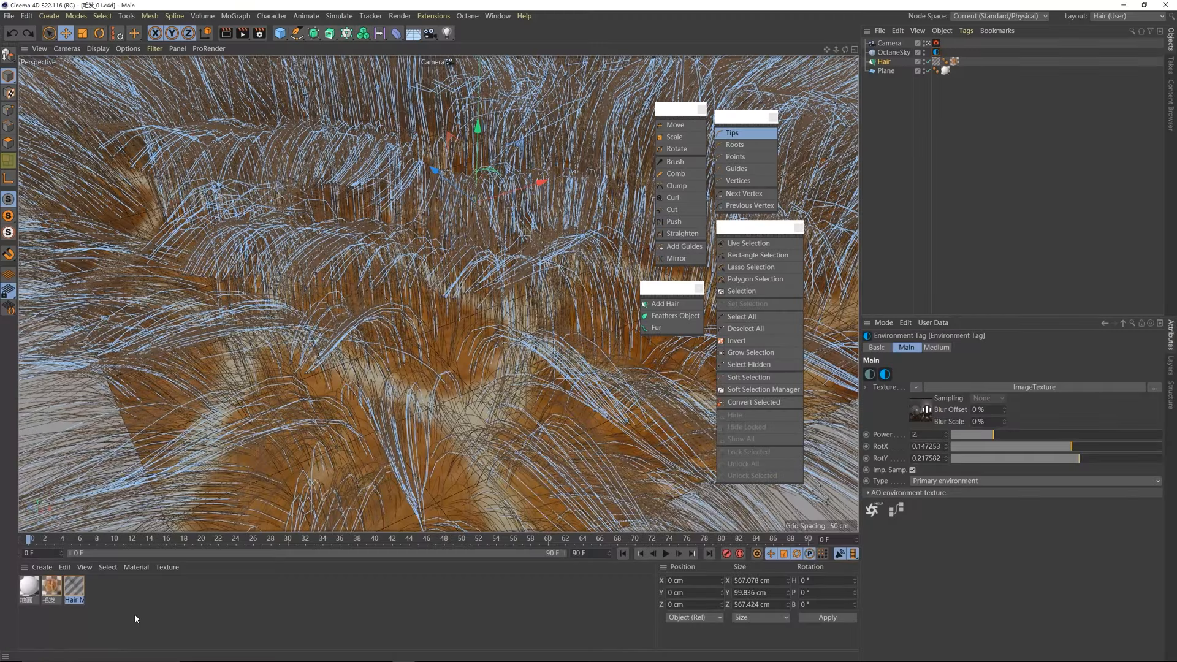
- Disable the Plane object and add a Sphere primitive to the scene
click(892, 75)
click(891, 72)
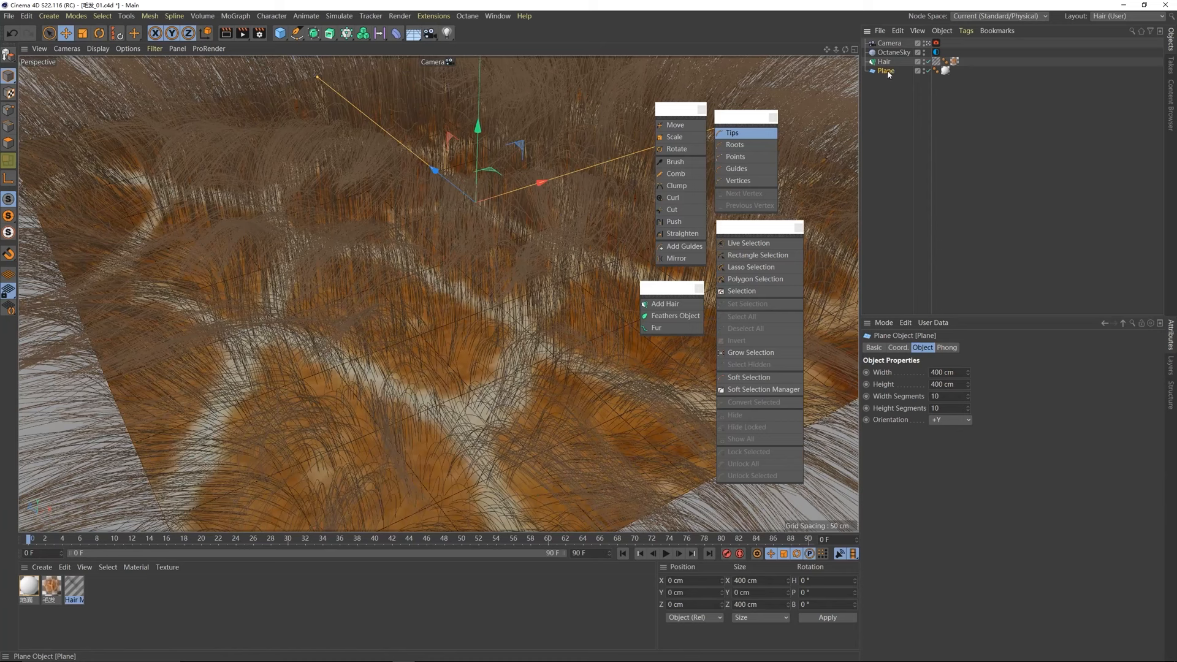
click(925, 71)
click(280, 34)
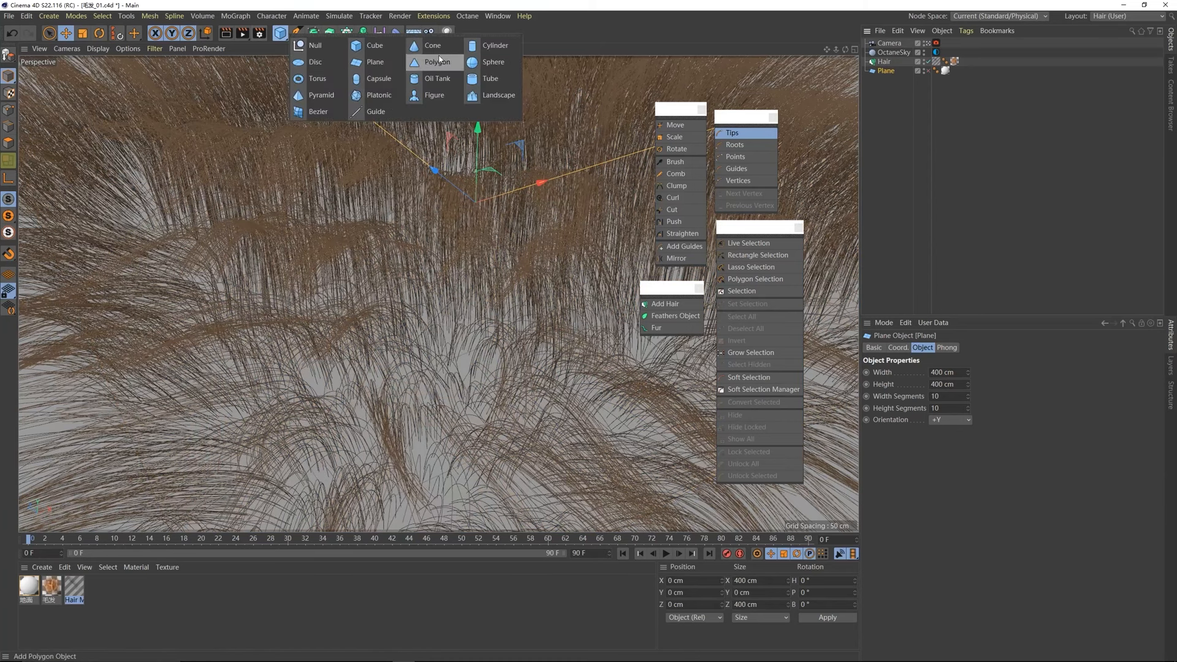
click(487, 62)
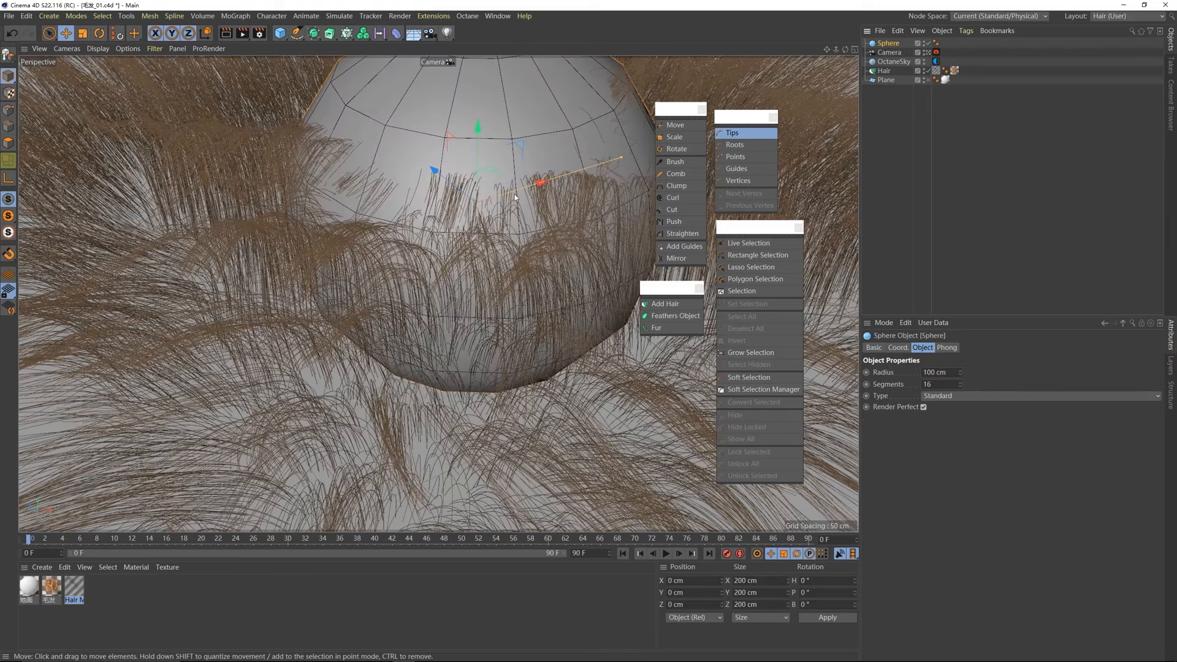
- Link the Hair object's guides to the Sphere in place of the Plane
alt+middle_drag(487, 154, 467, 206)
scroll(468, 208, down, 1)
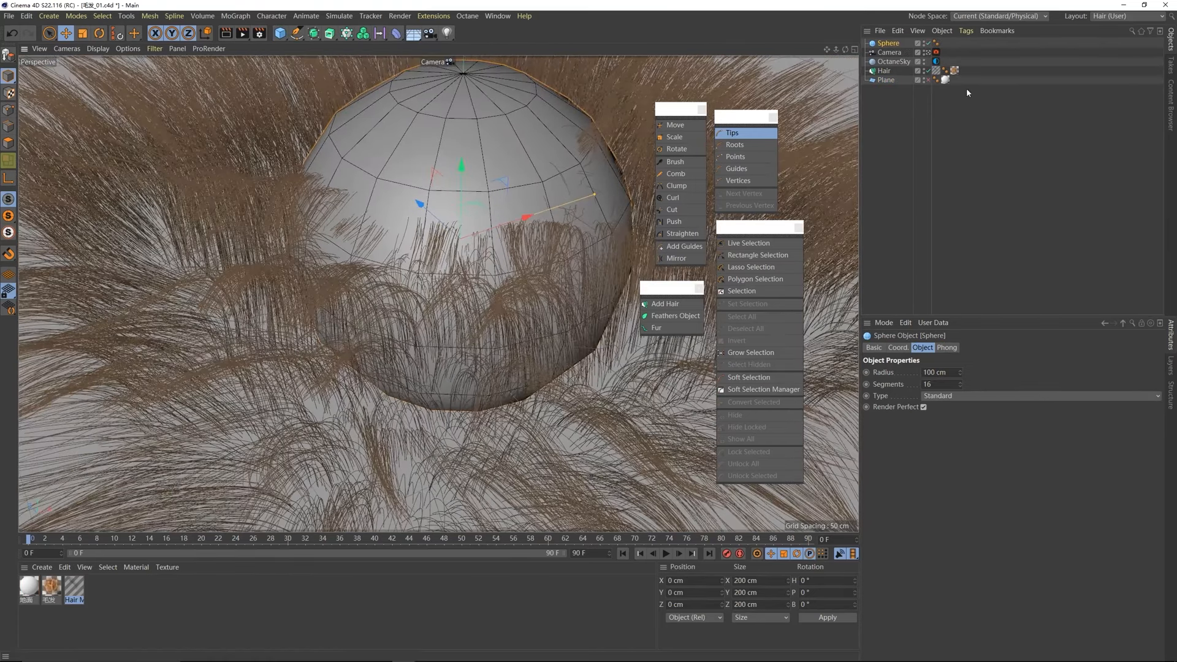
click(884, 74)
click(949, 348)
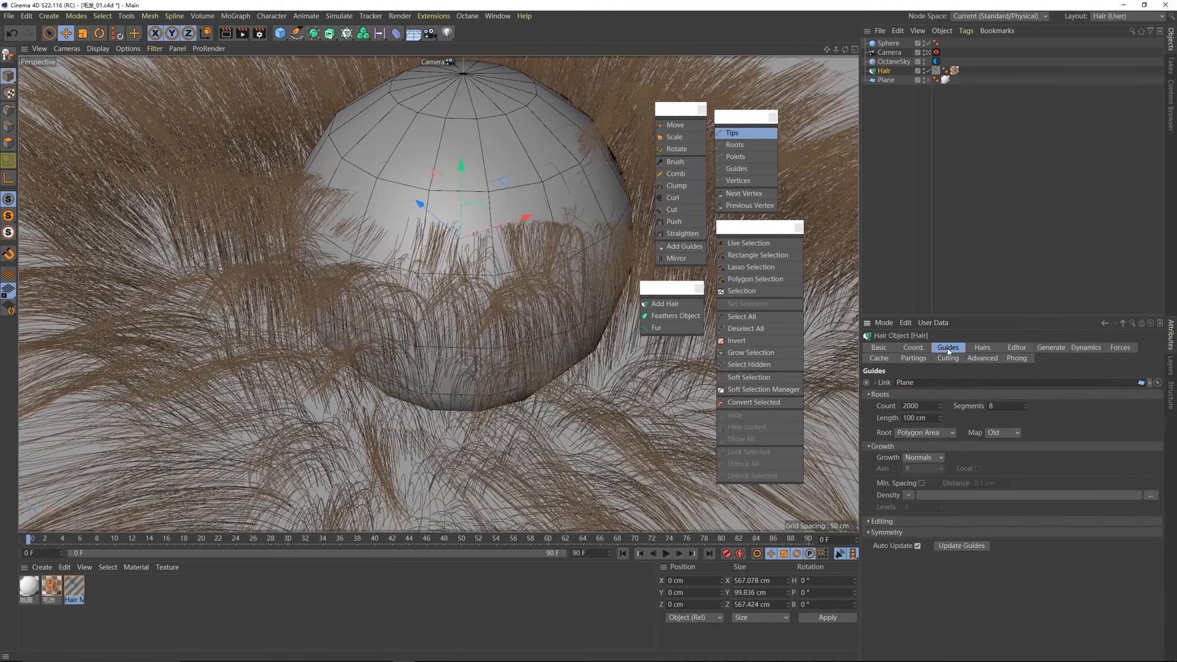
drag(889, 44, 919, 384)
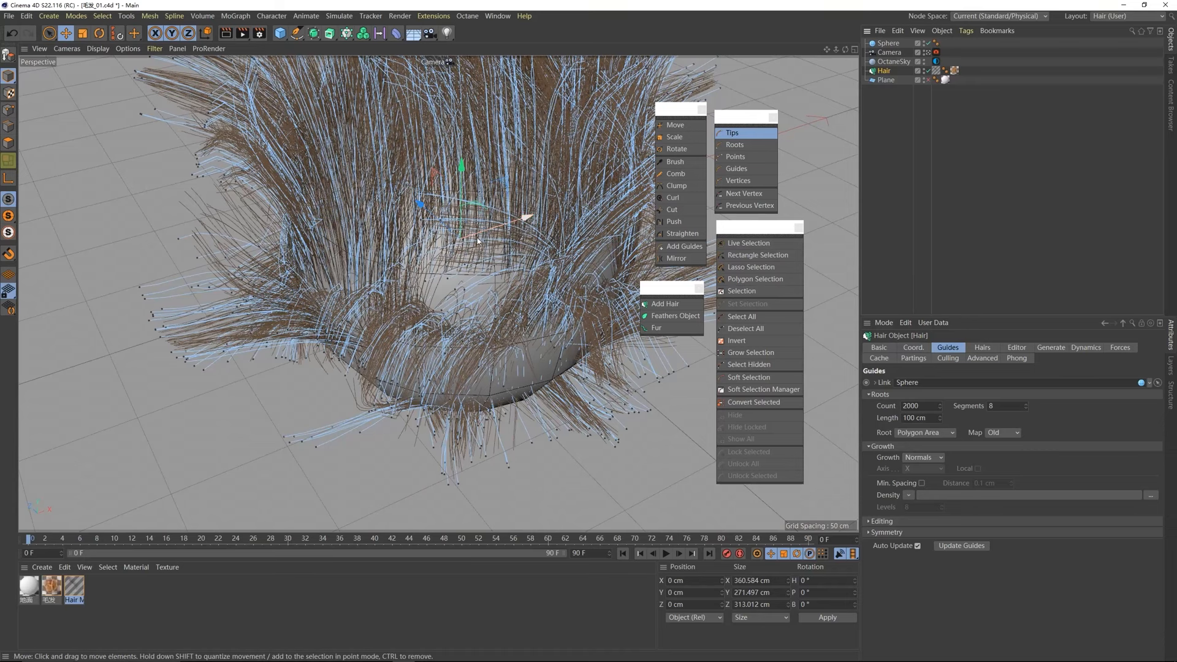
alt+middle_drag(498, 238, 473, 275)
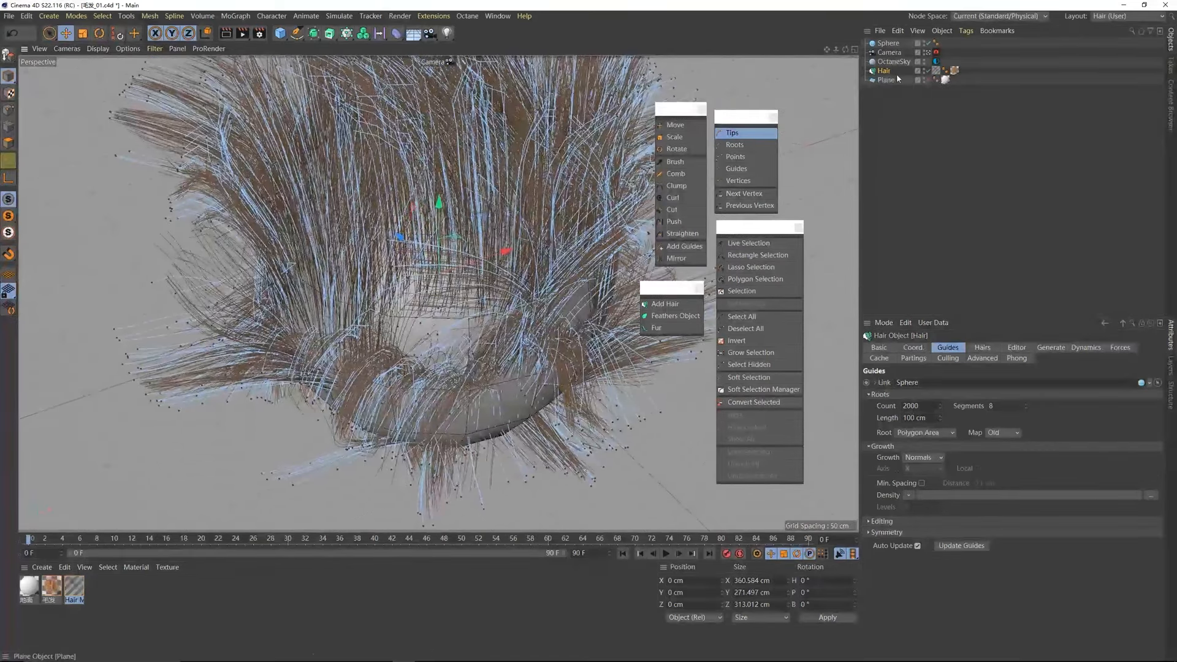
- Move the 地面 material tag from the Plane to the Sphere
click(890, 82)
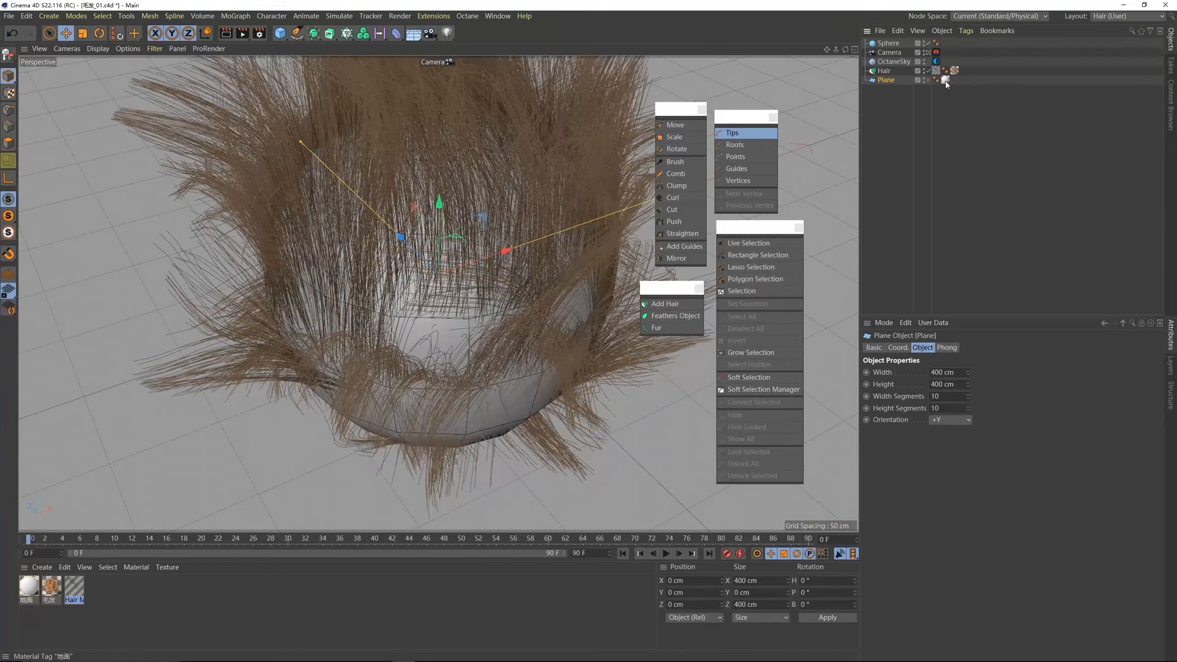
drag(946, 80, 948, 44)
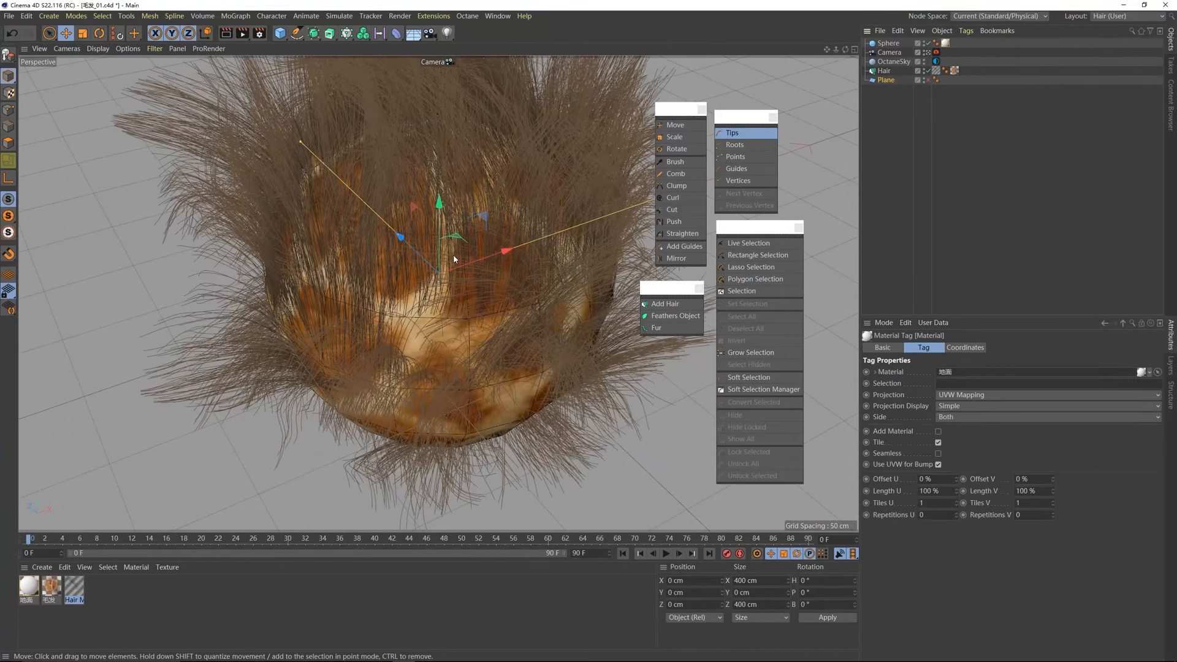
alt+middle_drag(454, 256, 437, 271)
alt+drag(437, 271, 461, 250)
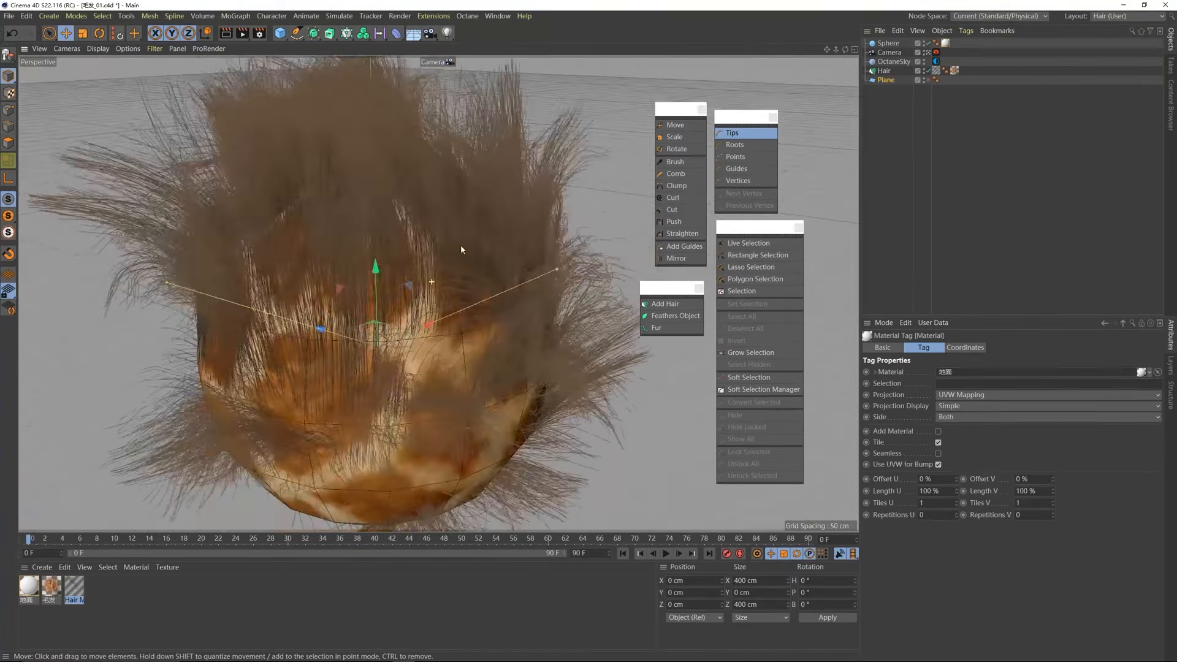
- Start the Octane live render of the furry sphere and move the Live Viewer clear of the hair tool palettes
drag(409, 182, 867, 140)
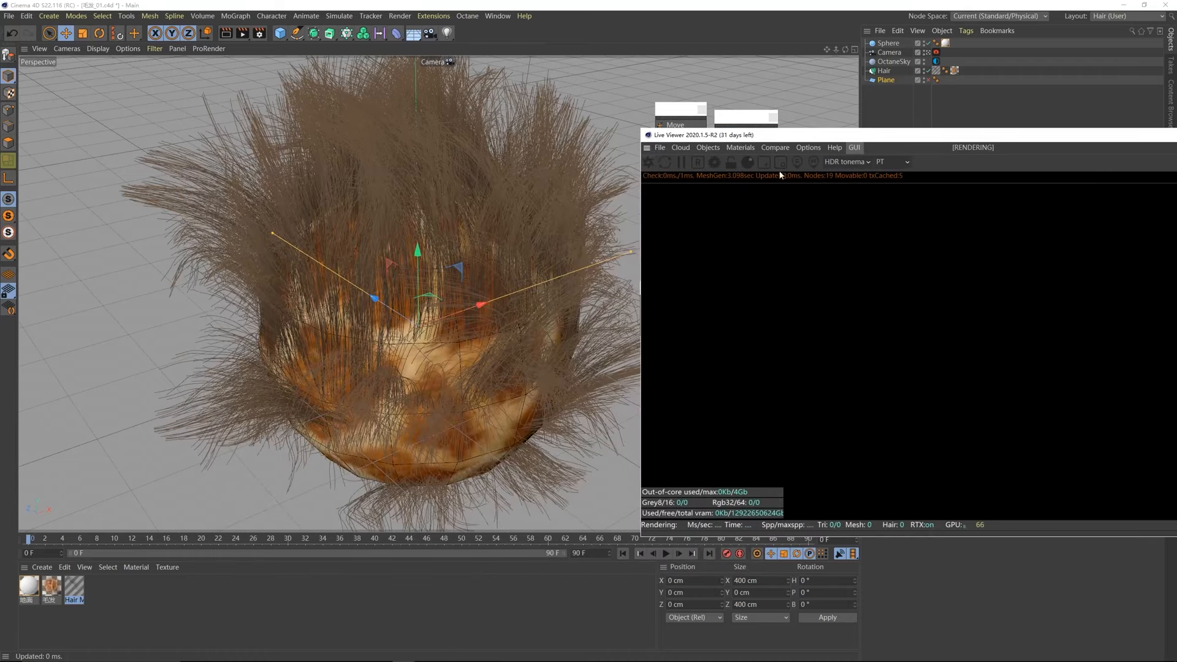
drag(705, 135, 532, 160)
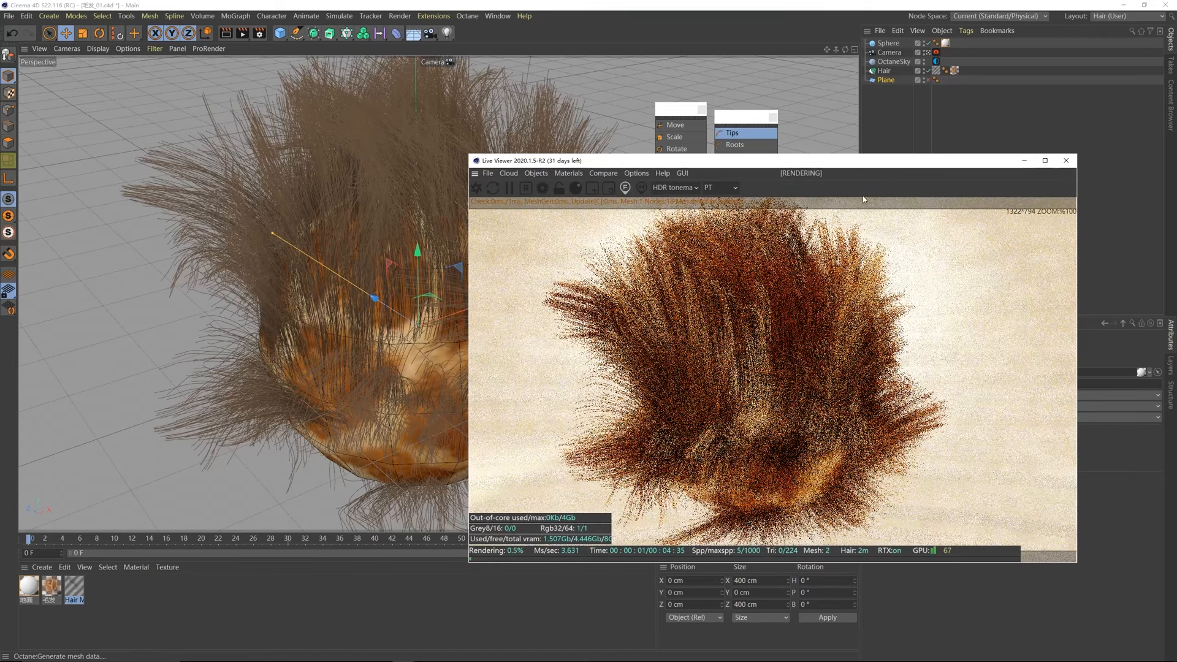
drag(861, 167, 387, 190)
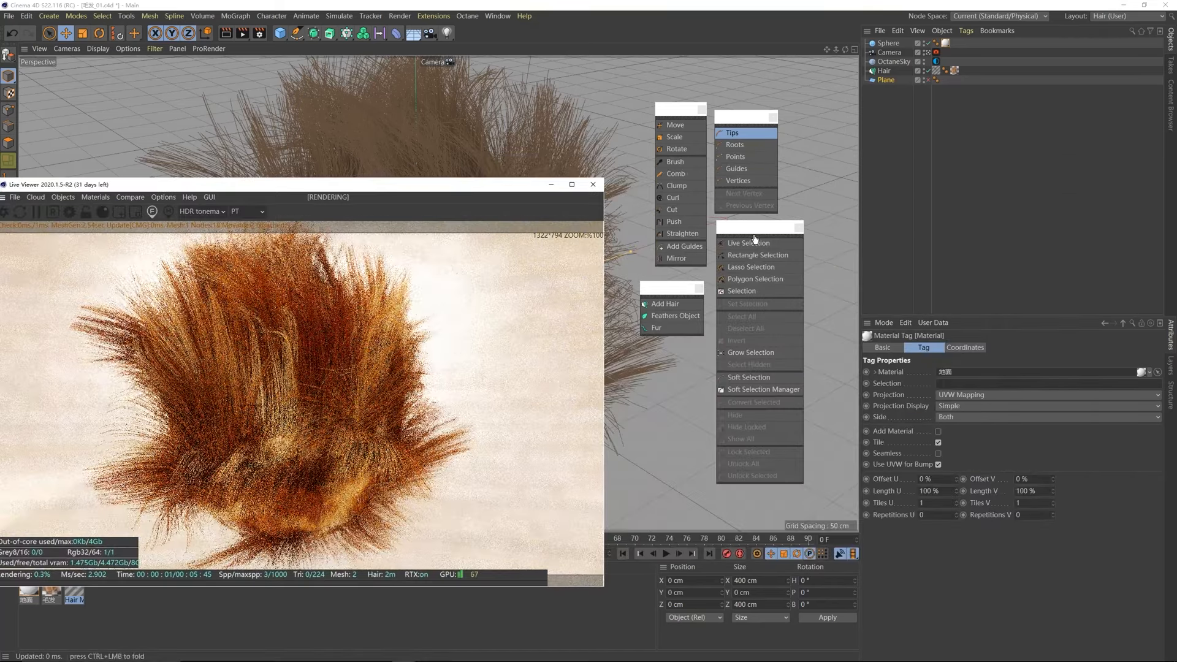
- Move the floating selection, hair tools and Add Hair palettes farther from the Live Viewer to free up viewport space
drag(755, 236, 805, 232)
mouse_move(670, 113)
mouse_down()
mouse_move(836, 124)
mouse_move(810, 122)
mouse_up()
drag(660, 291, 750, 297)
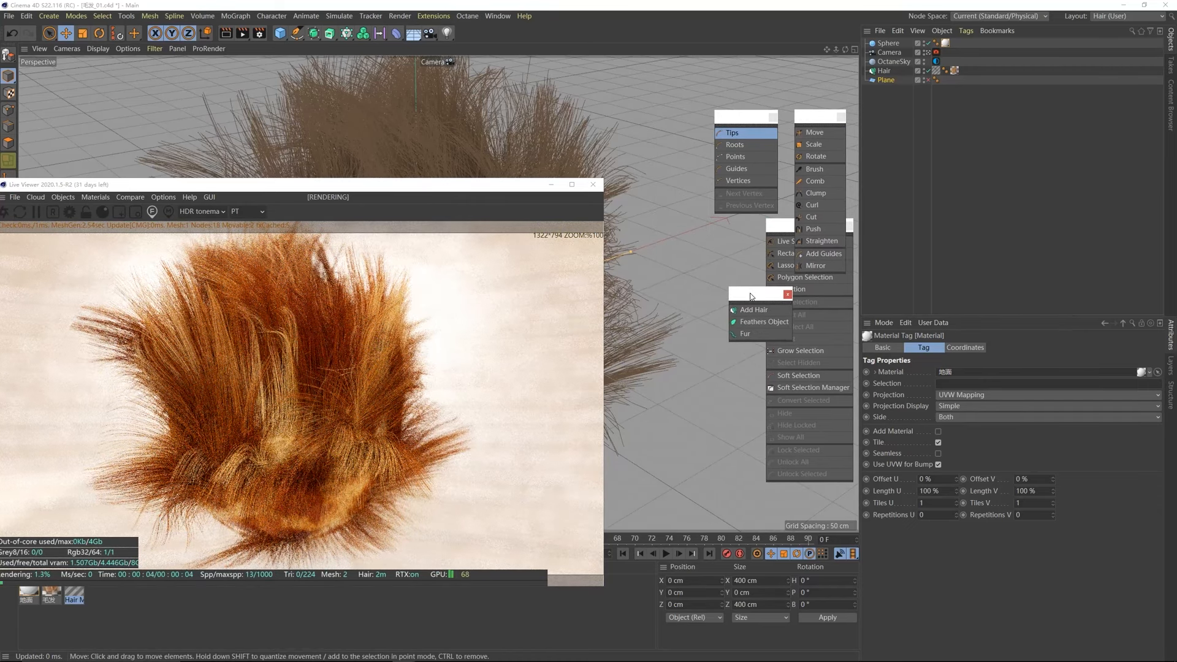
- Set the OctaneSky environment tag's Power to 0
alt+middle_drag(650, 354, 722, 413)
alt+right_drag(722, 413, 639, 396)
alt+middle_drag(638, 397, 659, 347)
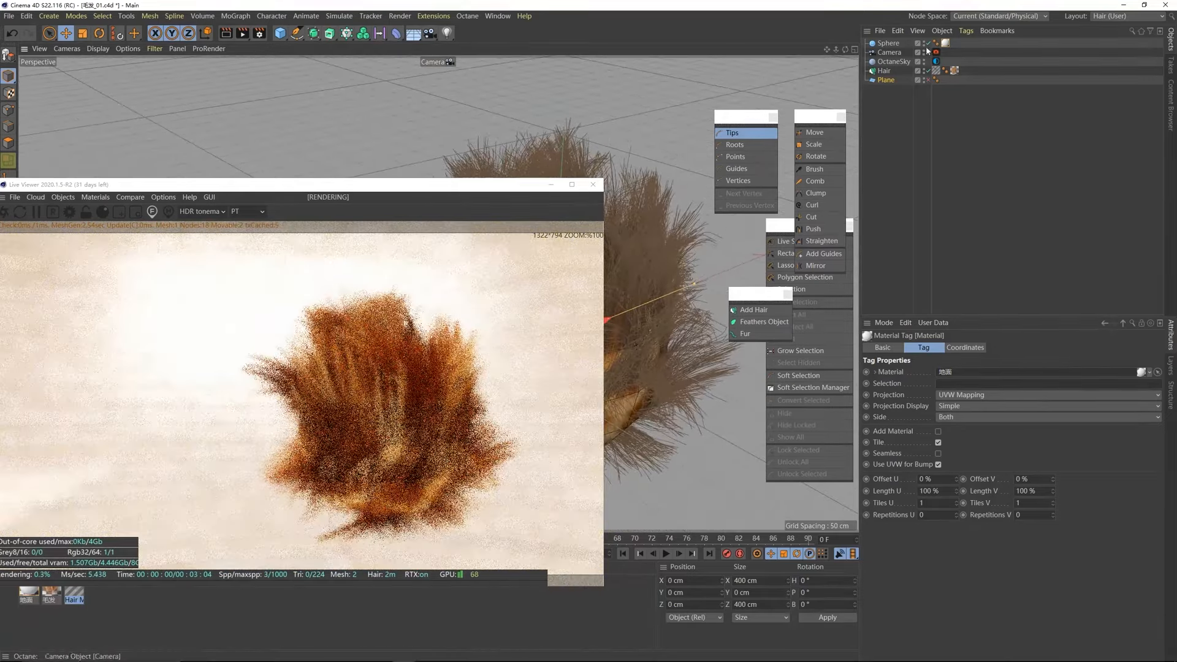
click(937, 62)
drag(983, 435, 944, 436)
- Add an Octane Arealight and move it beside the furry sphere, to about X 173 cm, Z -152 cm
click(488, 186)
drag(496, 196, 513, 212)
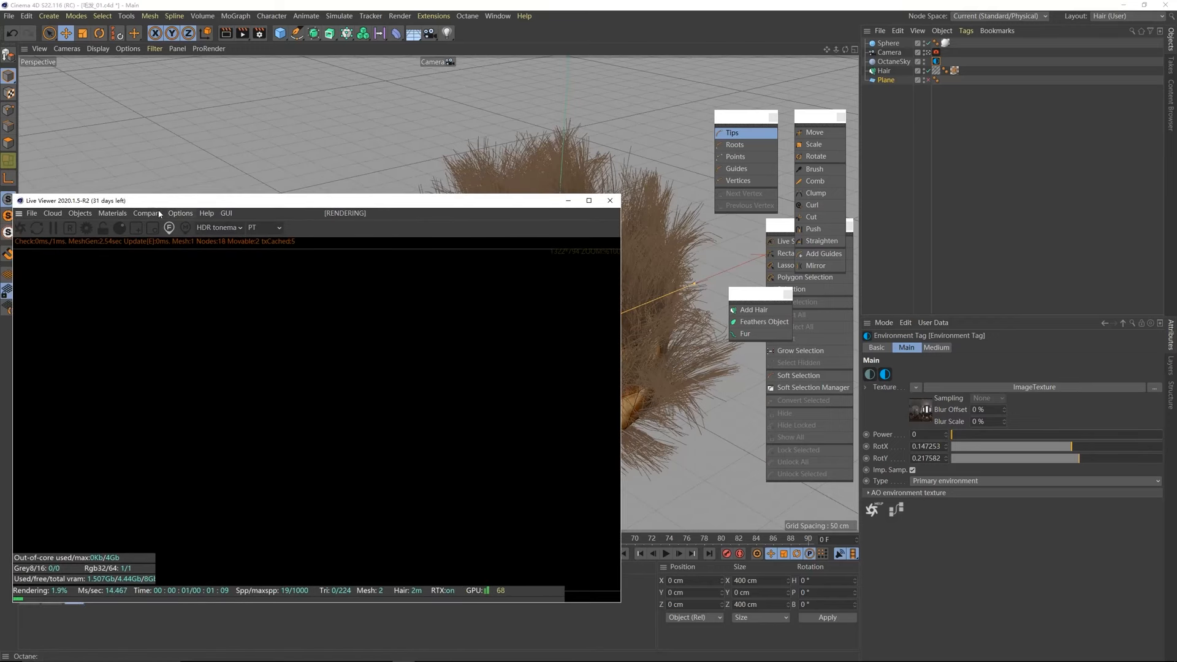
click(80, 213)
mouse_move(100, 264)
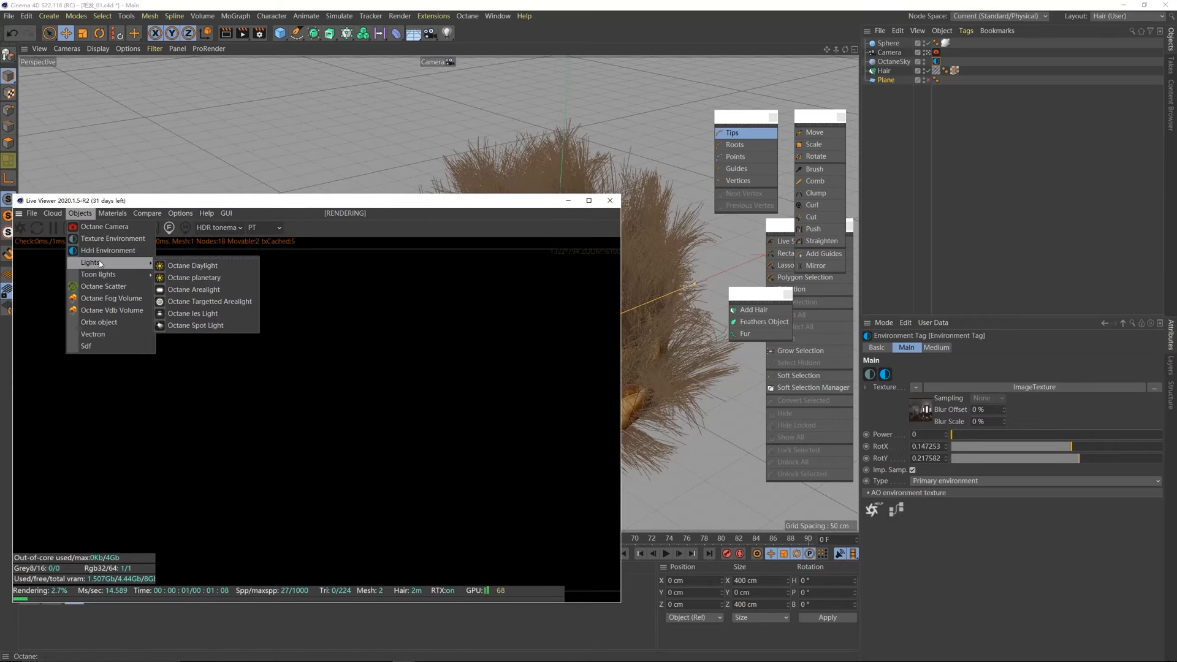
click(194, 290)
drag(321, 204, 192, 337)
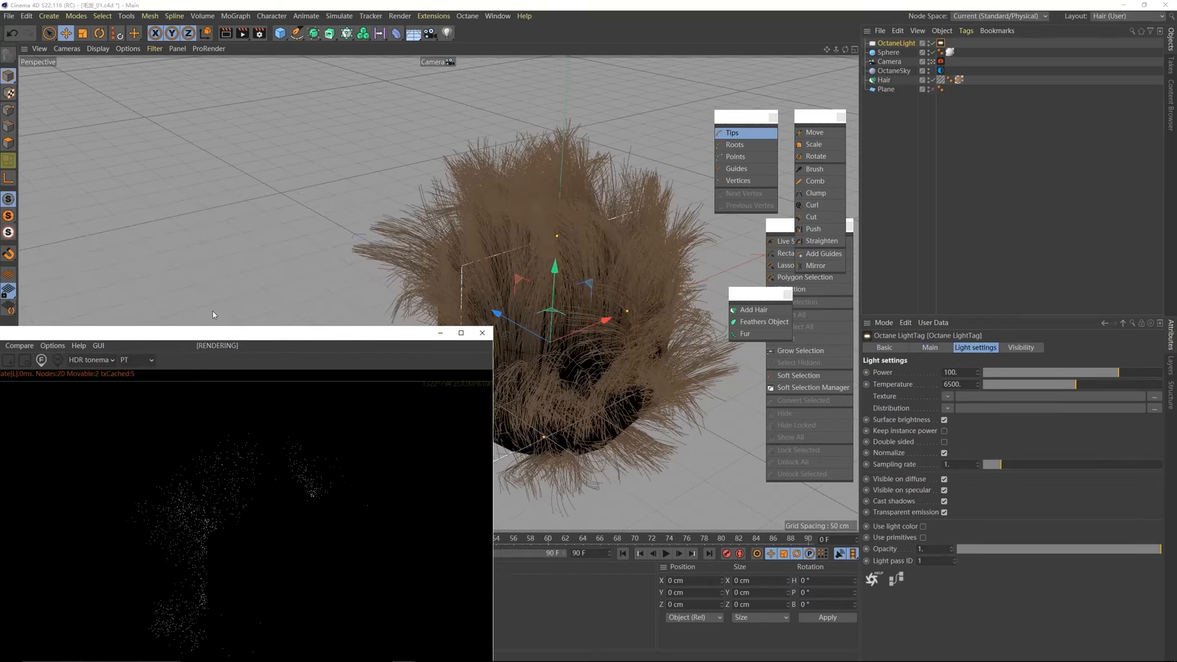
drag(535, 328, 657, 307)
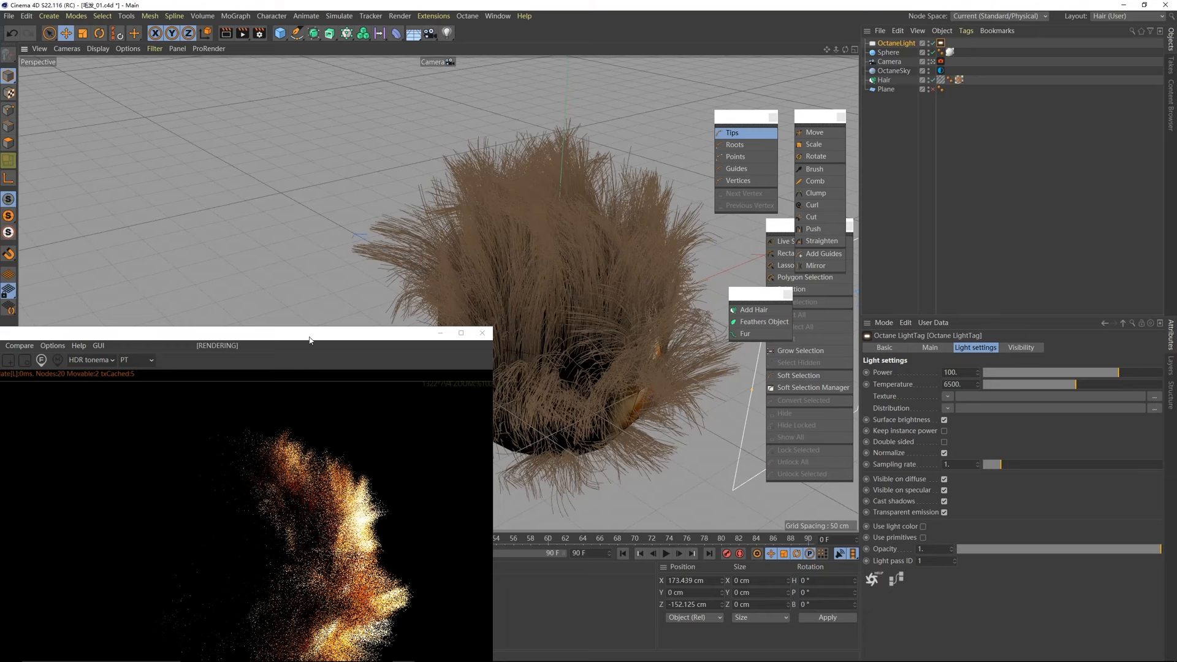
drag(310, 336, 358, 281)
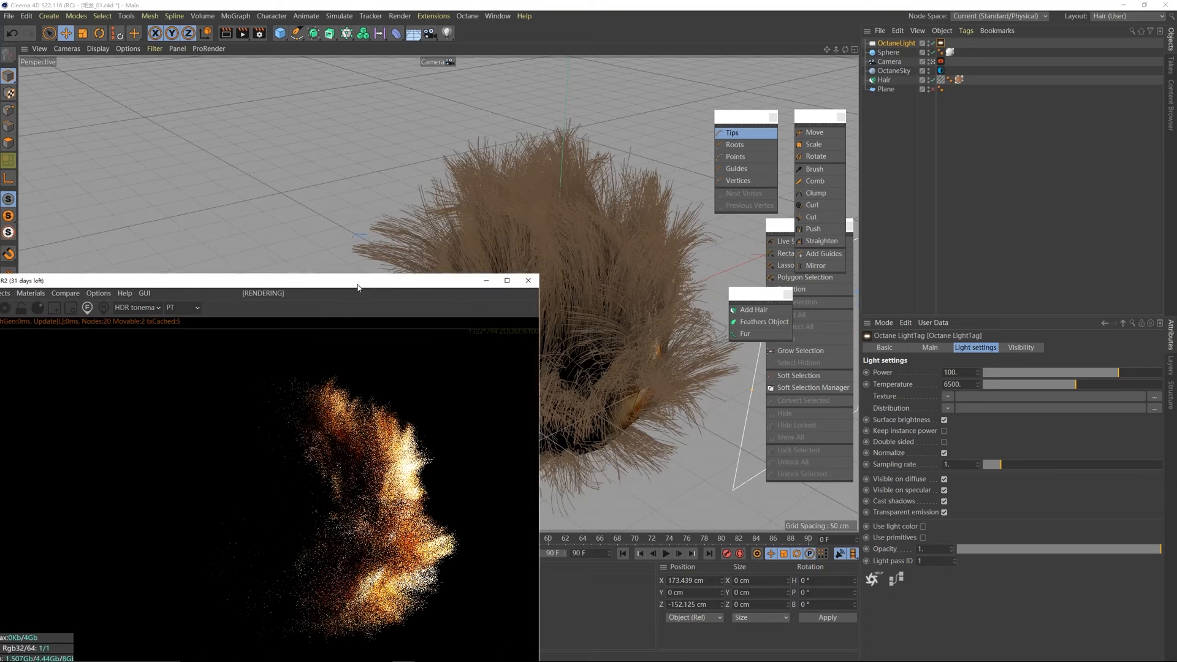
- Set the Octane camera's depth-of-field Aperture to 0 cm in its Thinlens settings
click(941, 61)
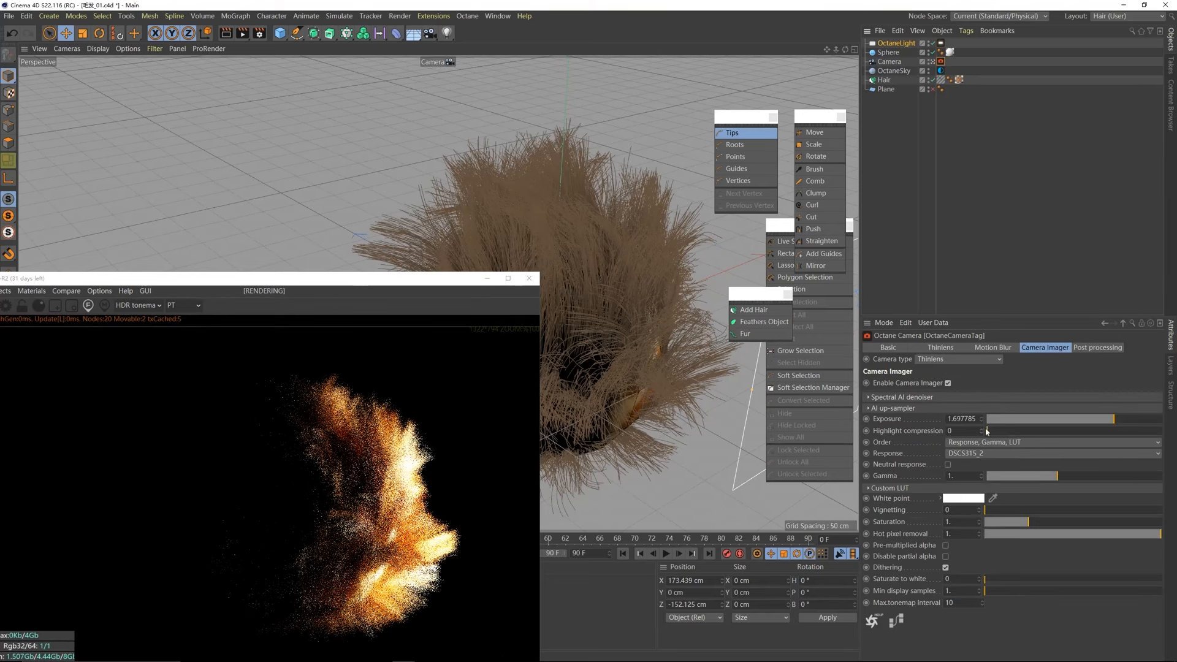
click(941, 347)
drag(1007, 531, 919, 528)
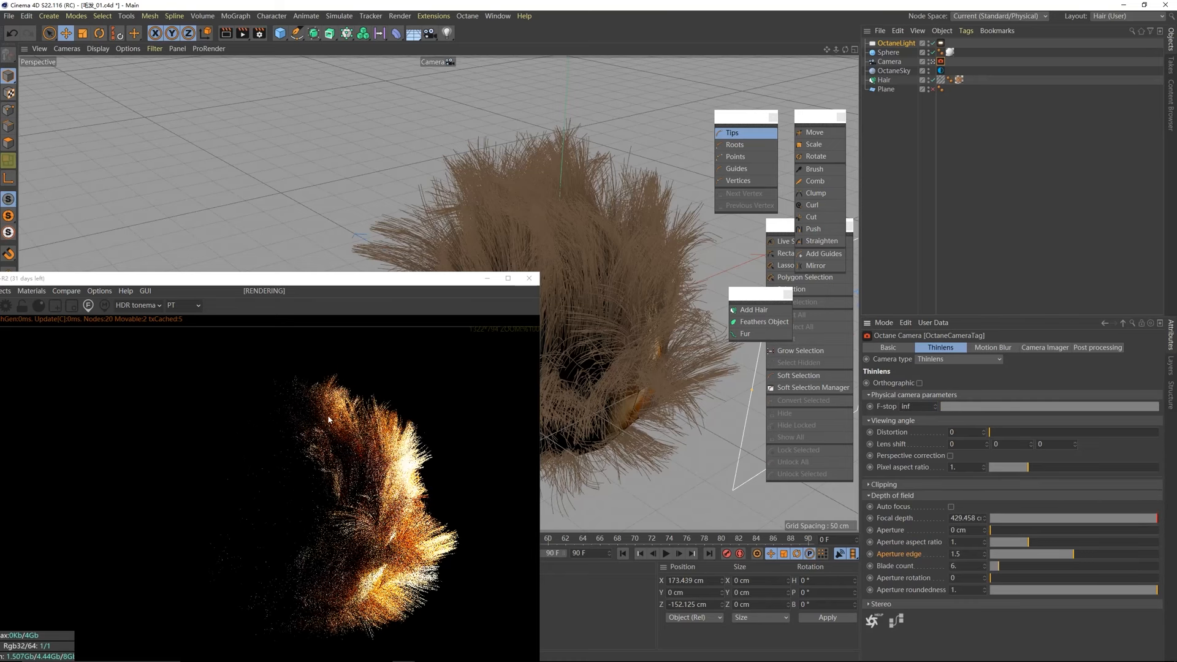
- Reposition the area light around the furry sphere to about X 15 cm, Y 77 cm, Z -262 cm, moving the Add Hair palette clear of it
scroll(693, 374, down, 3)
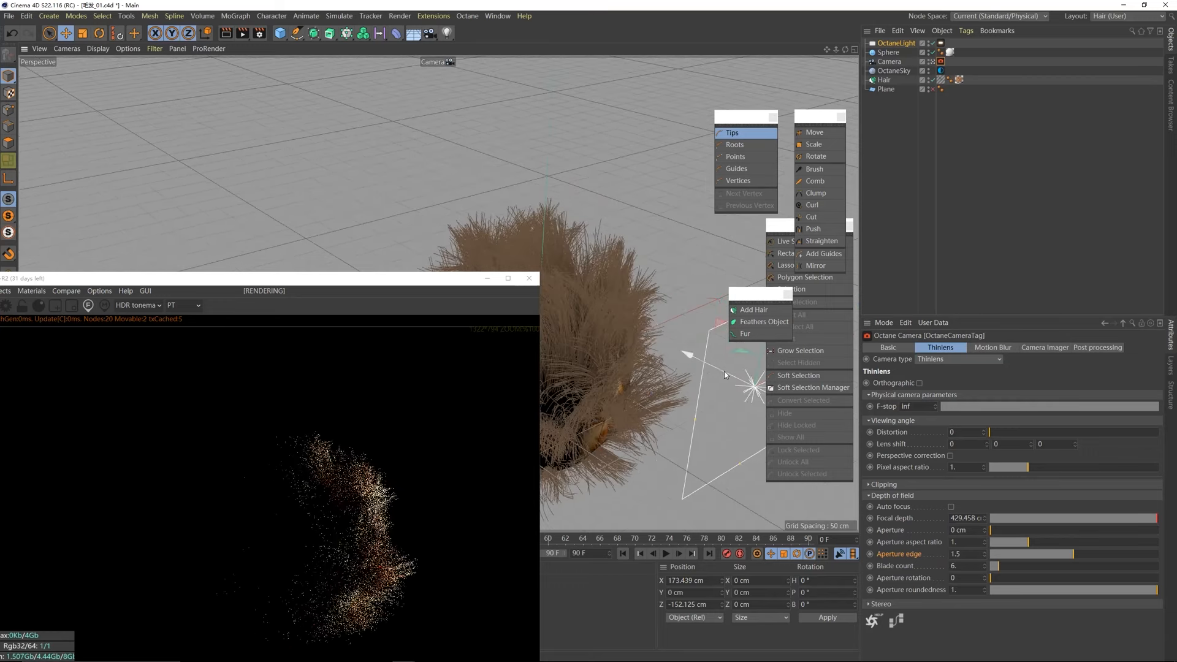
drag(723, 370, 668, 348)
alt+drag(599, 370, 616, 368)
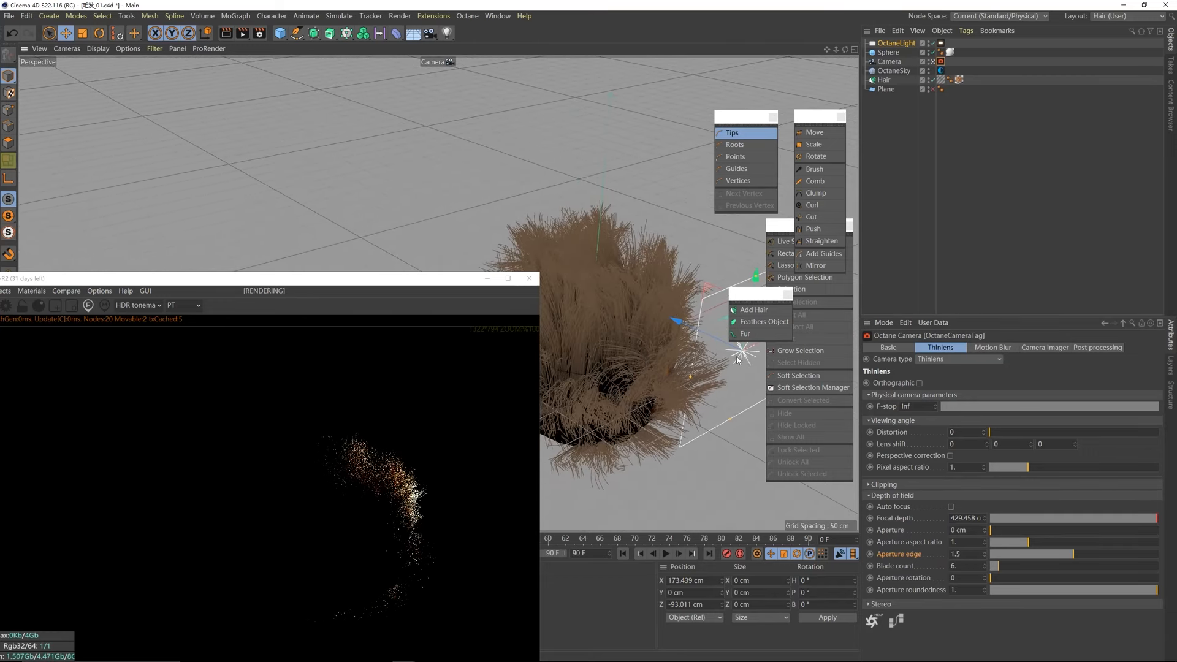
drag(758, 294, 886, 293)
scroll(734, 339, down, 2)
drag(734, 339, 693, 345)
alt+drag(612, 311, 700, 326)
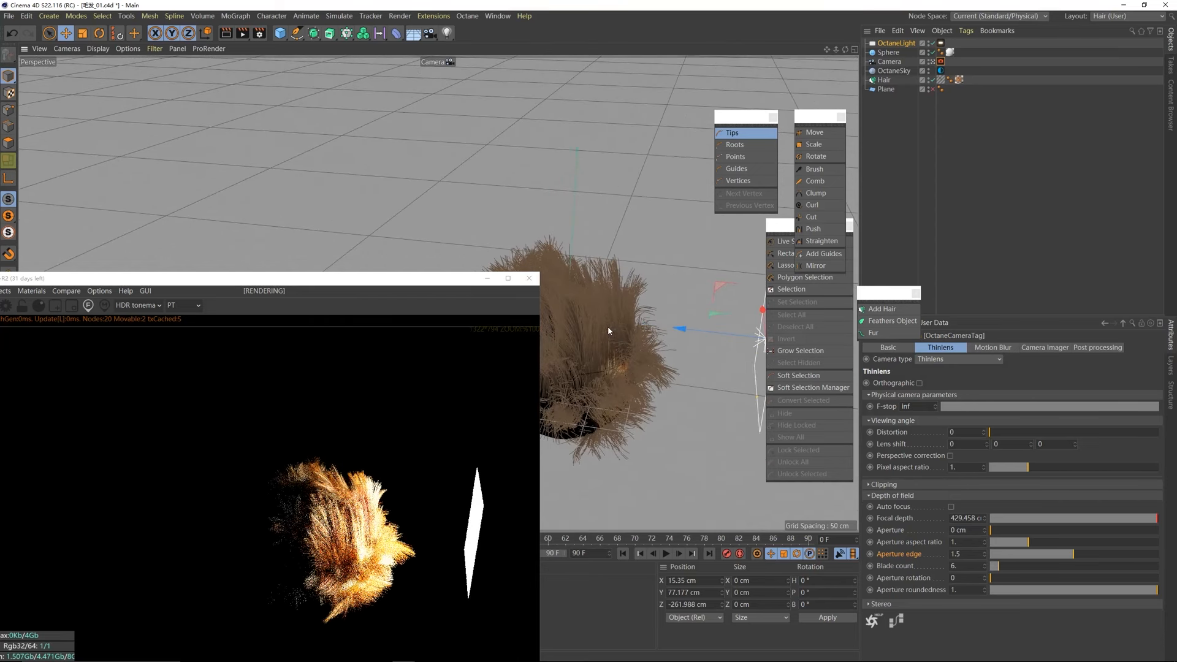
- Raise the area light to about Y 139 cm and tilt its pitch to about -38° toward the sphere, moving the selection palette clear
alt+drag(608, 327, 664, 309)
scroll(664, 307, down, 1)
alt+middle_drag(665, 321, 608, 320)
drag(785, 230, 861, 244)
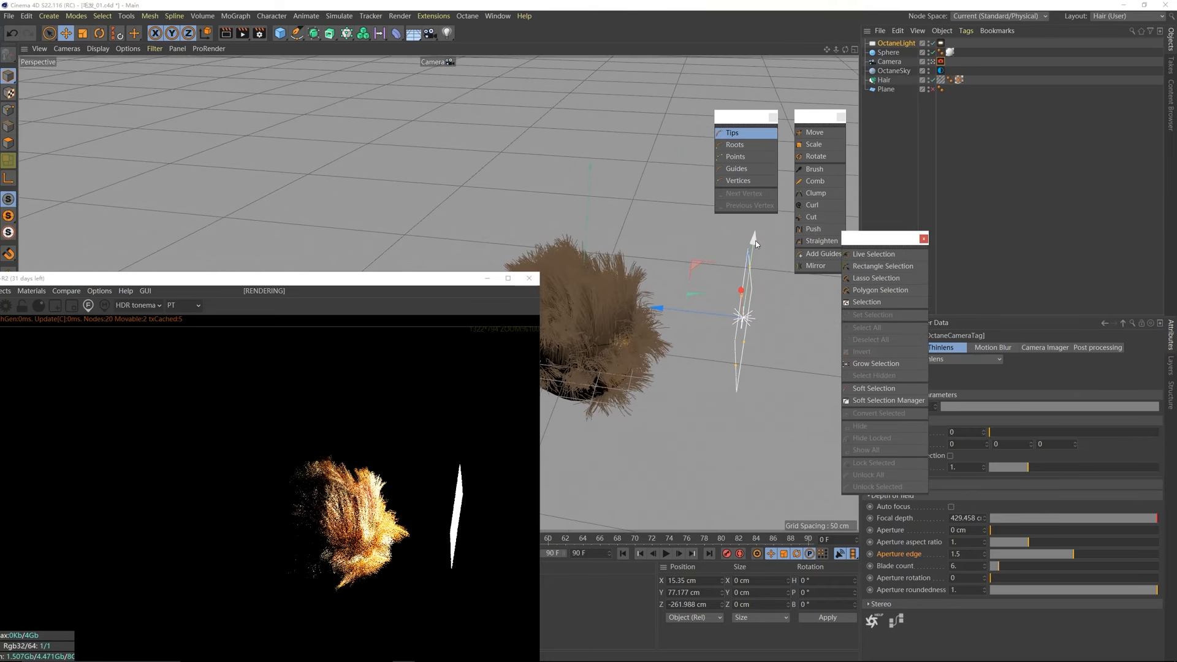
drag(756, 241, 692, 243)
click(100, 33)
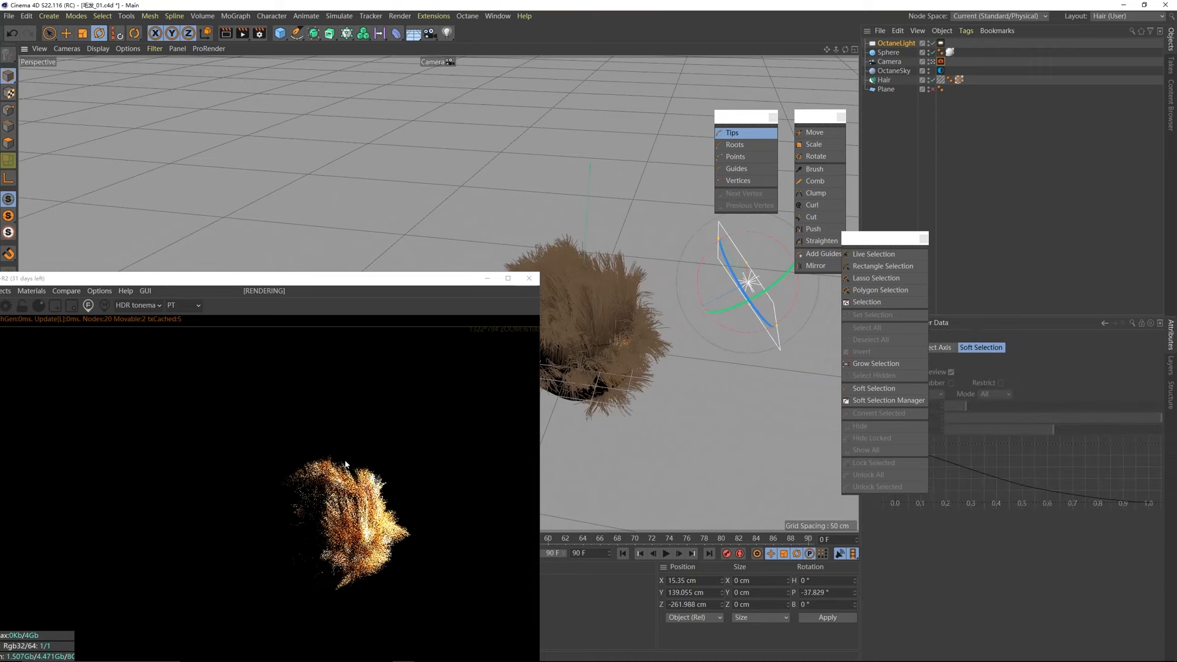
alt+drag(602, 403, 635, 339)
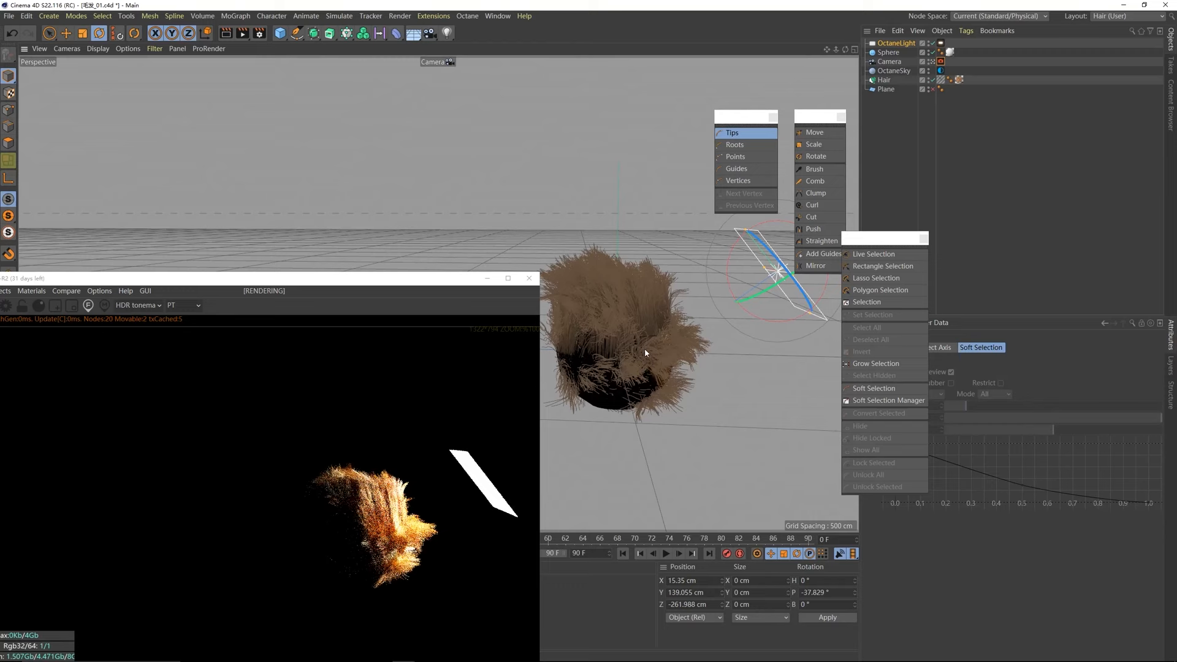
mouse_move(434, 282)
mouse_down()
mouse_move(468, 230)
mouse_move(427, 277)
mouse_up()
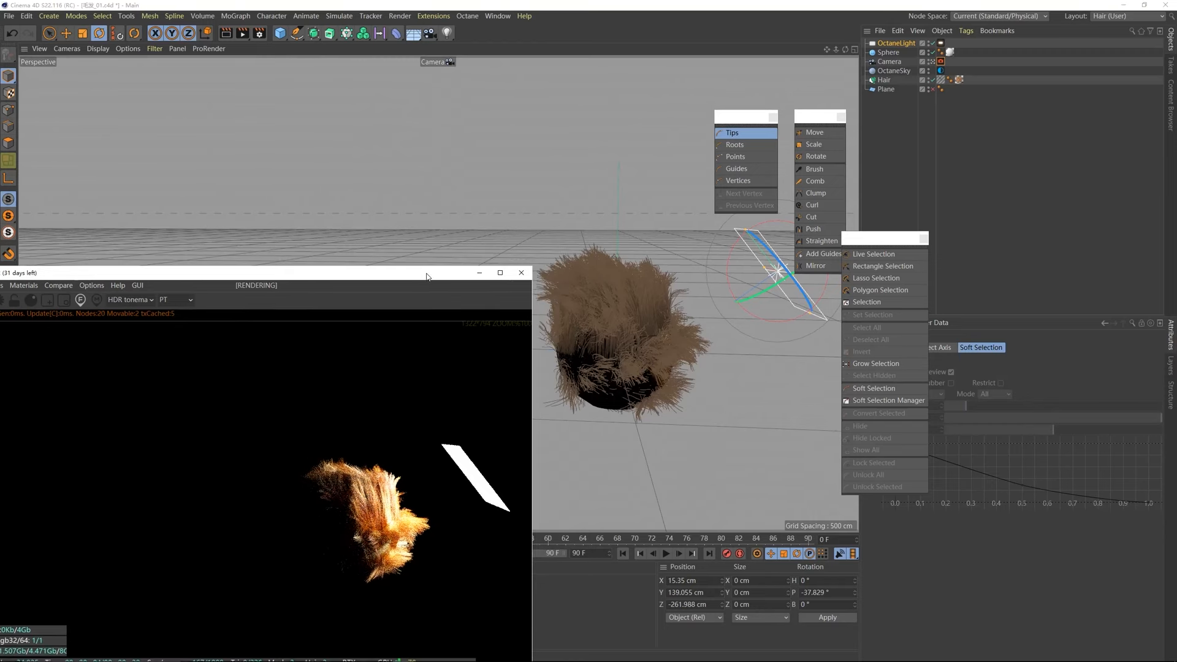